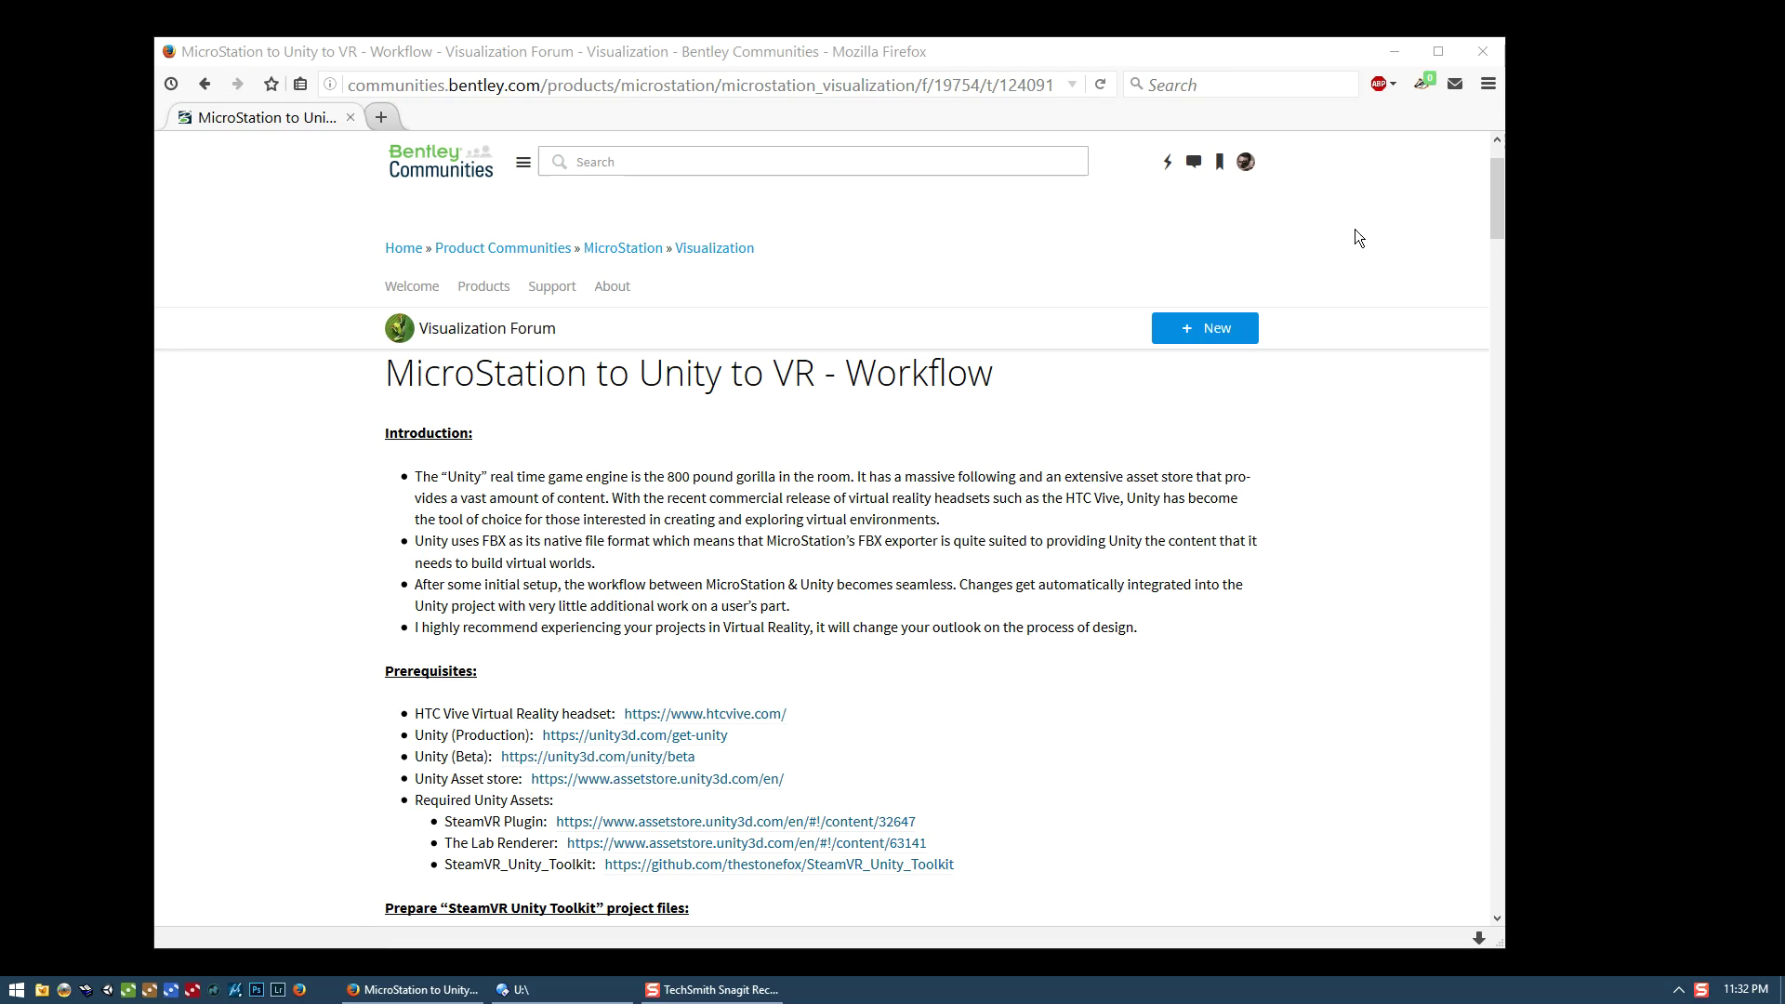
Step: Skim the MicroStation to Unity to VR workflow post down to the Add Prefabs and Scripts section, then minimize the browser
{"action": "left_click_drag", "start_coordinate": [1492, 190], "coordinate": [1456, 387]}
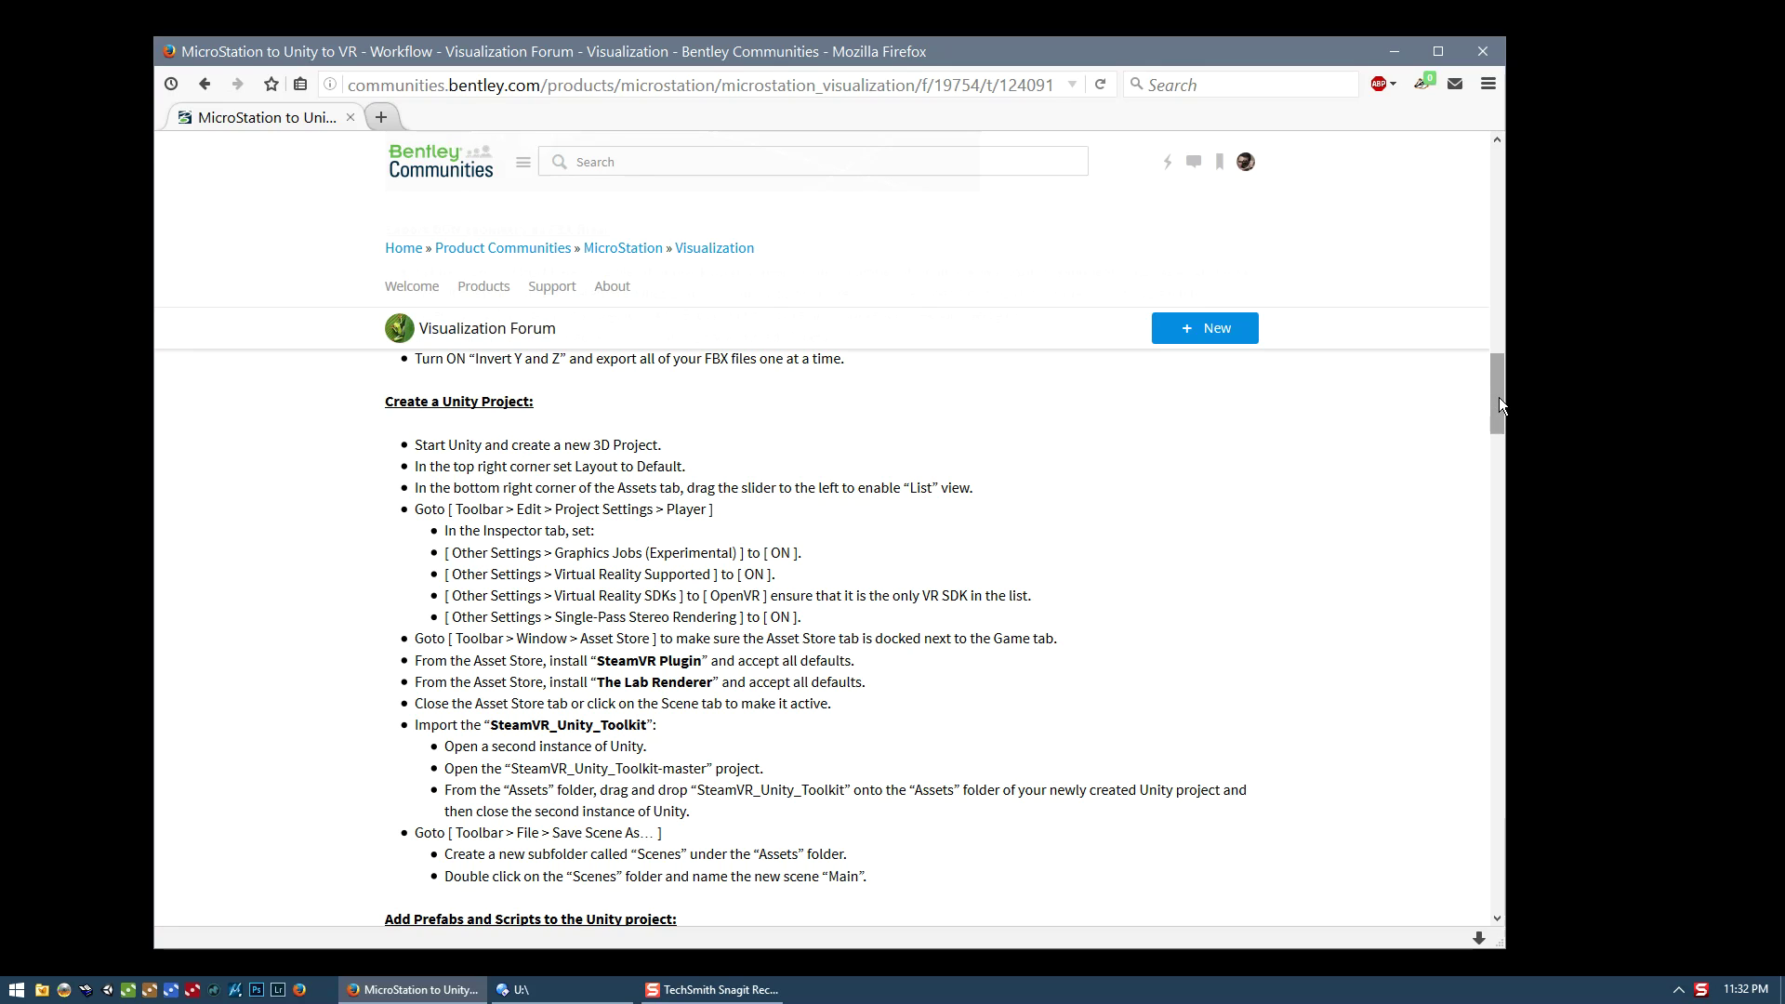
{"action": "left_click_drag", "start_coordinate": [1502, 404], "coordinate": [1498, 439]}
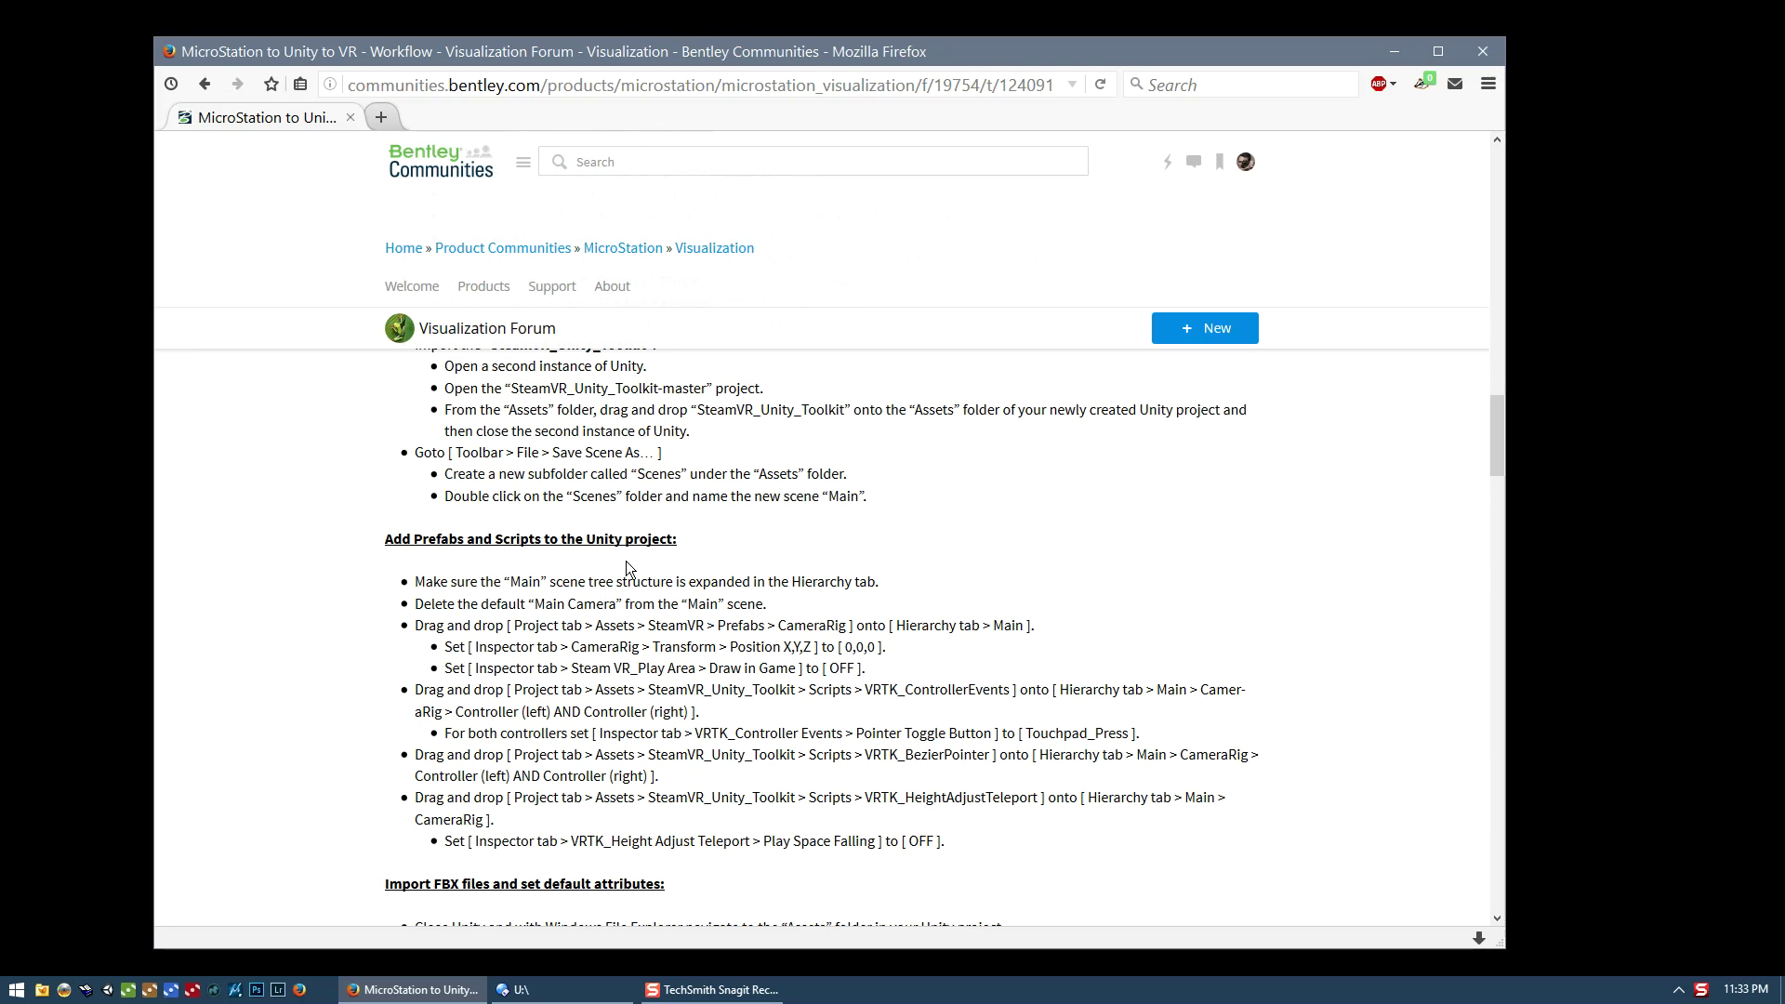
{"action": "left_click", "coordinate": [1395, 51]}
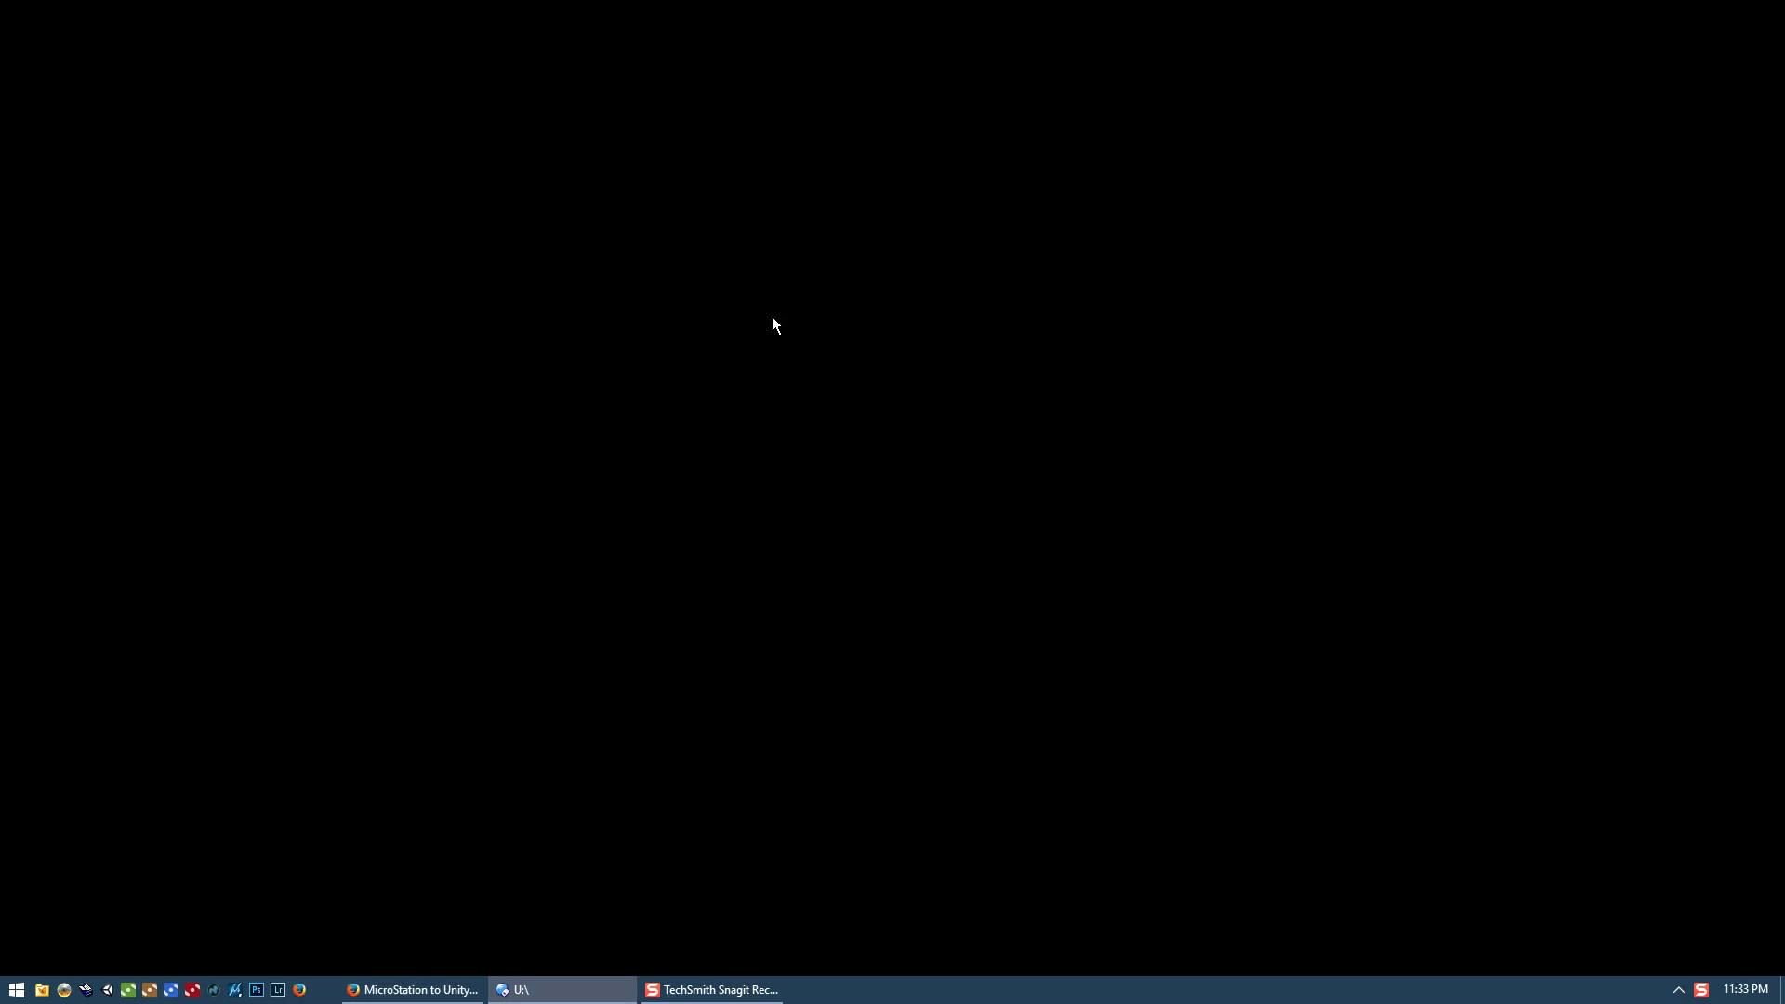
Step: Start Unity and set up a new 3D project named test in location U:
{"action": "left_click", "coordinate": [108, 989]}
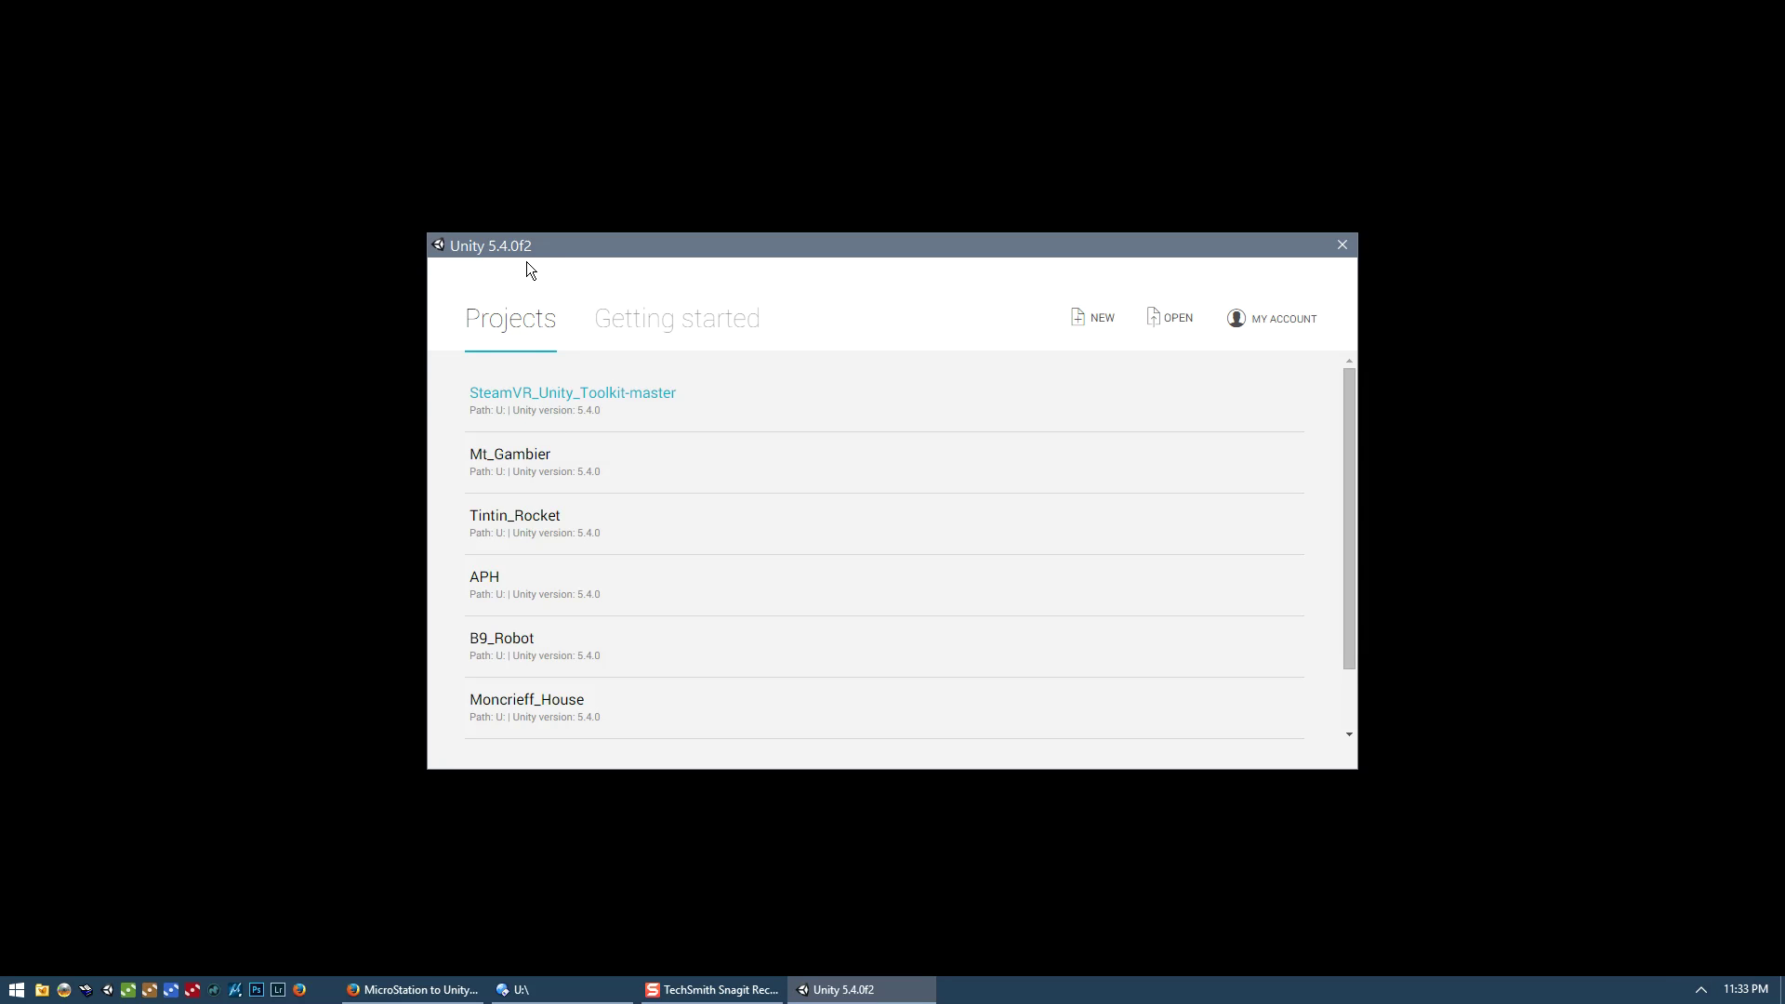
{"action": "left_click", "coordinate": [1097, 325]}
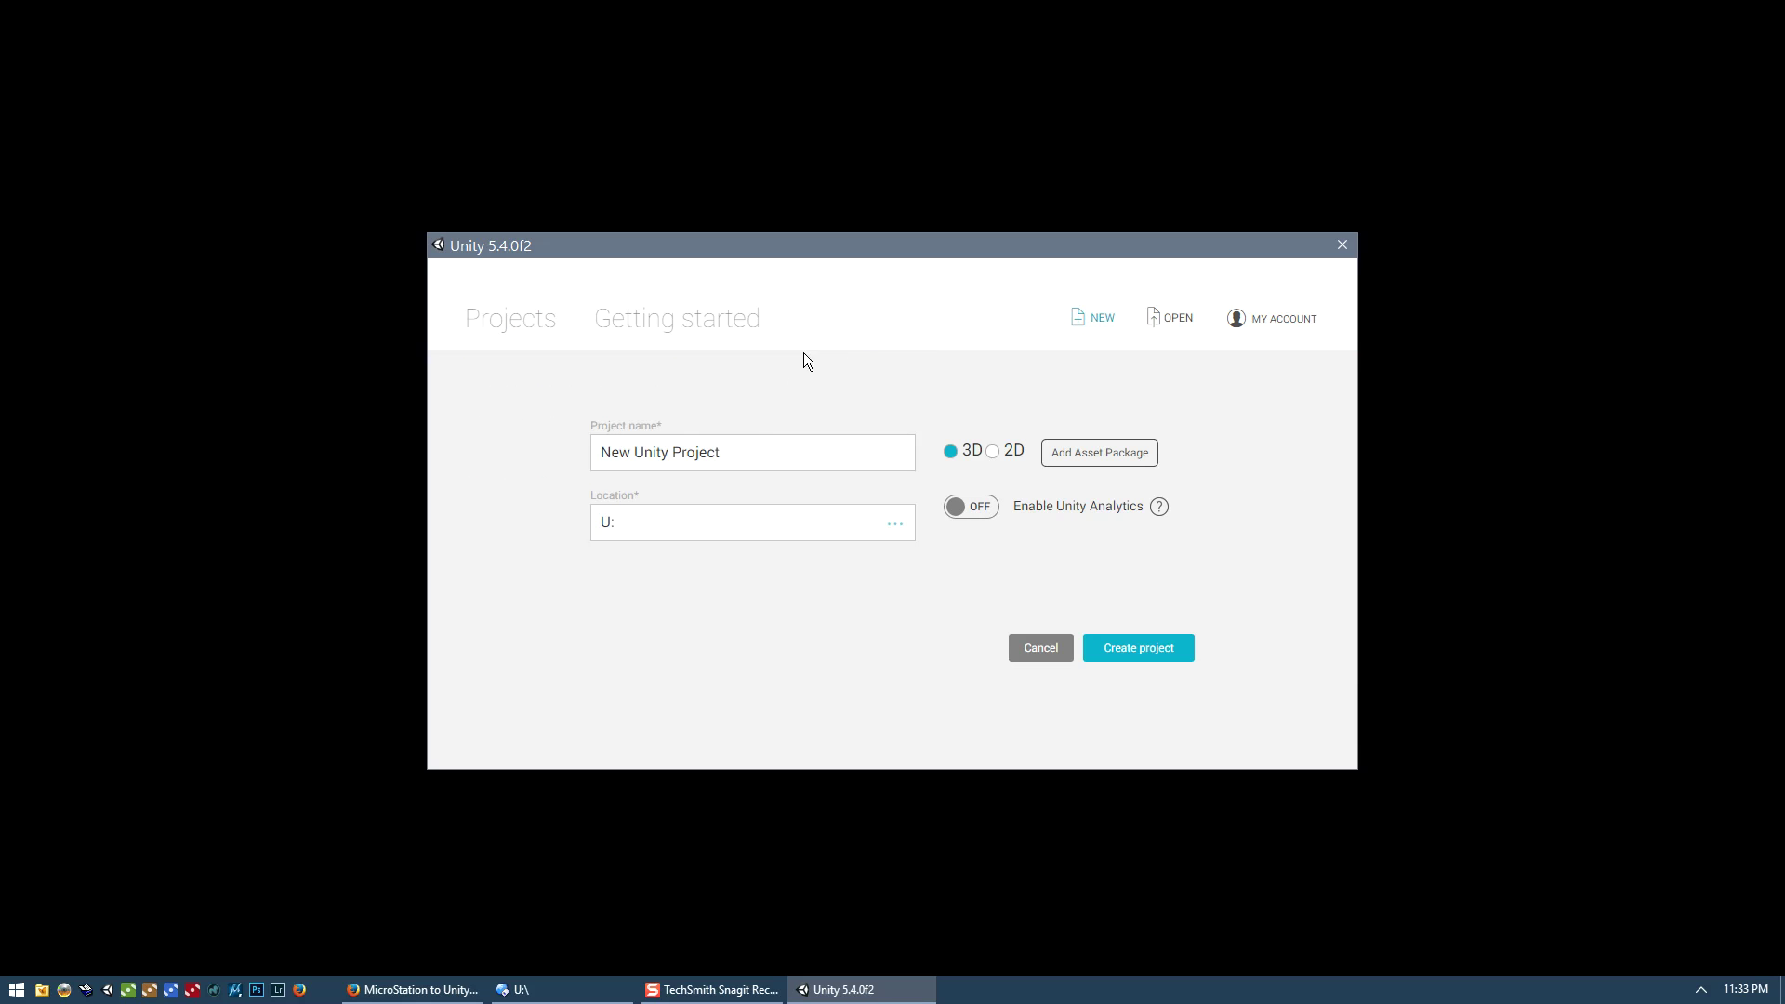
{"action": "triple_click", "coordinate": [741, 454]}
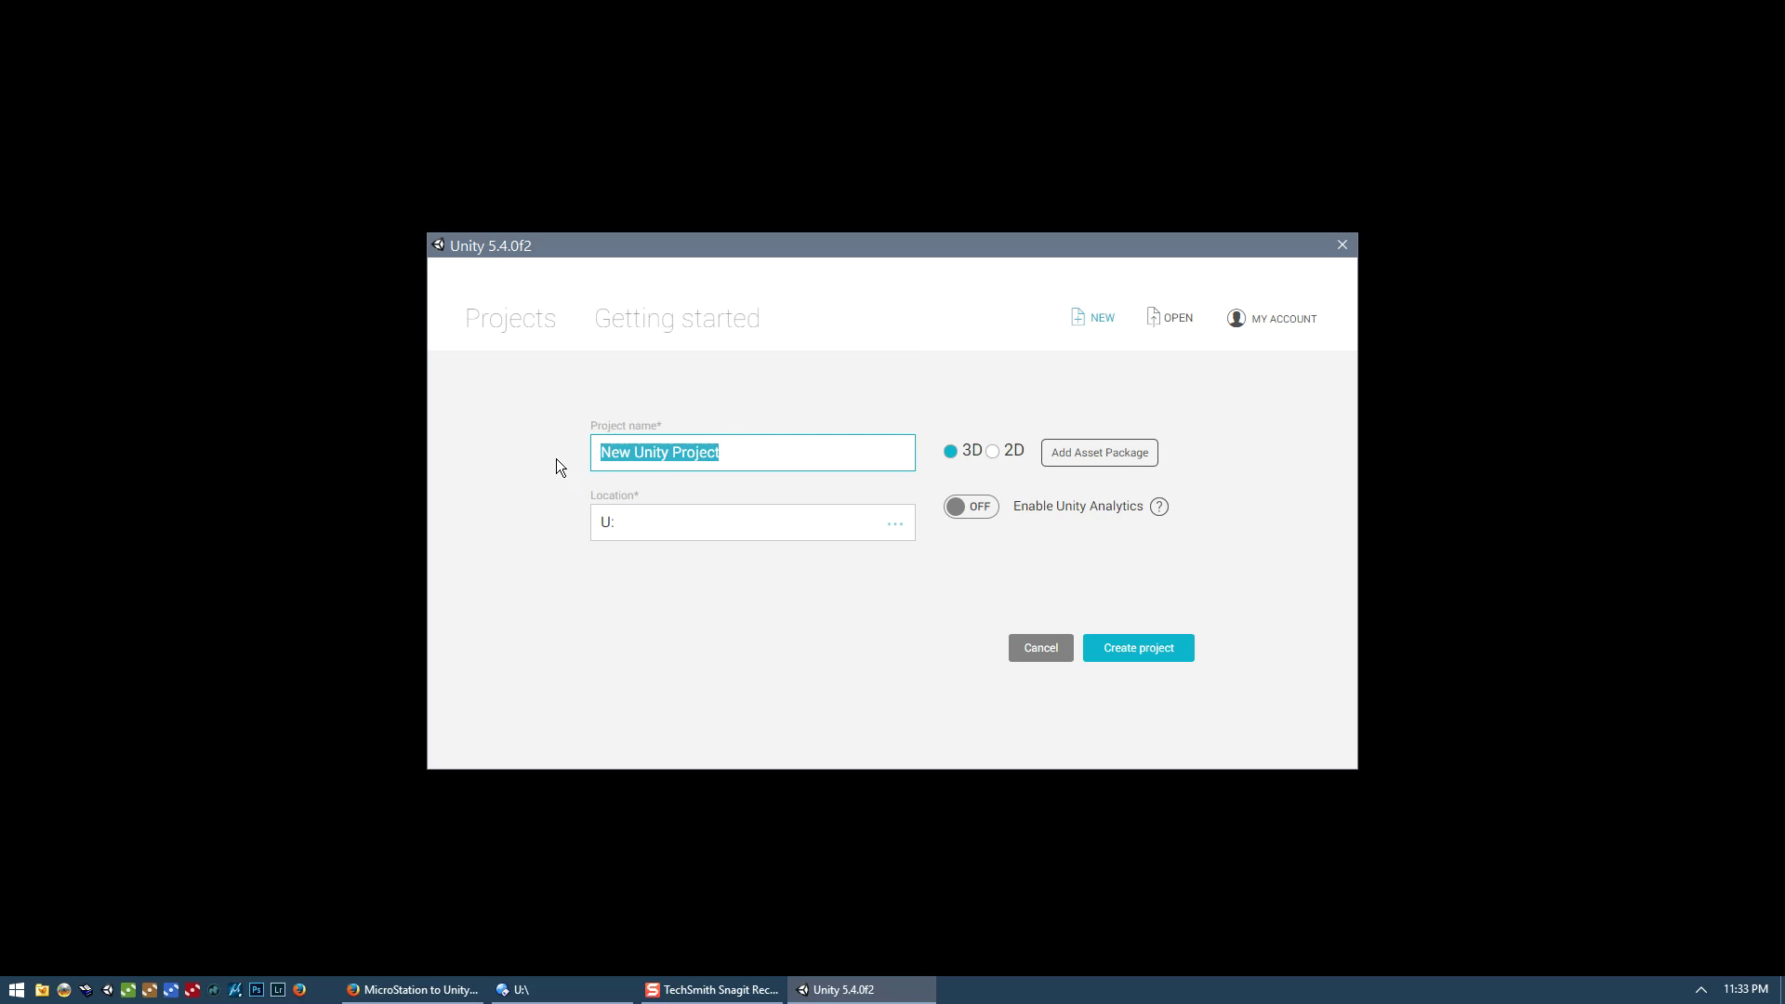
{"action": "type", "text": "test"}
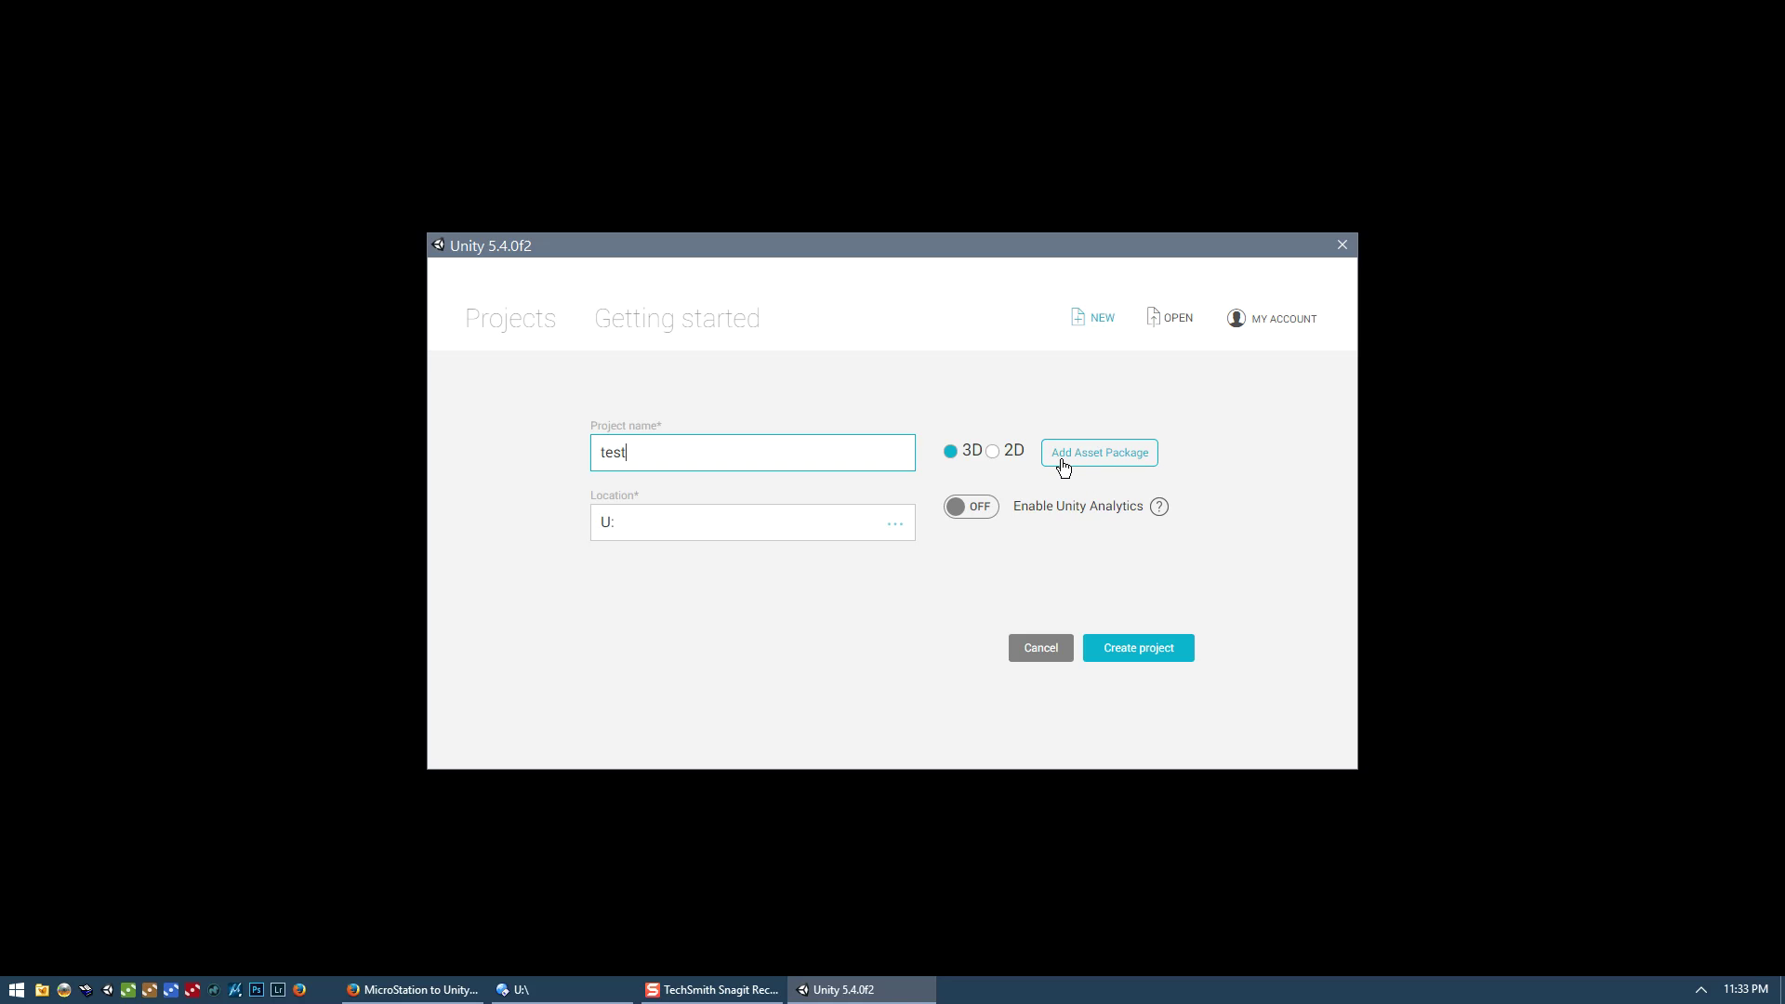
{"action": "left_click", "coordinate": [1099, 456]}
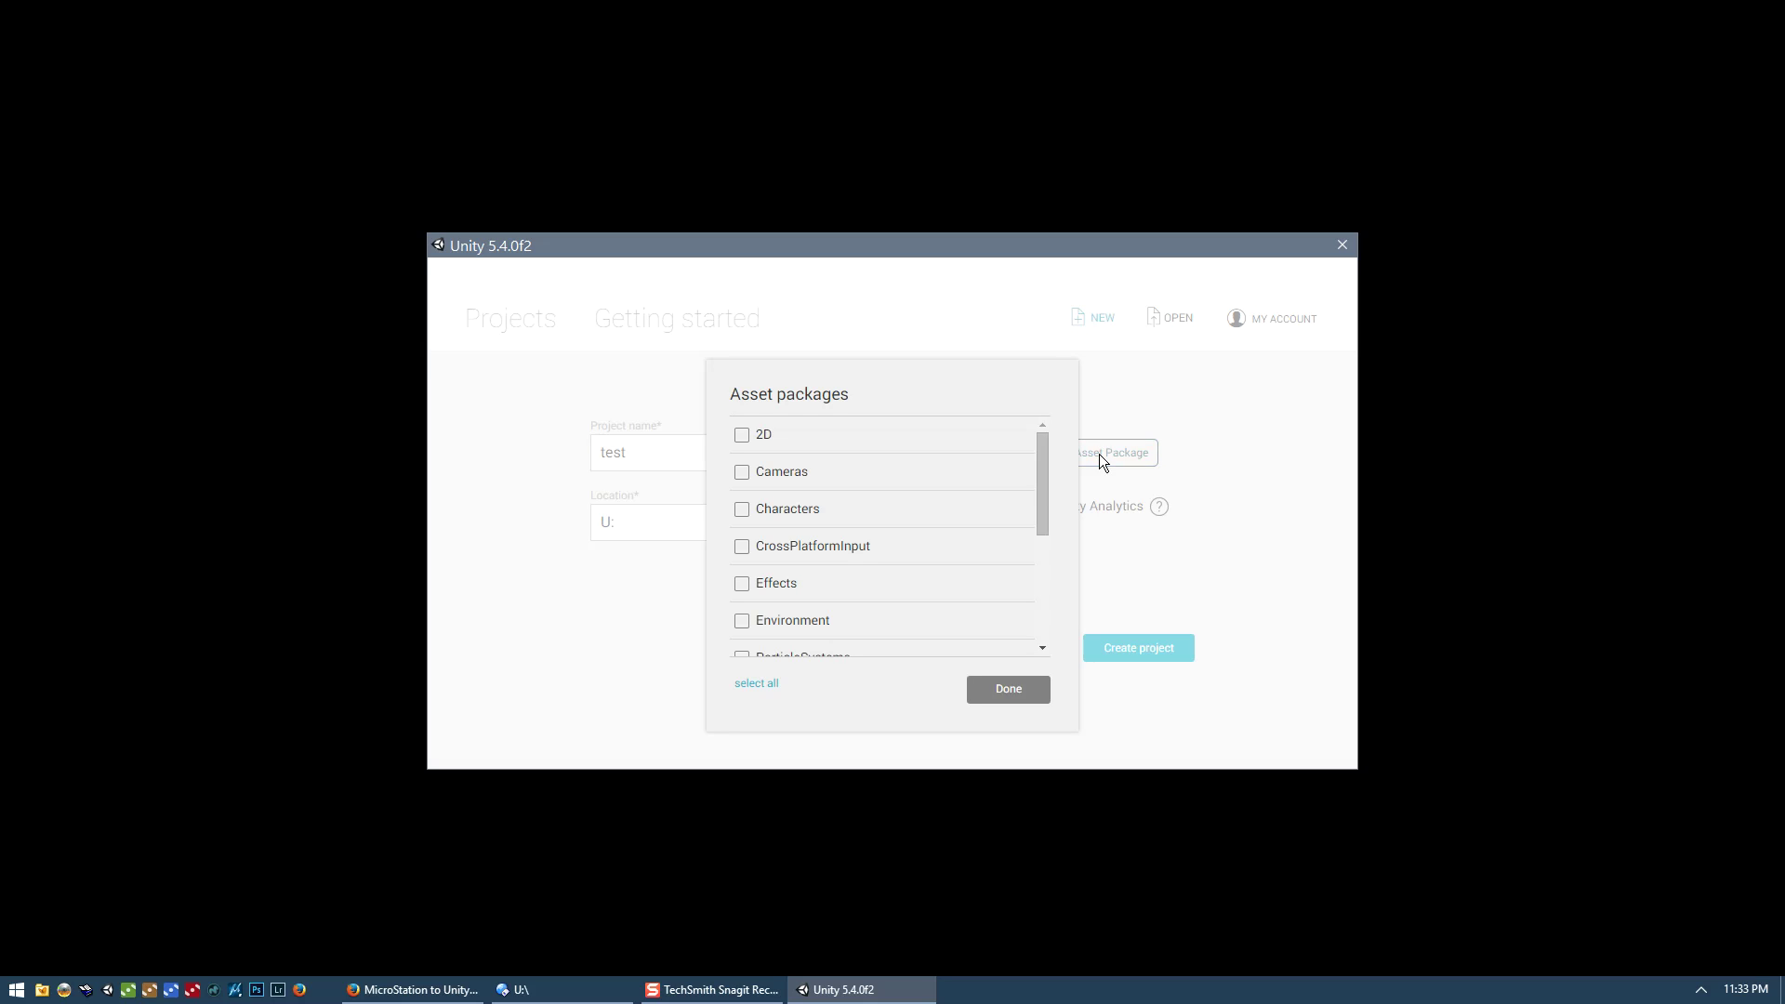
{"action": "left_click_drag", "start_coordinate": [1043, 479], "coordinate": [1049, 576]}
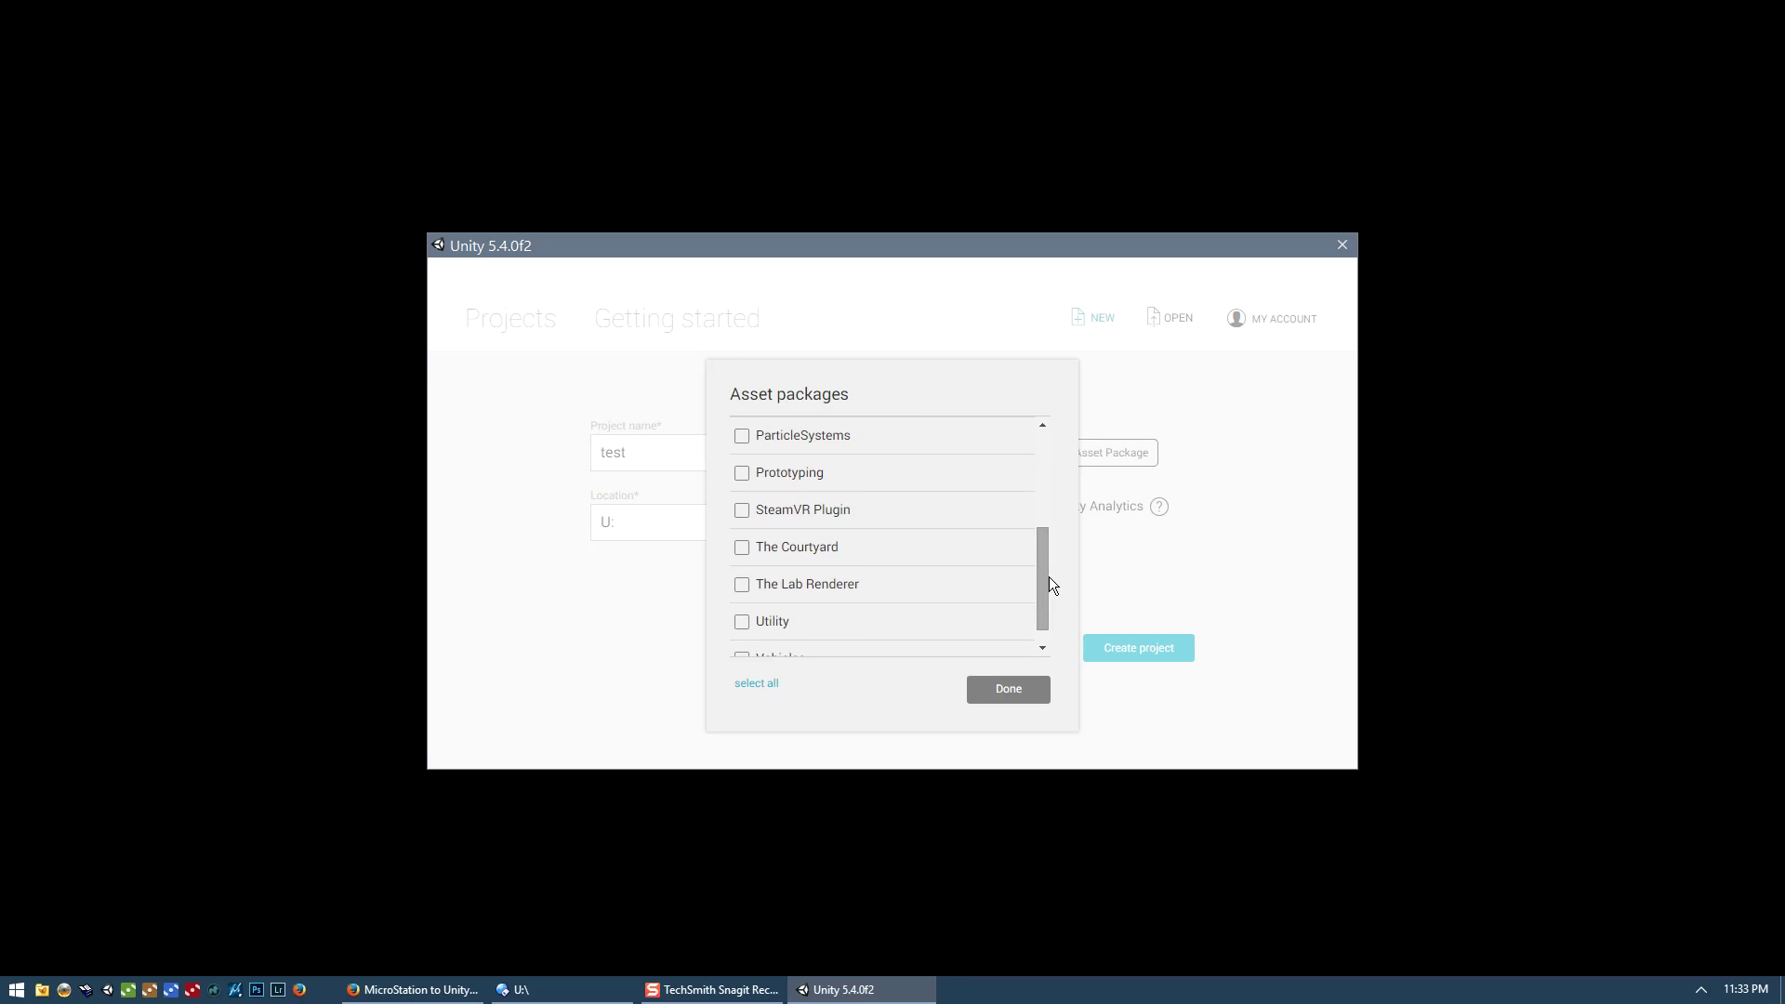
{"action": "left_click", "coordinate": [743, 512]}
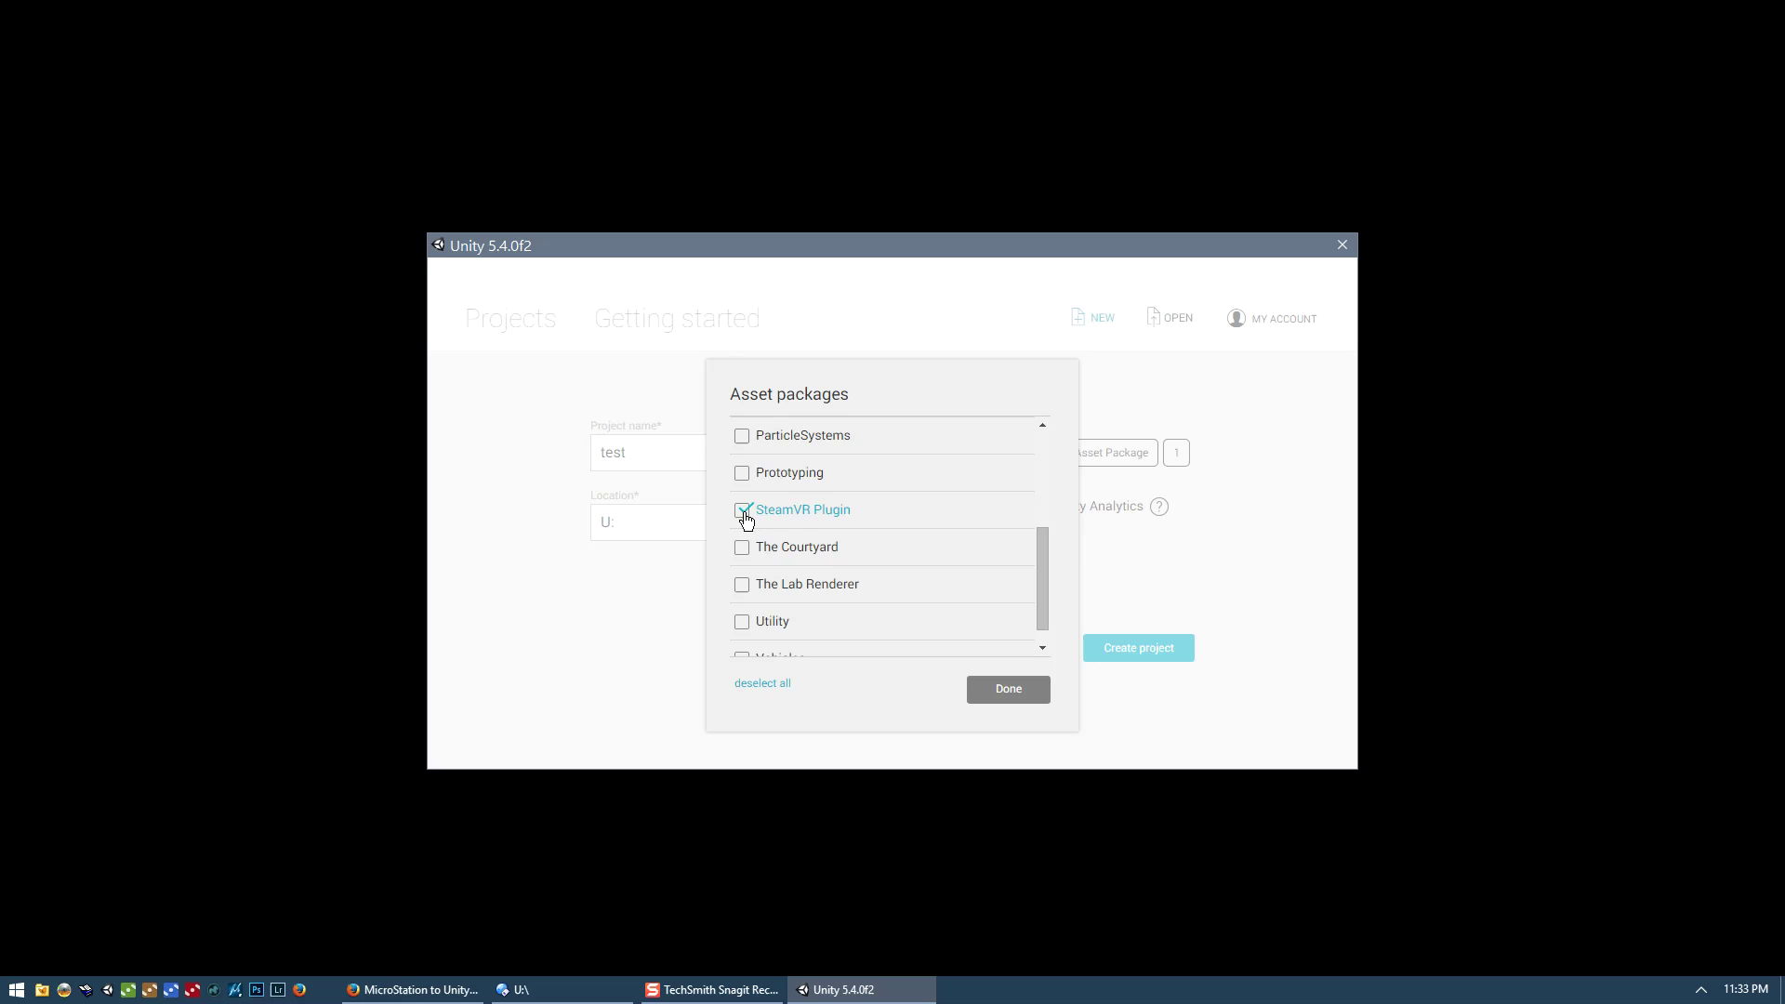
{"action": "left_click", "coordinate": [743, 588]}
{"action": "left_click", "coordinate": [743, 586]}
{"action": "left_click", "coordinate": [742, 510]}
{"action": "left_click", "coordinate": [1020, 697]}
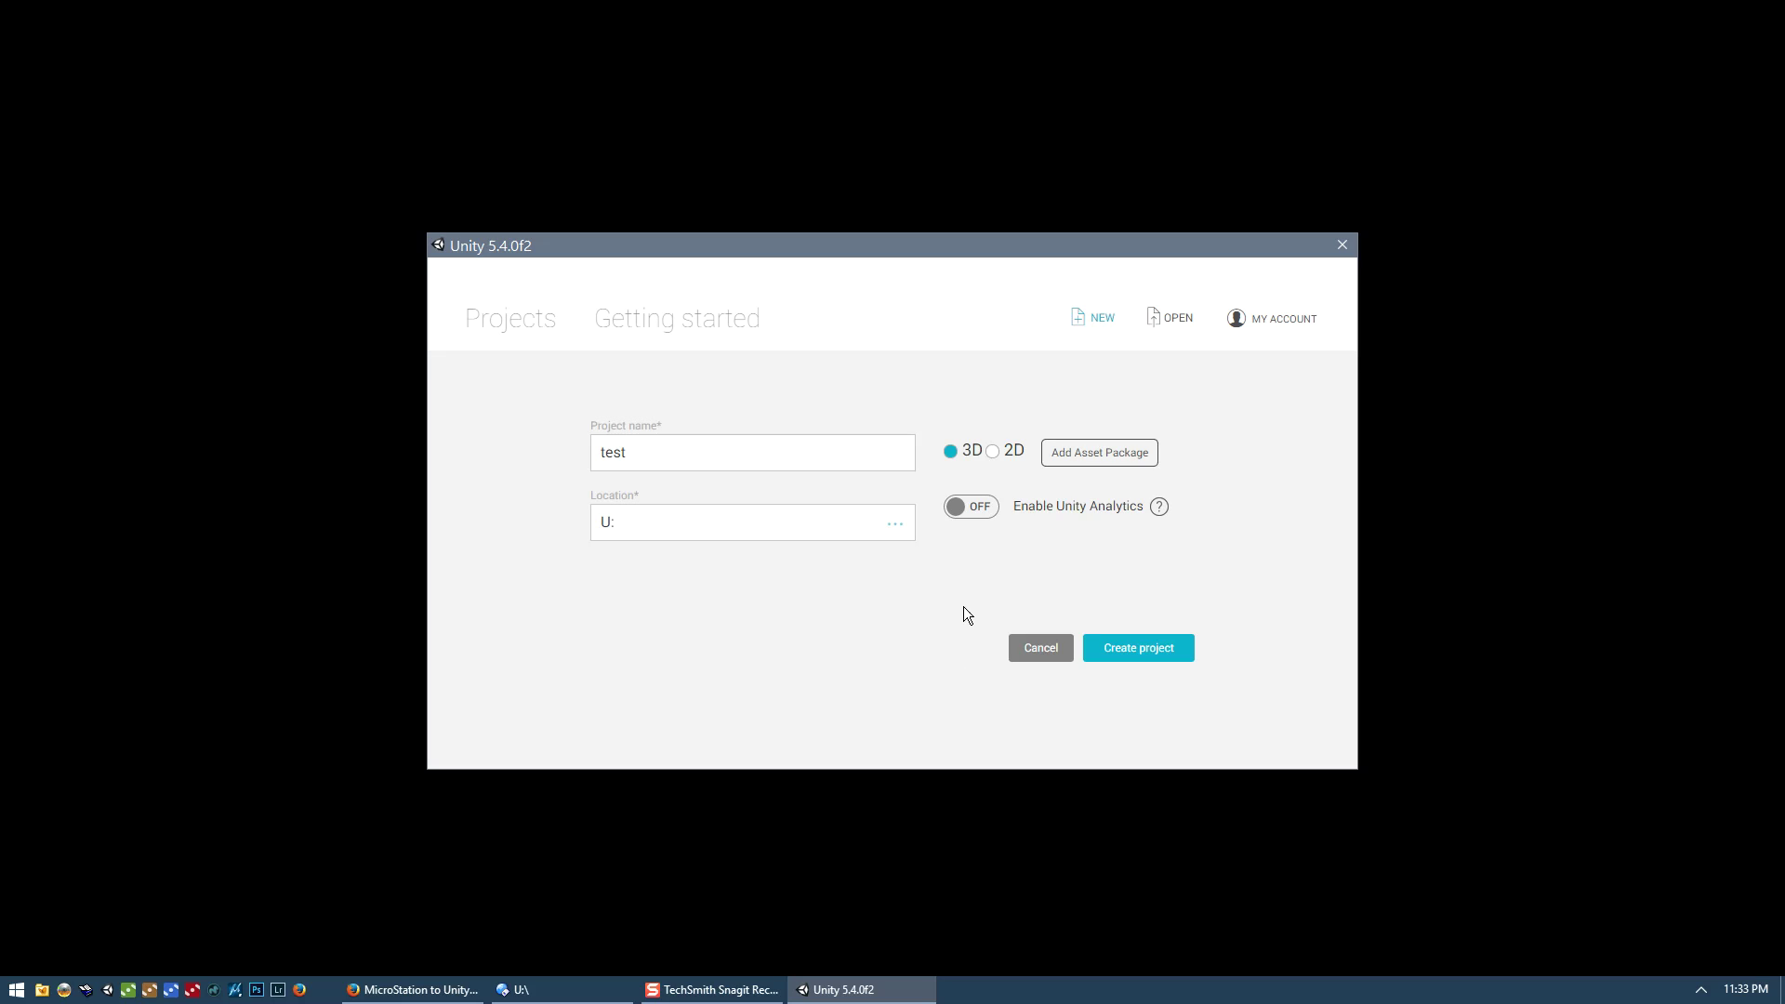
Step: Create the test project and switch the editor to the Default layout
{"action": "left_click", "coordinate": [1135, 650]}
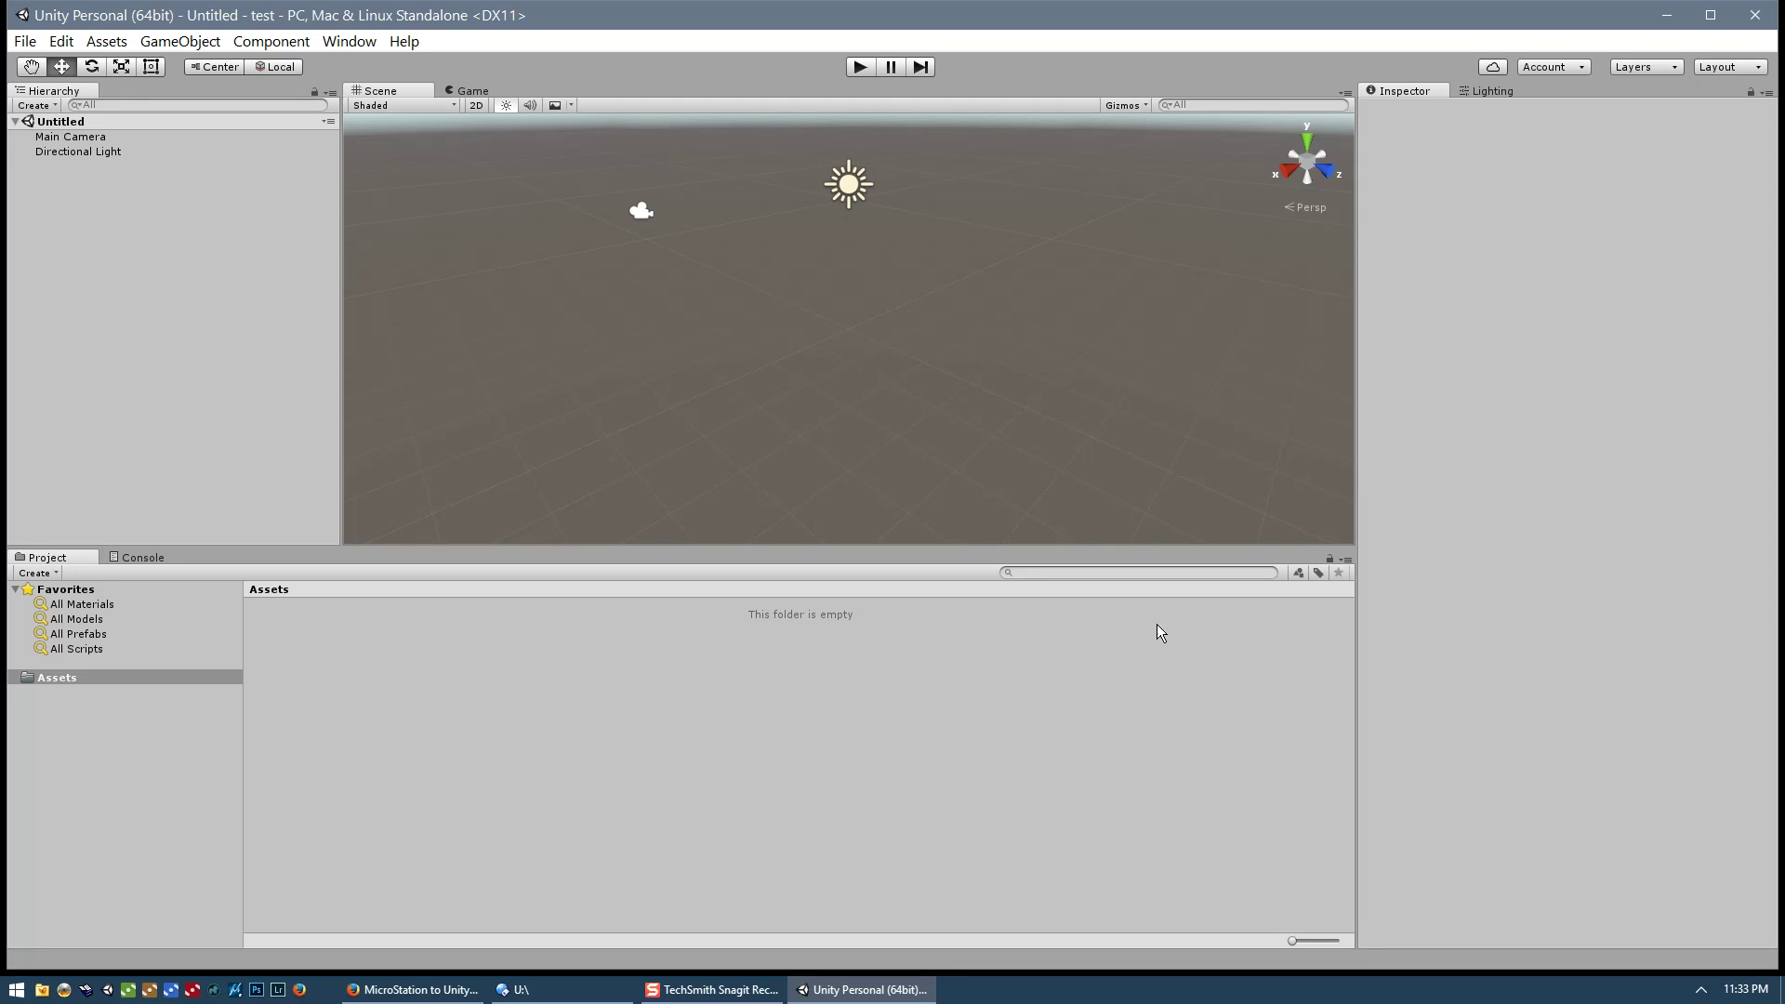
{"action": "left_click", "coordinate": [1728, 67]}
{"action": "left_click", "coordinate": [1620, 131]}
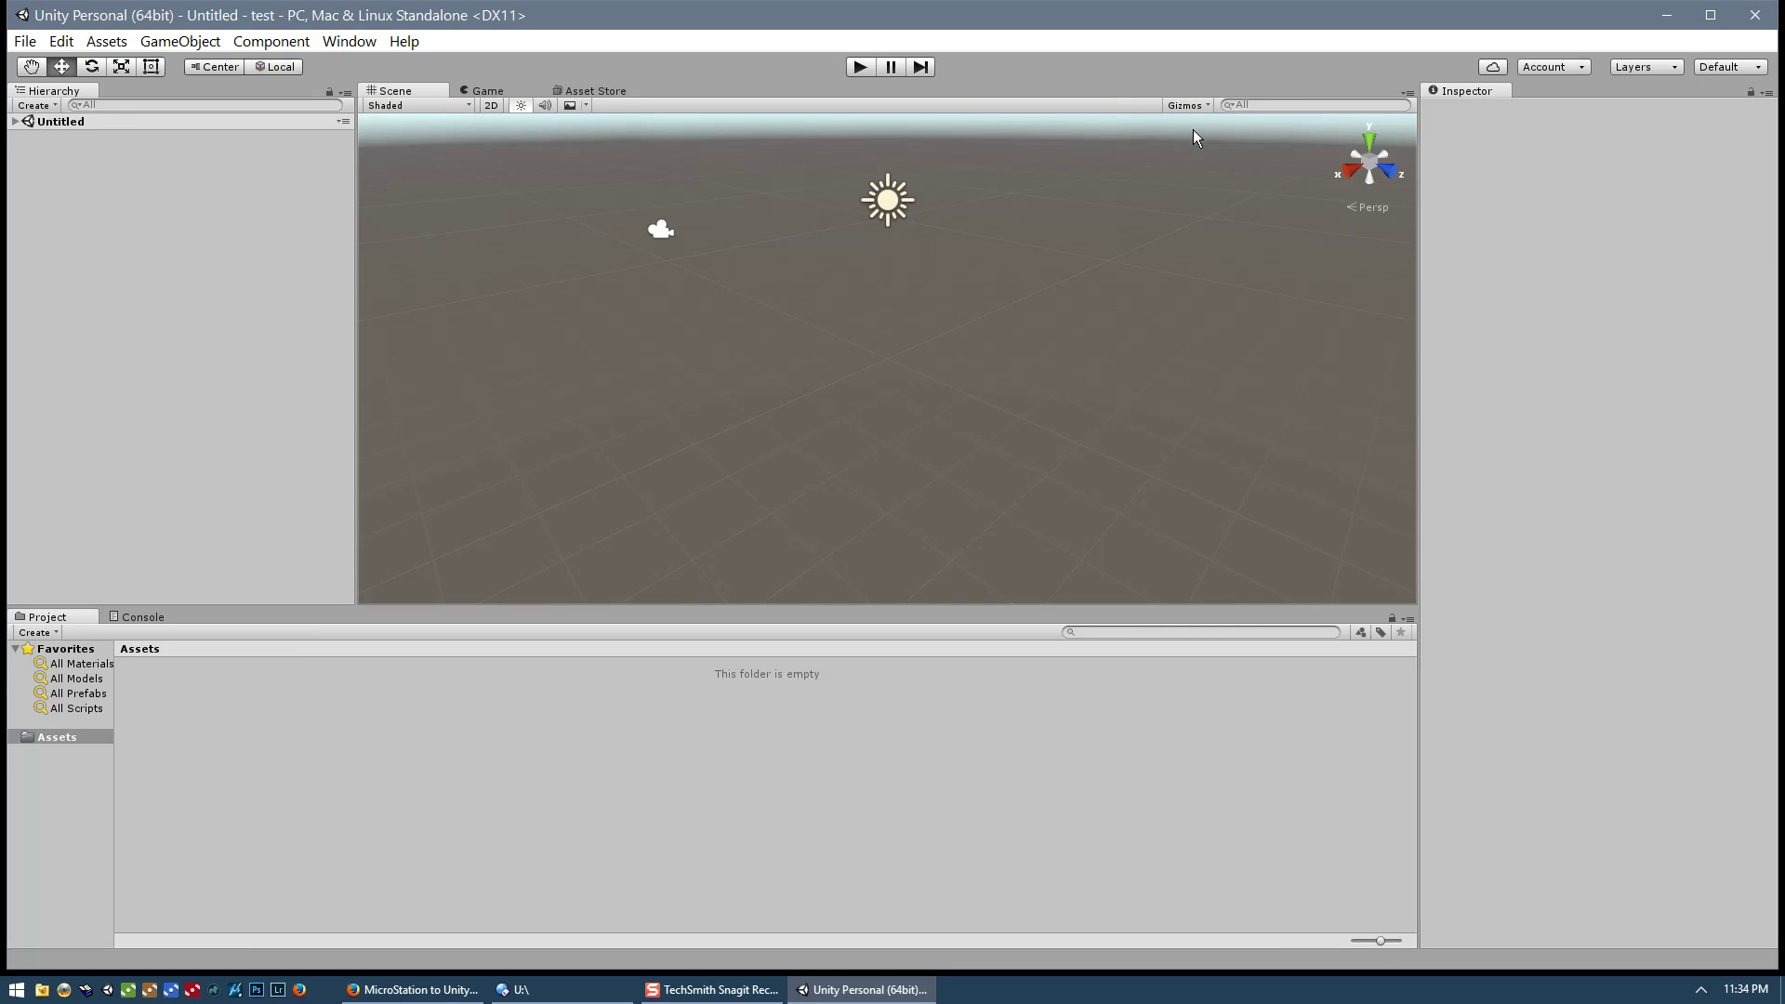
Step: Turn off Show Grid for the Scene view
{"action": "left_click", "coordinate": [1190, 105]}
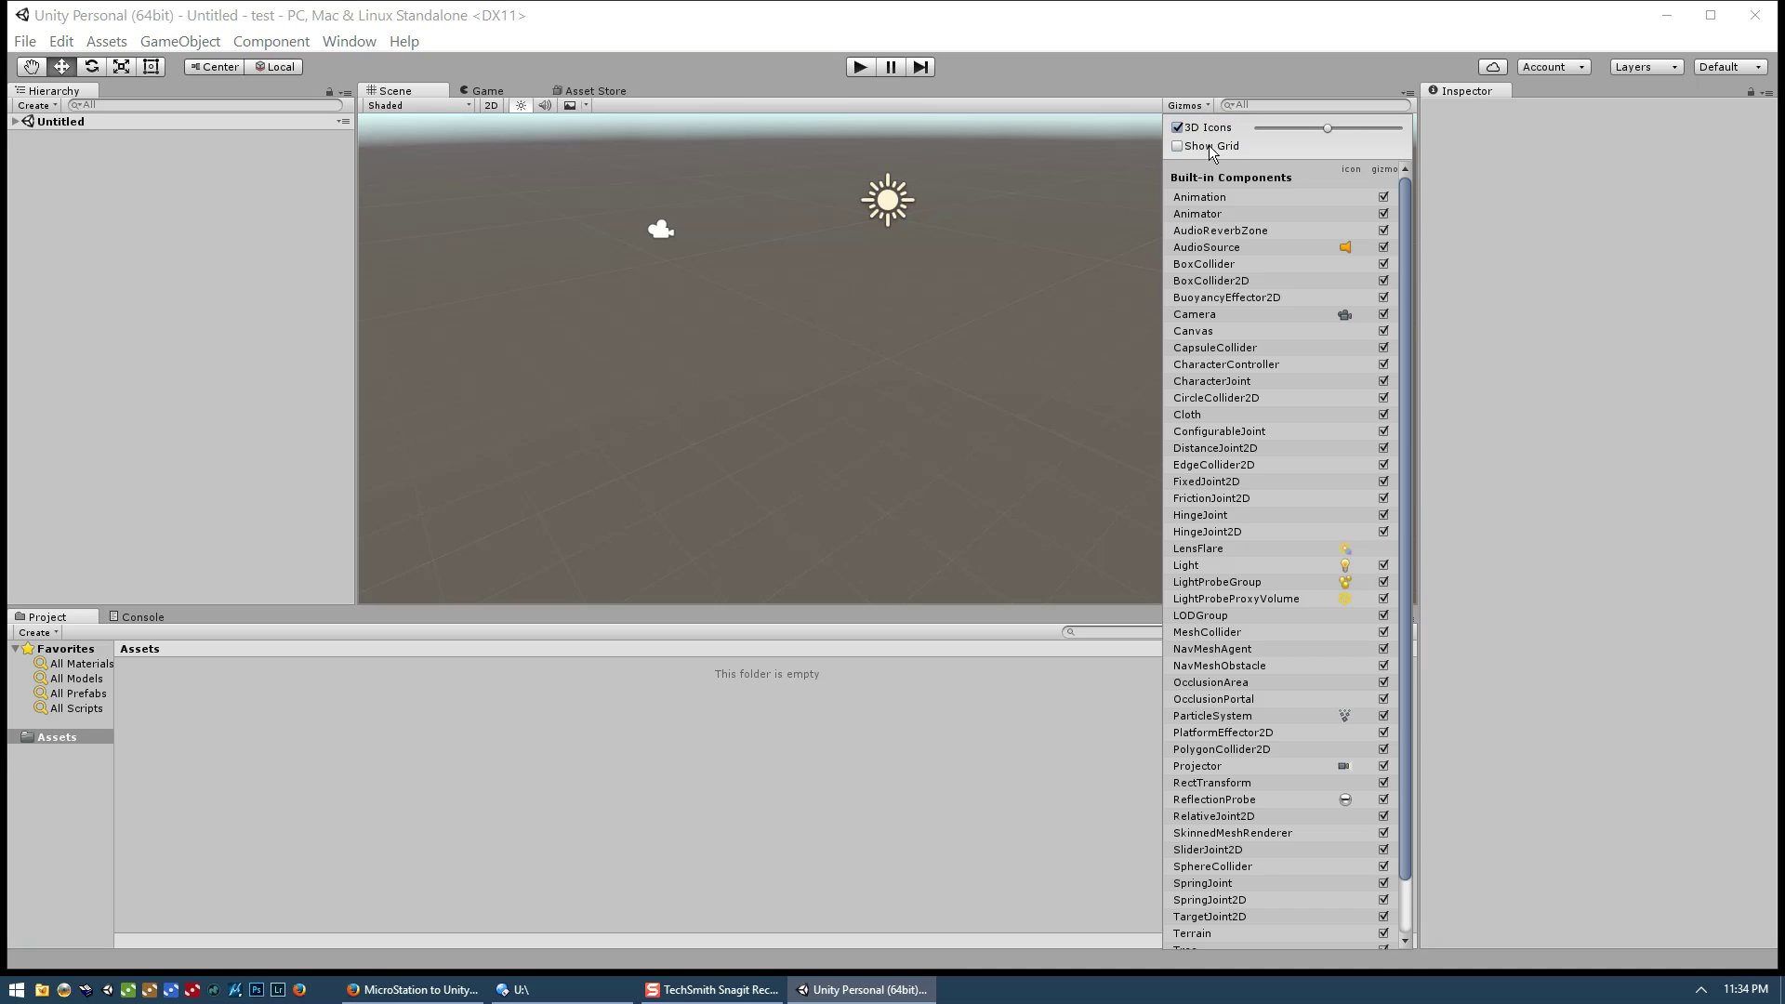
{"action": "left_click", "coordinate": [1003, 179]}
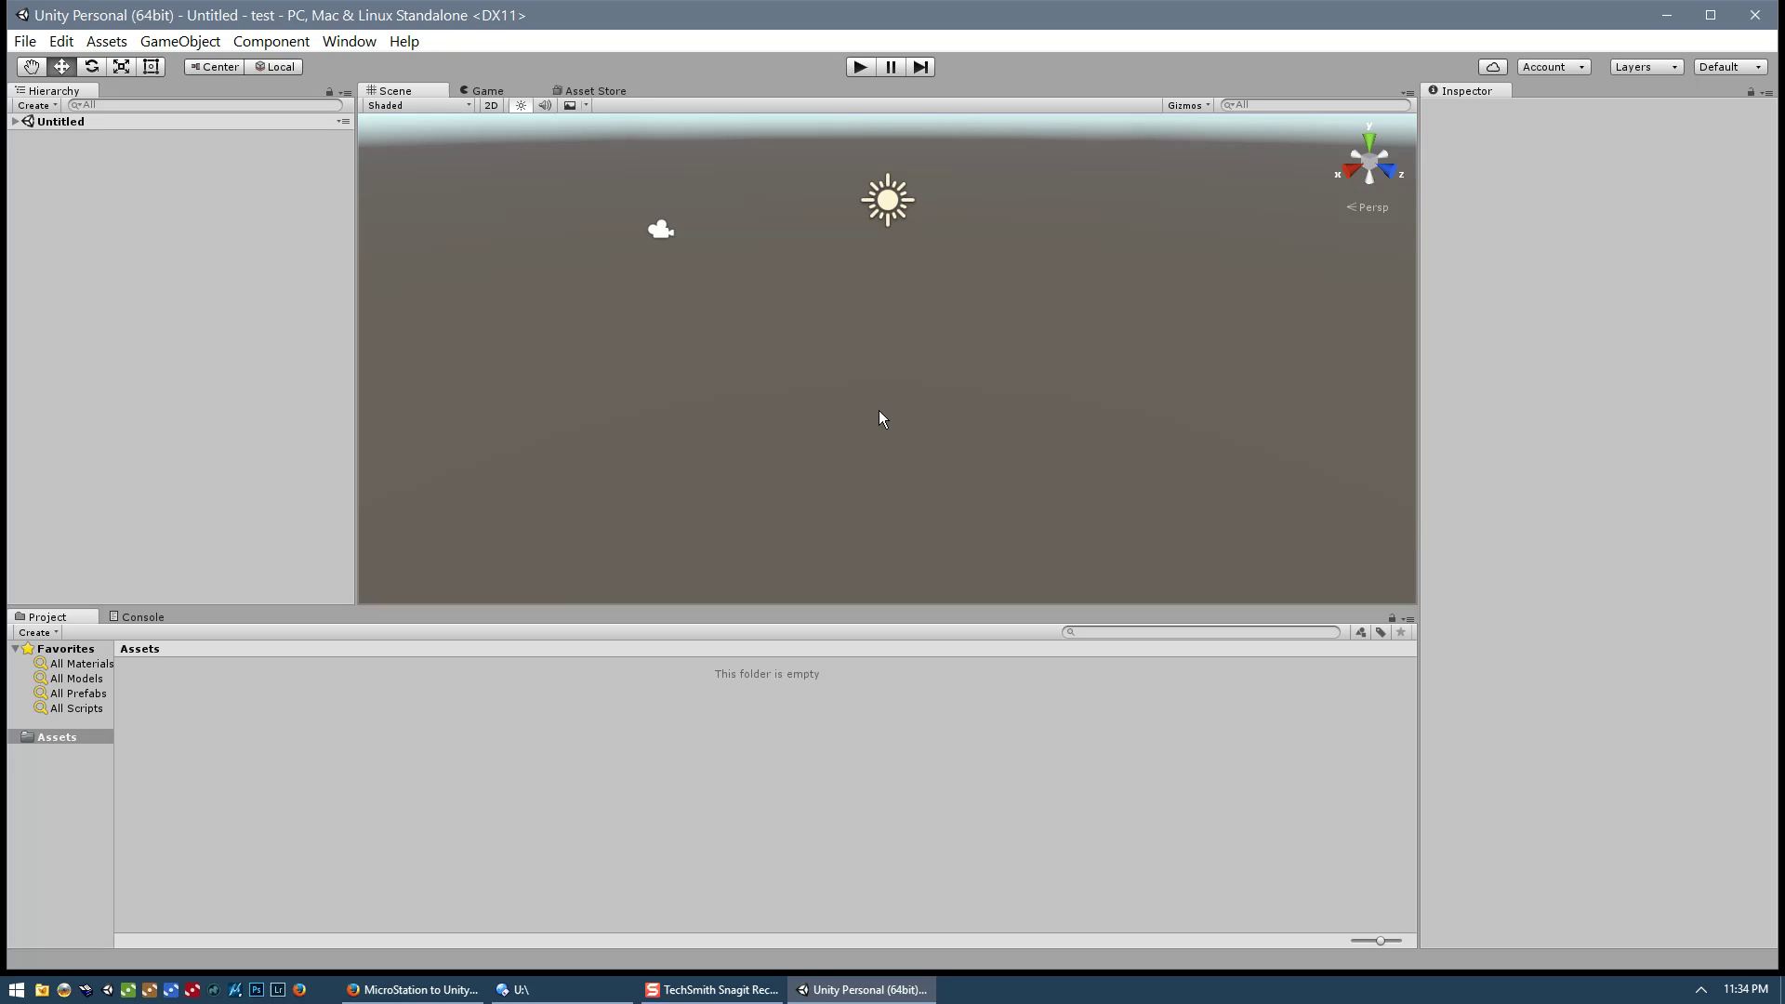
Step: Close the blank Asset Store window and reopen it docked beside the Game view
{"action": "left_click", "coordinate": [593, 91]}
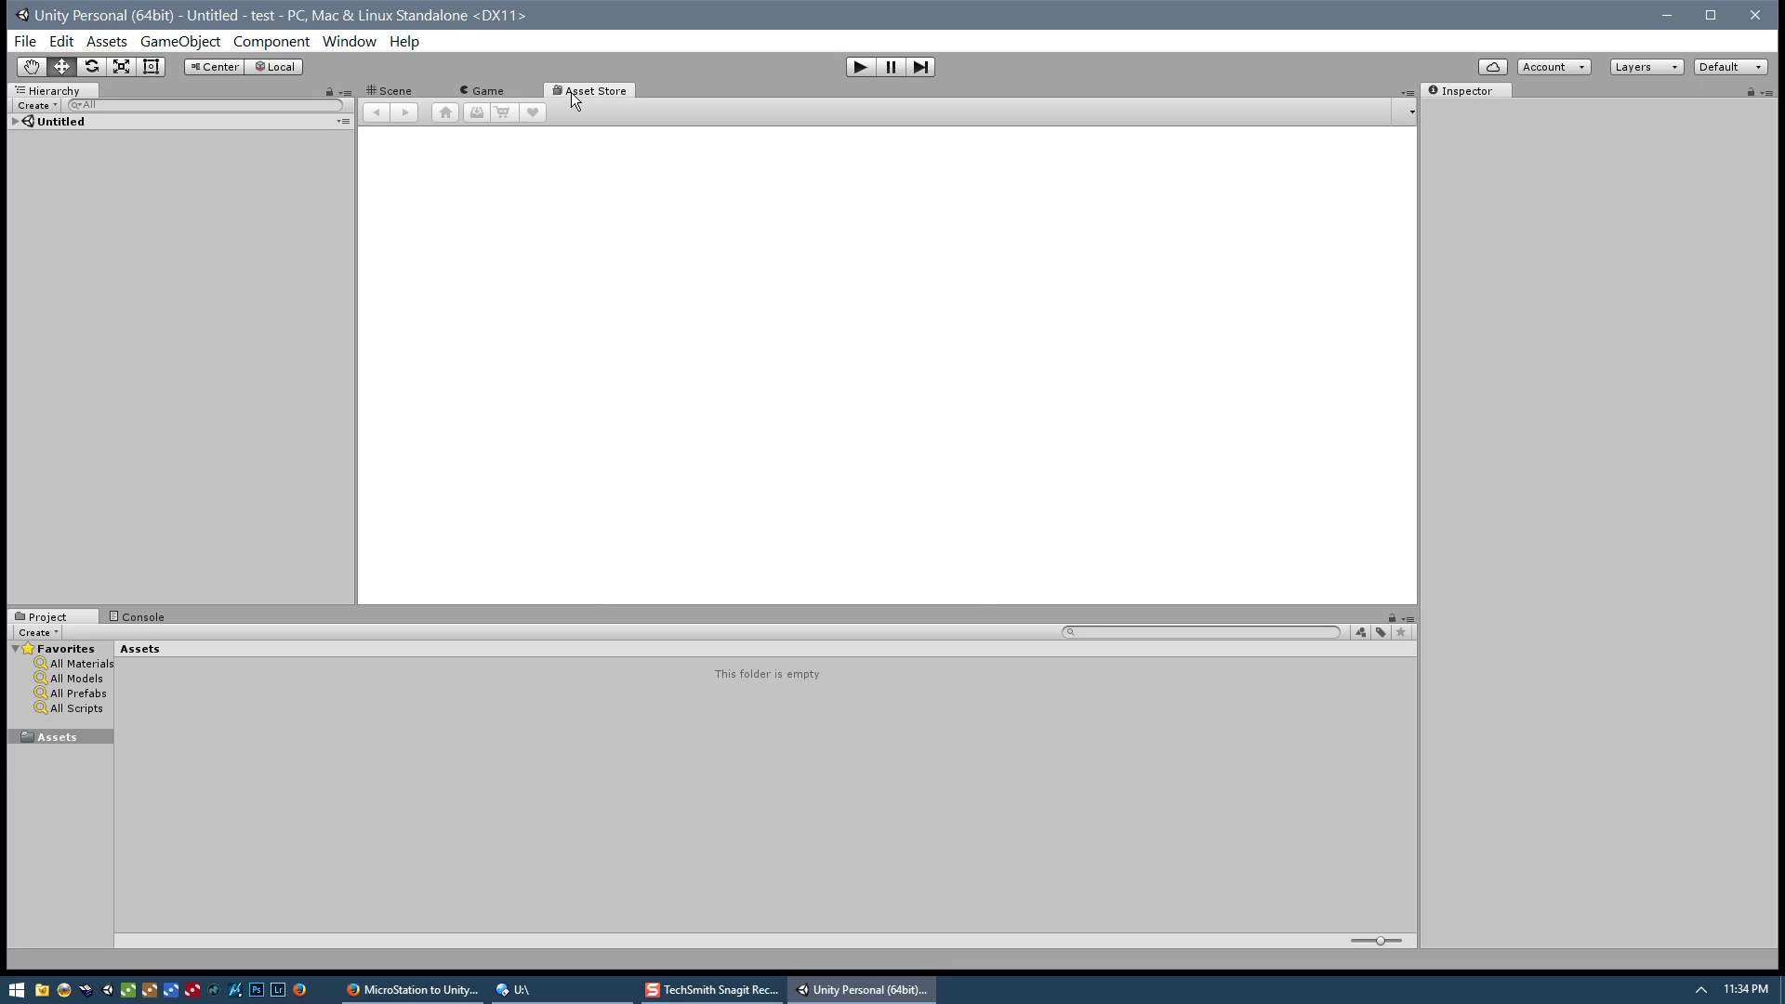
{"action": "middle_click", "coordinate": [589, 86]}
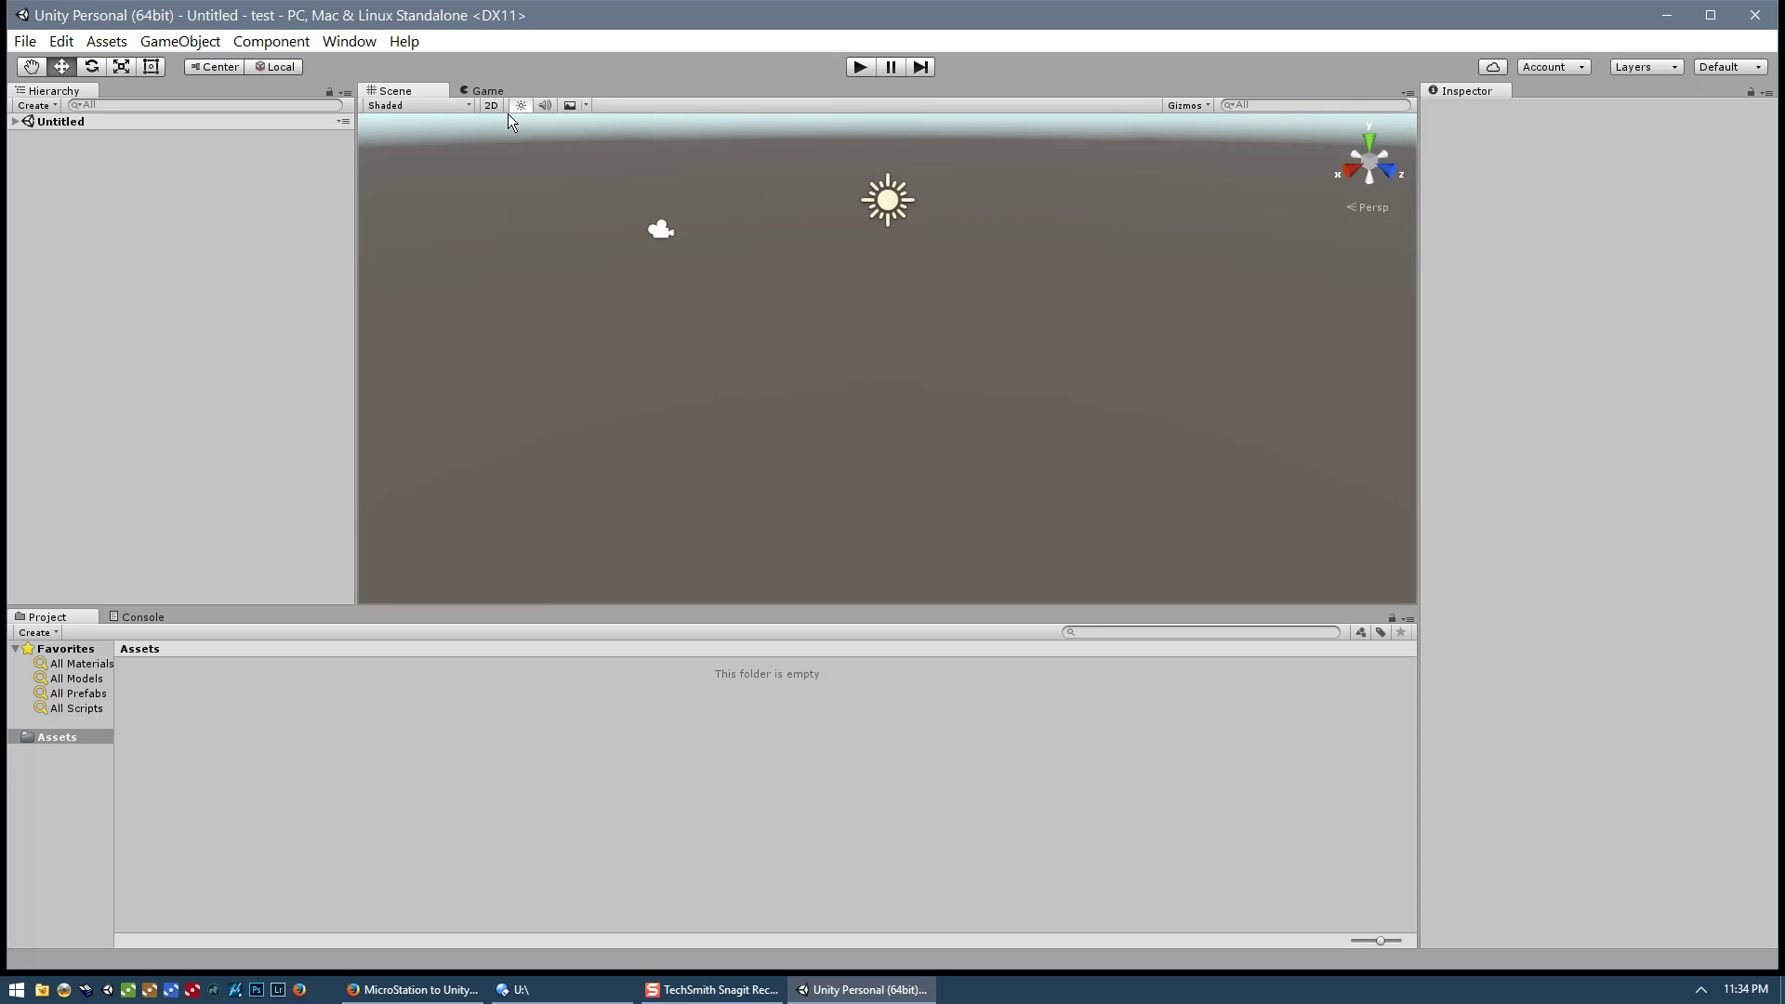
{"action": "left_click", "coordinate": [351, 41]}
{"action": "left_click", "coordinate": [408, 336]}
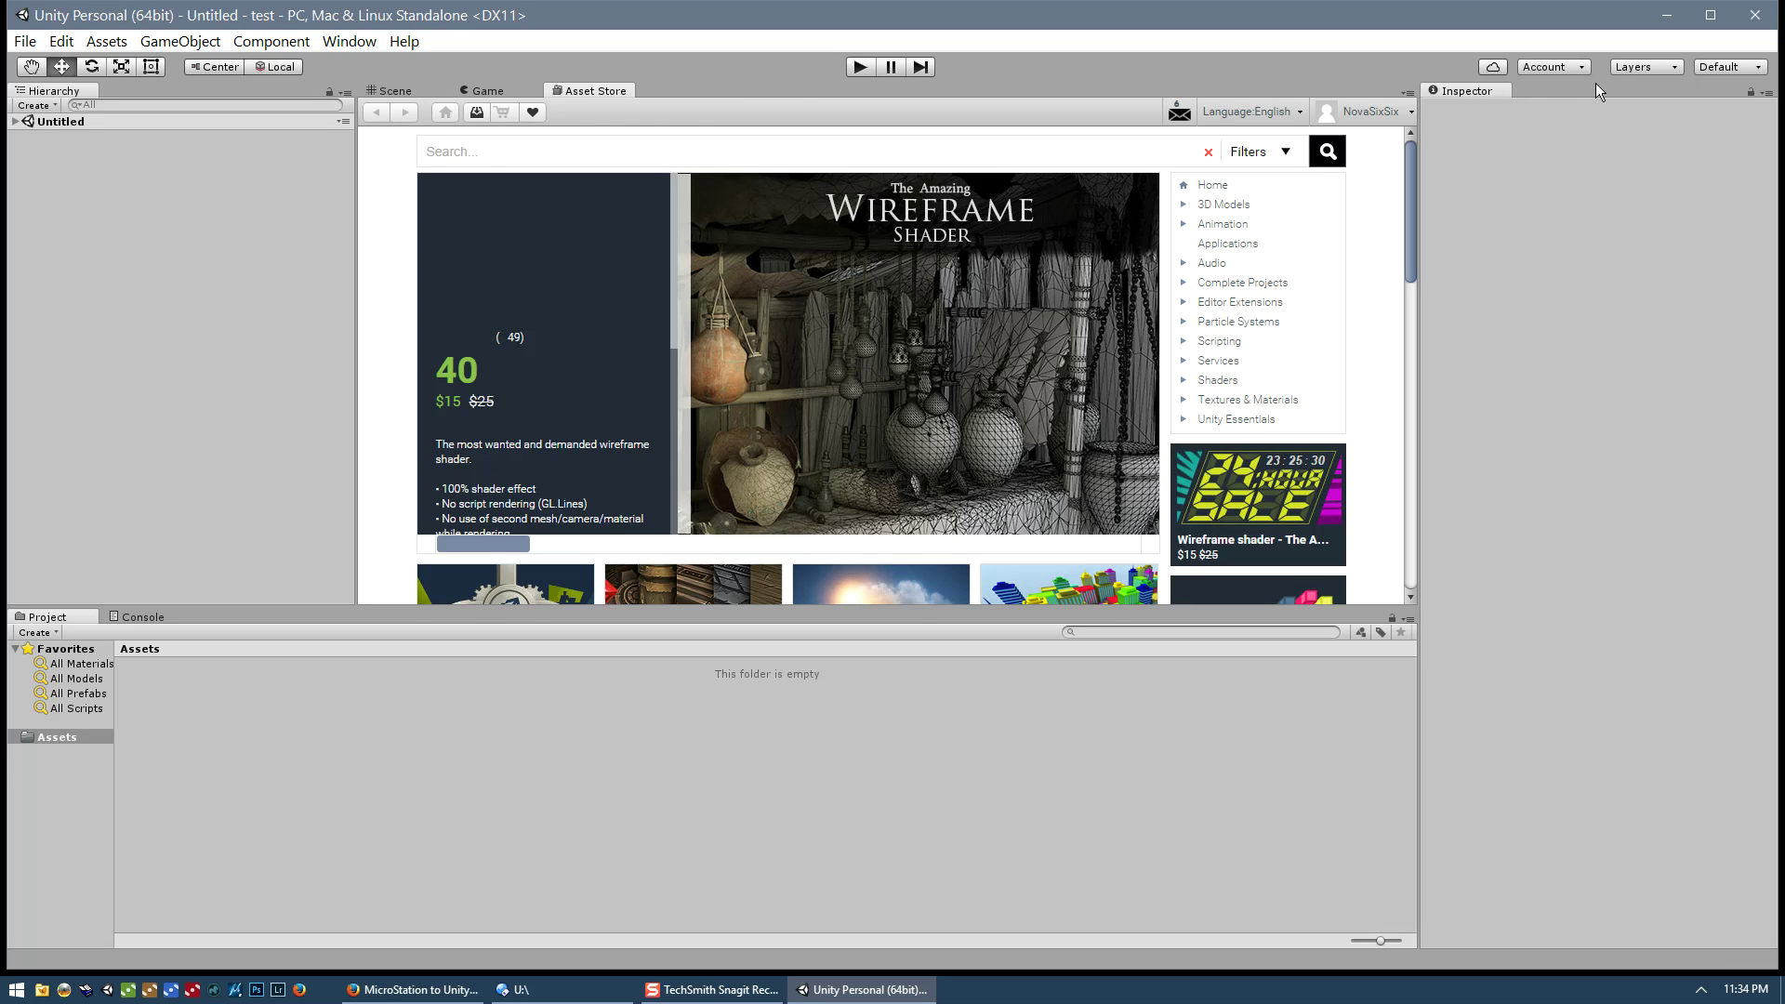
Step: Open the Lighting window, dock it beside the Inspector, and bring the Inspector back to the front
{"action": "left_click", "coordinate": [349, 41]}
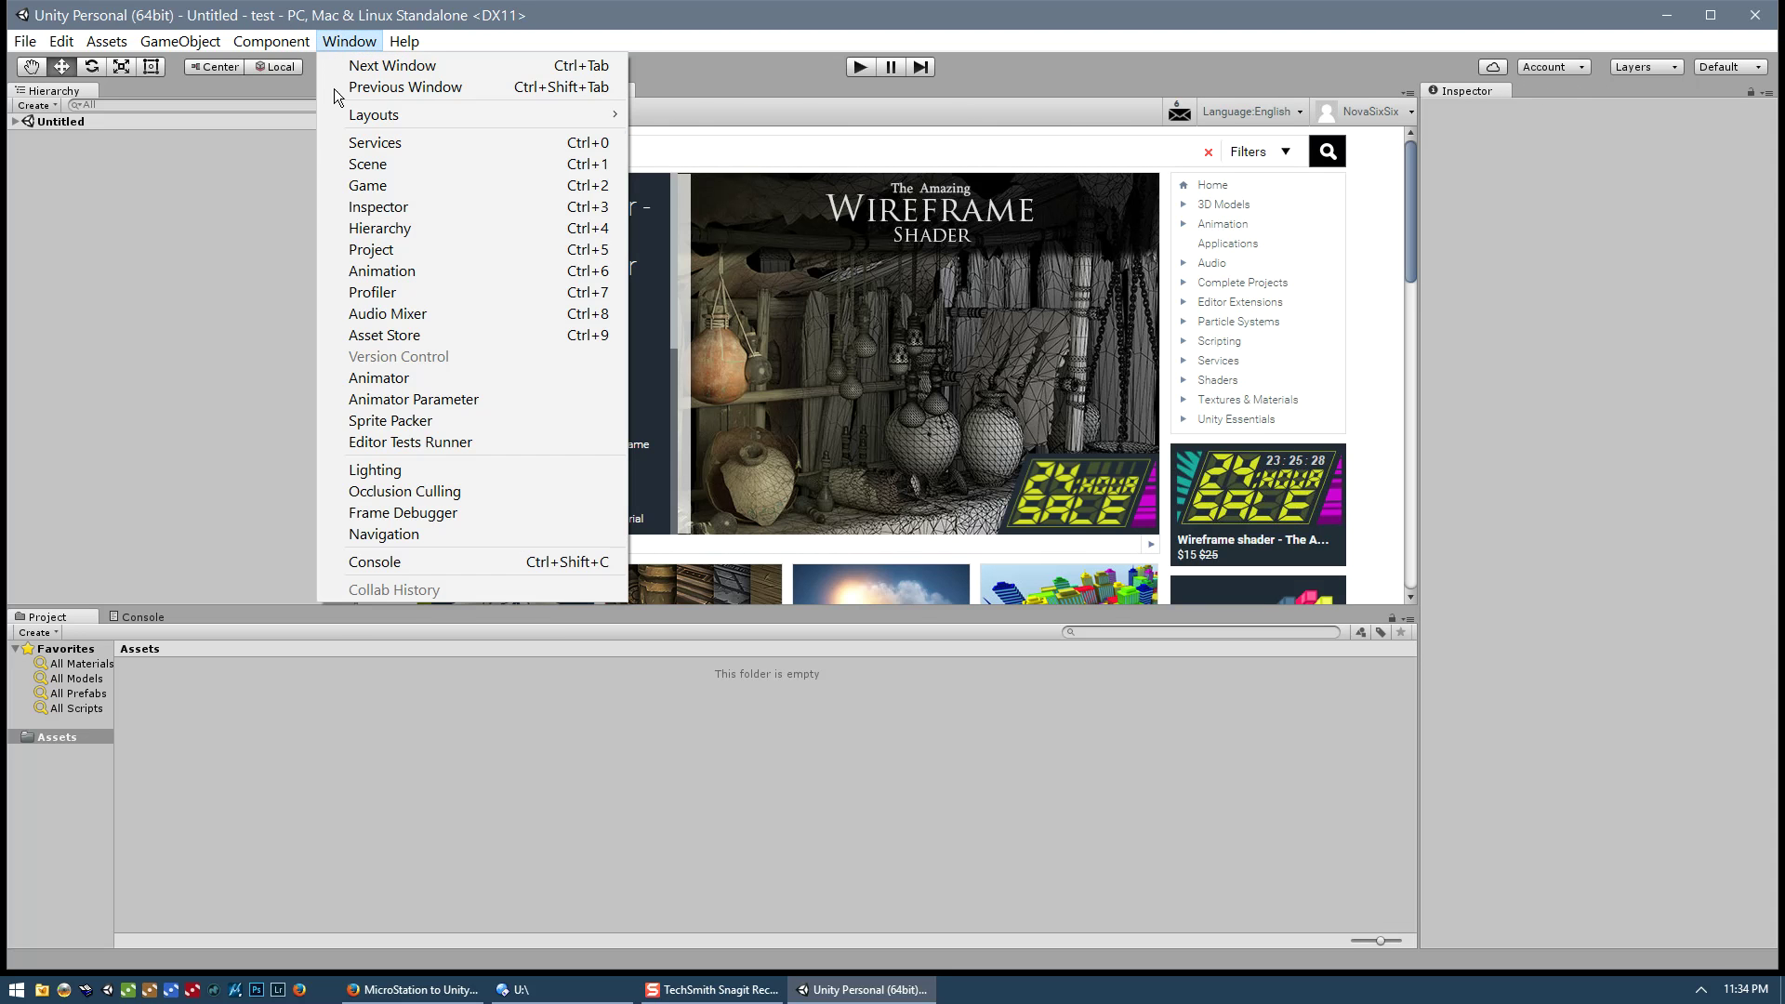
{"action": "left_click", "coordinate": [395, 469]}
{"action": "left_click_drag", "start_coordinate": [1004, 41], "coordinate": [1543, 97]}
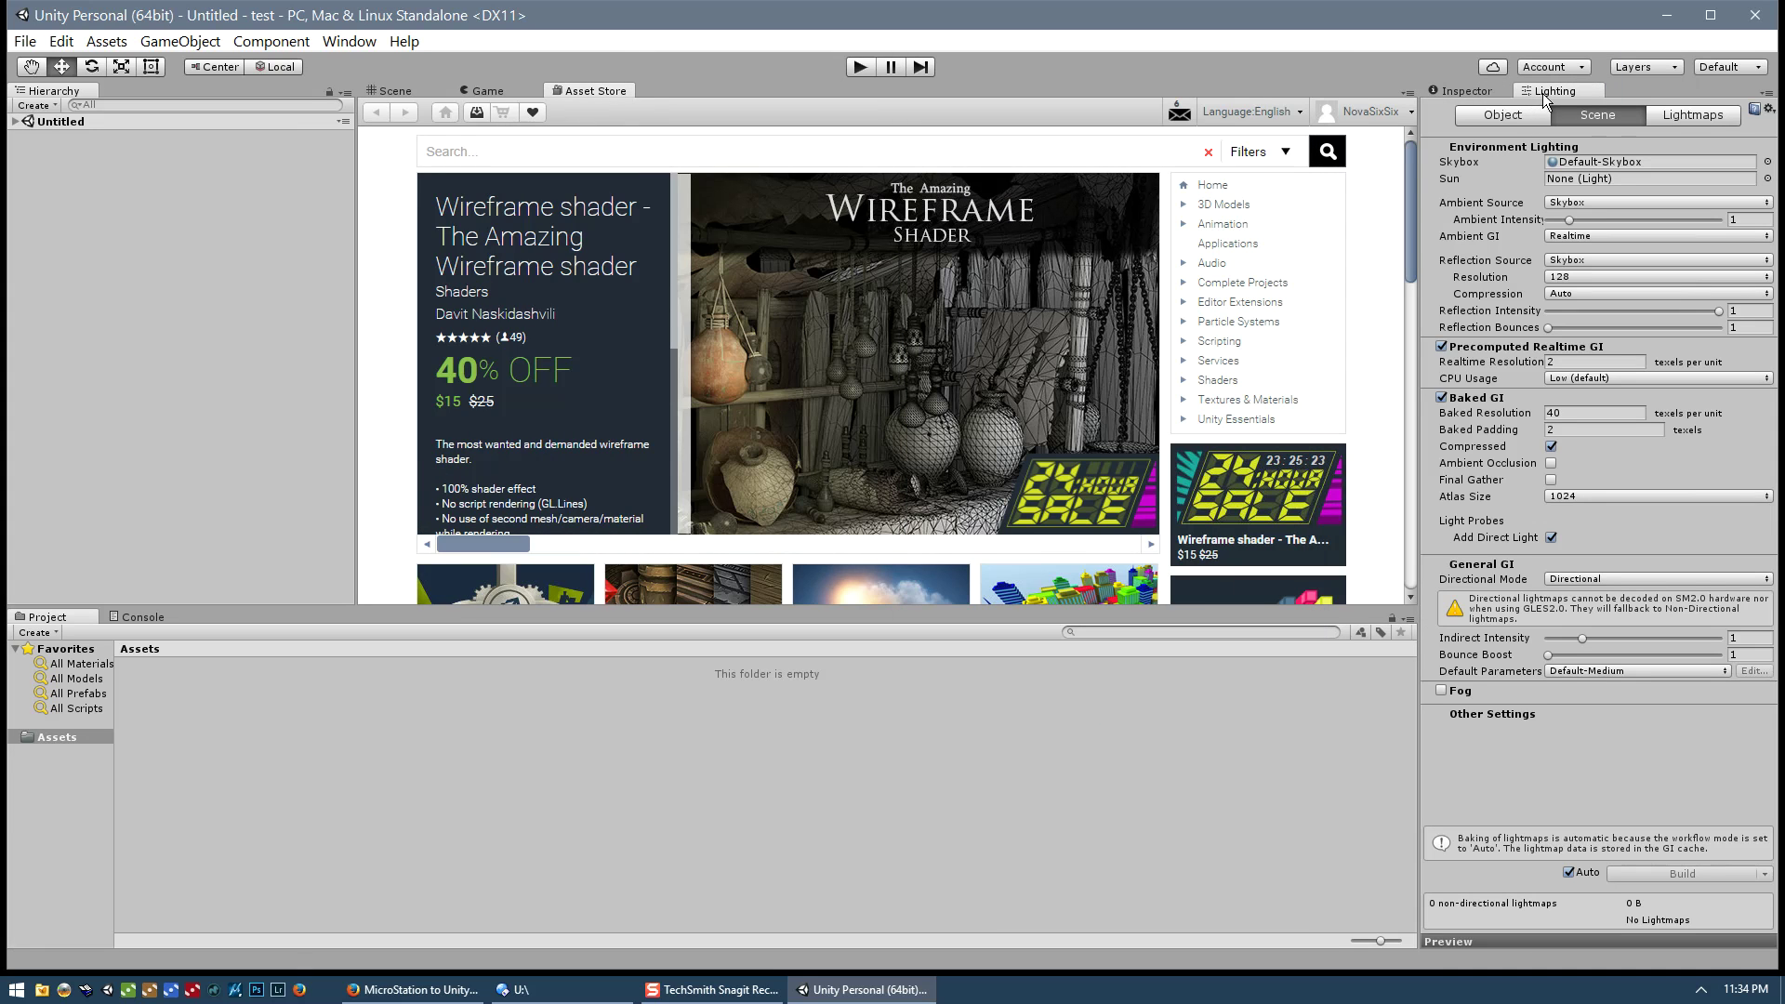
{"action": "left_click", "coordinate": [1465, 91]}
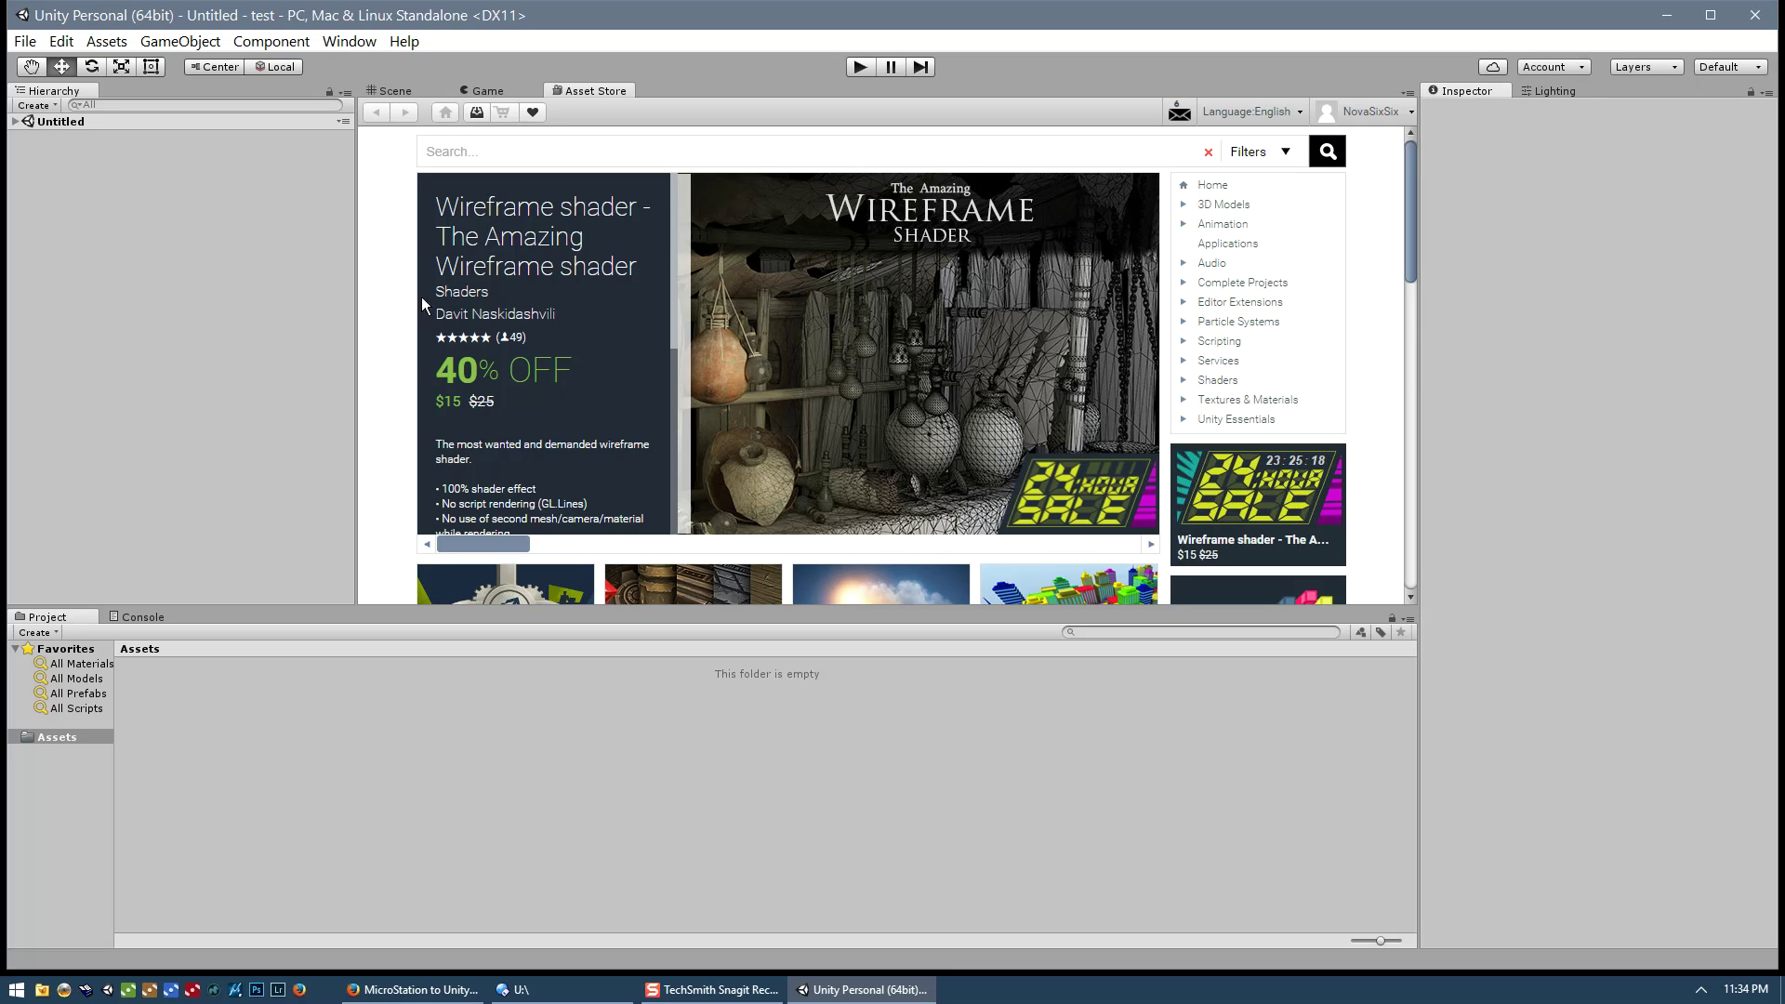
Step: Search the Asset Store for steamvr and open the SteamVR Plugin page
{"action": "left_click", "coordinate": [516, 152]}
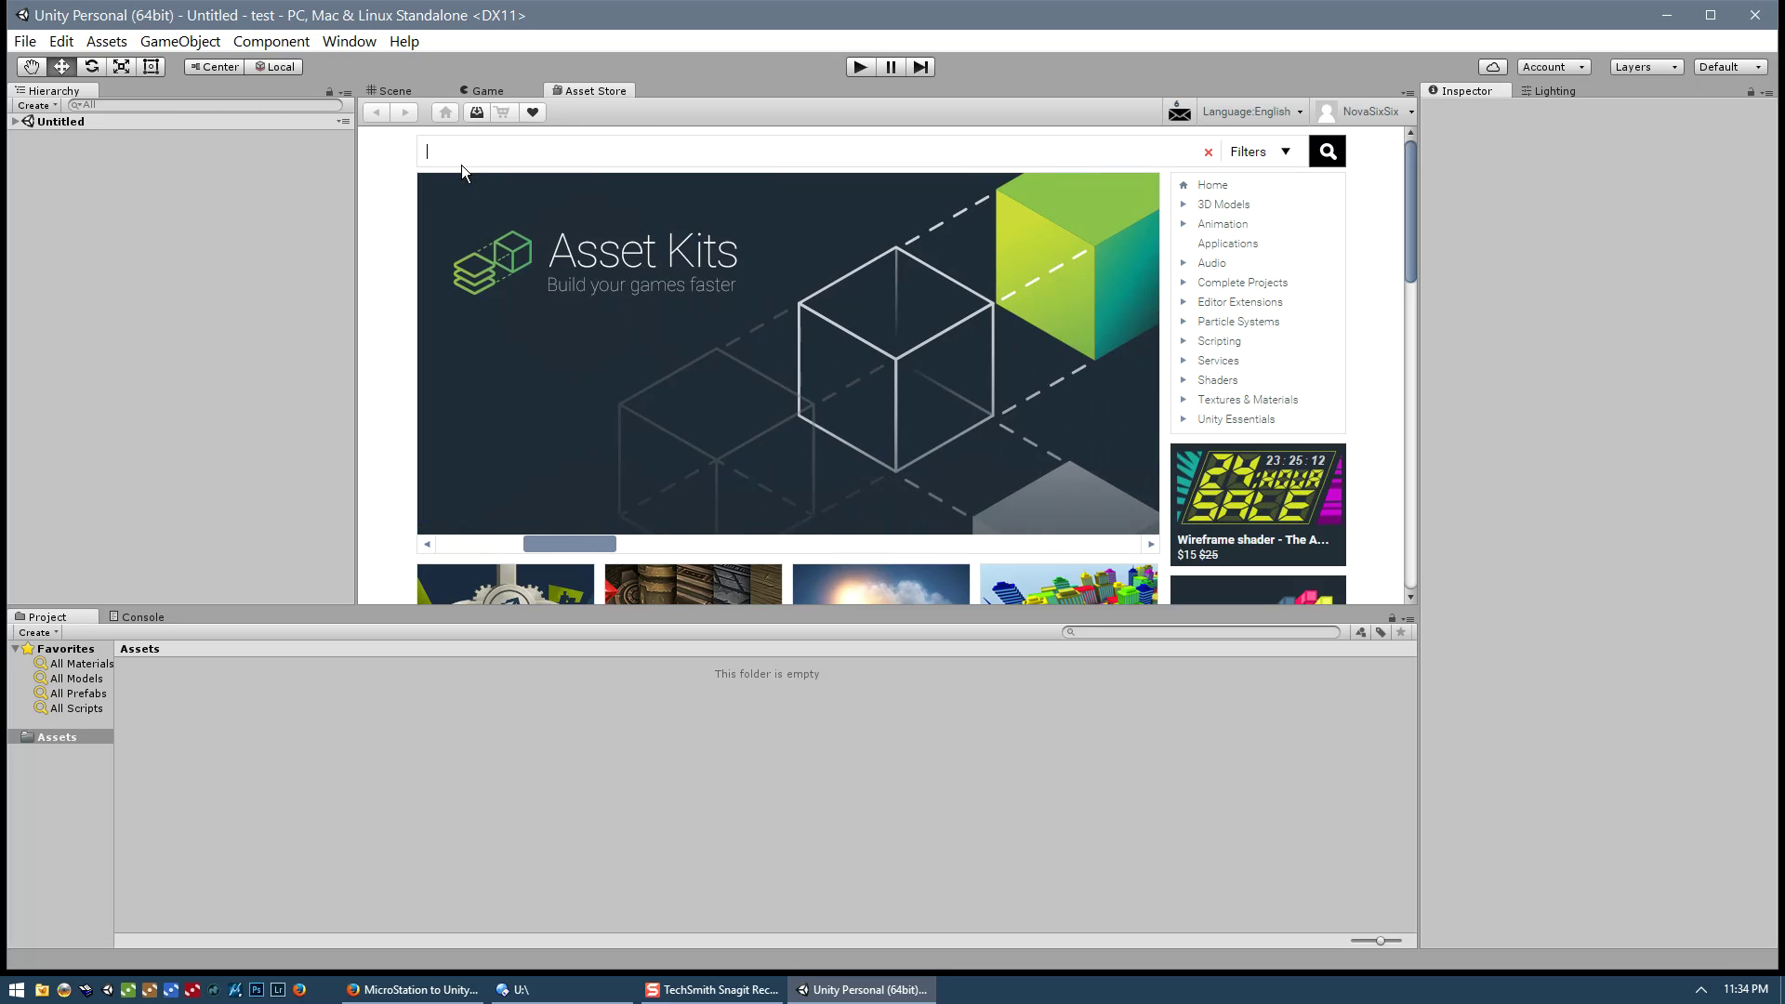
{"action": "type", "text": "steamvr"}
{"action": "key", "text": "Return"}
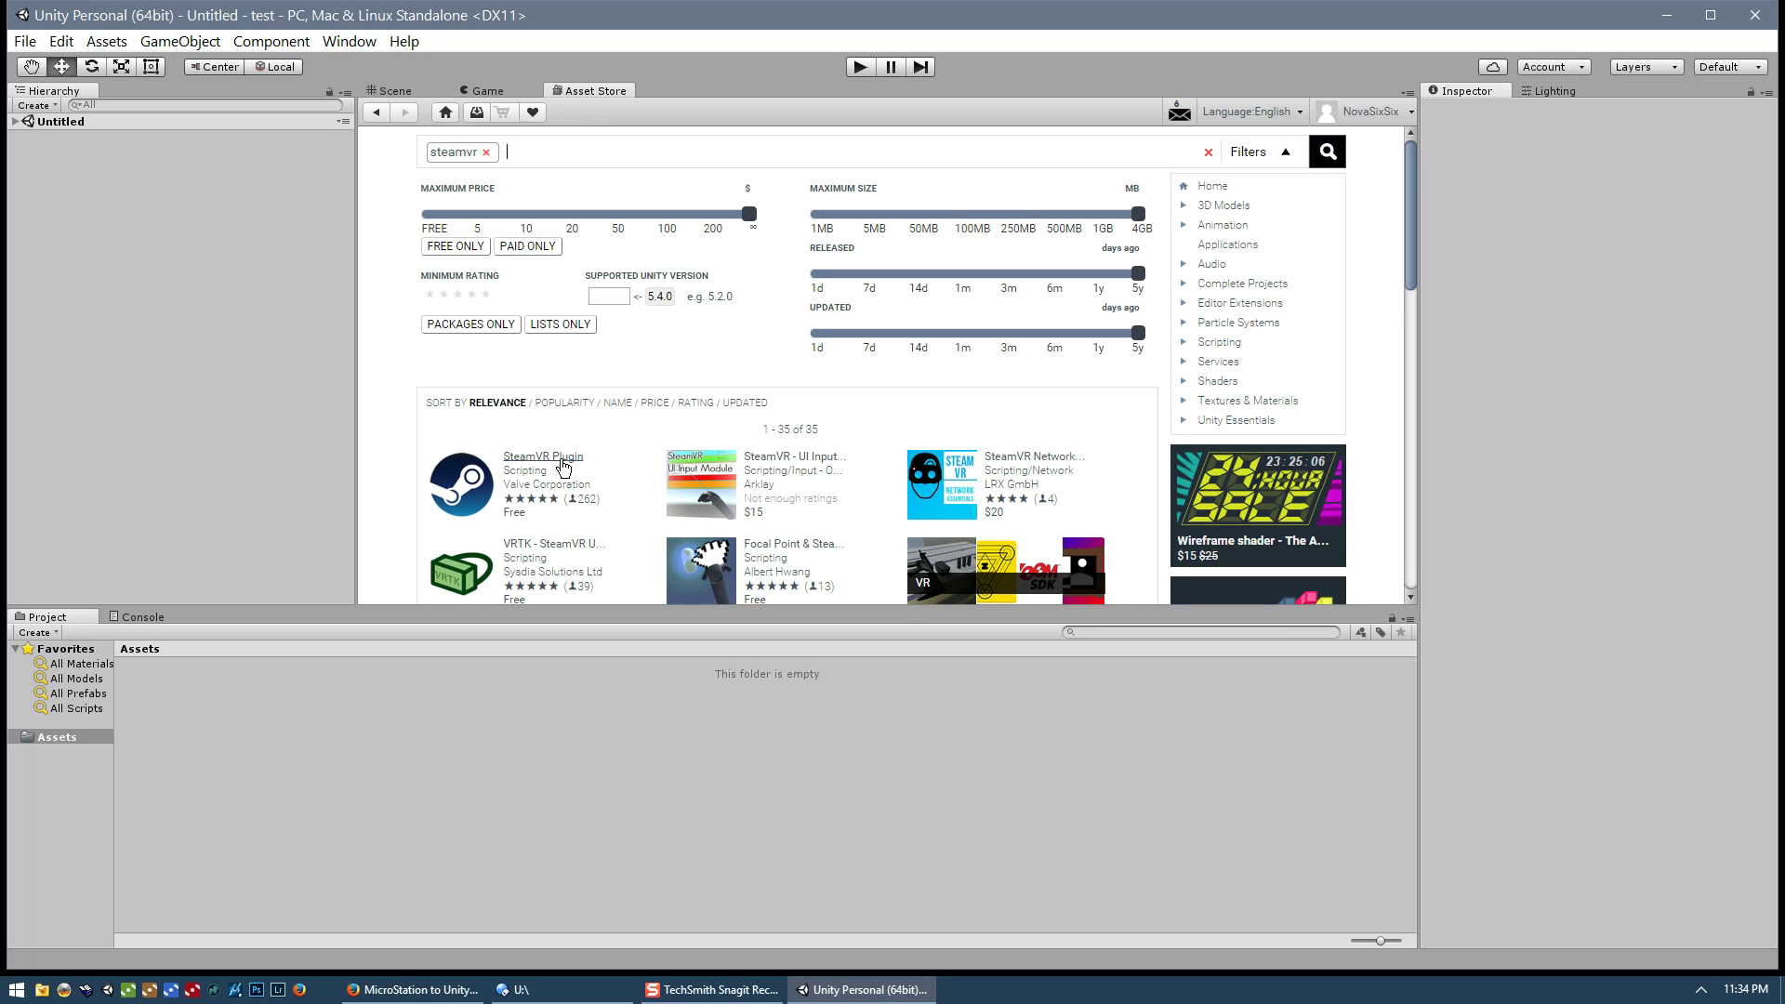
{"action": "left_click", "coordinate": [456, 487]}
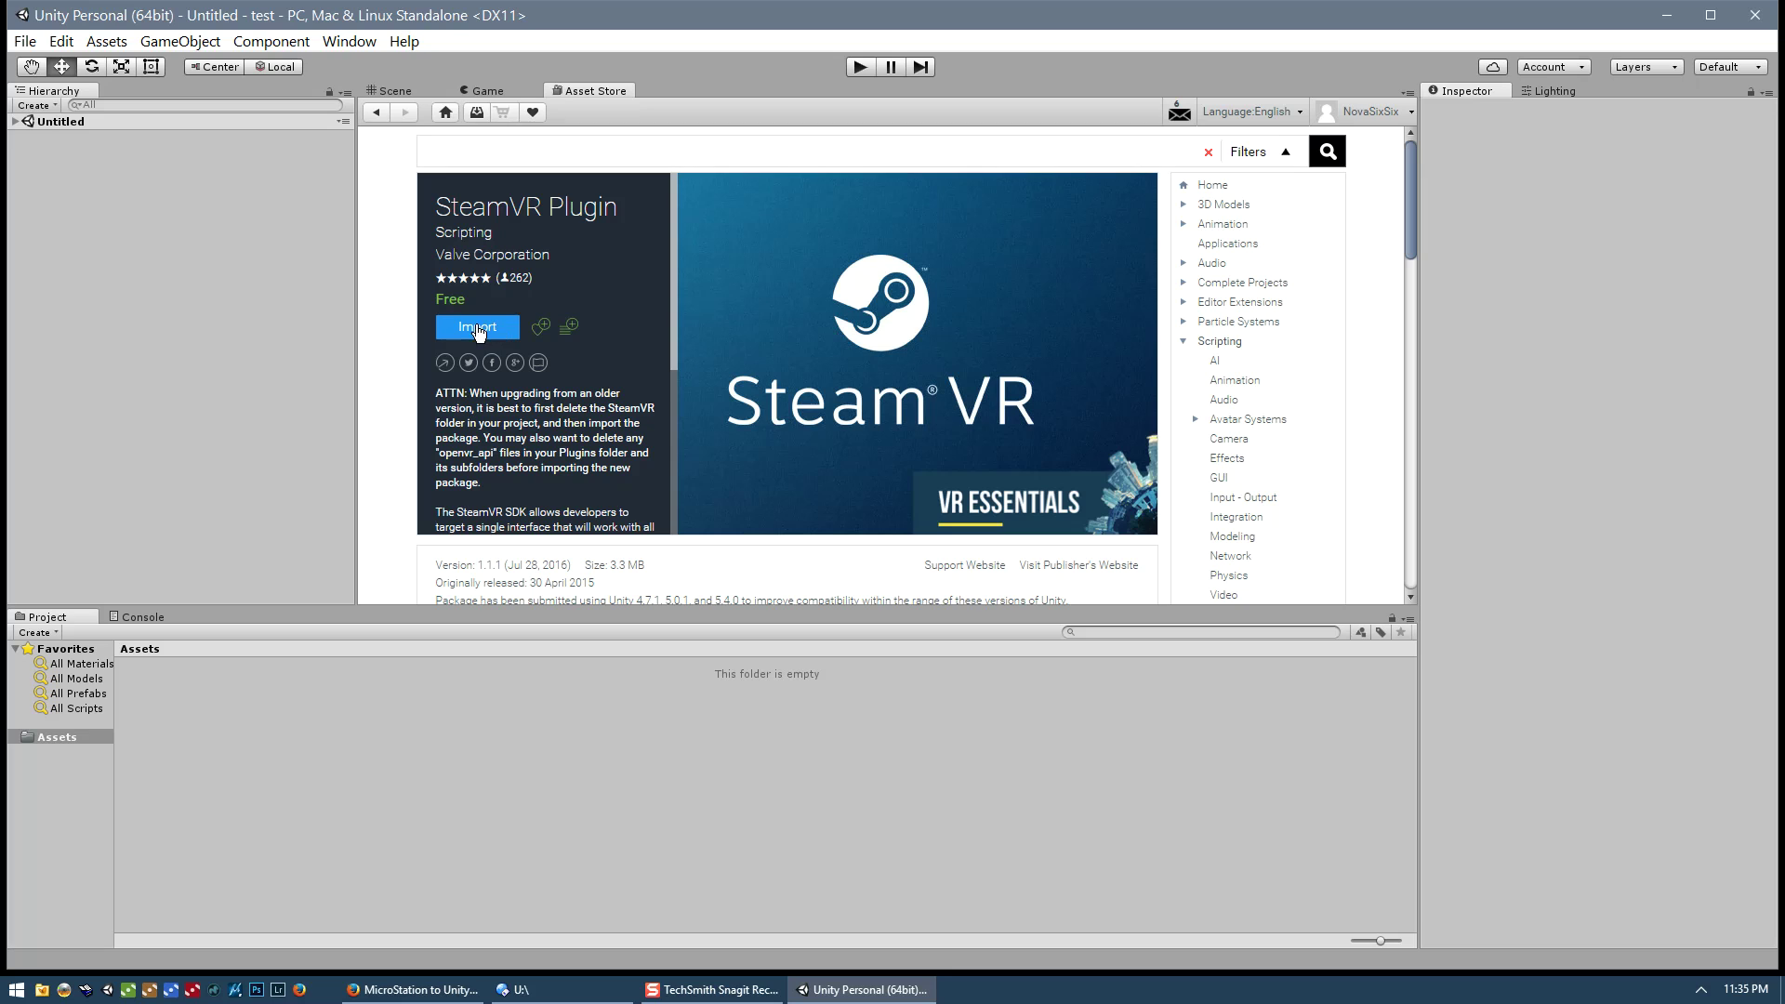
Step: Import all SteamVR Plugin files into the project and accept all of its recommended project settings
{"action": "left_click", "coordinate": [445, 334]}
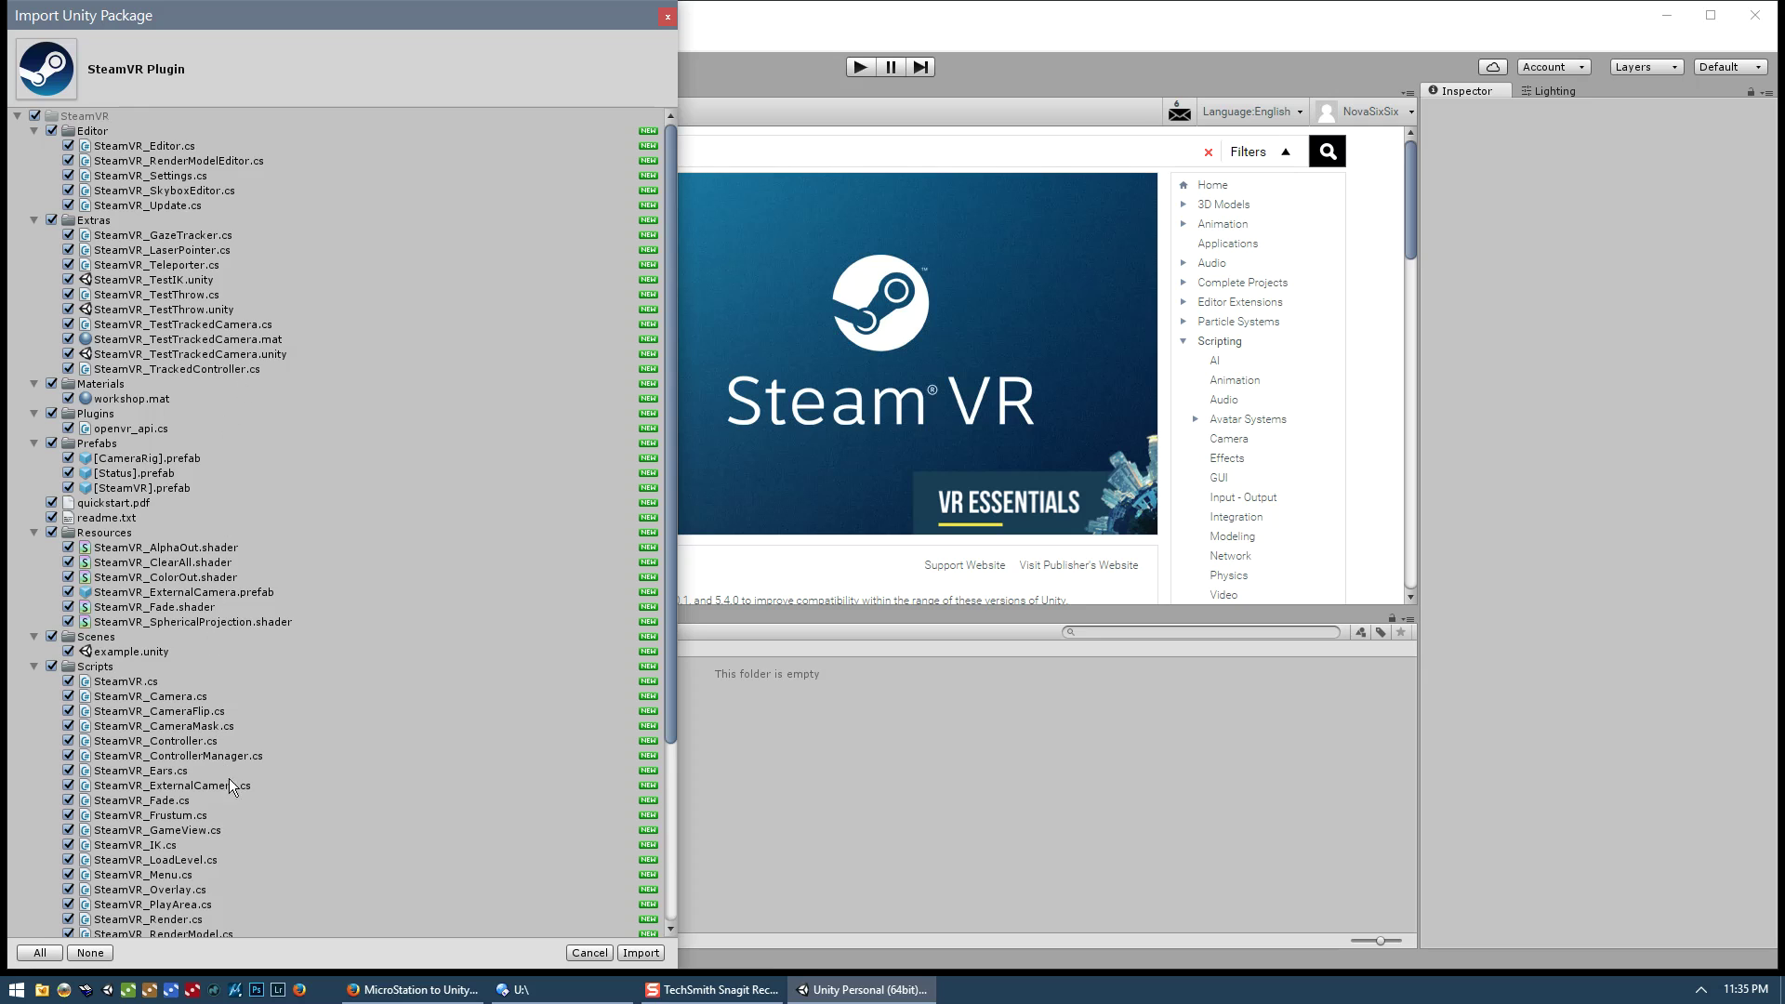
{"action": "left_click", "coordinate": [648, 952]}
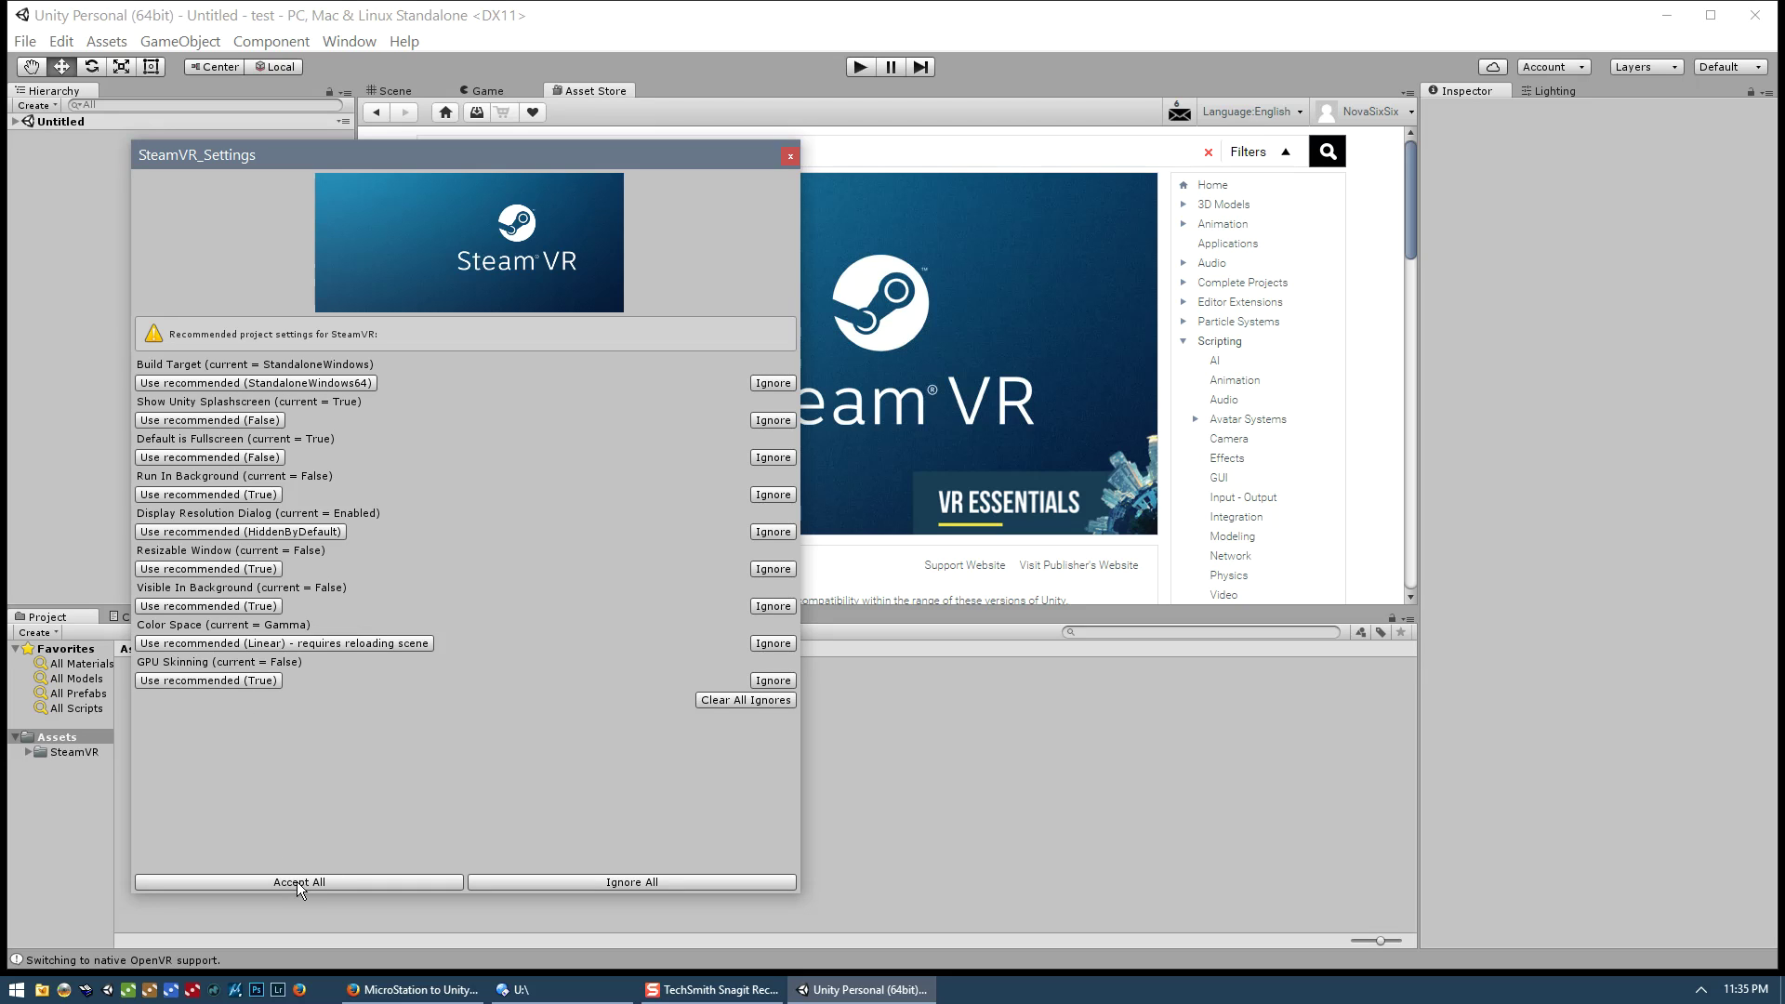
{"action": "left_click", "coordinate": [355, 874]}
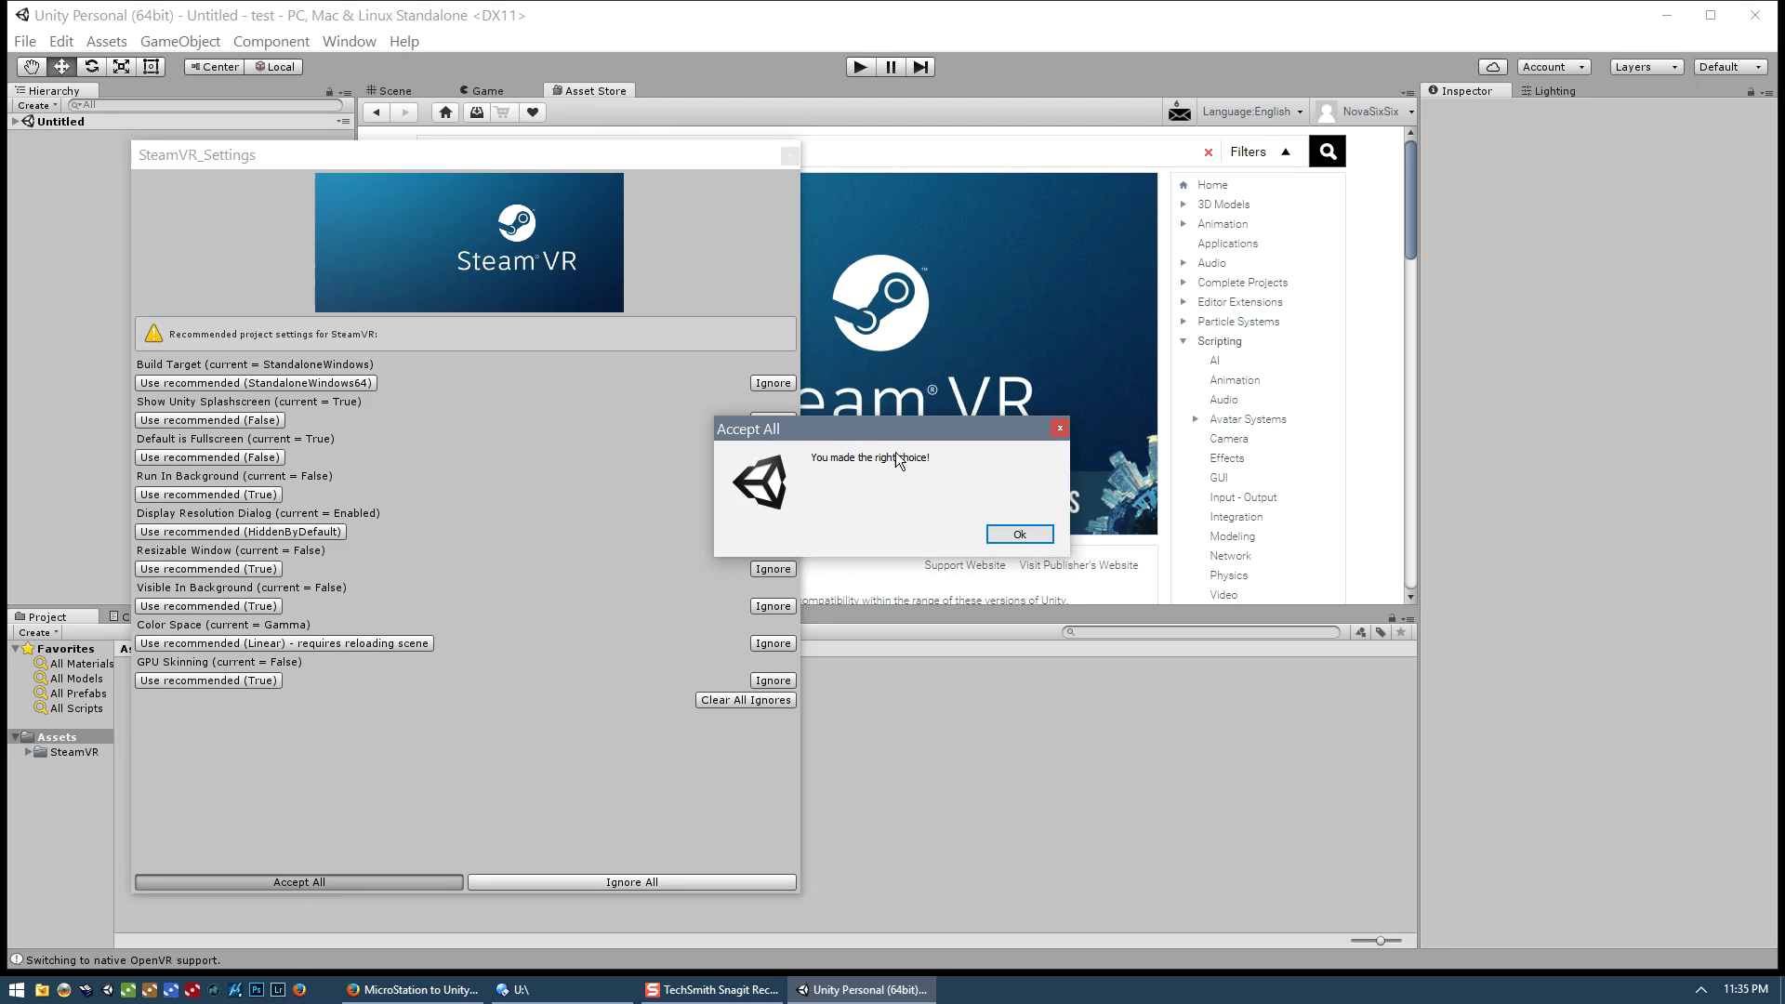
{"action": "left_click", "coordinate": [1026, 535]}
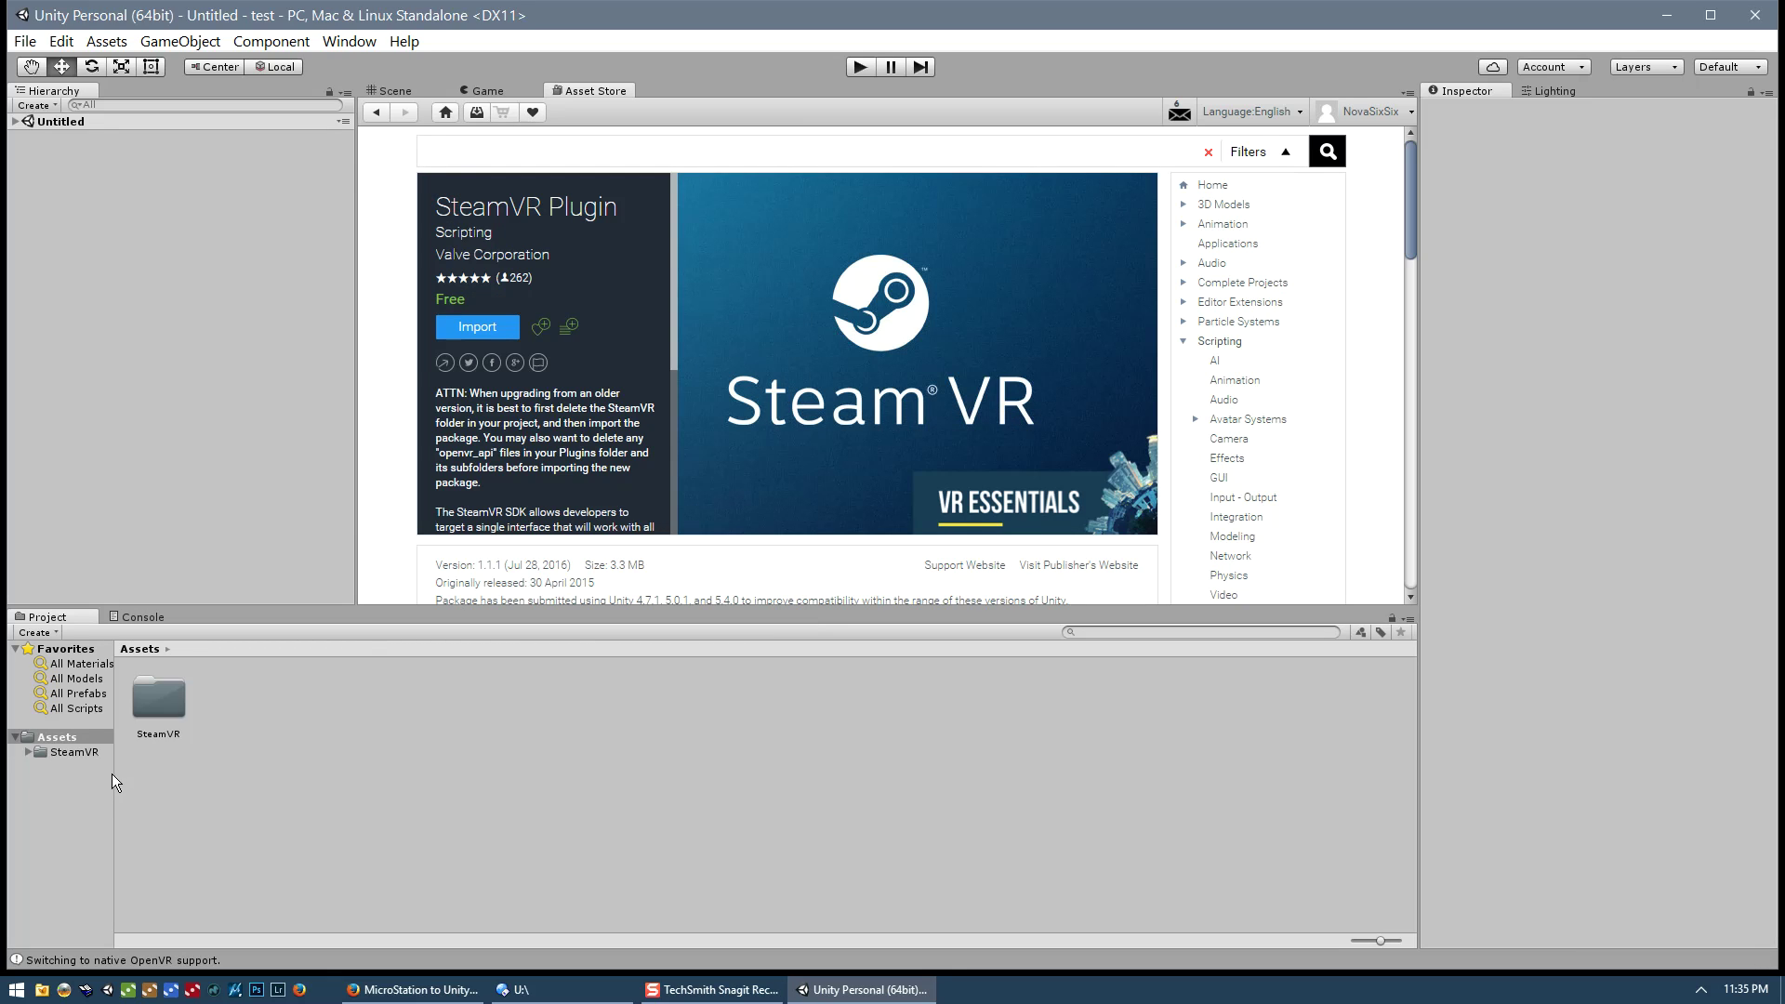
Step: Widen the Project folder tree, expand the SteamVR folder and show the contents of its Scripts subfolder
{"action": "left_click_drag", "start_coordinate": [111, 774], "coordinate": [202, 777]}
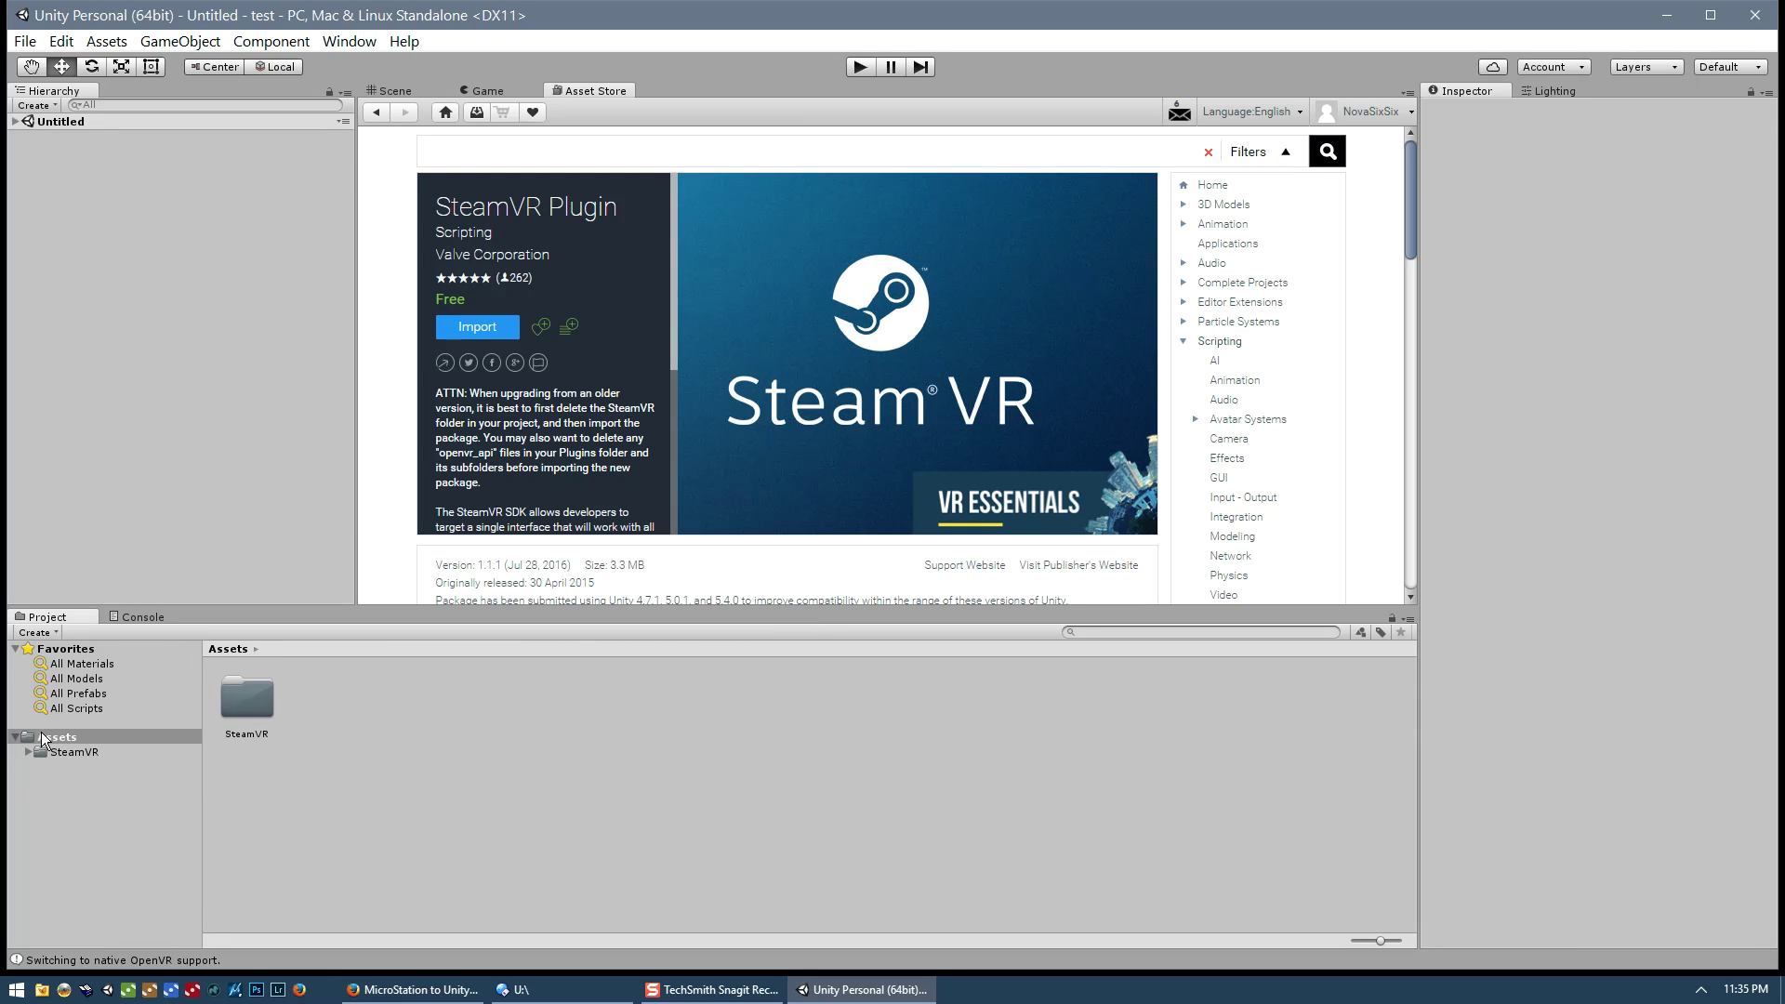
{"action": "left_click", "coordinate": [98, 749]}
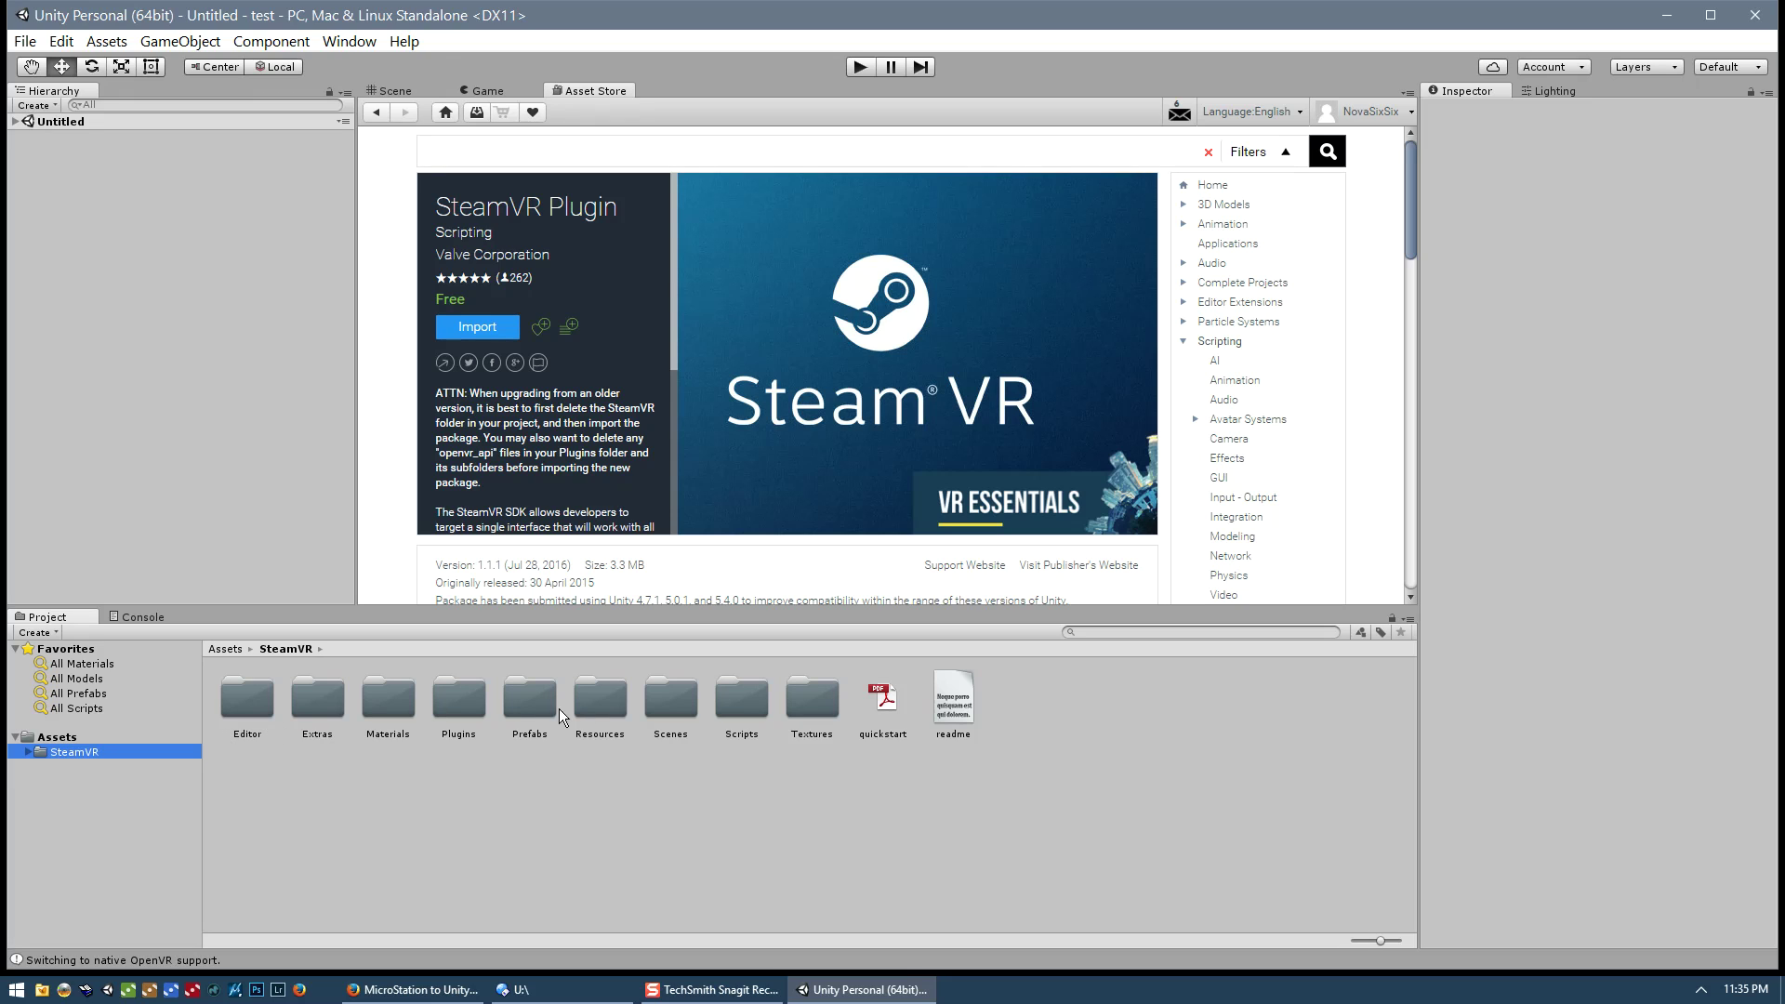
{"action": "left_click", "coordinate": [28, 753]}
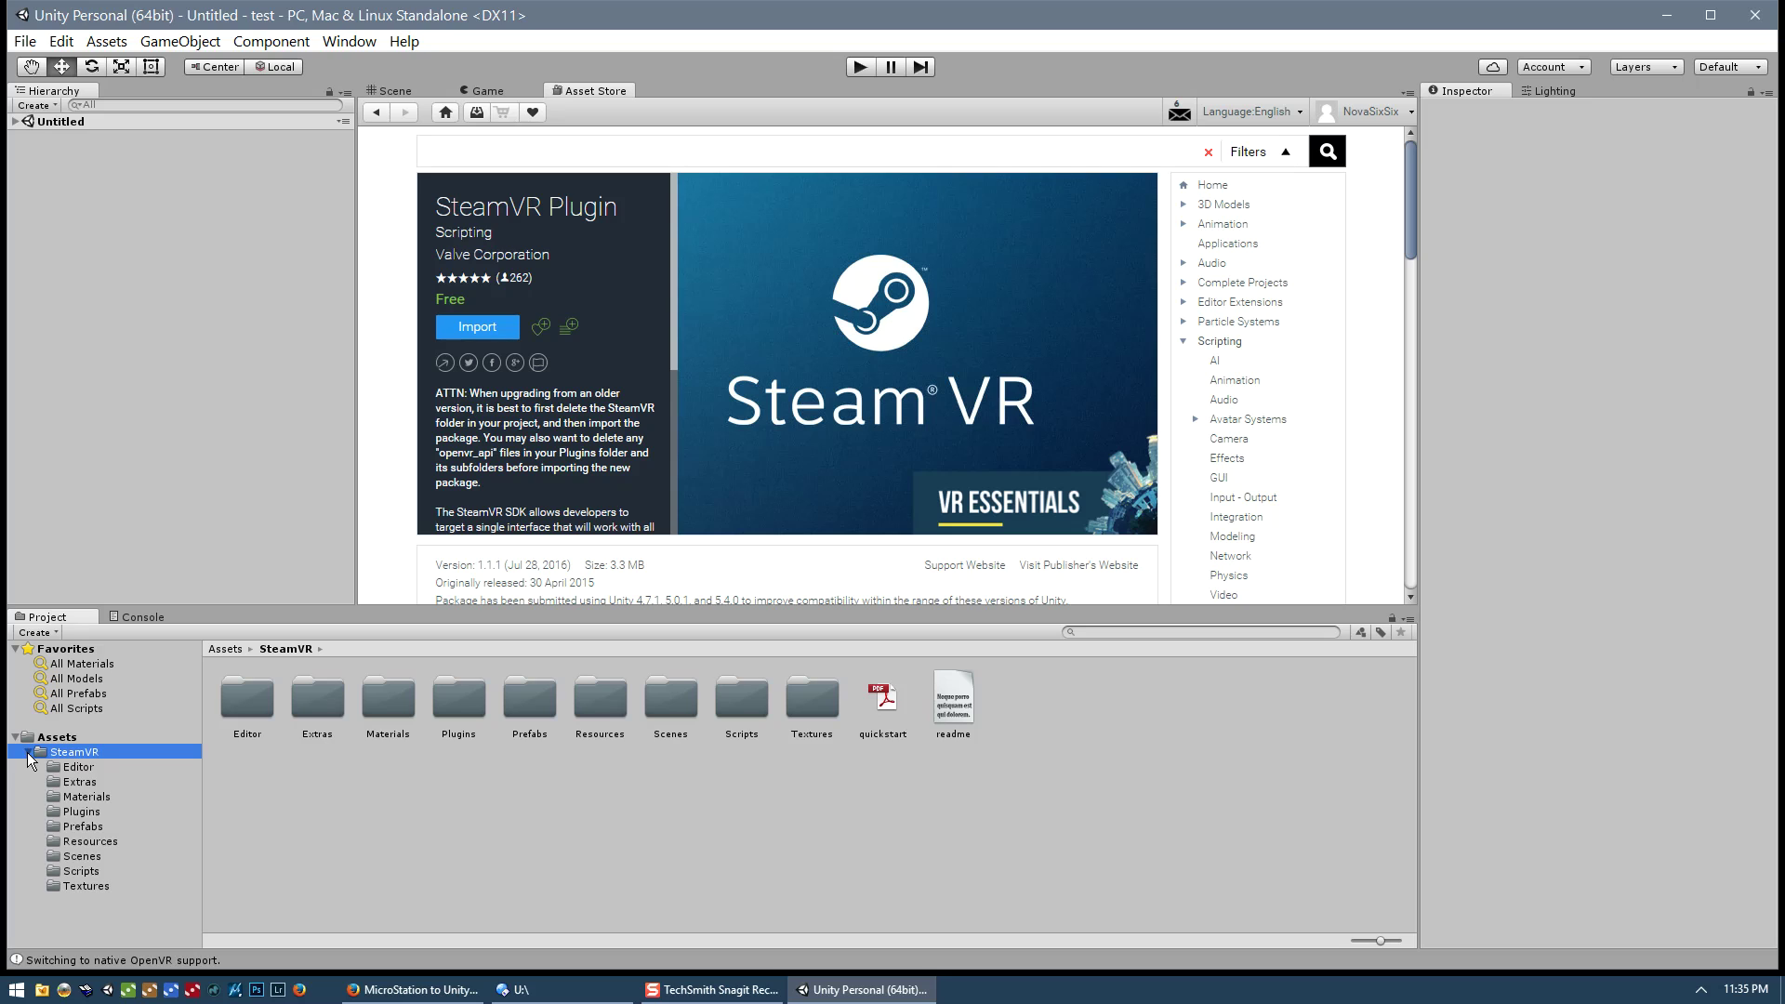
{"action": "left_click", "coordinate": [82, 871]}
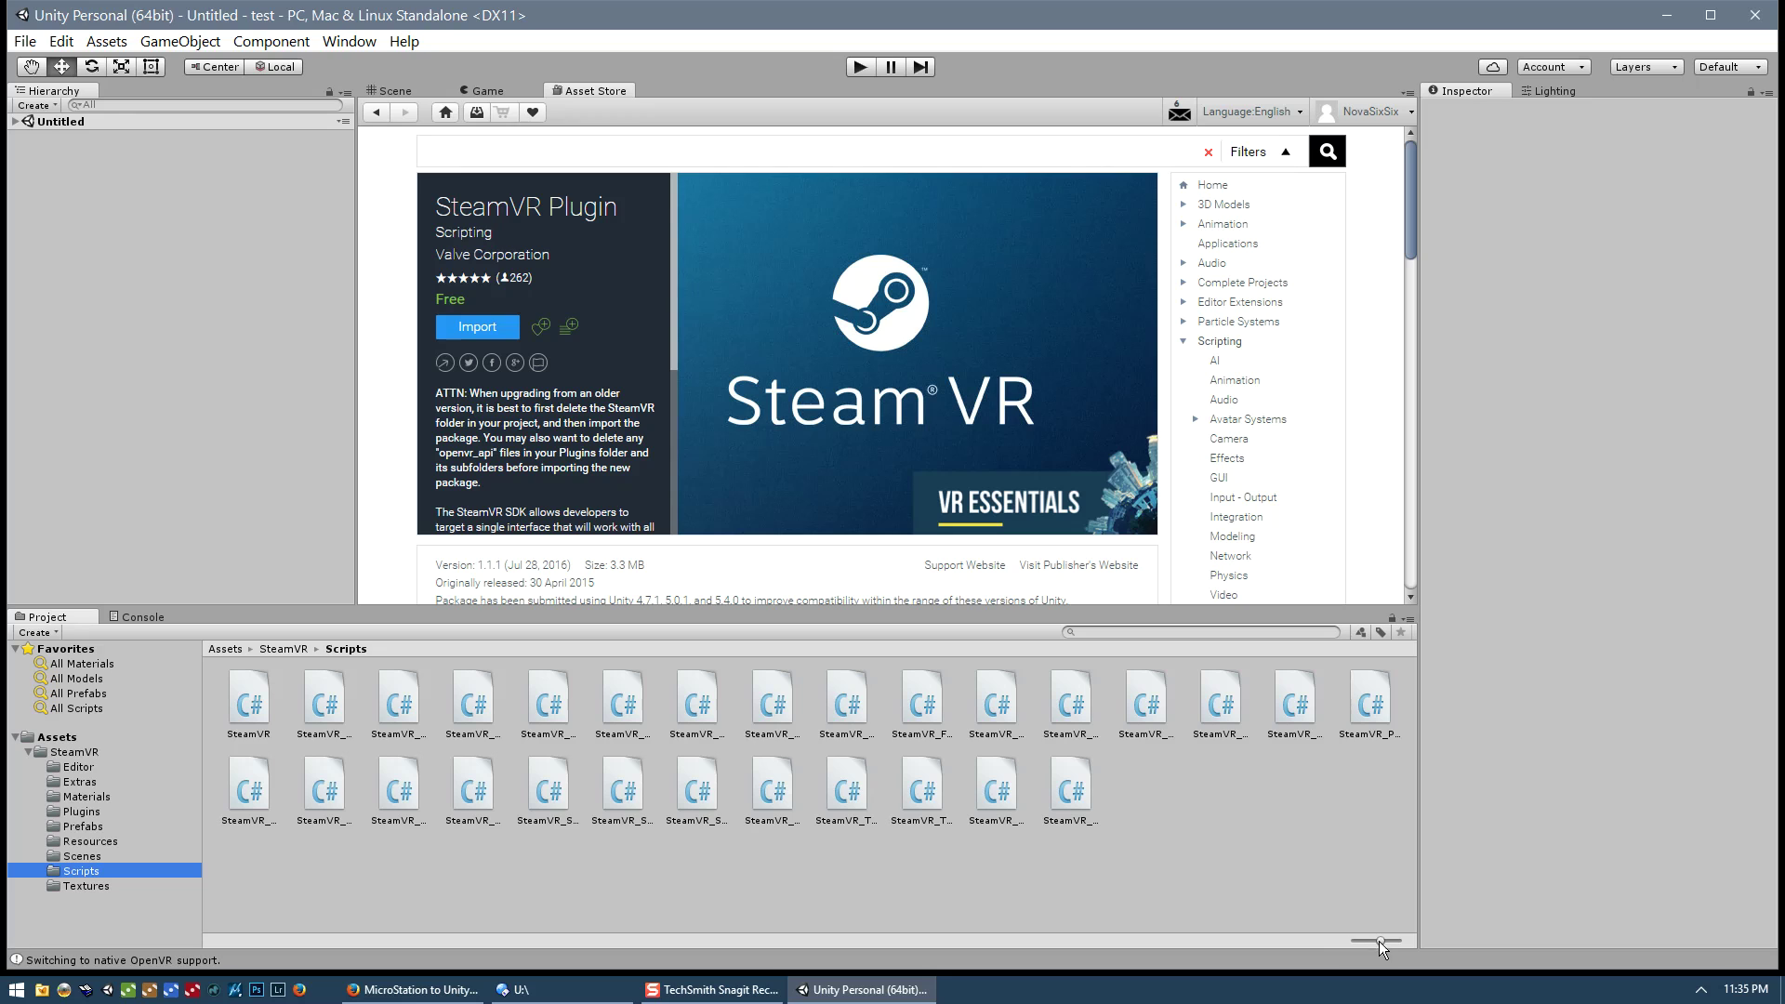
Step: Shrink the asset icons to the minimum so assets show as a list, and collapse the SteamVR folder
{"action": "left_click_drag", "start_coordinate": [1380, 940], "coordinate": [1405, 941]}
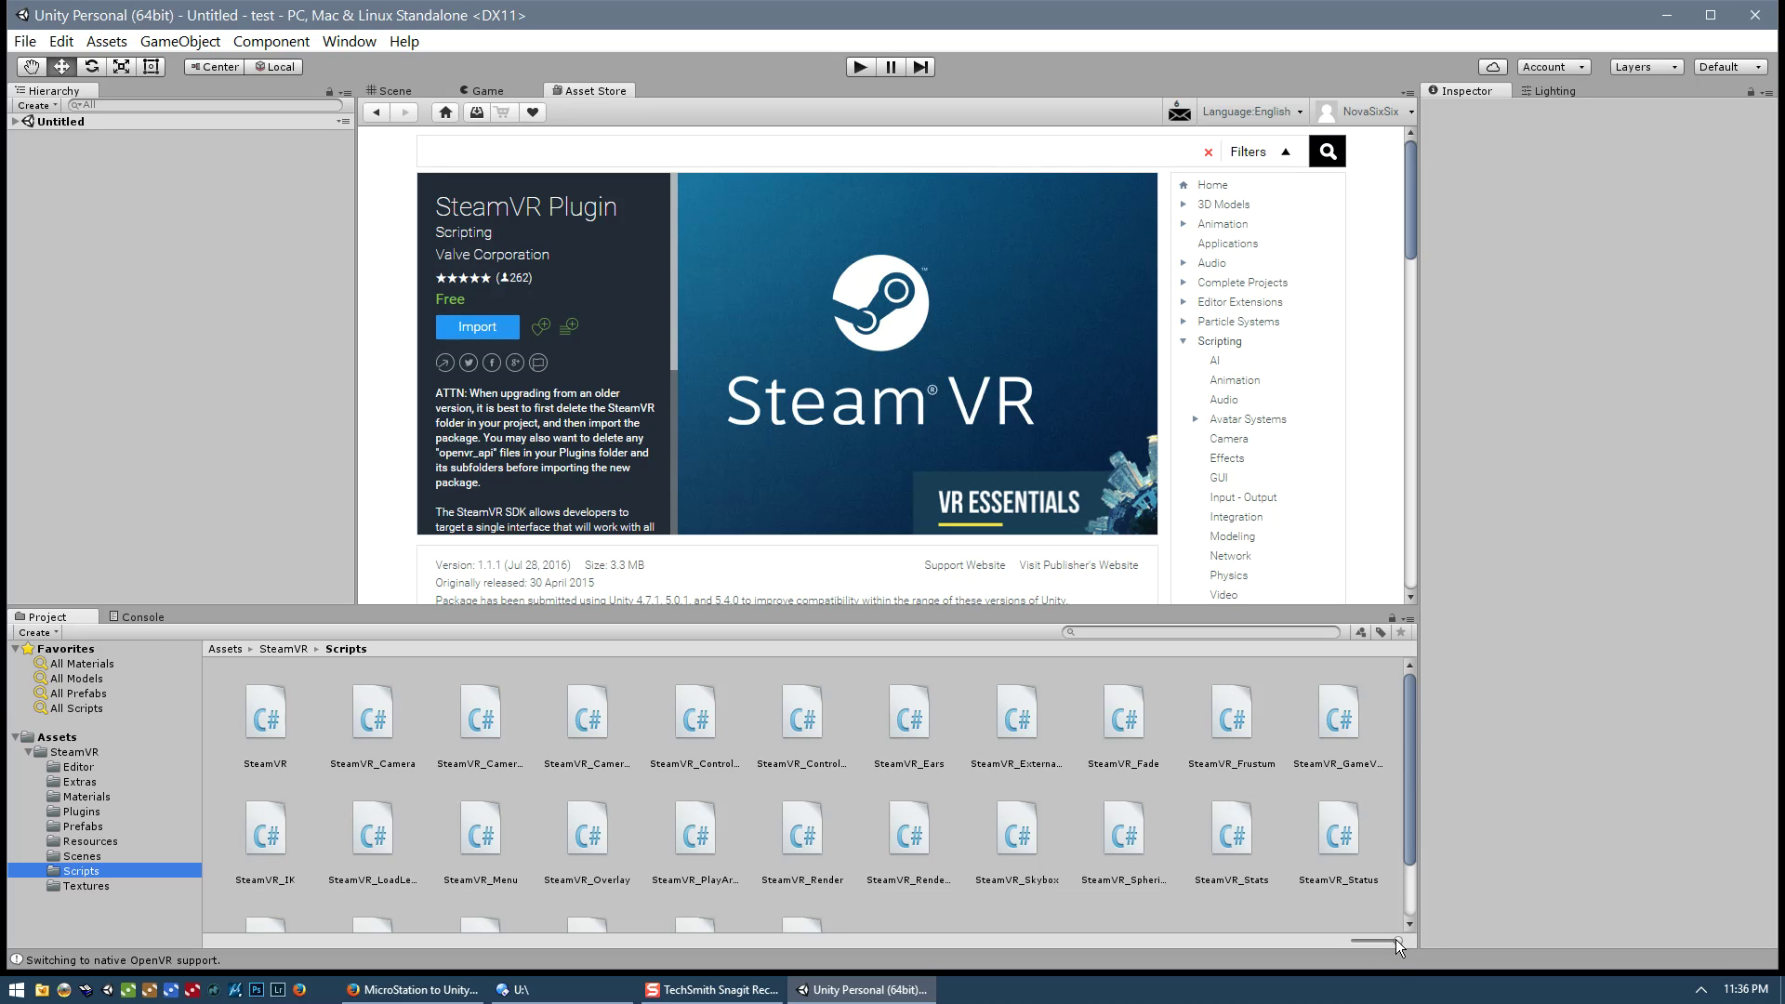
{"action": "left_click_drag", "start_coordinate": [1398, 941], "coordinate": [1344, 936]}
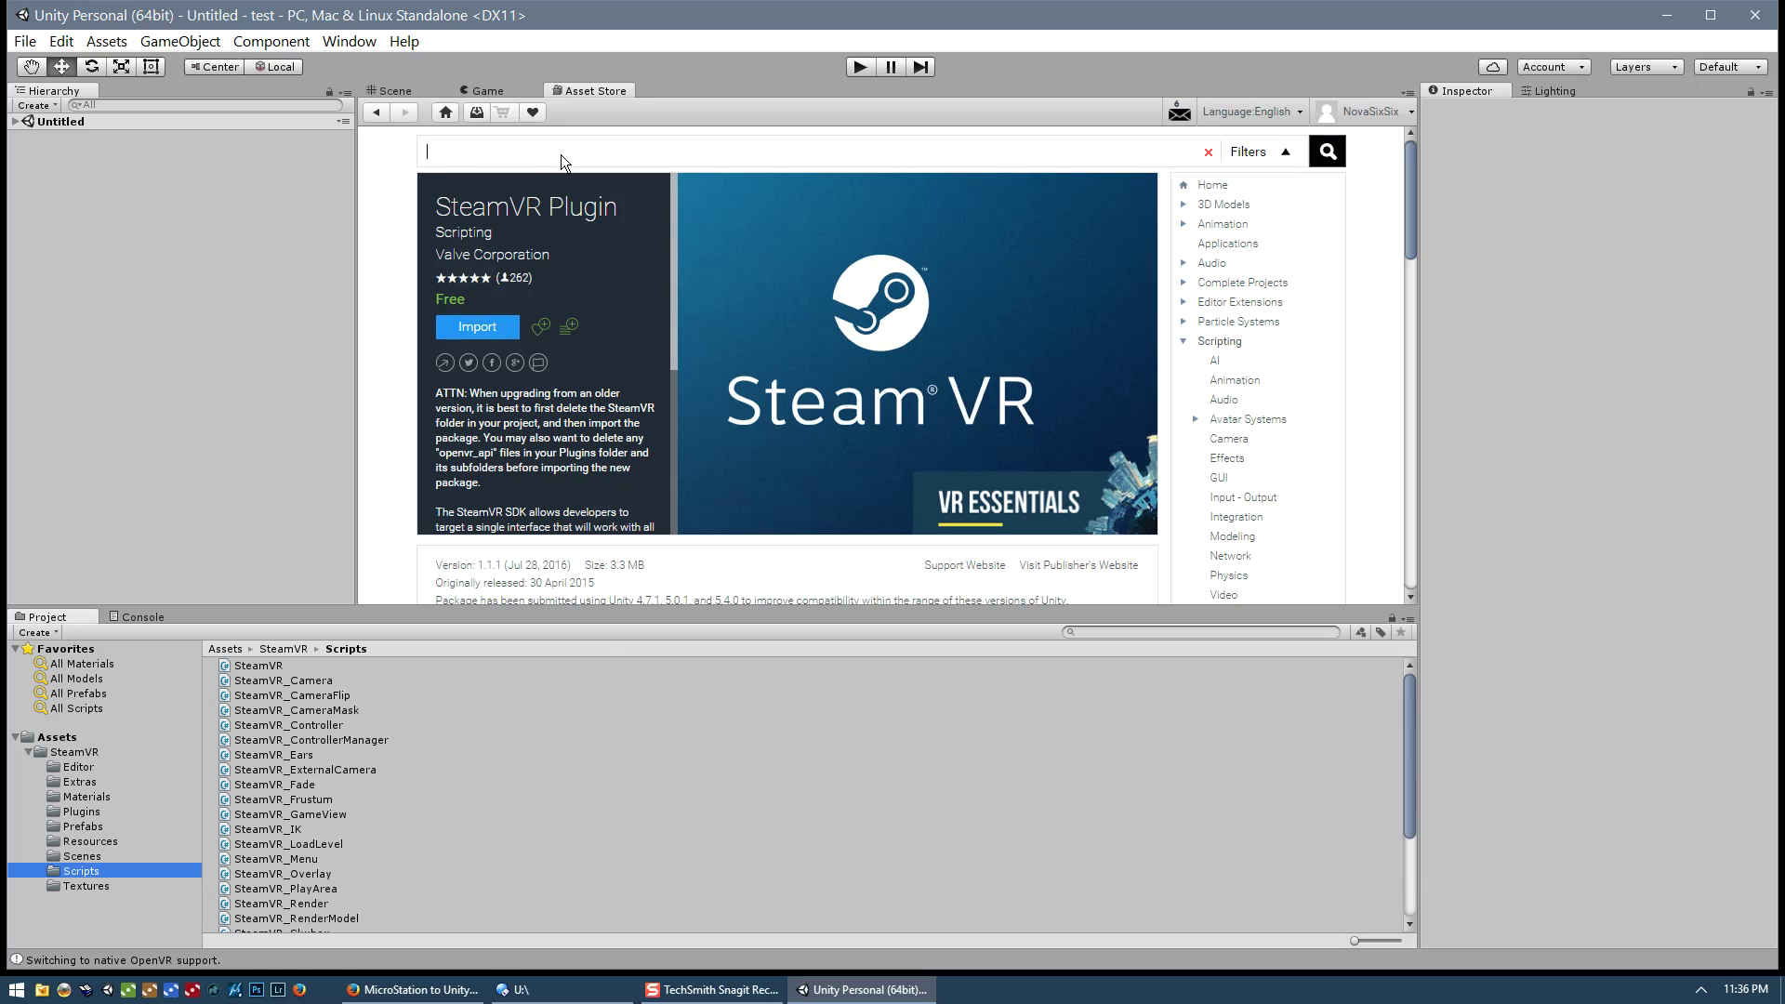
{"action": "left_click", "coordinate": [28, 752]}
Step: Search the Asset Store for the lab renderer and open The Lab Renderer page
{"action": "left_click", "coordinate": [515, 148]}
{"action": "type", "text": "the la"}
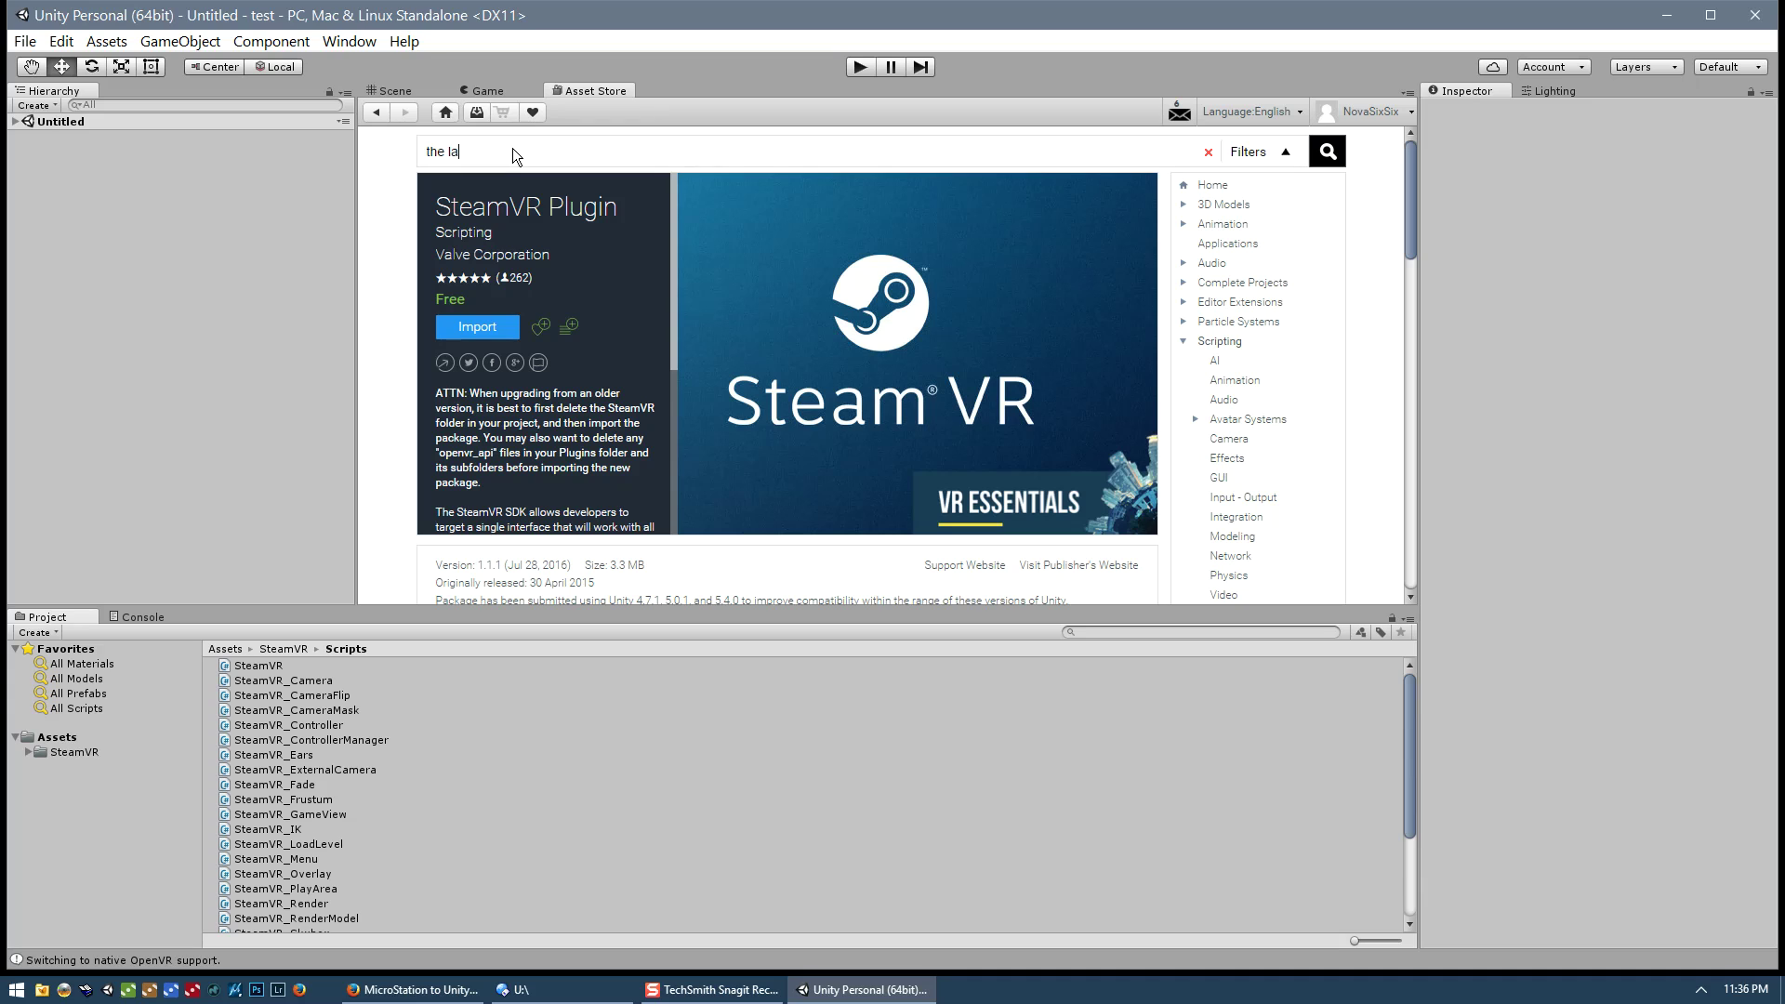
{"action": "type", "text": "b renderer"}
{"action": "key", "text": "Return"}
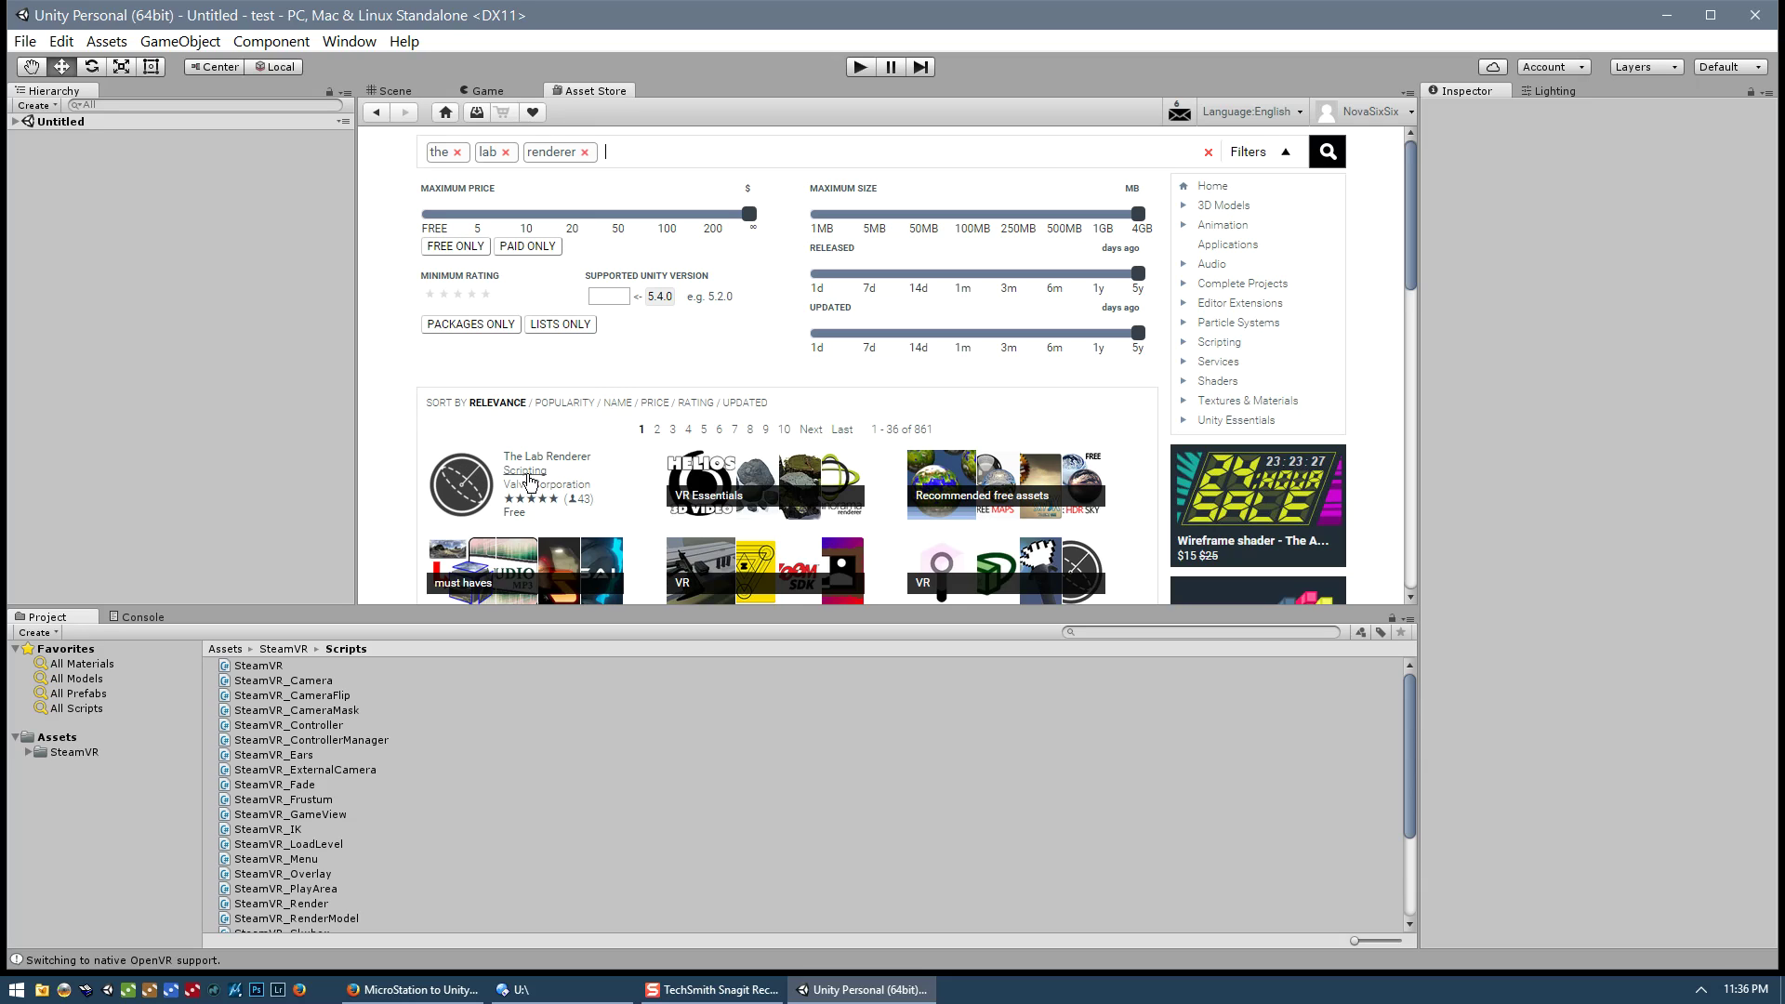
{"action": "left_click", "coordinate": [467, 485]}
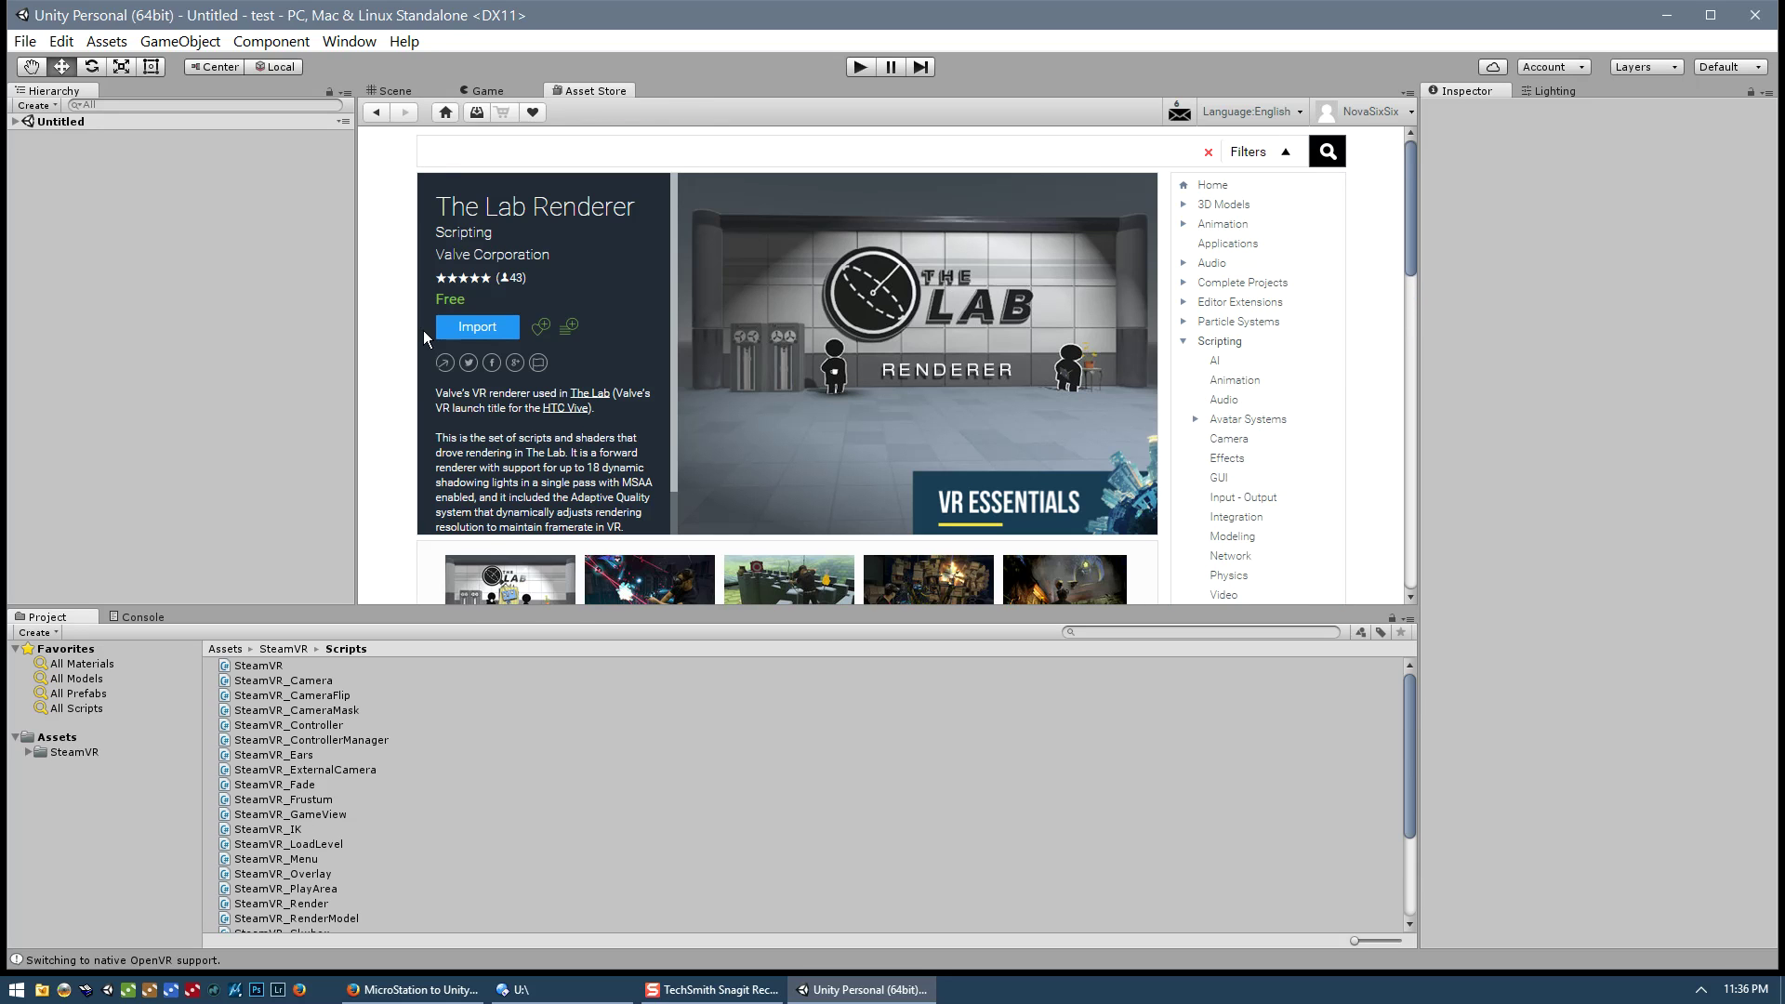
Step: Import all The Lab Renderer files into the project and accept all of its recommended project settings
{"action": "left_click", "coordinate": [477, 327]}
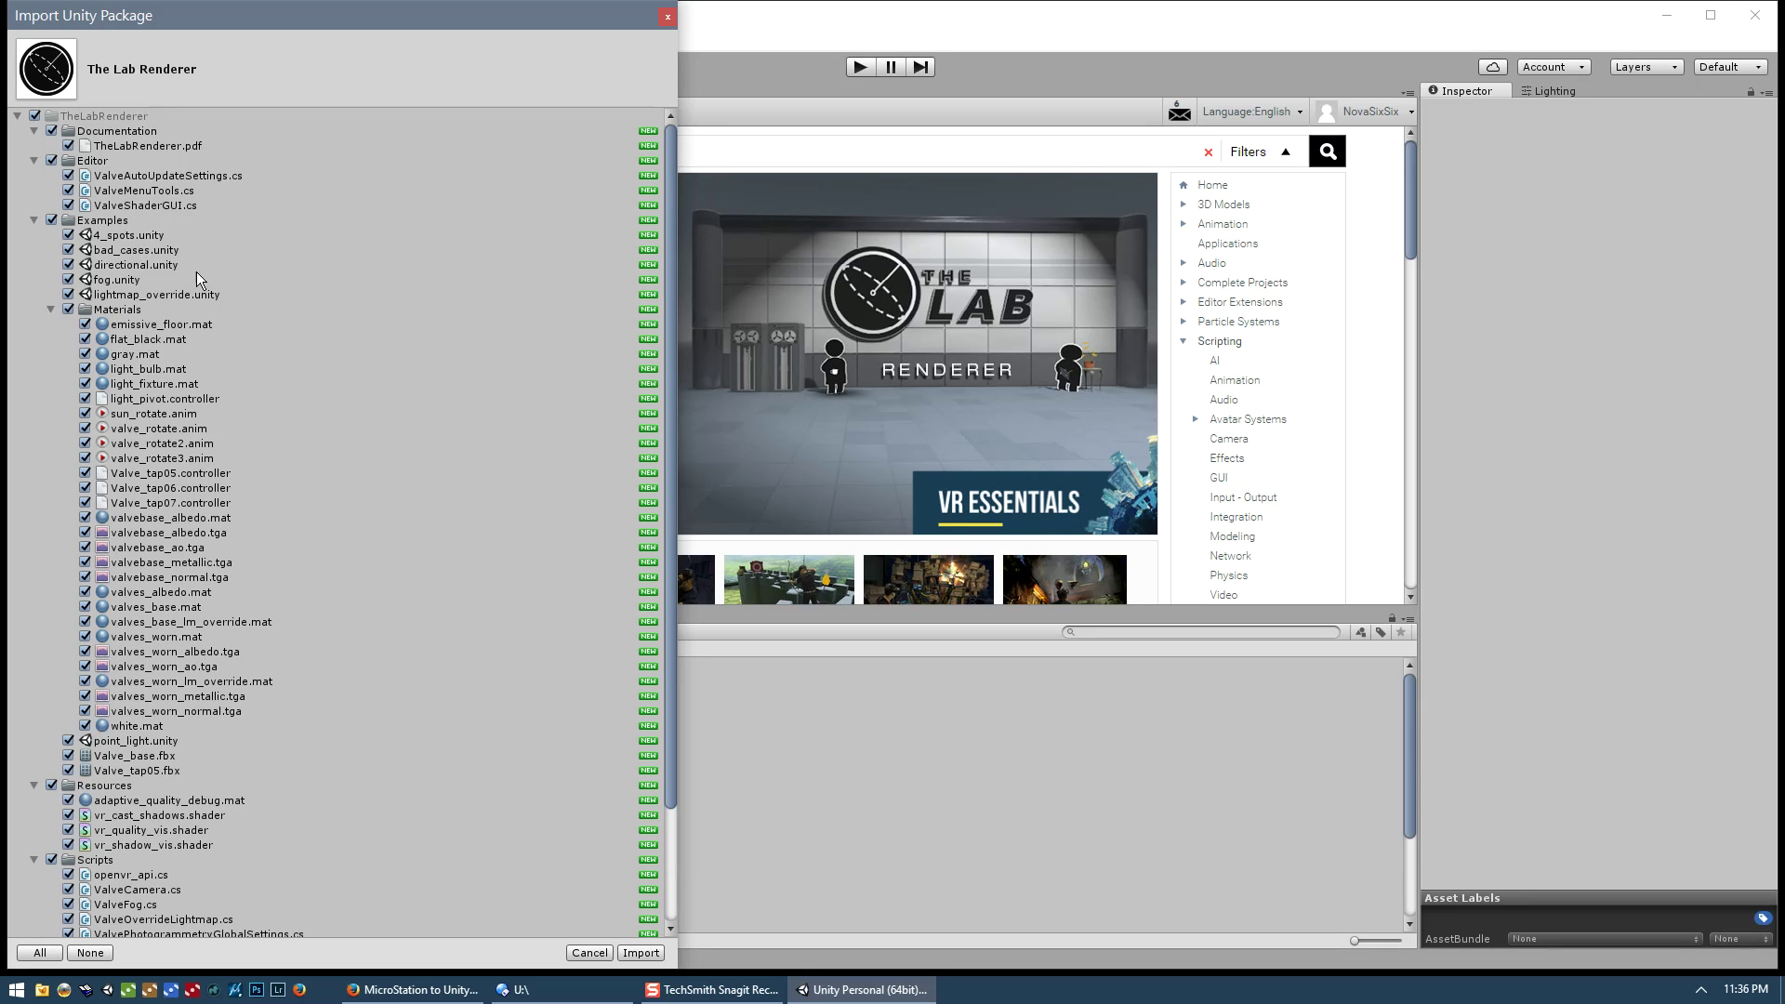
{"action": "left_click", "coordinate": [641, 953]}
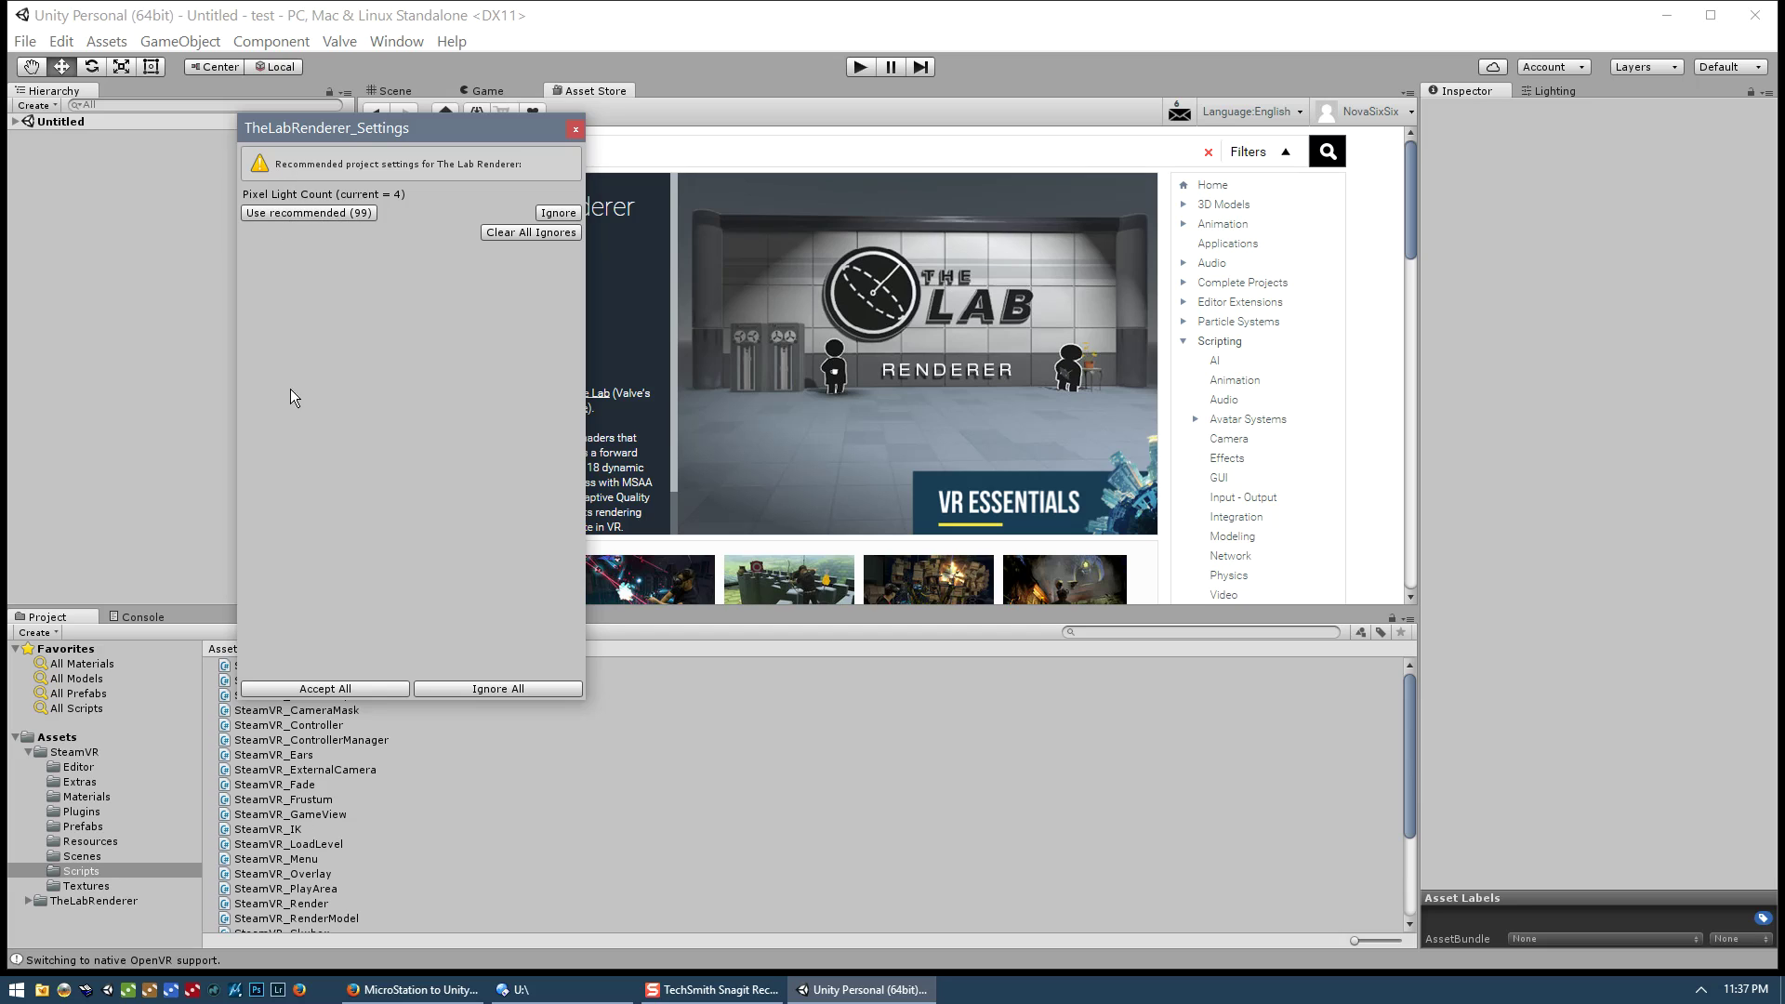
{"action": "left_click", "coordinate": [375, 686]}
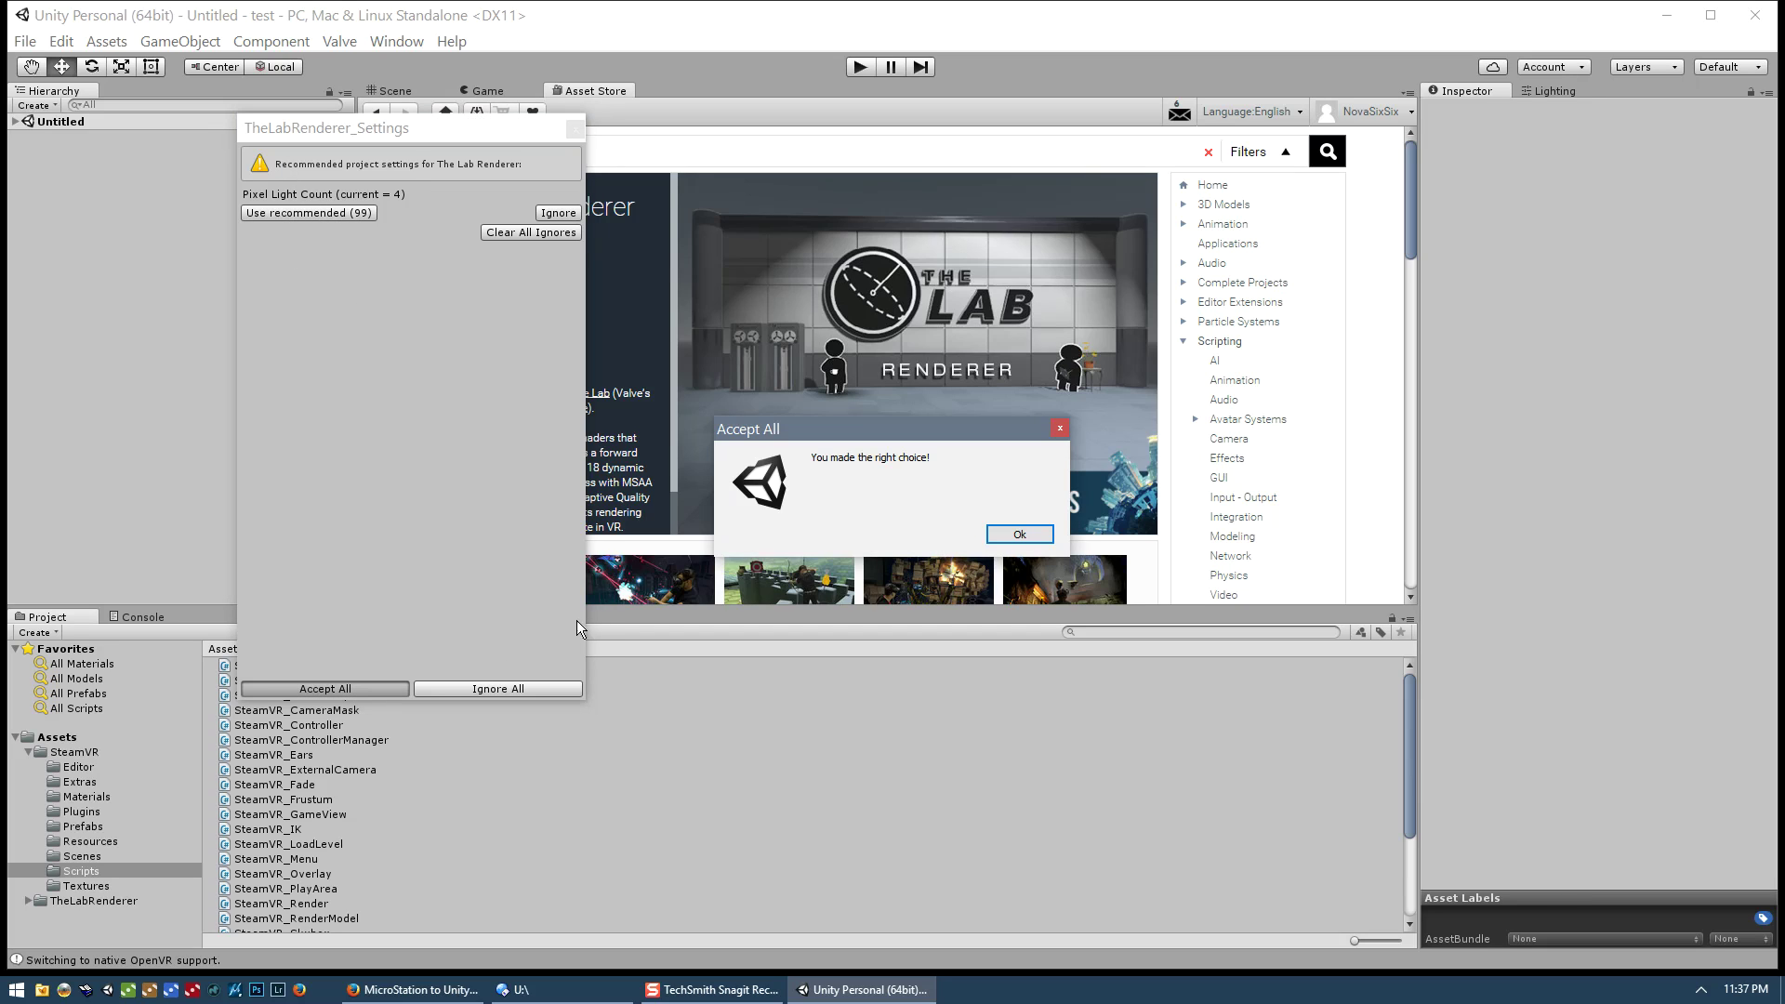
{"action": "left_click", "coordinate": [1019, 535]}
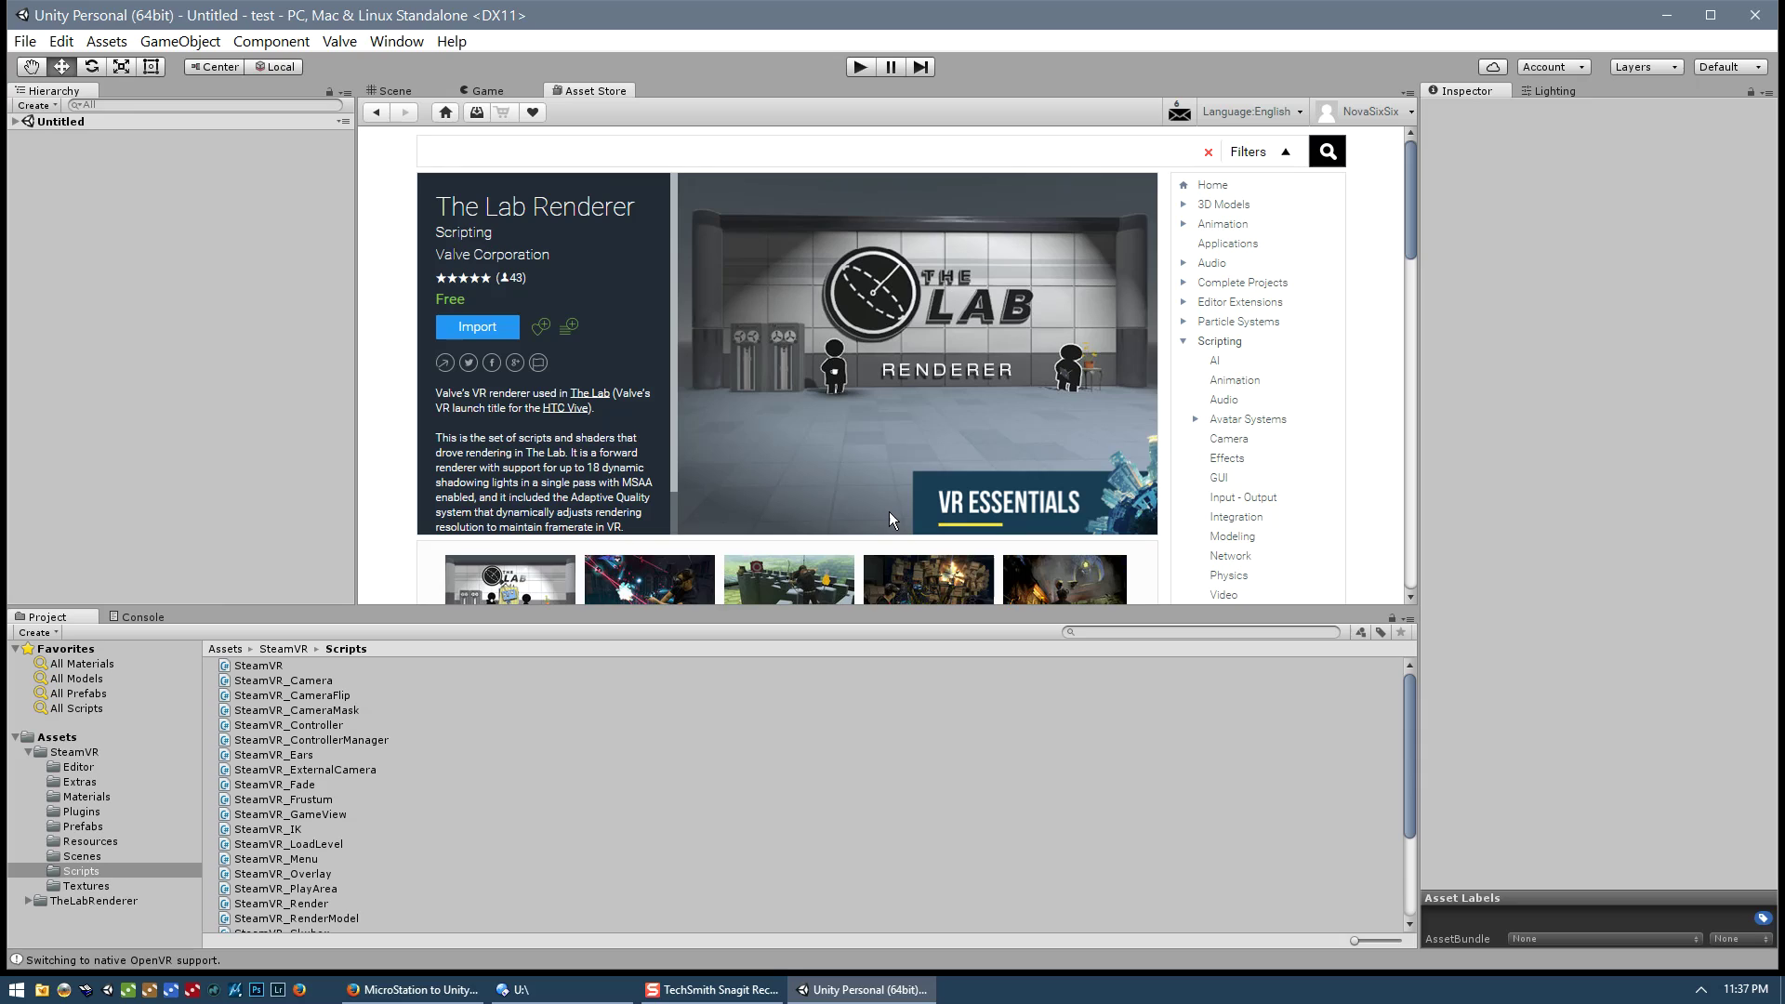
Step: Collapse the SteamVR folder in the project tree and close the Asset Store view
{"action": "left_click", "coordinate": [26, 754]}
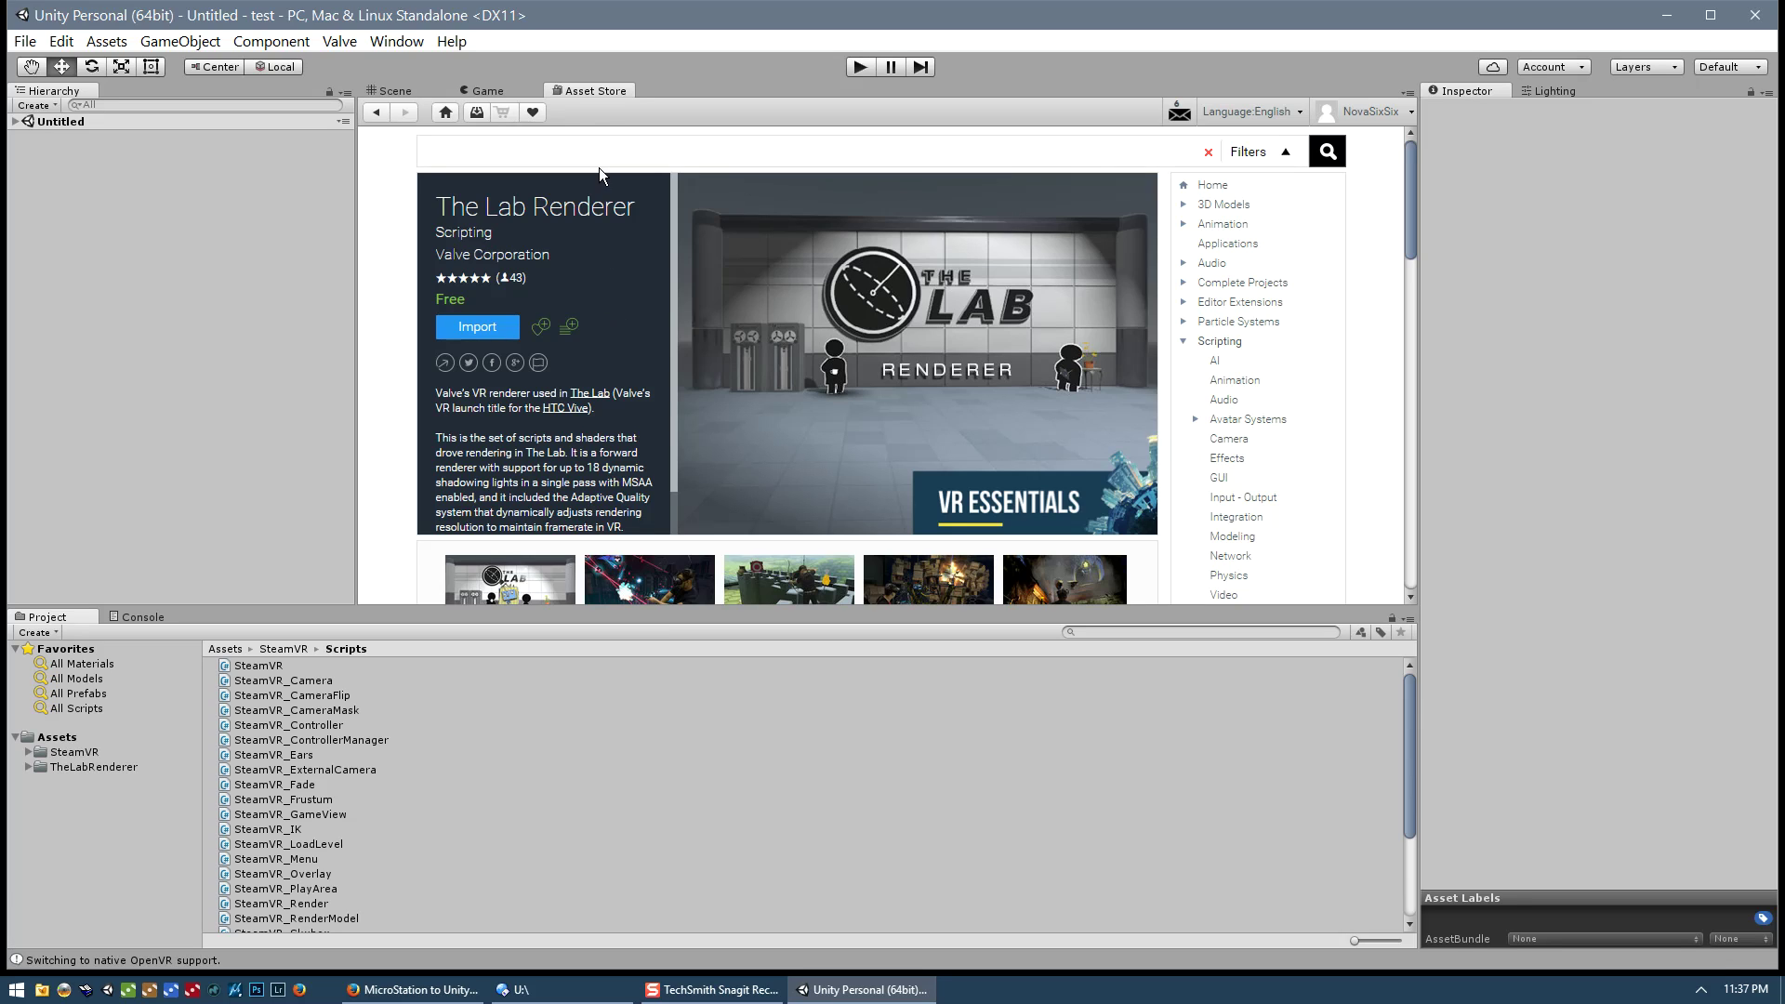
{"action": "middle_click", "coordinate": [593, 91]}
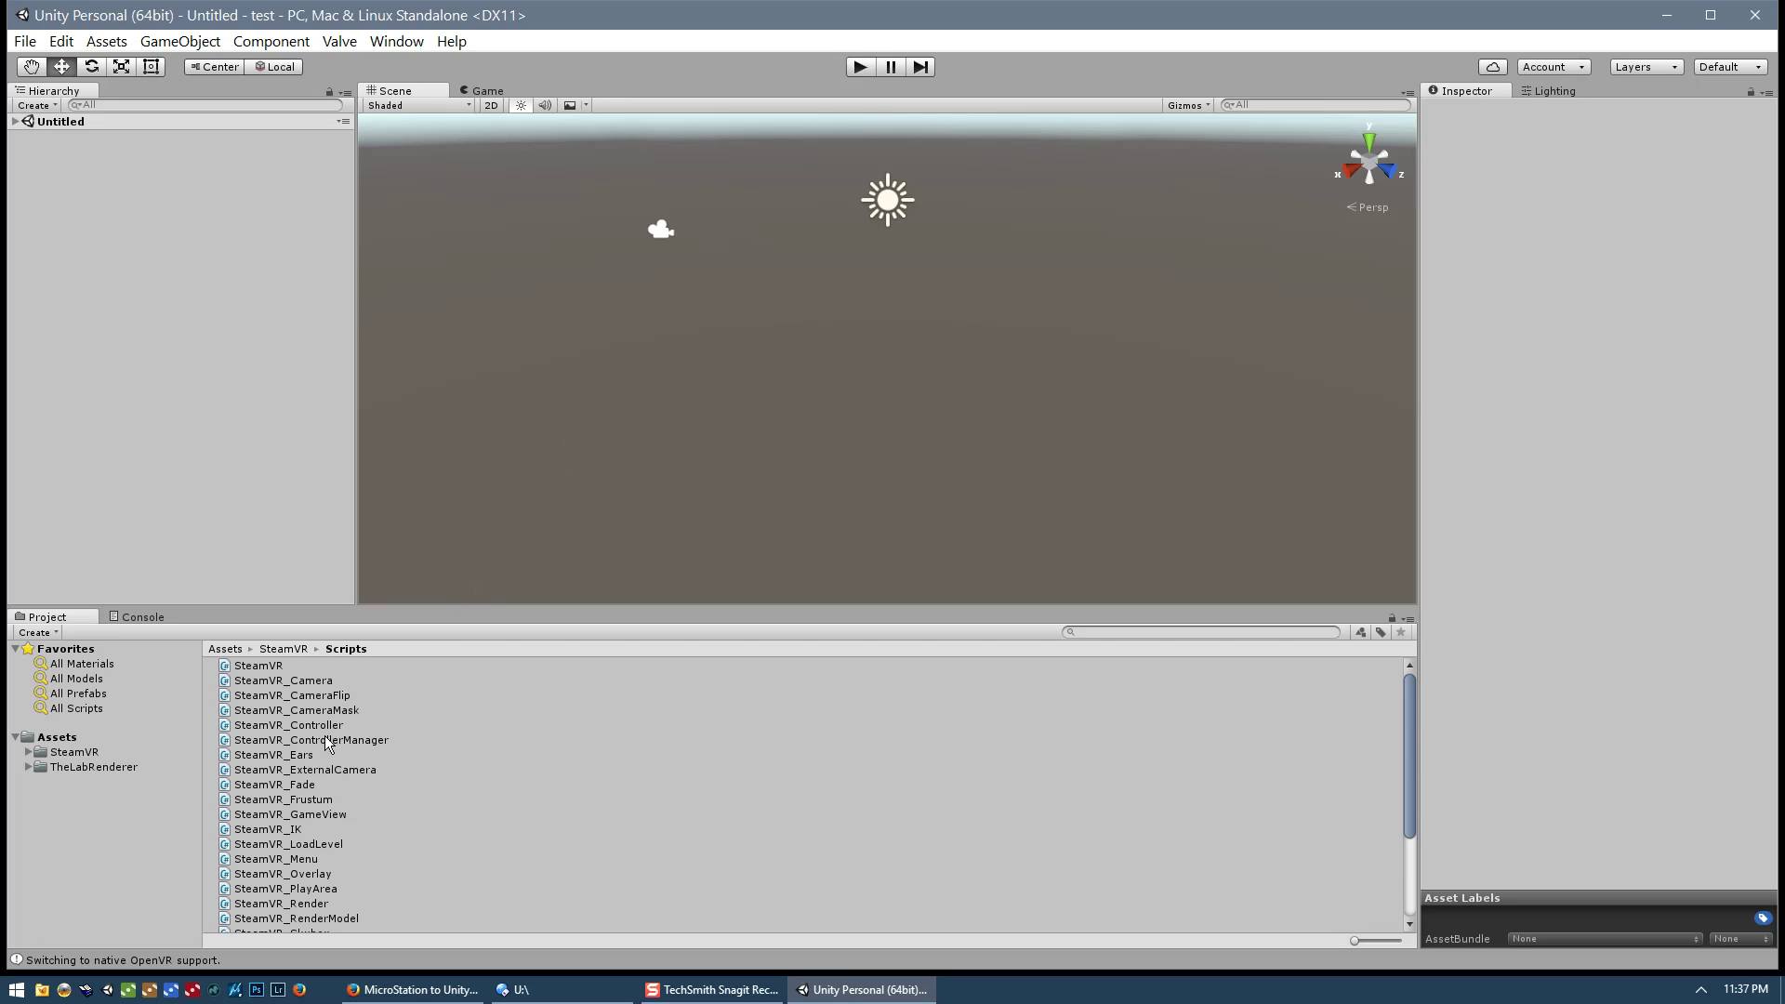
Step: Open the SteamVR_Unity_Toolkit-master project in a second Unity window and place it so the test project's asset folders stay visible
{"action": "left_click_drag", "start_coordinate": [1784, 43], "coordinate": [712, 43]}
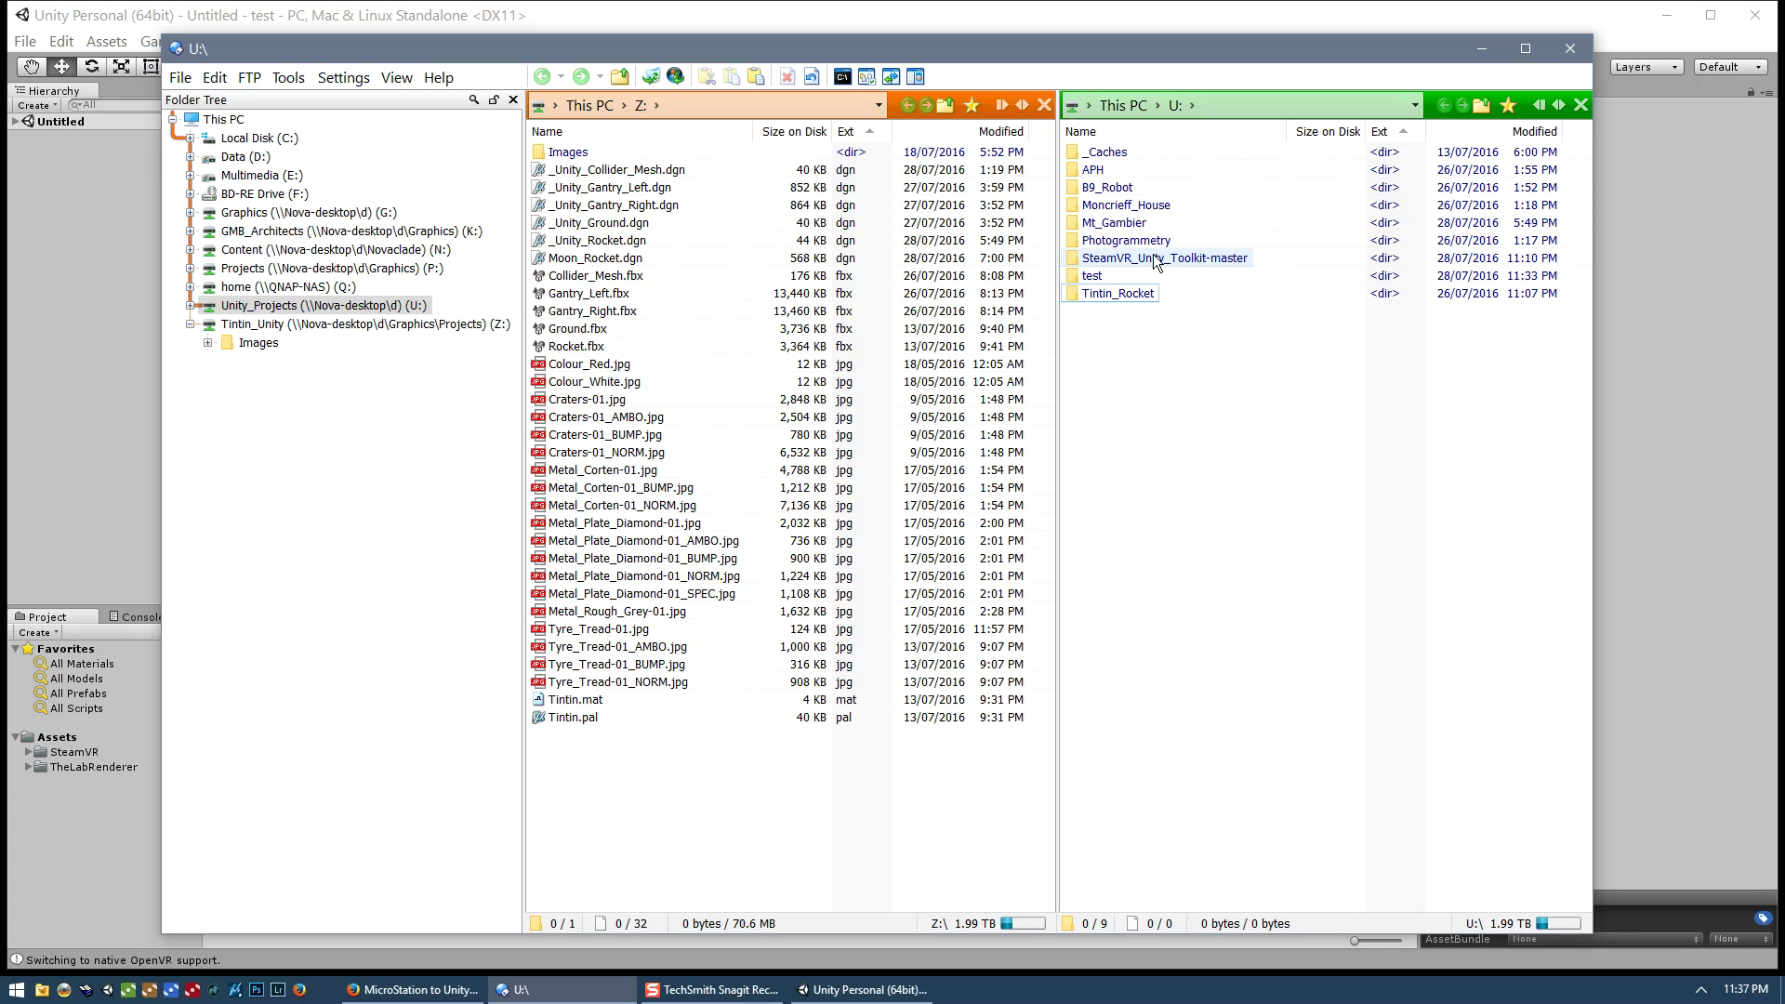
{"action": "left_click_drag", "start_coordinate": [1017, 45], "coordinate": [1784, 44]}
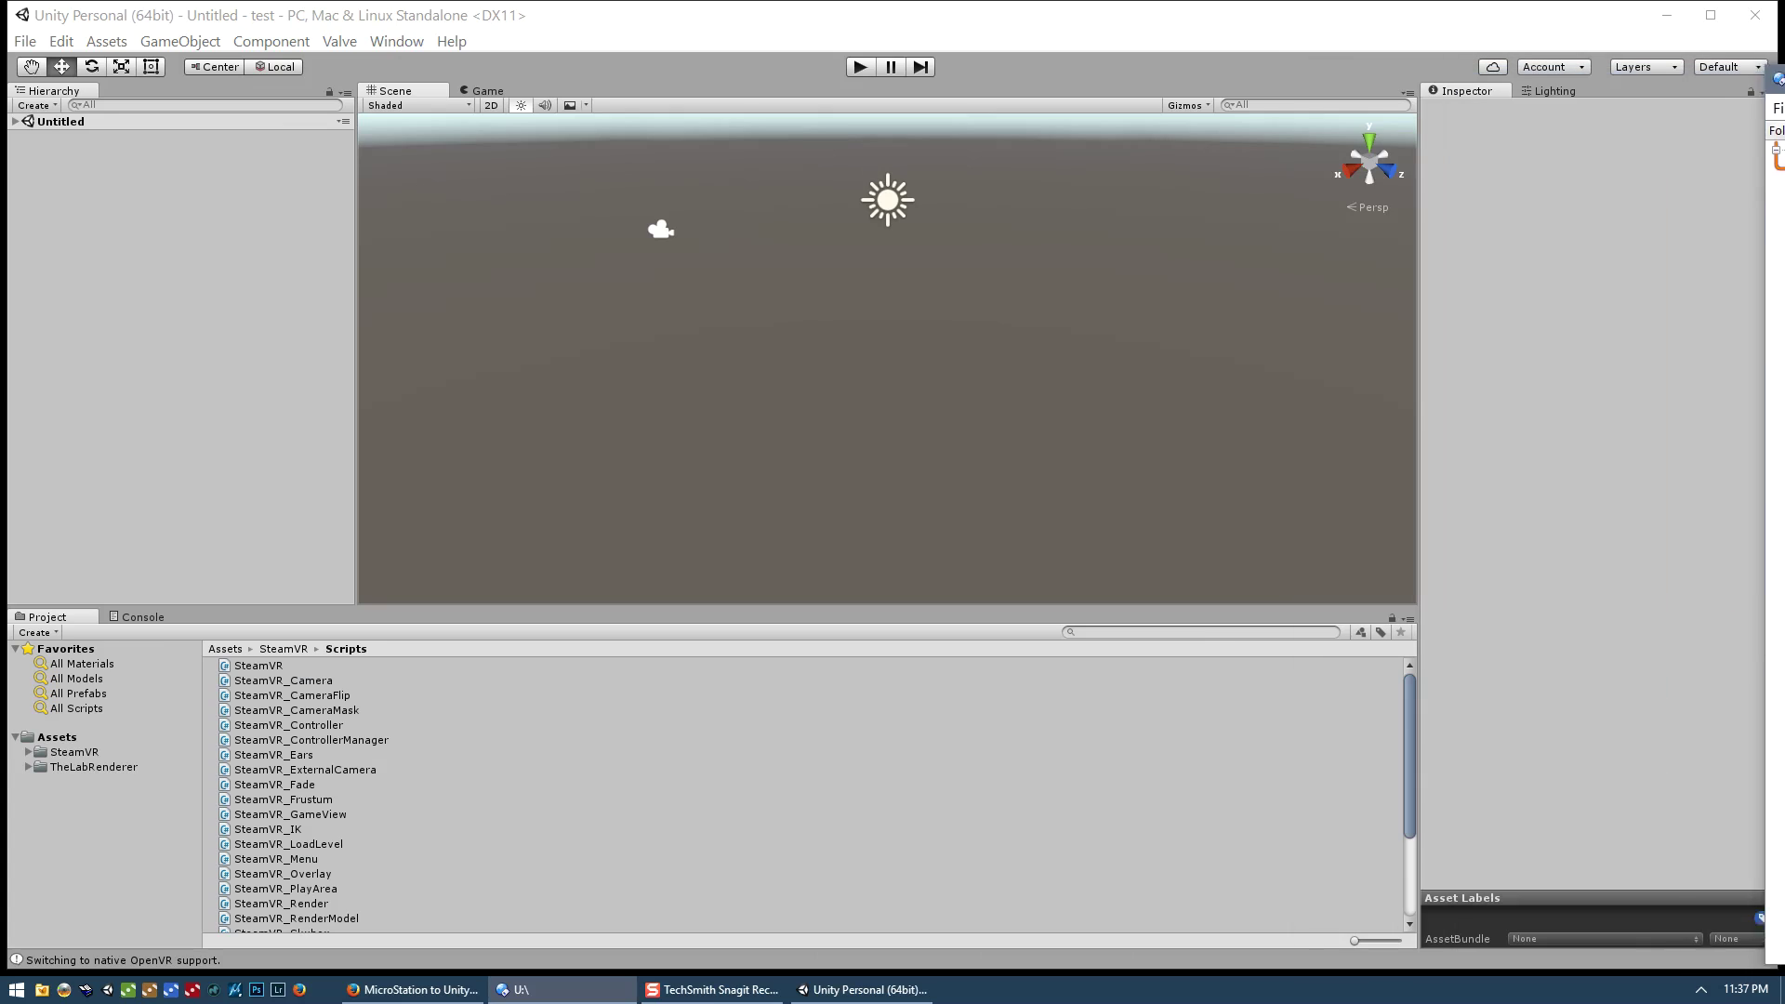
{"action": "left_click", "coordinate": [108, 989]}
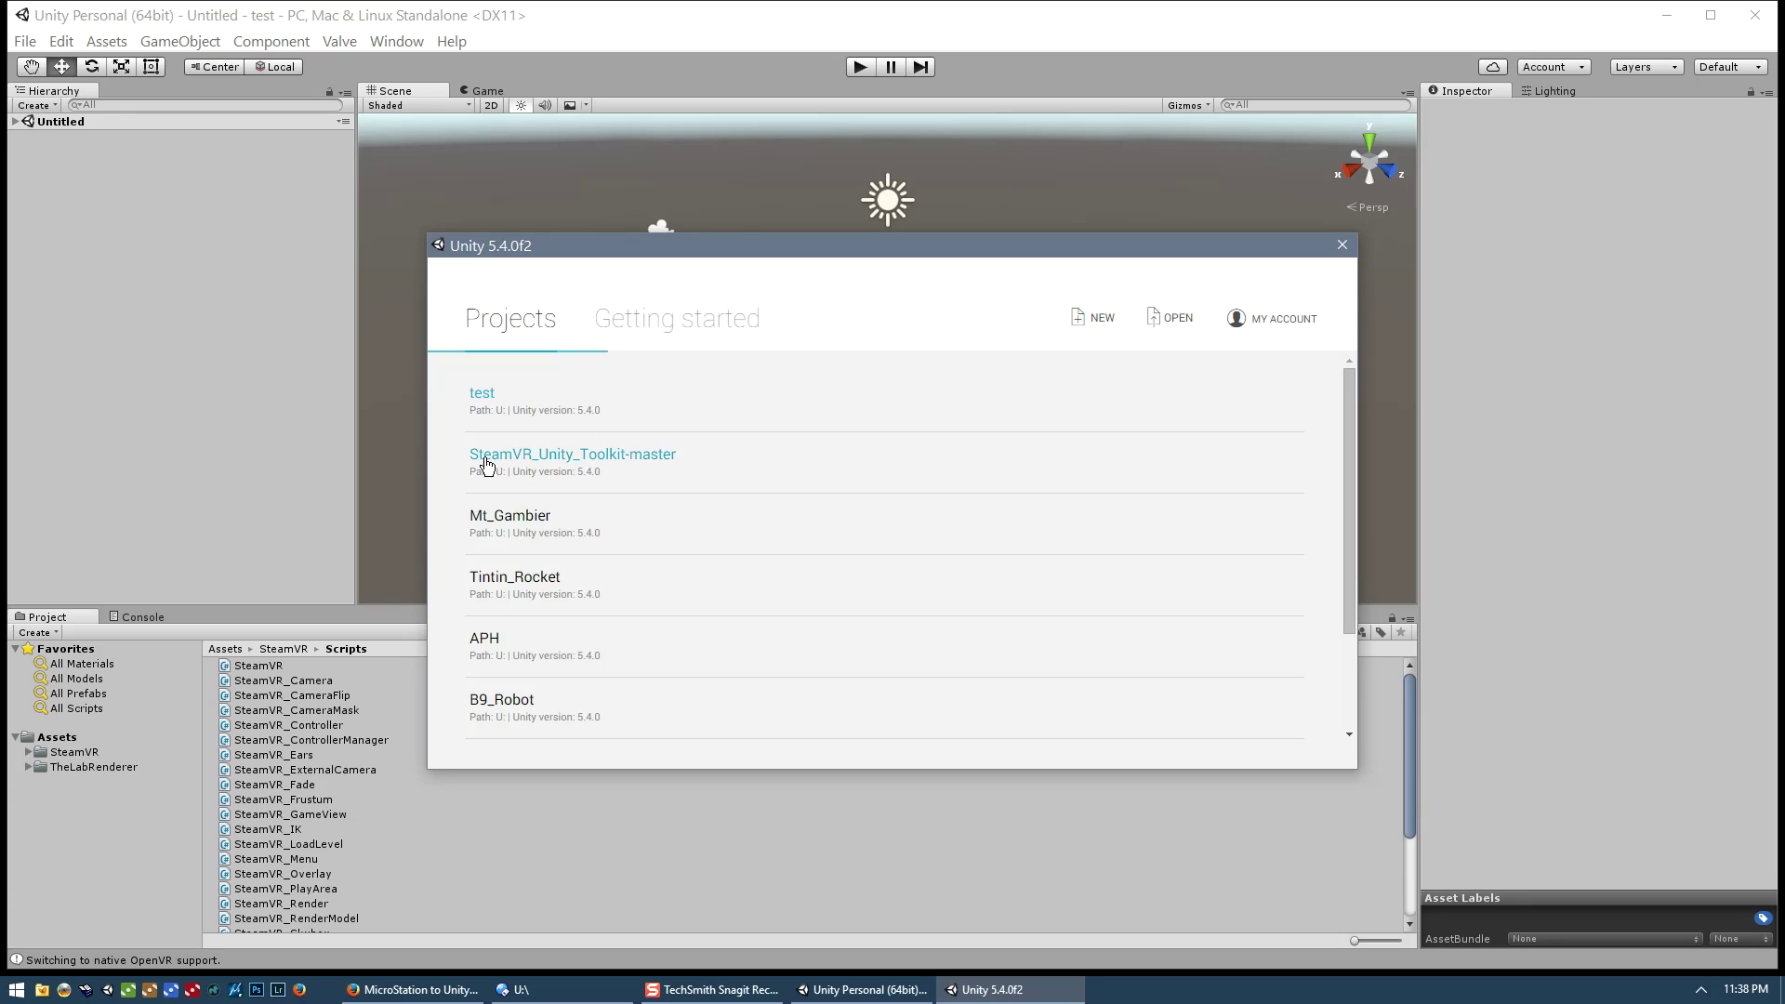
{"action": "left_click", "coordinate": [632, 462]}
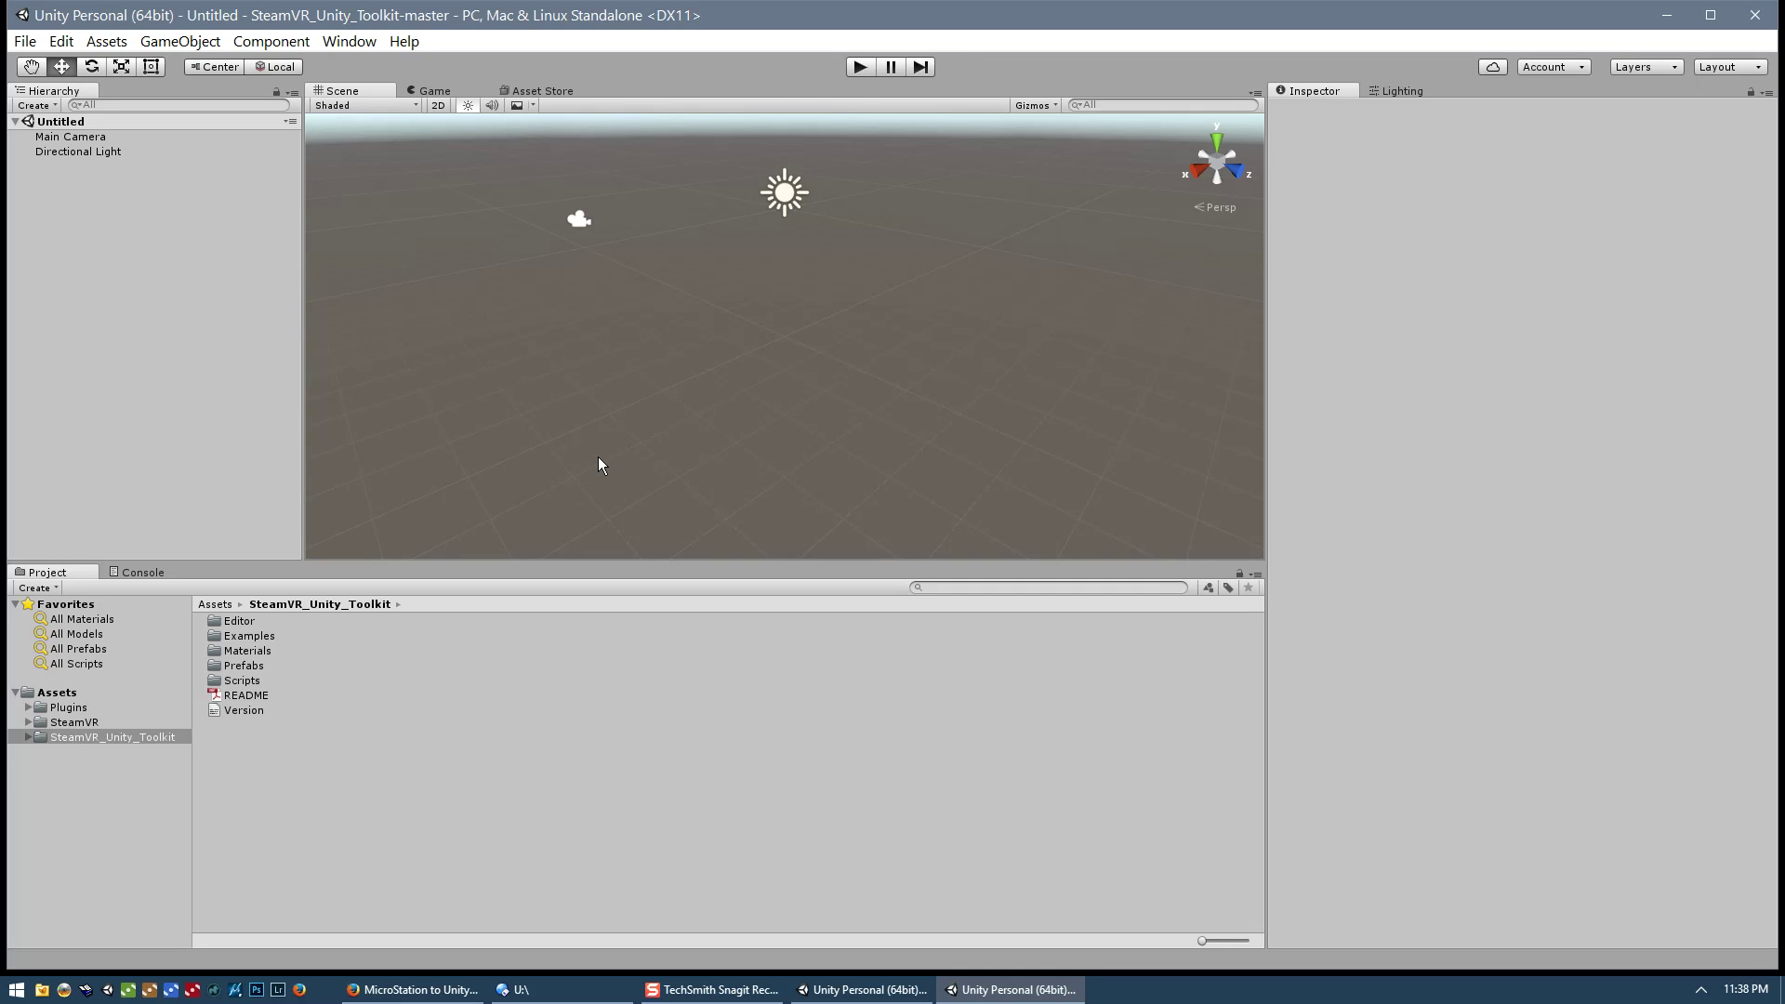
{"action": "left_click_drag", "start_coordinate": [883, 15], "coordinate": [1481, 15]}
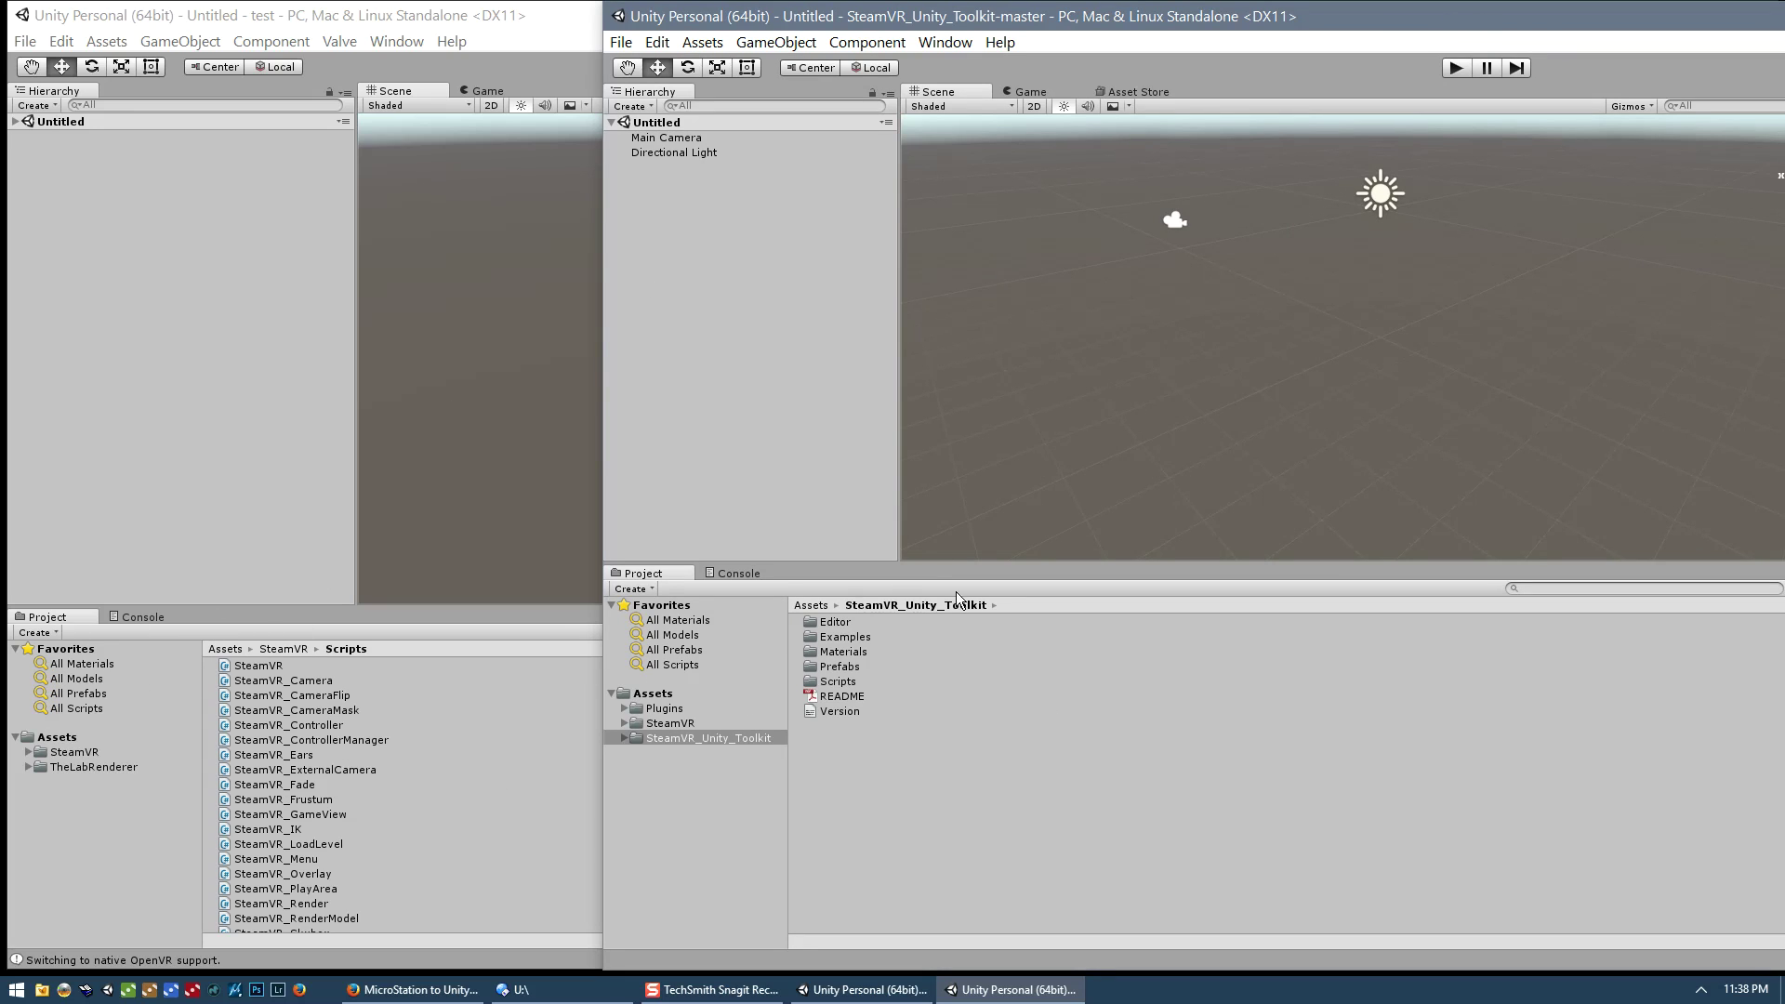
Step: Copy the SteamVR_Unity_Toolkit folder into the test project's Assets, collapse the SteamVR folder, and close the toolkit project
{"action": "left_click", "coordinate": [699, 738]}
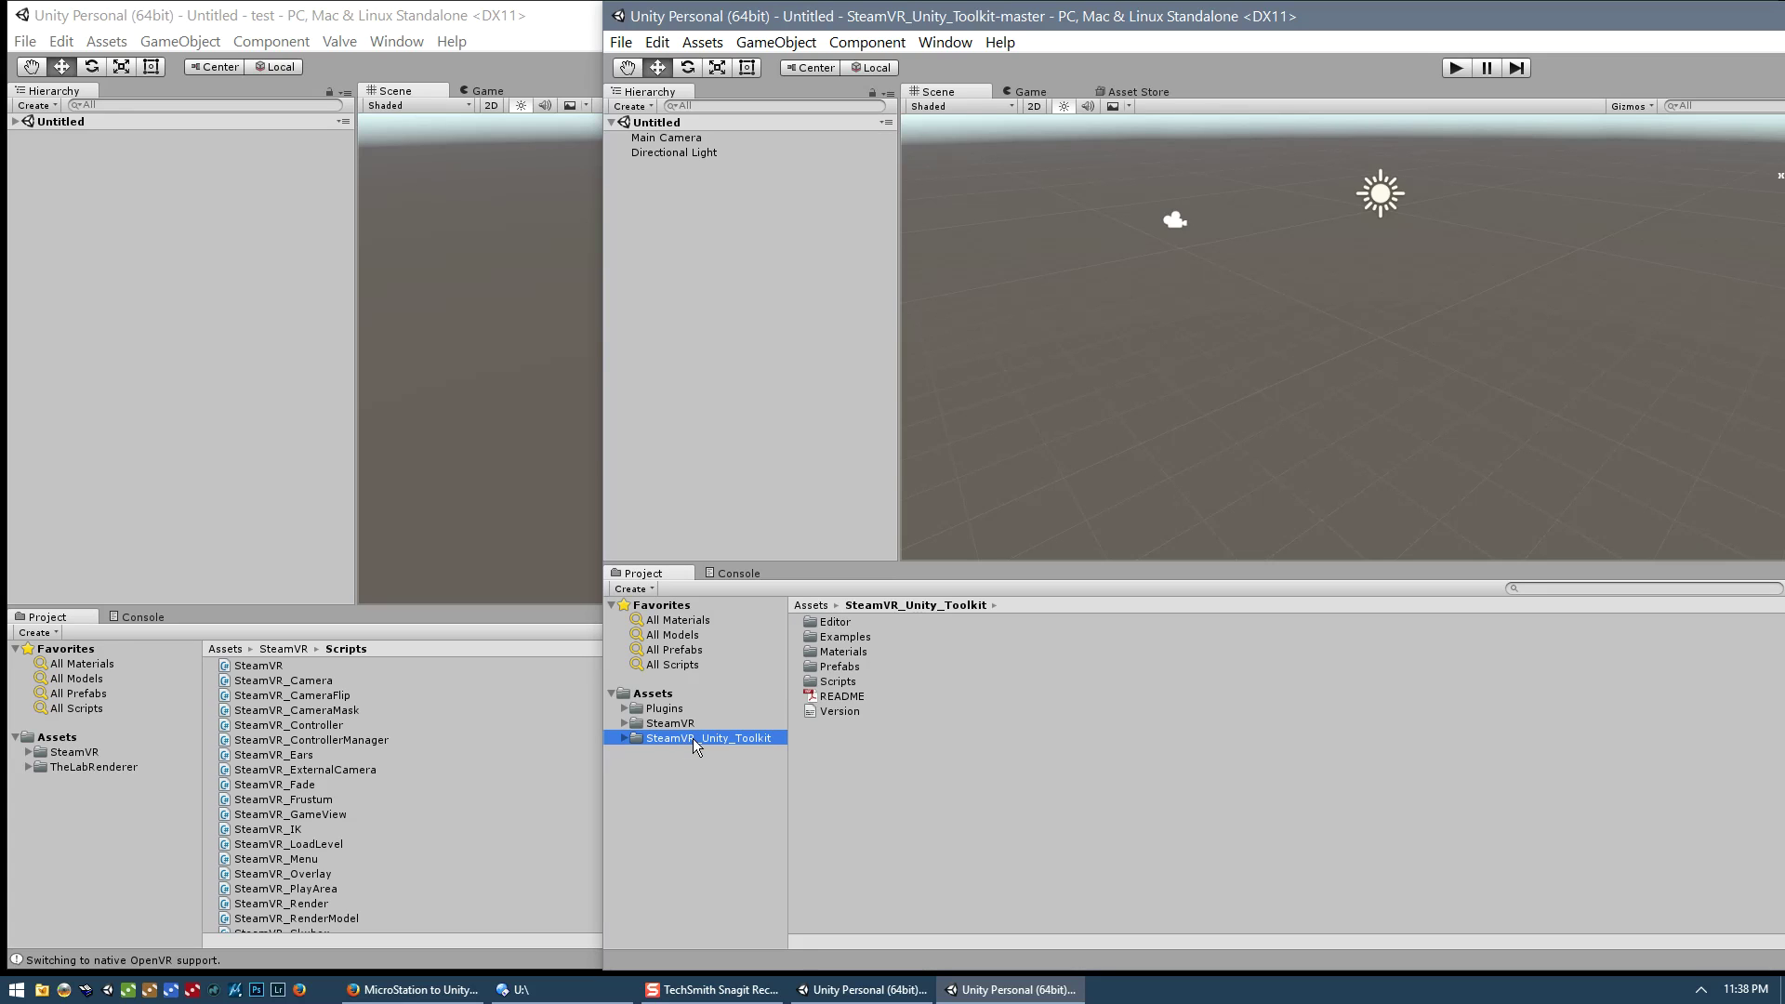
{"action": "left_click_drag", "start_coordinate": [694, 739], "coordinate": [67, 743]}
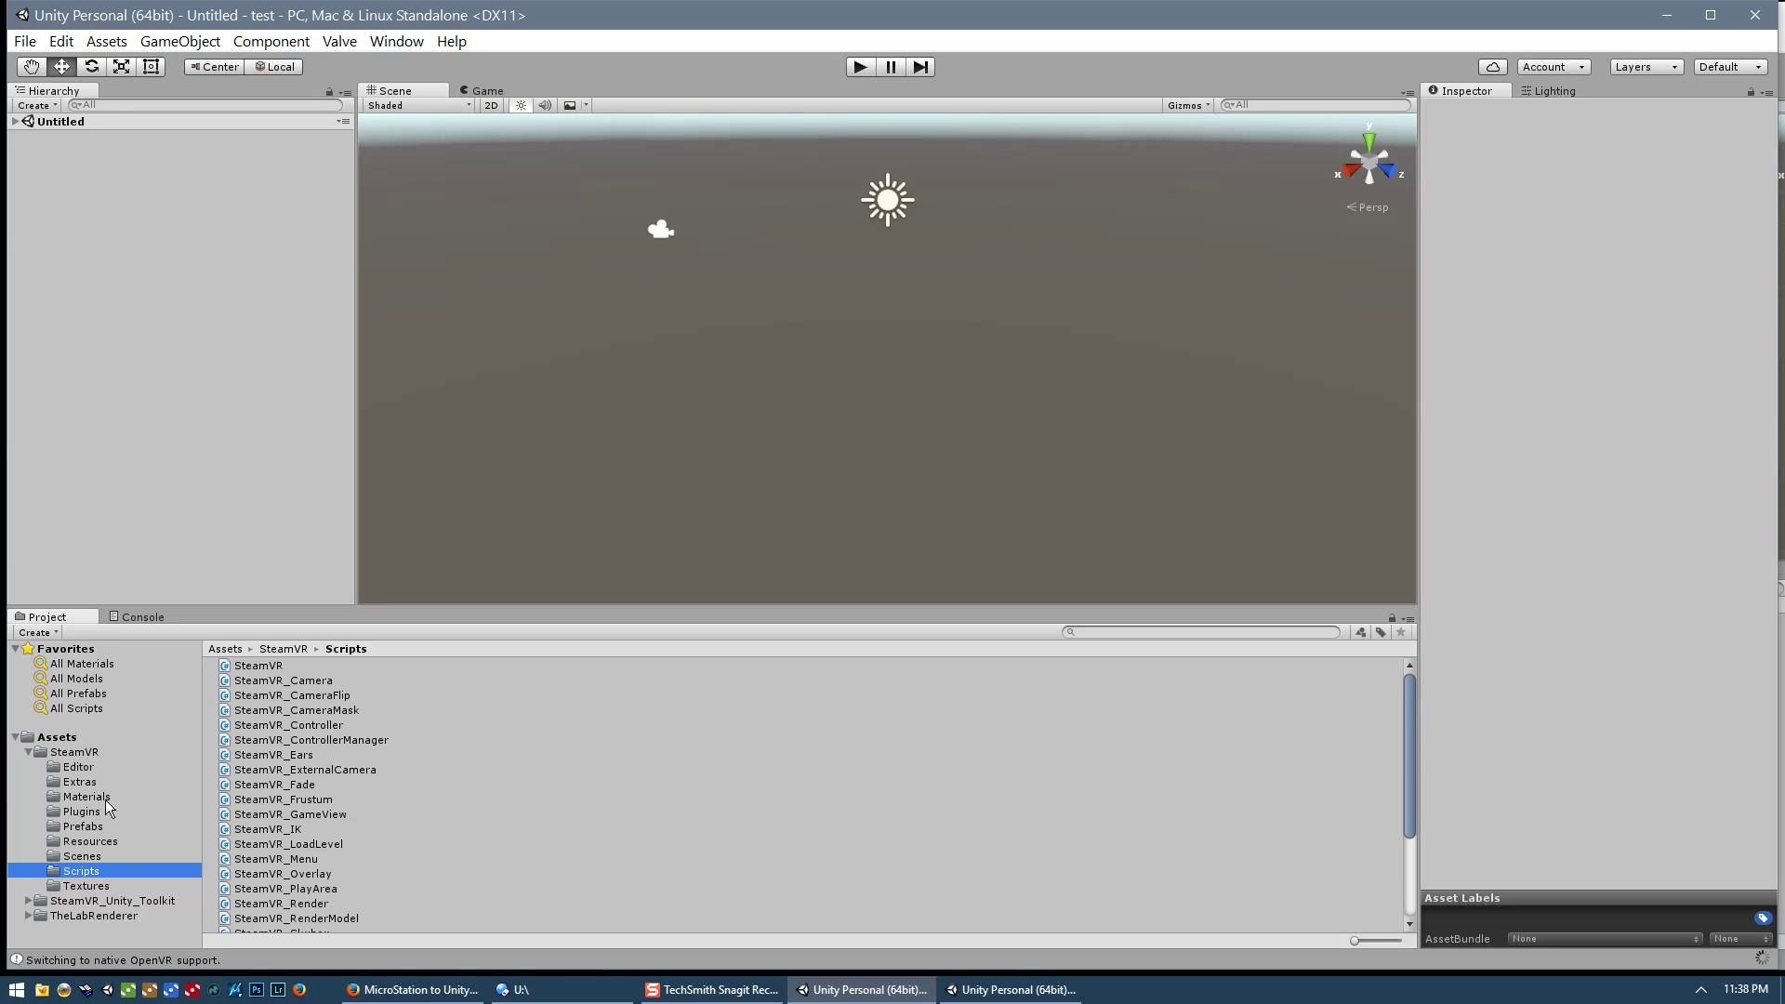
{"action": "left_click", "coordinate": [28, 752]}
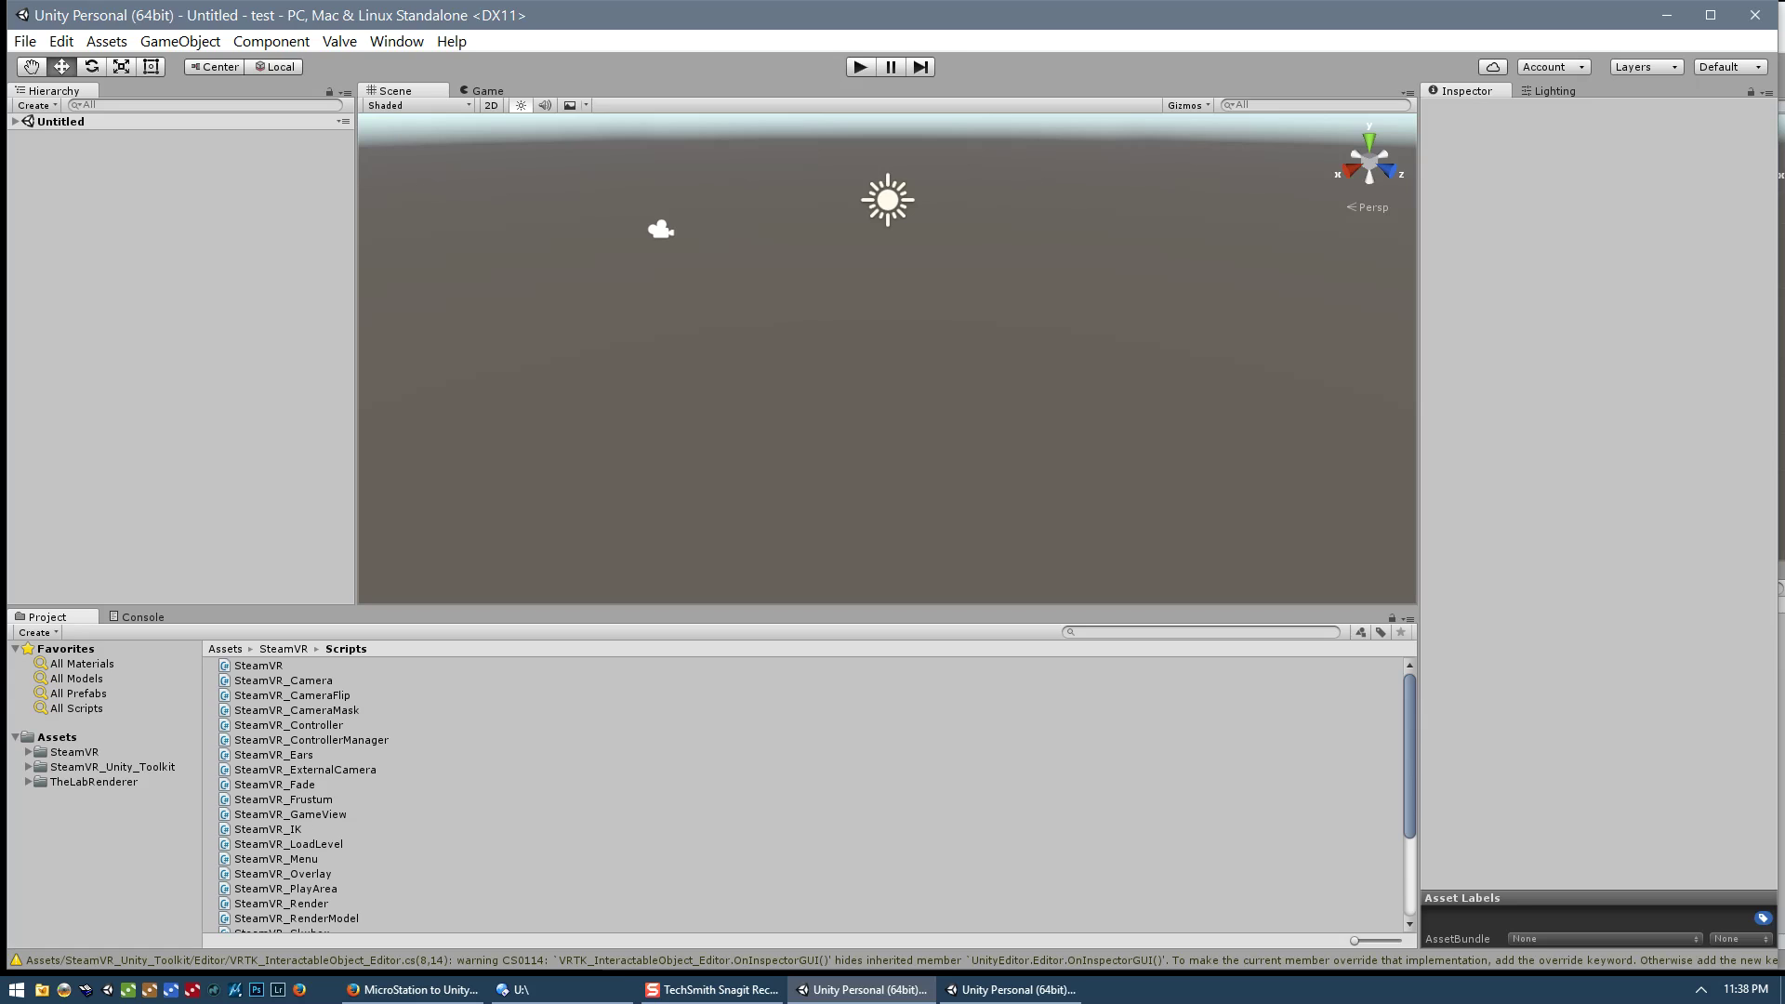
{"action": "key", "text": "alt+Tab"}
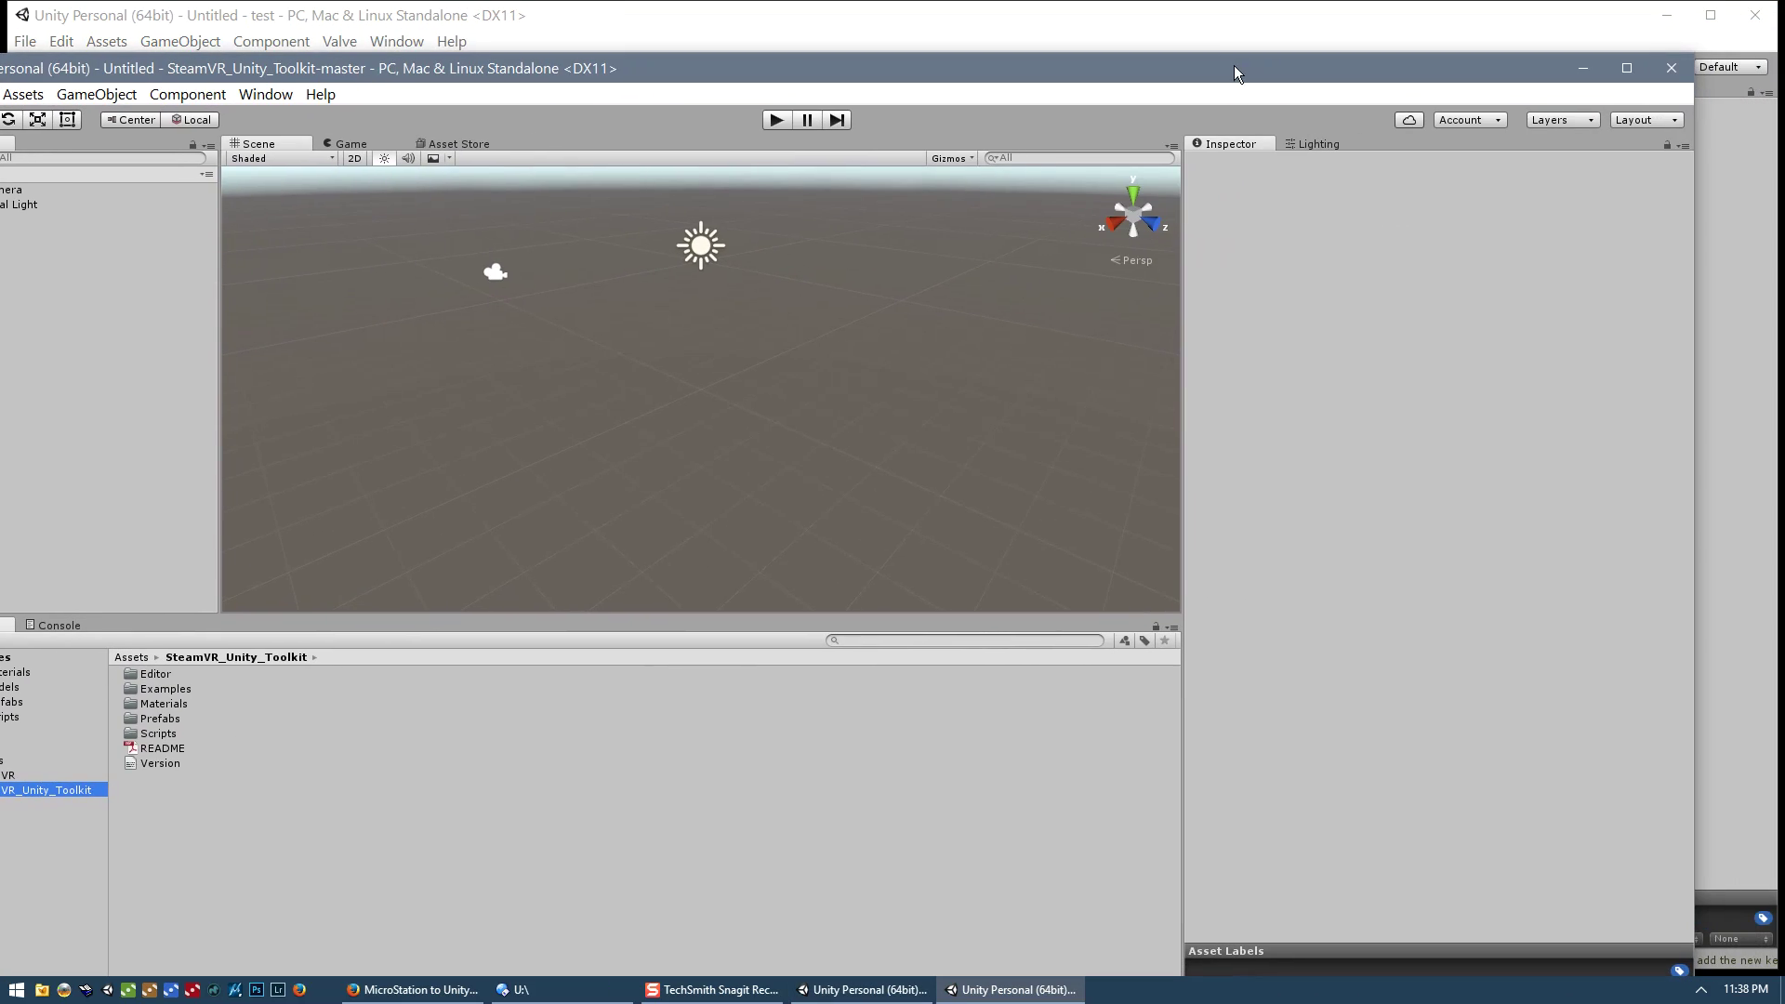
{"action": "left_click", "coordinate": [1678, 71]}
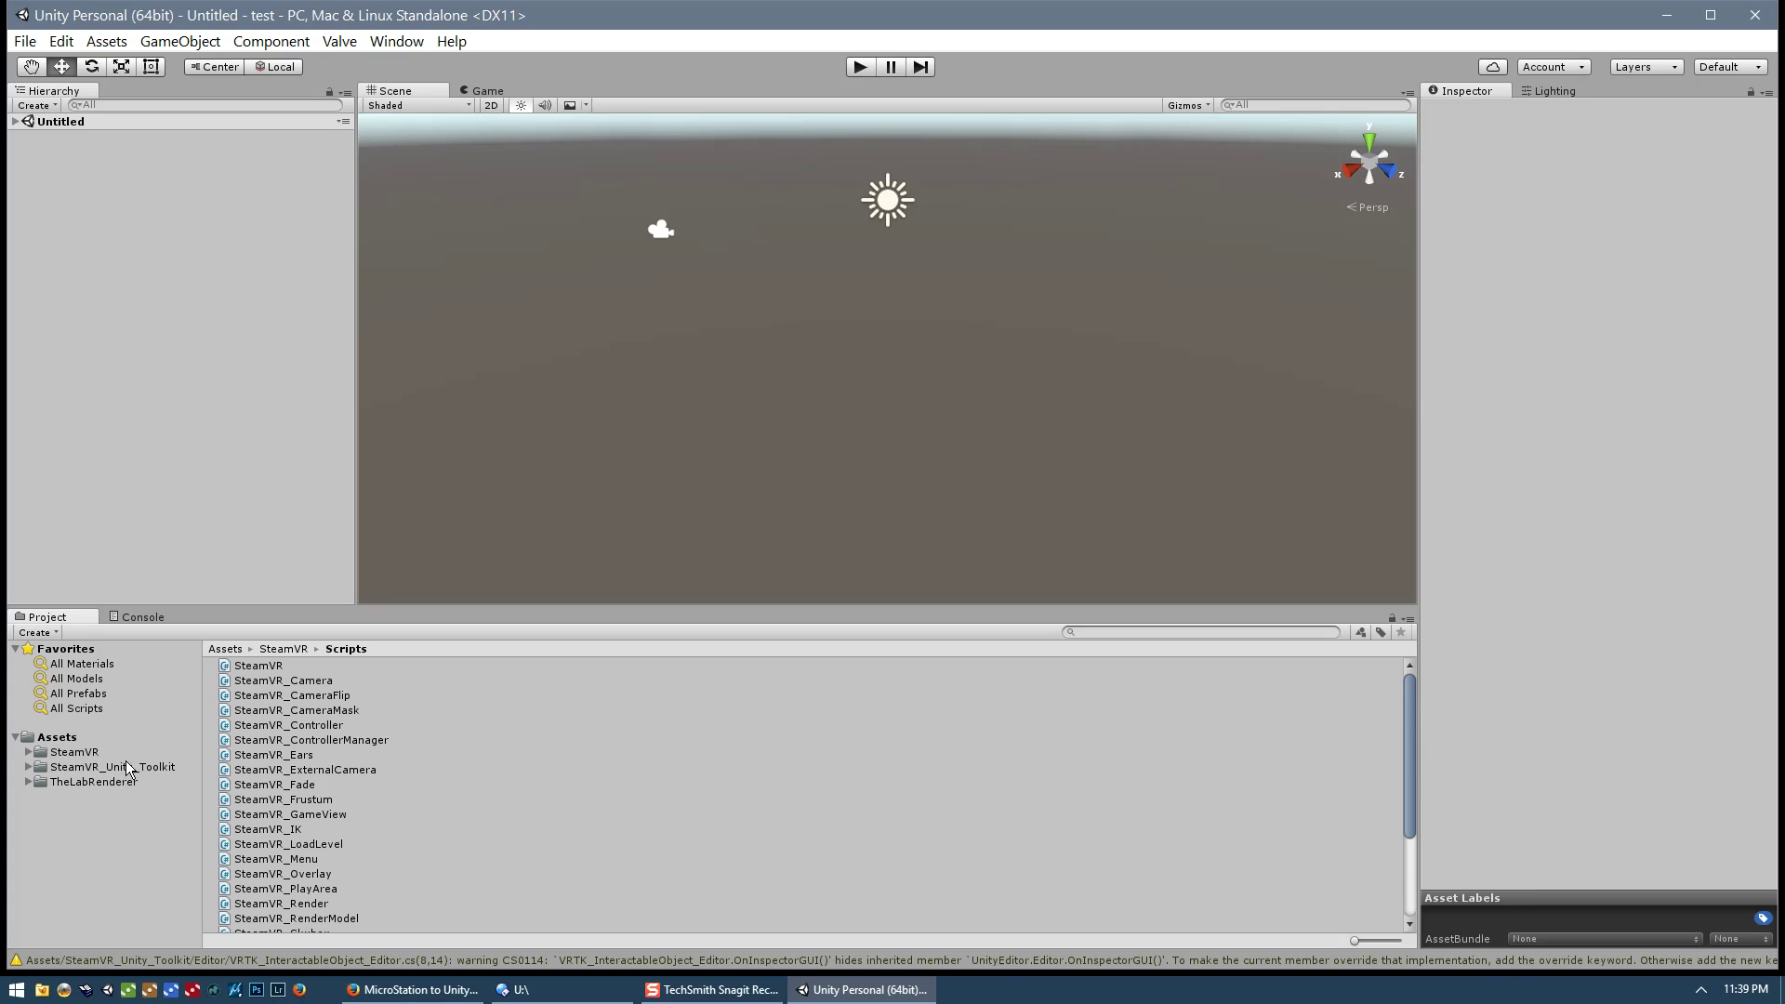
Step: Enable the experimental Graphics Jobs and Single-Pass Stereo Rendering options in the project's Player settings
{"action": "left_click", "coordinate": [69, 44]}
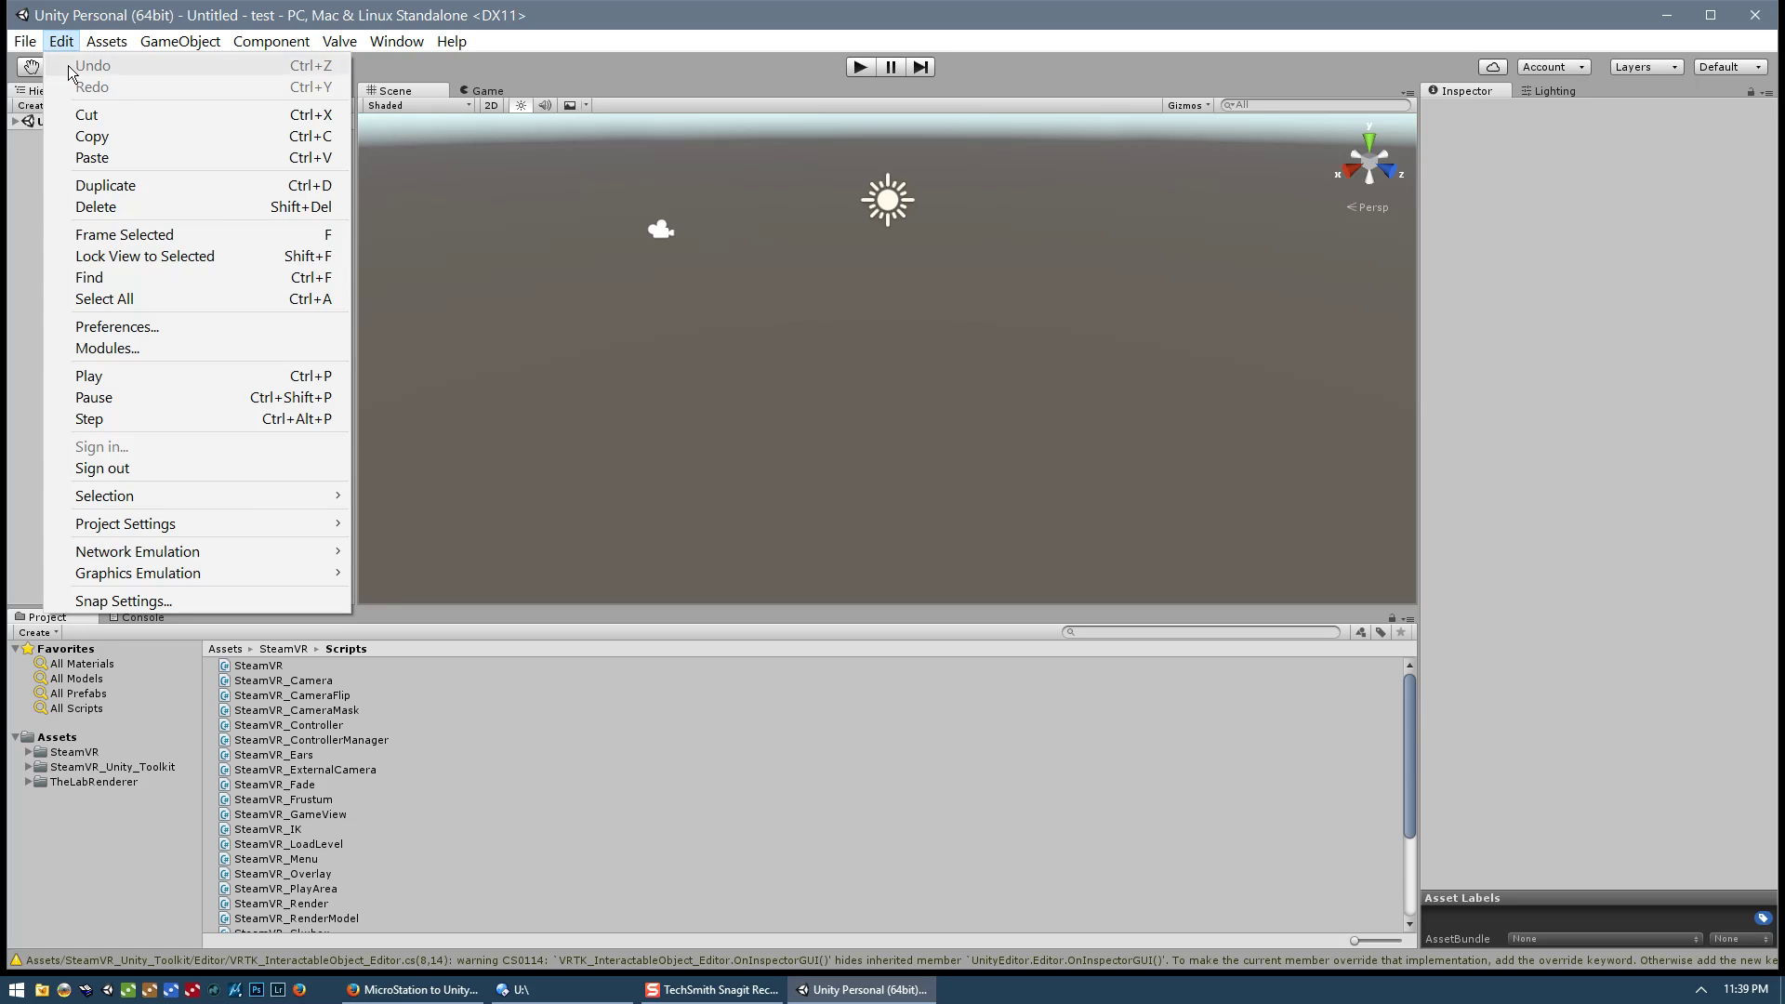
{"action": "mouse_move", "coordinate": [238, 523]}
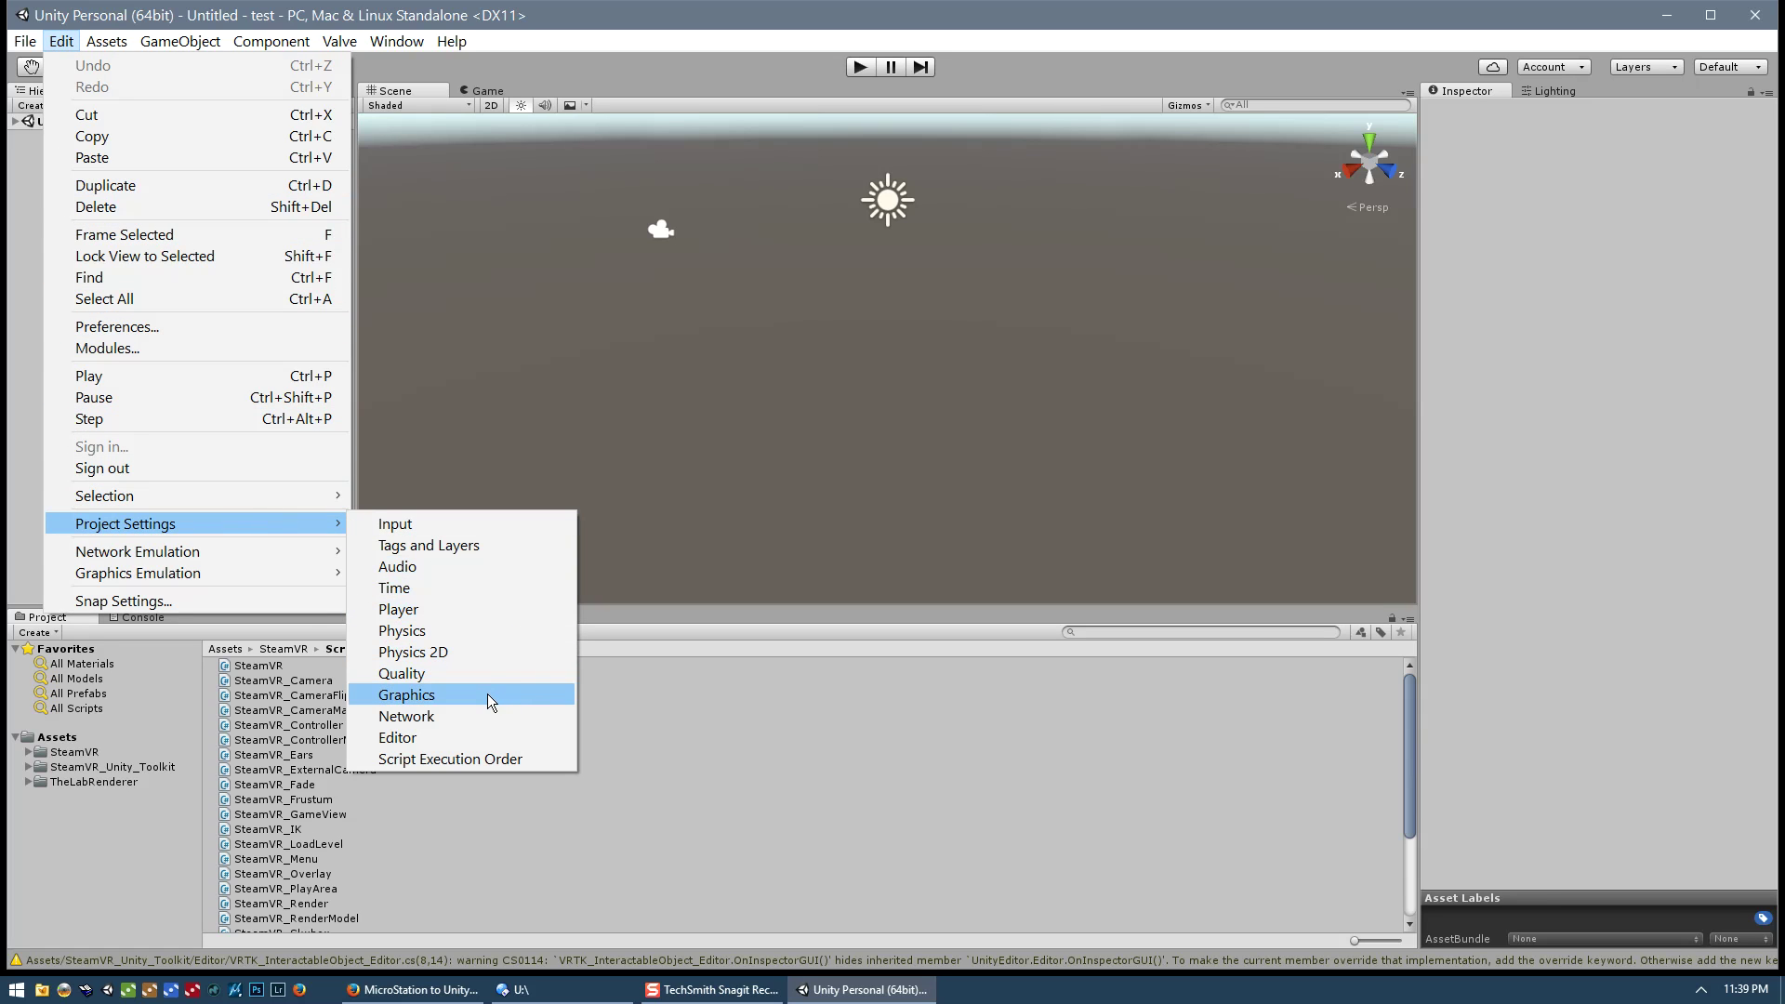
{"action": "left_click", "coordinate": [437, 611]}
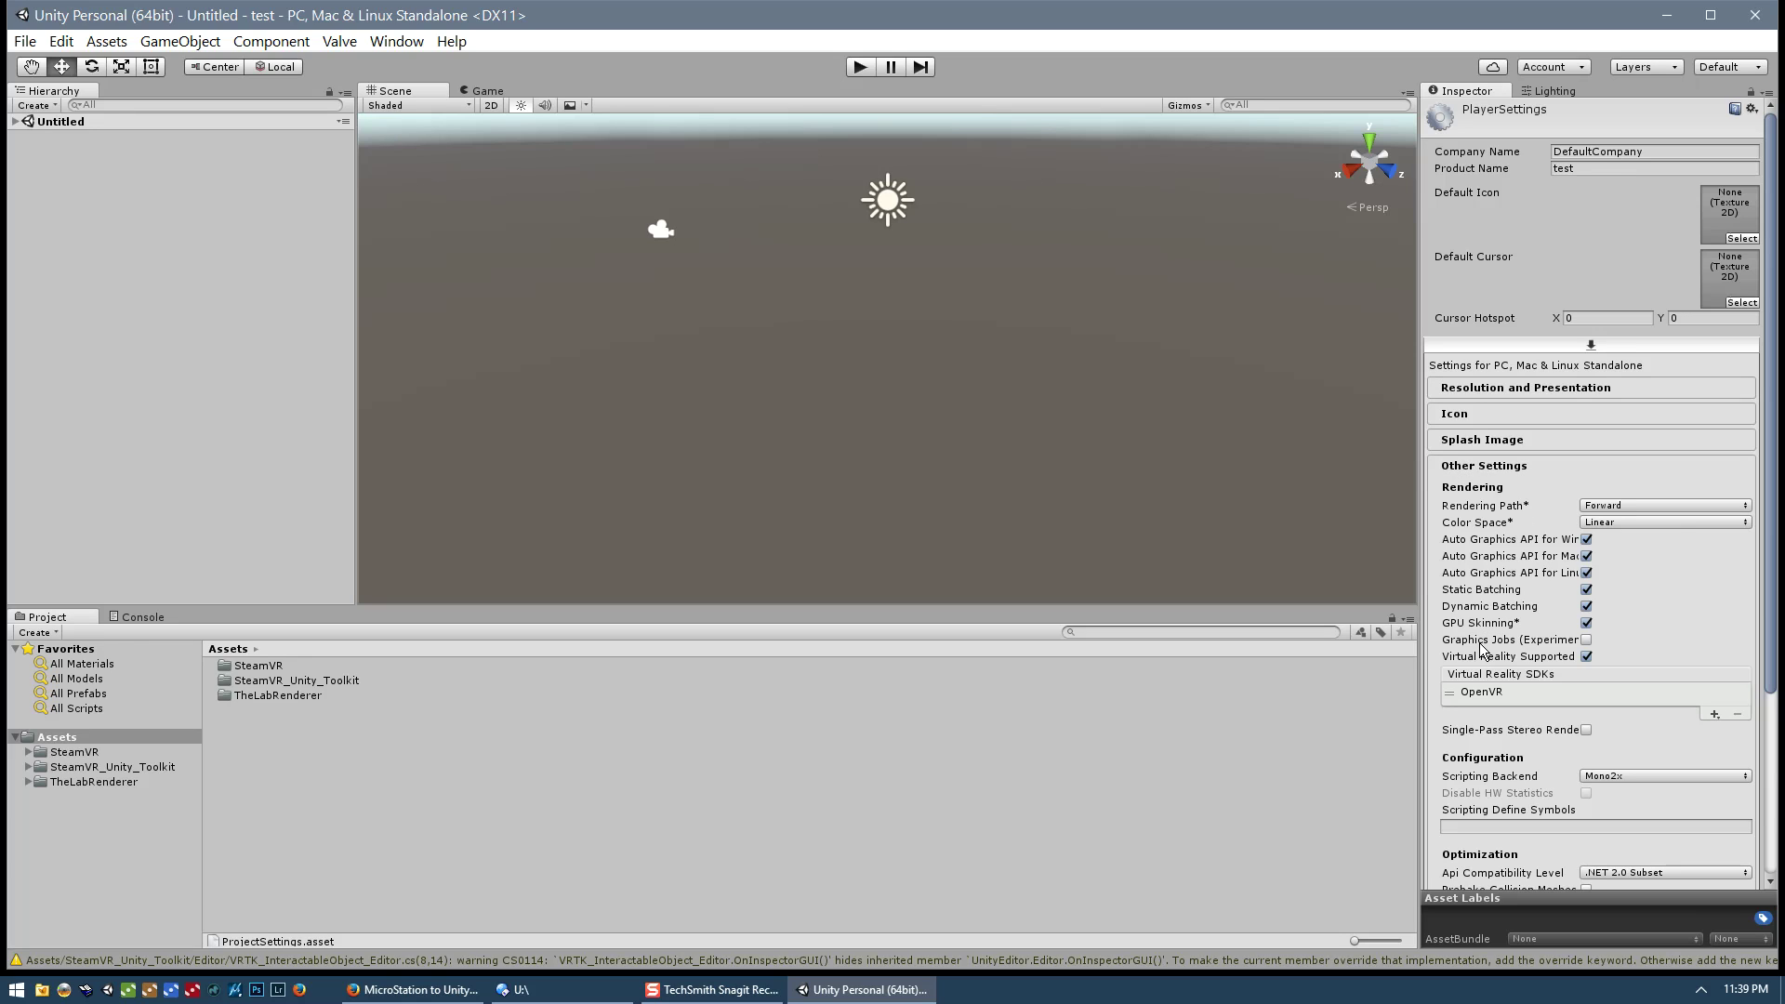
{"action": "left_click", "coordinate": [1586, 640]}
{"action": "left_click", "coordinate": [1587, 730]}
Step: Start saving the scene under a new name and create a folder named Scenes inside the project's Assets folder
{"action": "left_click", "coordinate": [28, 47]}
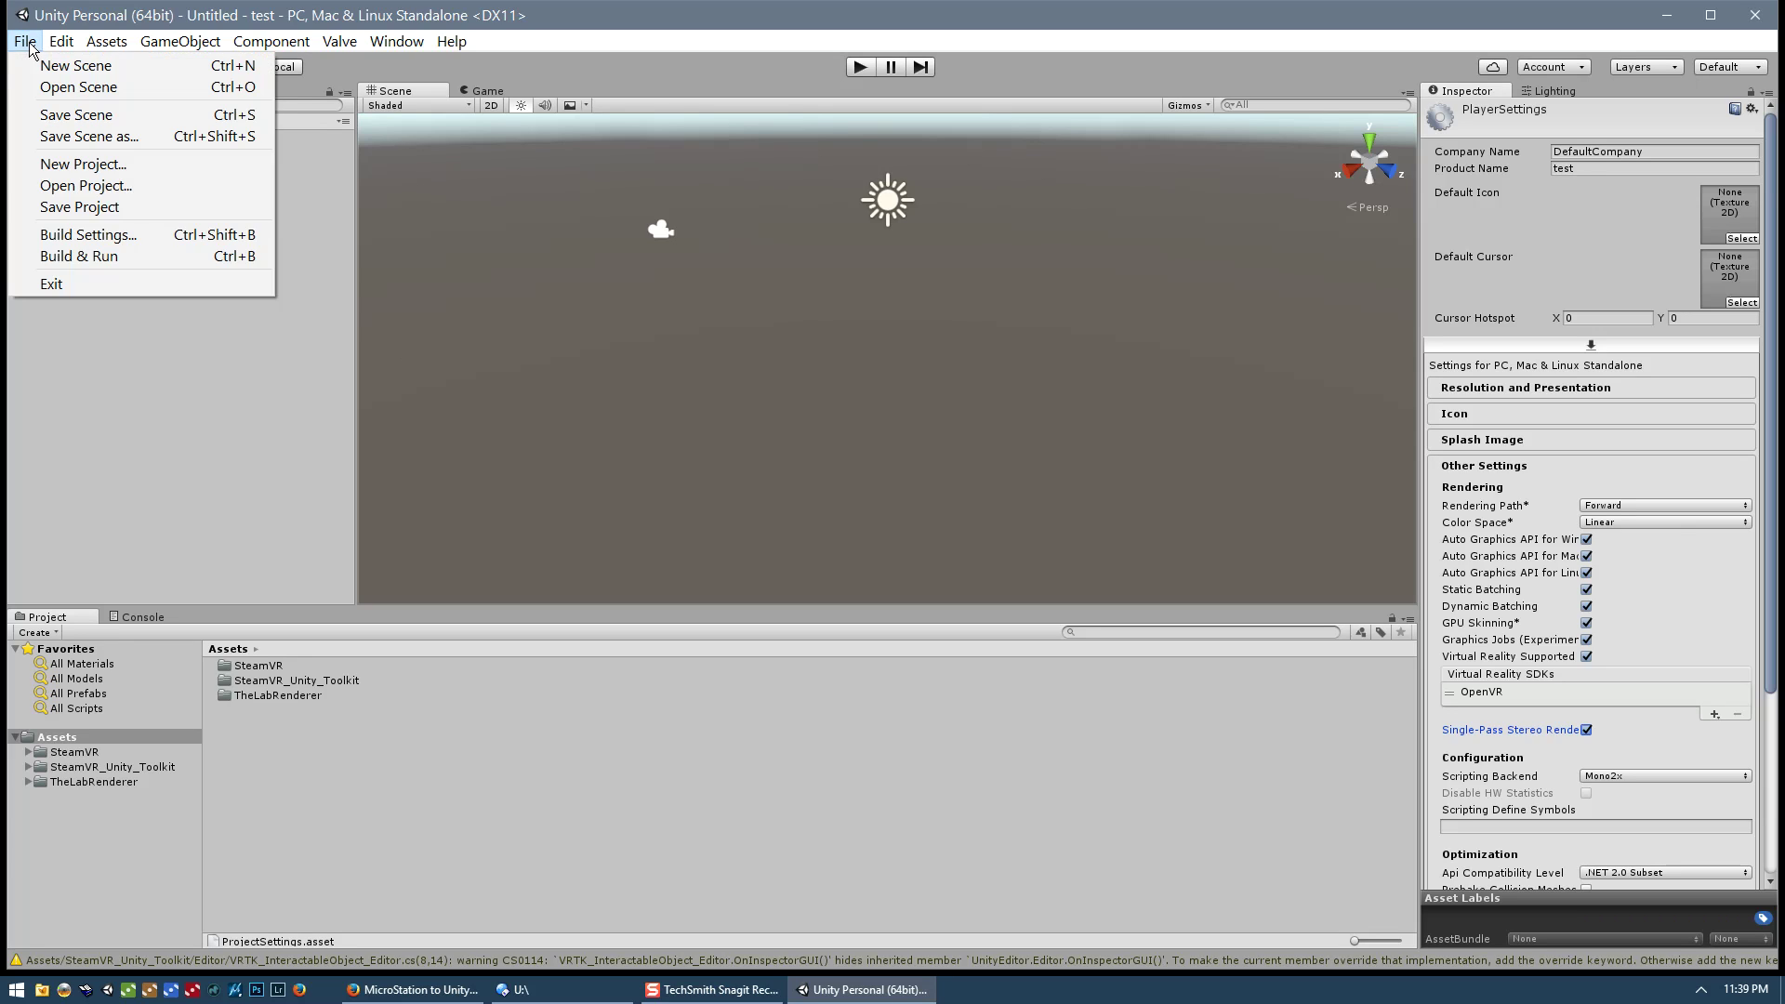
{"action": "left_click", "coordinate": [97, 136]}
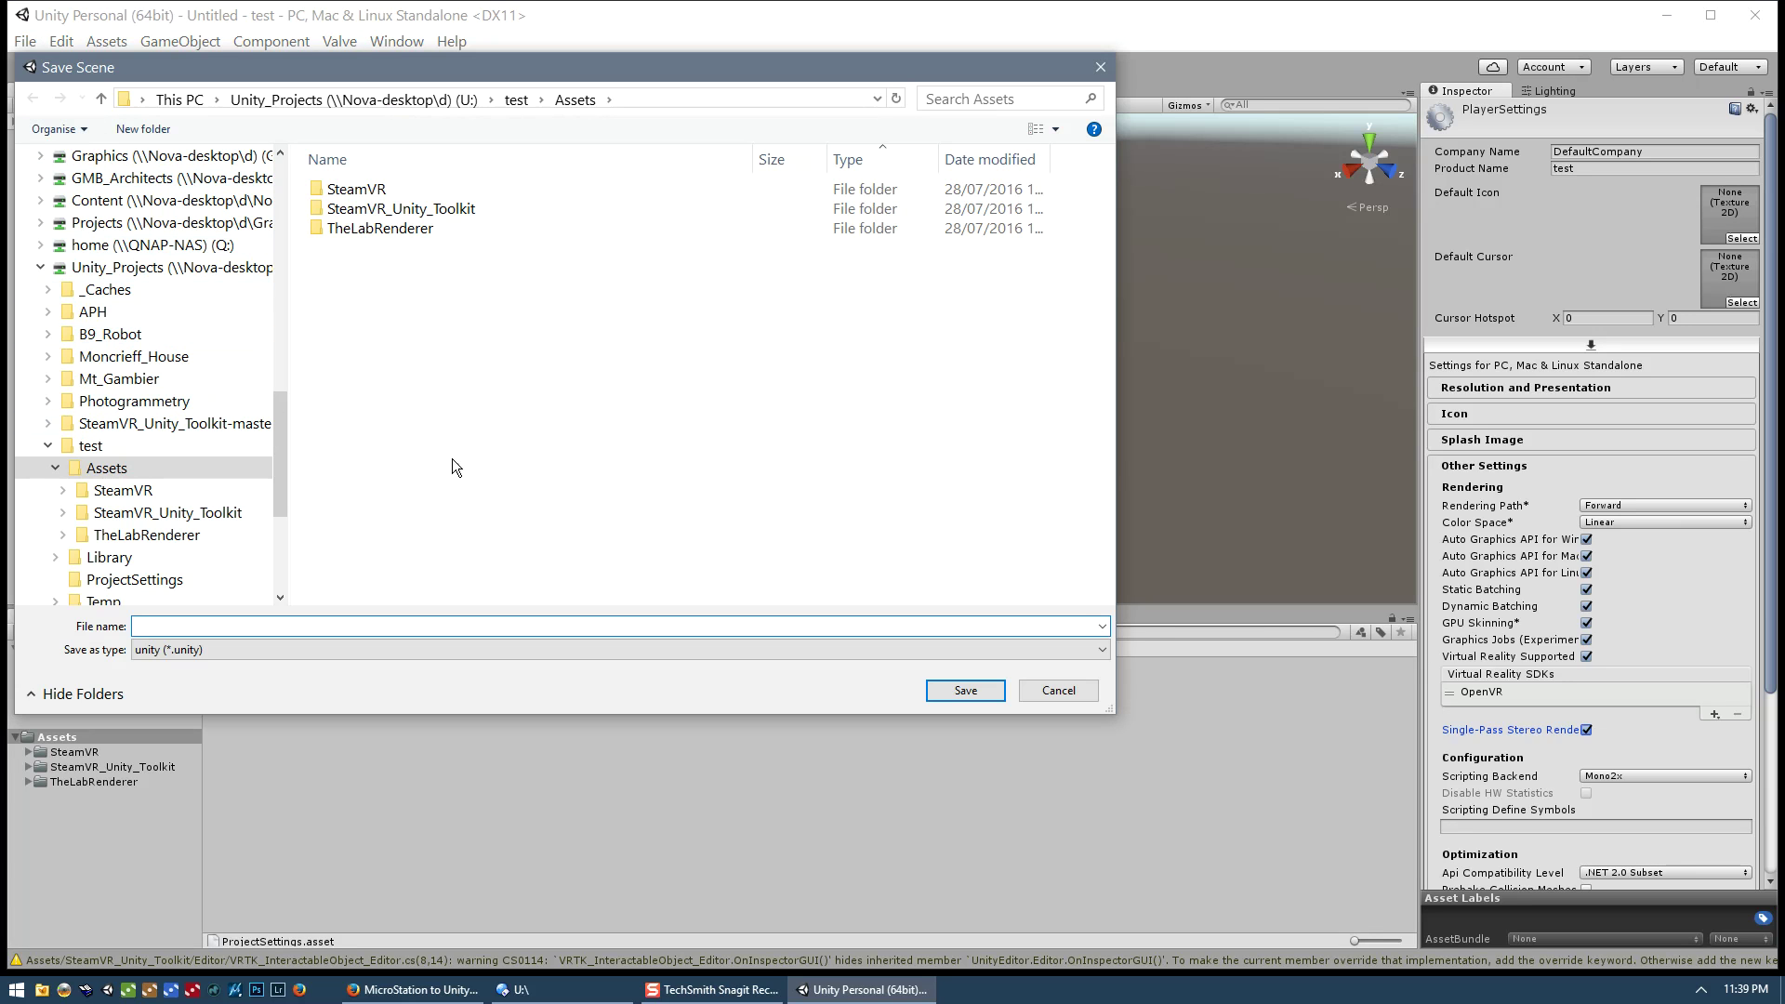
{"action": "left_click", "coordinate": [142, 466]}
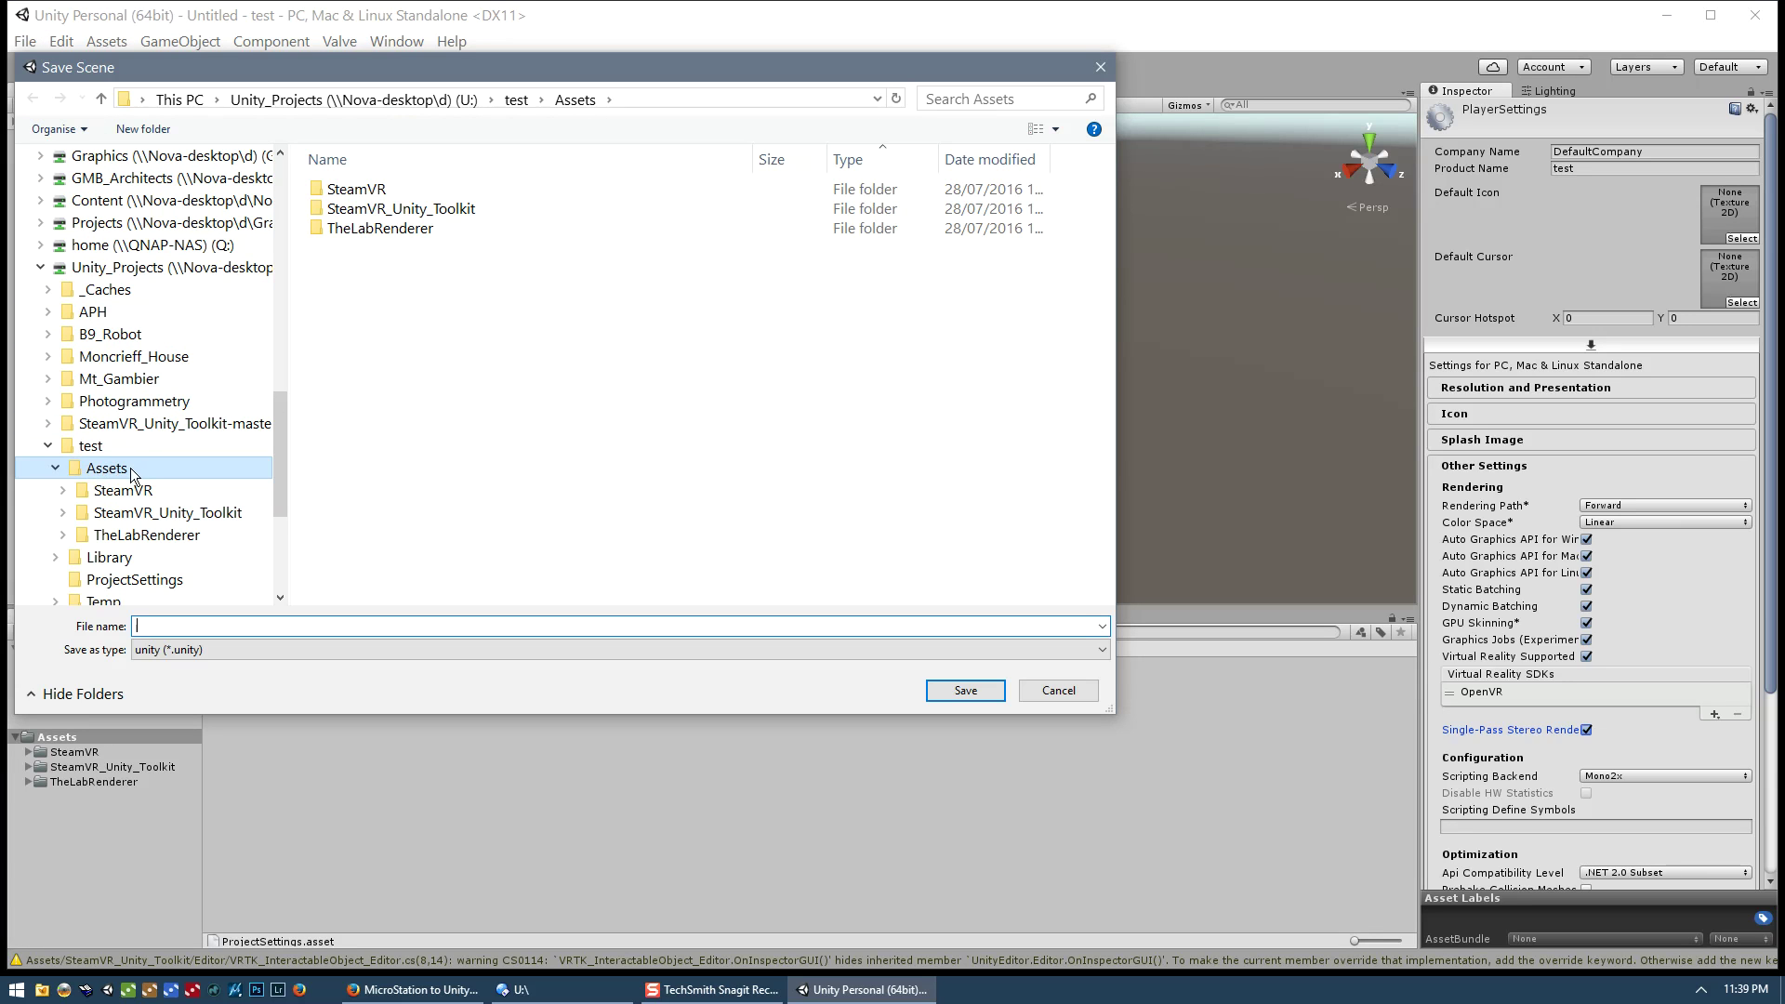
{"action": "right_click", "coordinate": [370, 399]}
{"action": "mouse_move", "coordinate": [543, 591]}
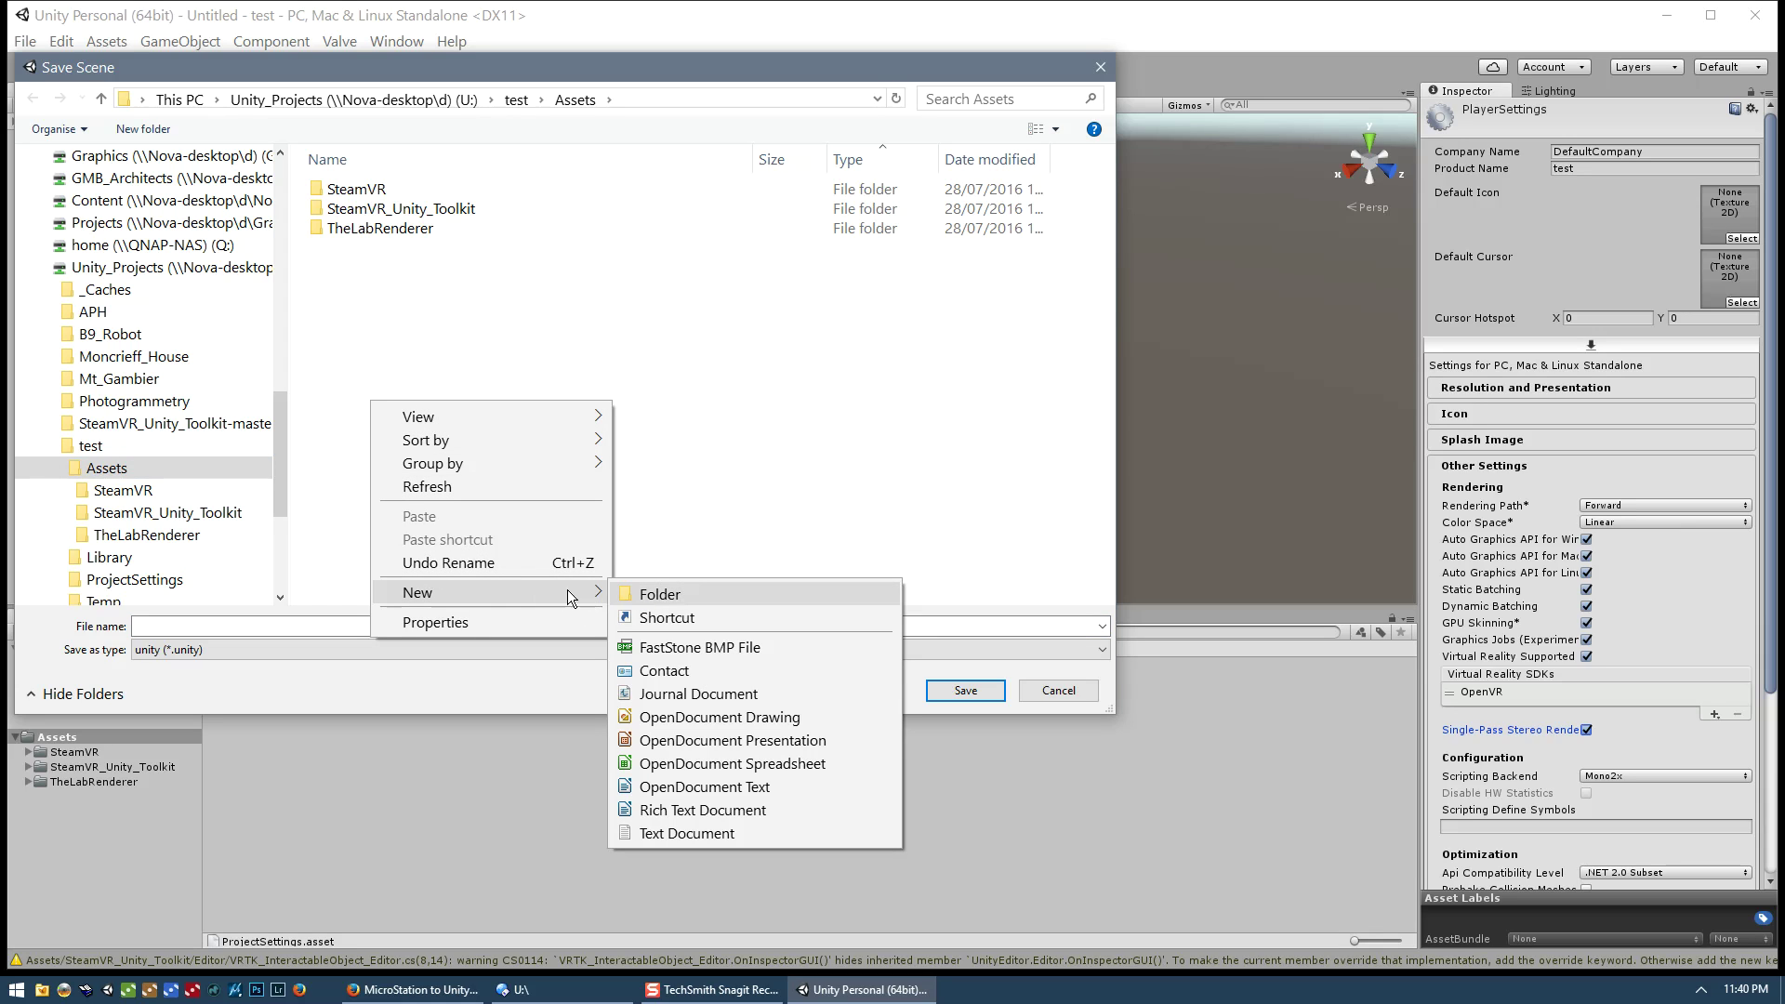
{"action": "left_click", "coordinate": [675, 595]}
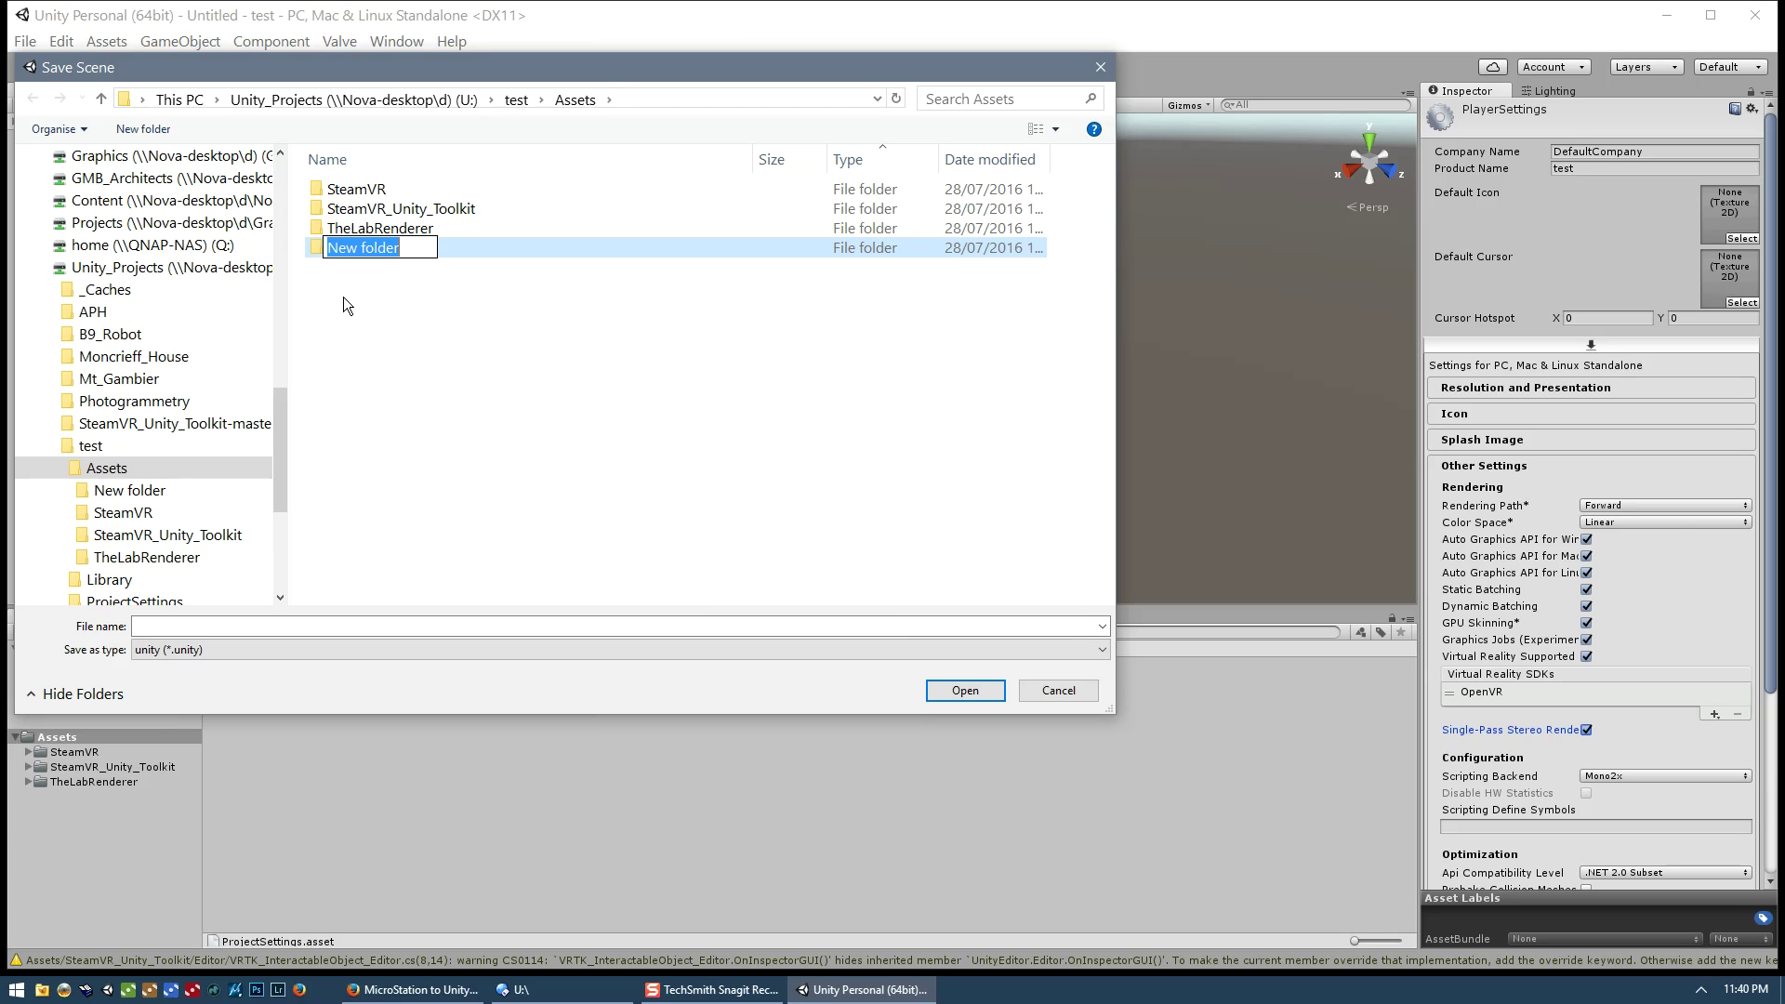
{"action": "type", "text": "Scenes"}
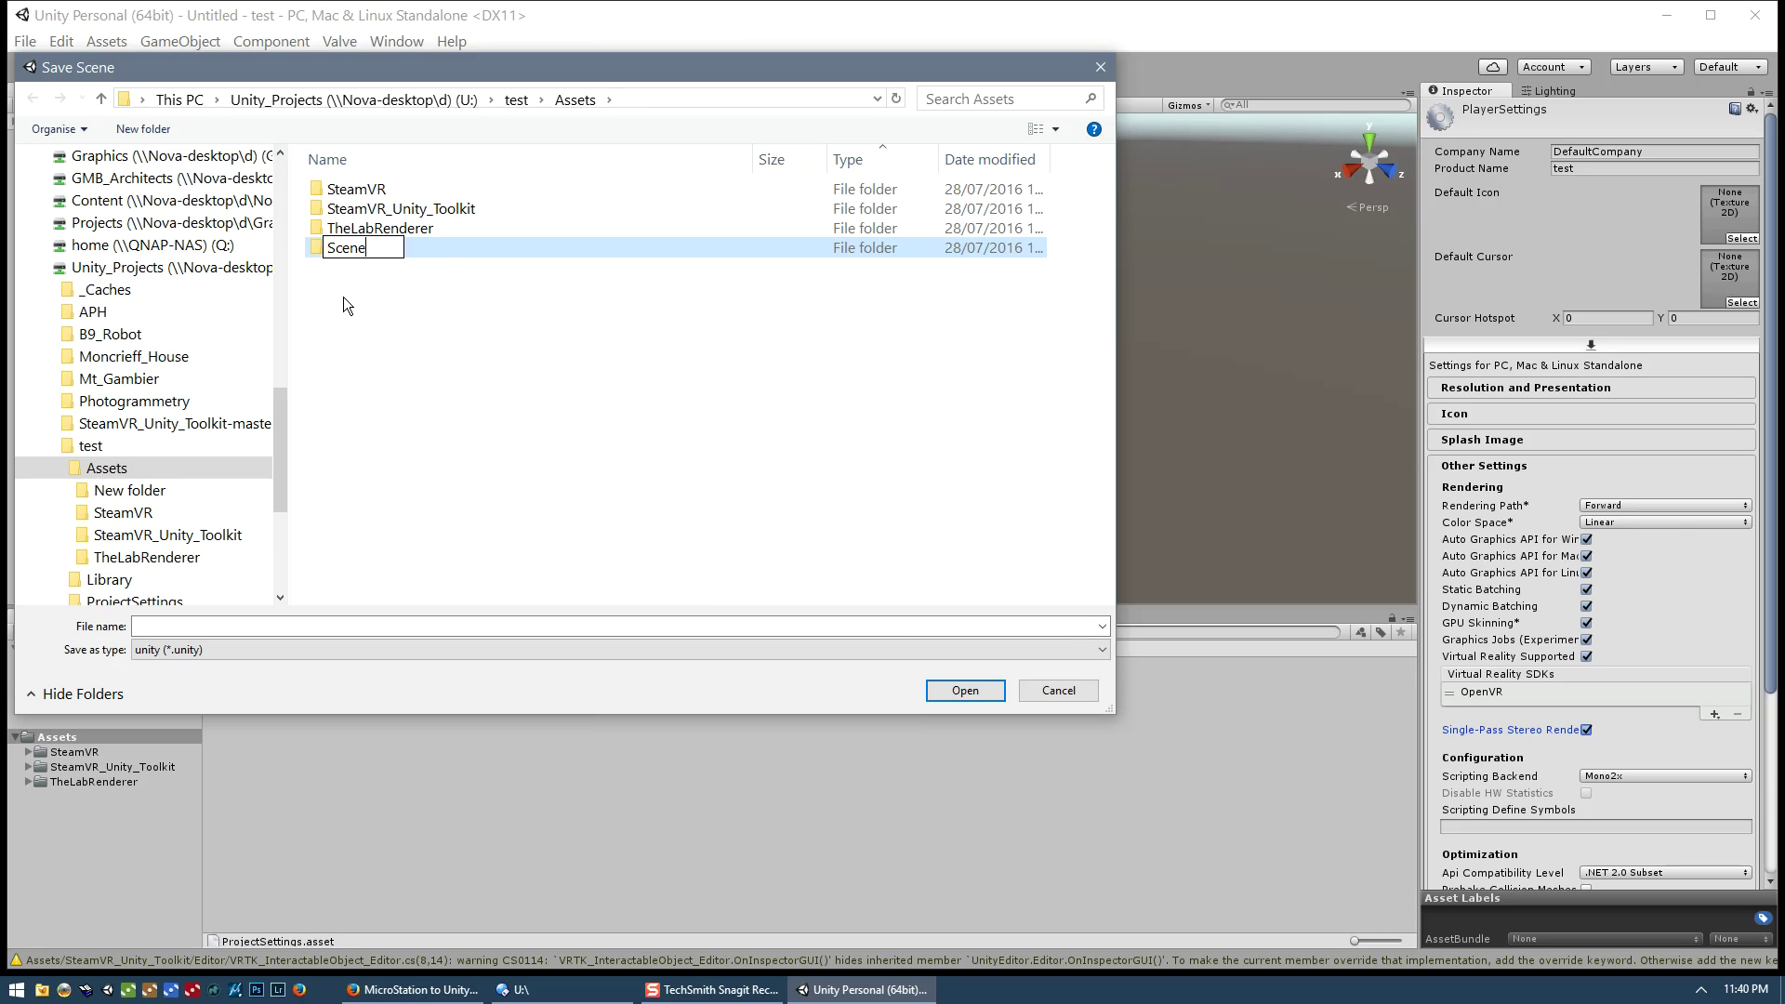
{"action": "key", "text": "Return"}
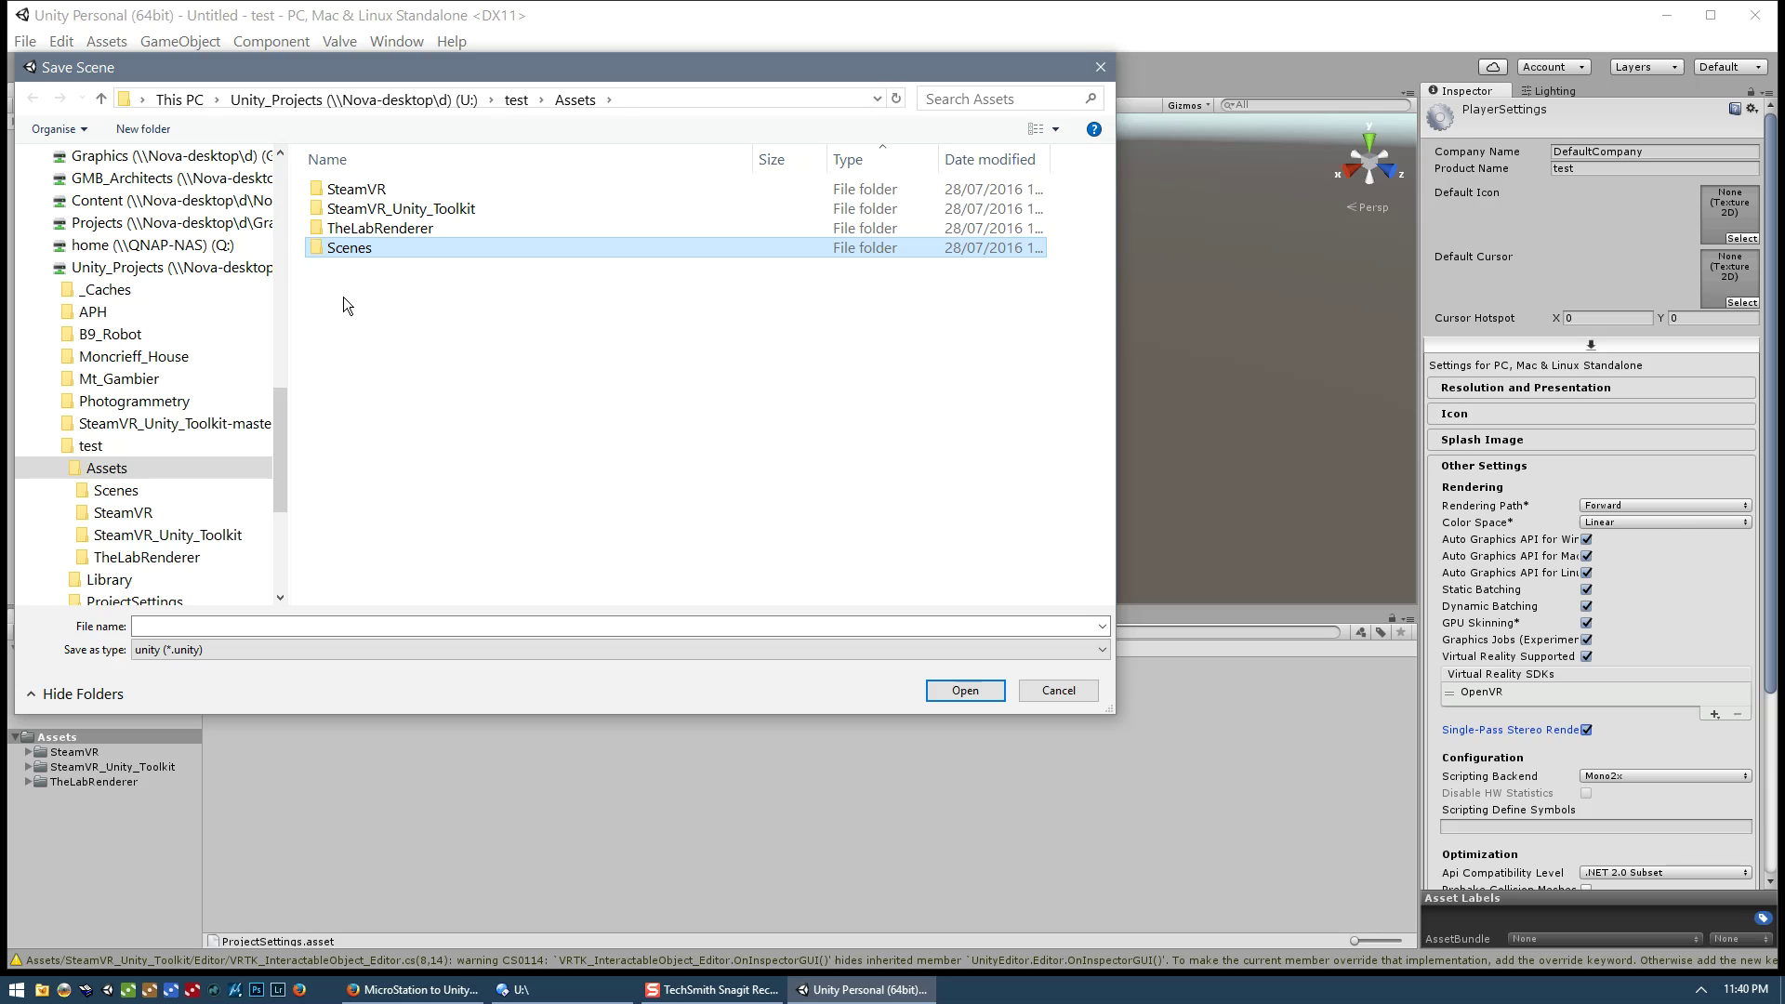
Step: Save the scene as Main in the Scenes folder and select the saved scene asset in the project
{"action": "key", "text": "Return"}
{"action": "left_click", "coordinate": [233, 627]}
{"action": "type", "text": "Main"}
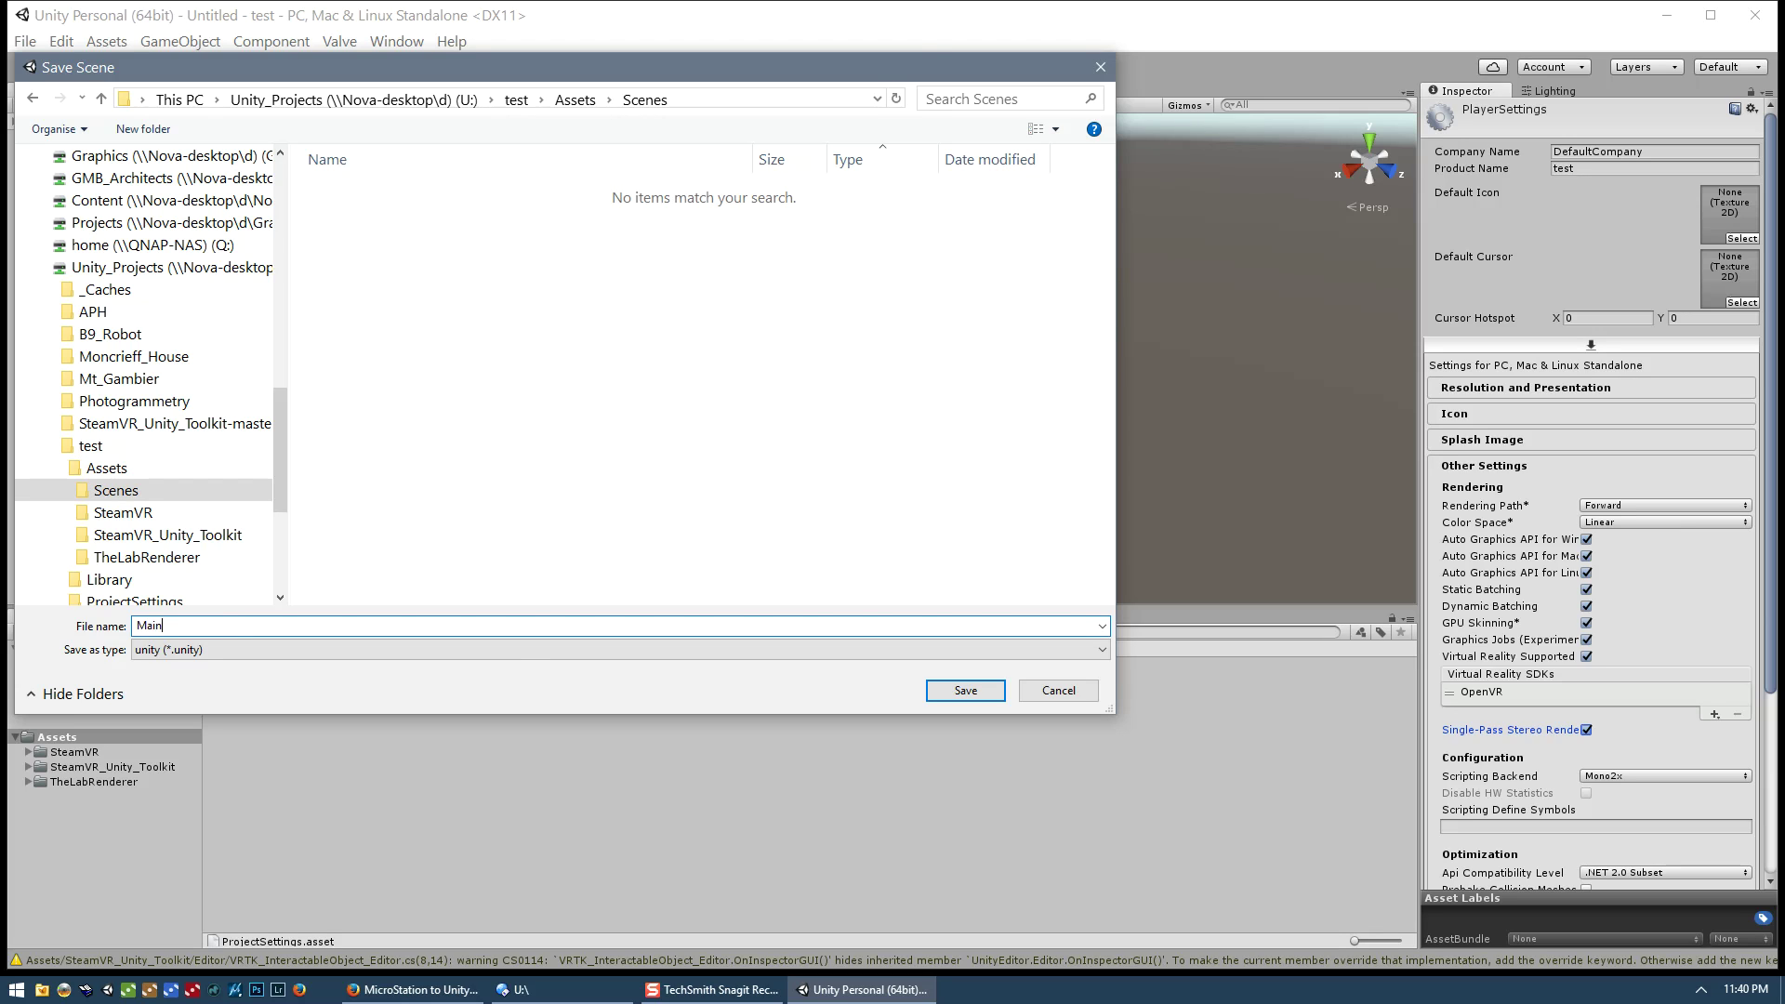
{"action": "key", "text": "Return"}
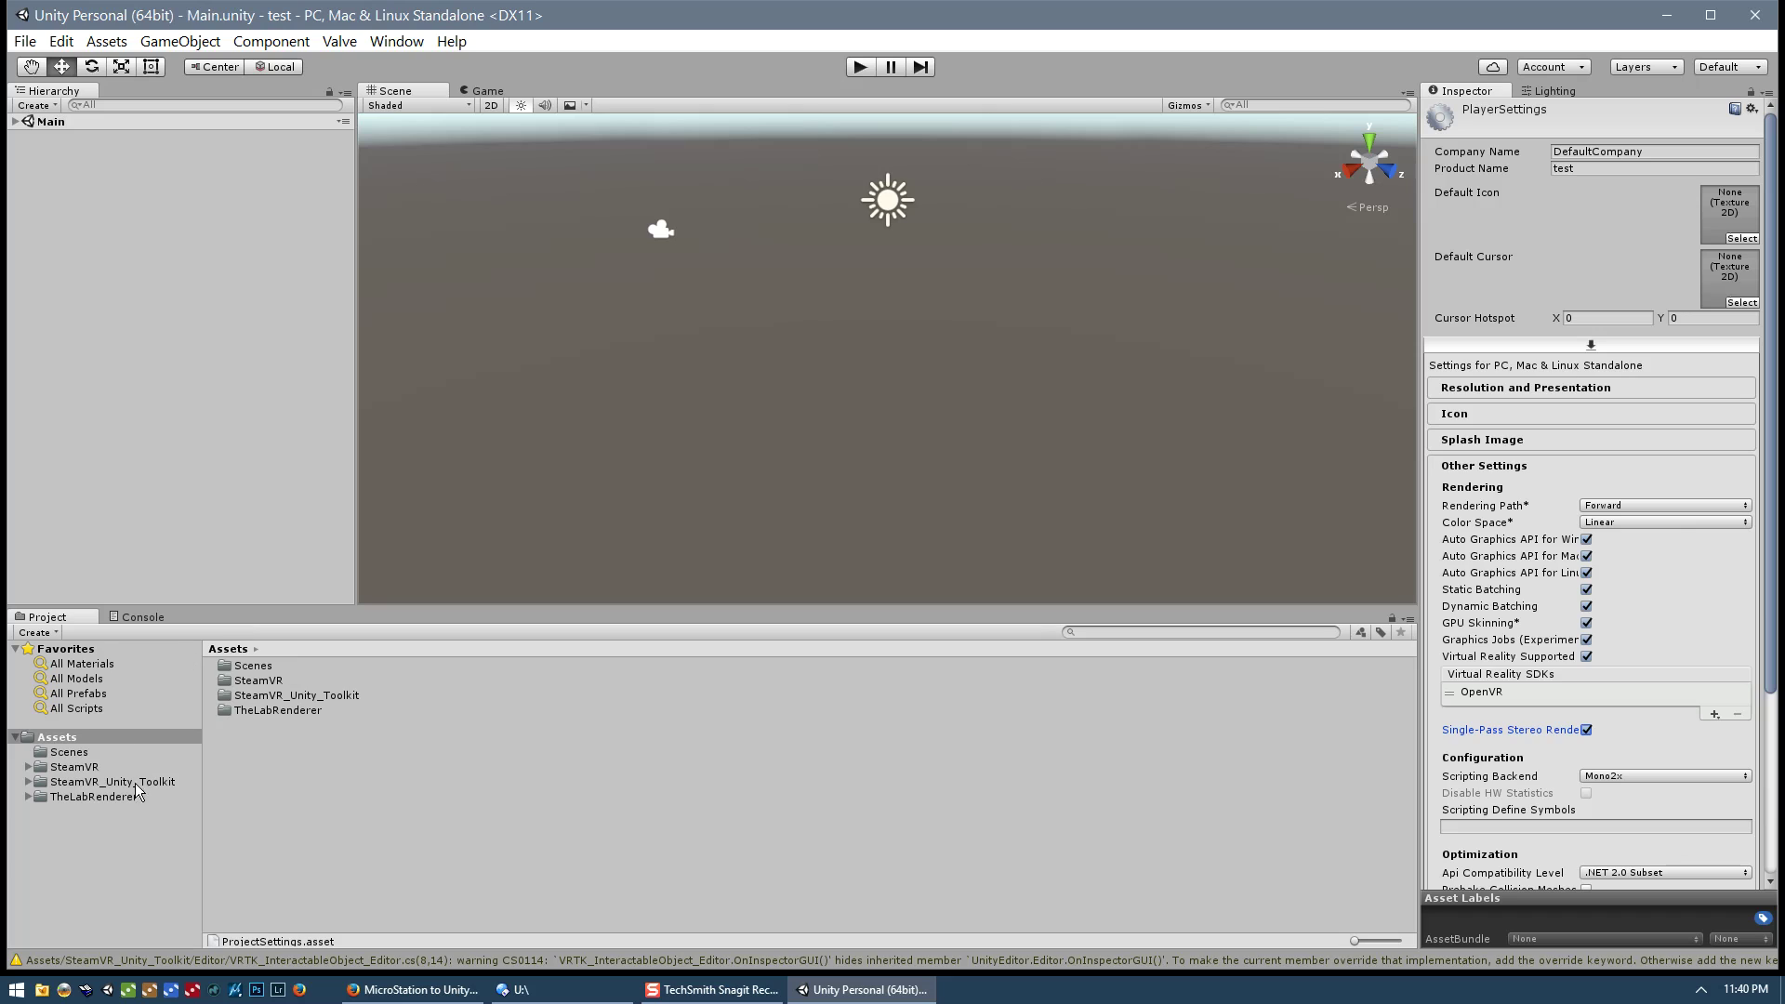
{"action": "left_click", "coordinate": [70, 754]}
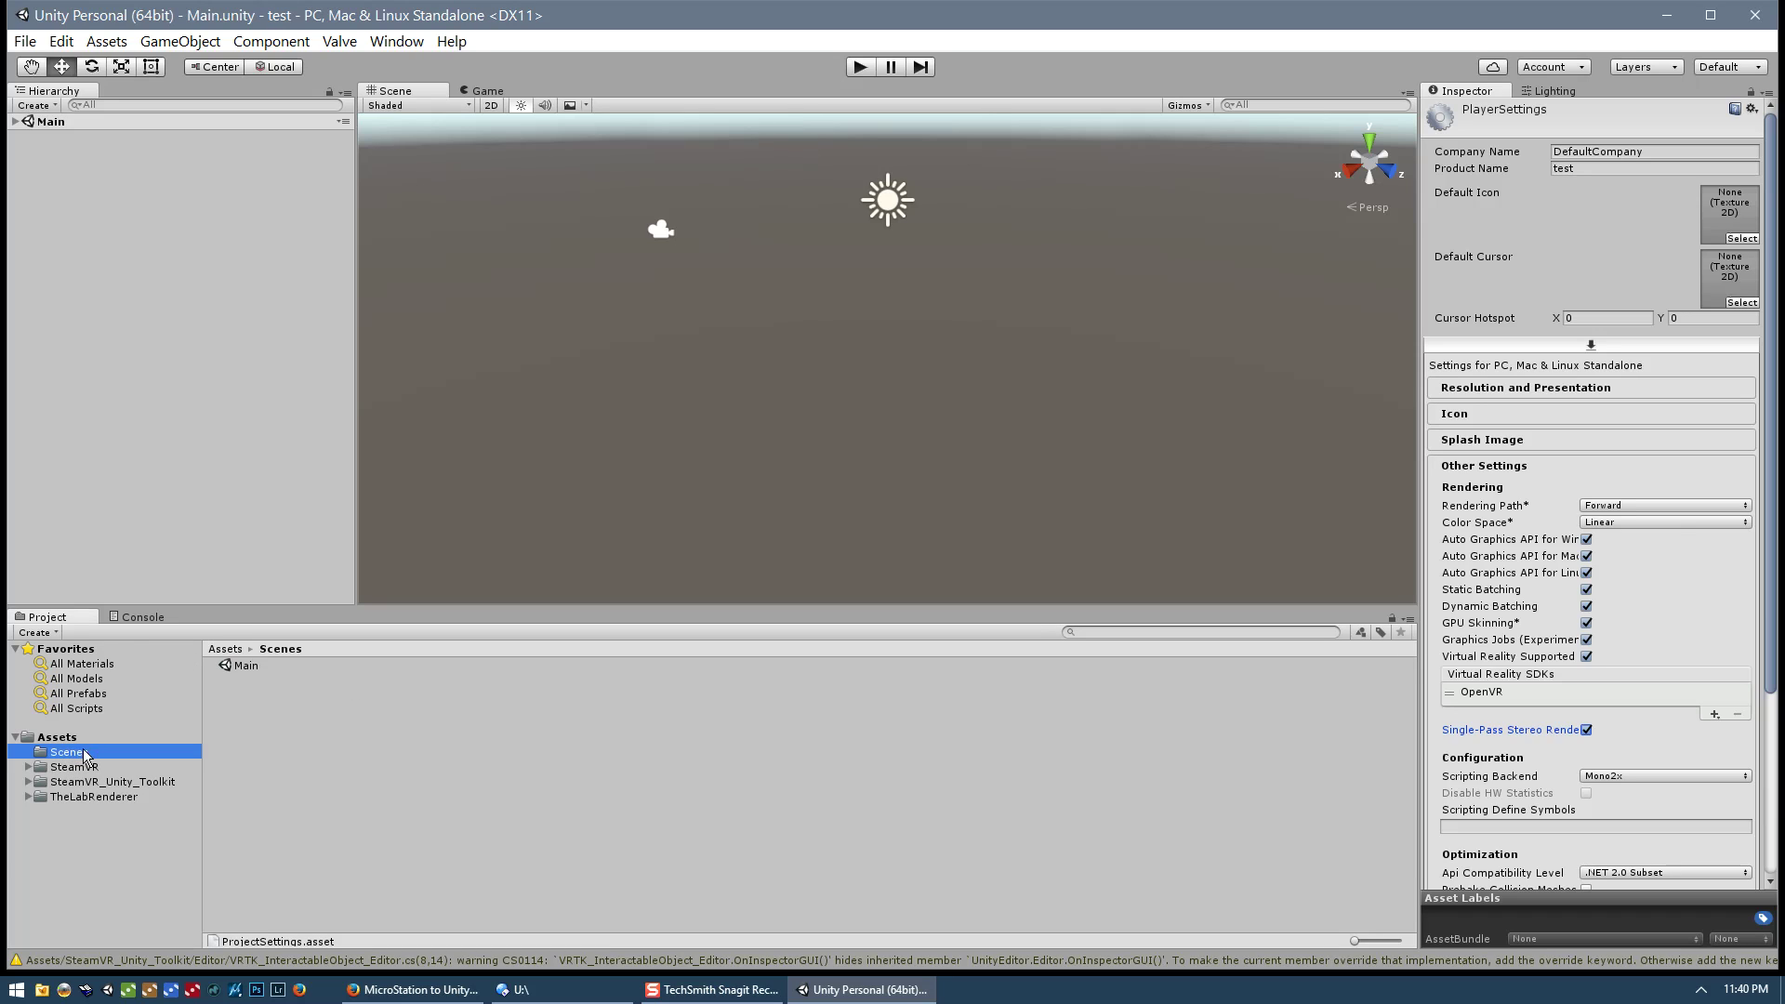
{"action": "left_click", "coordinate": [246, 665]}
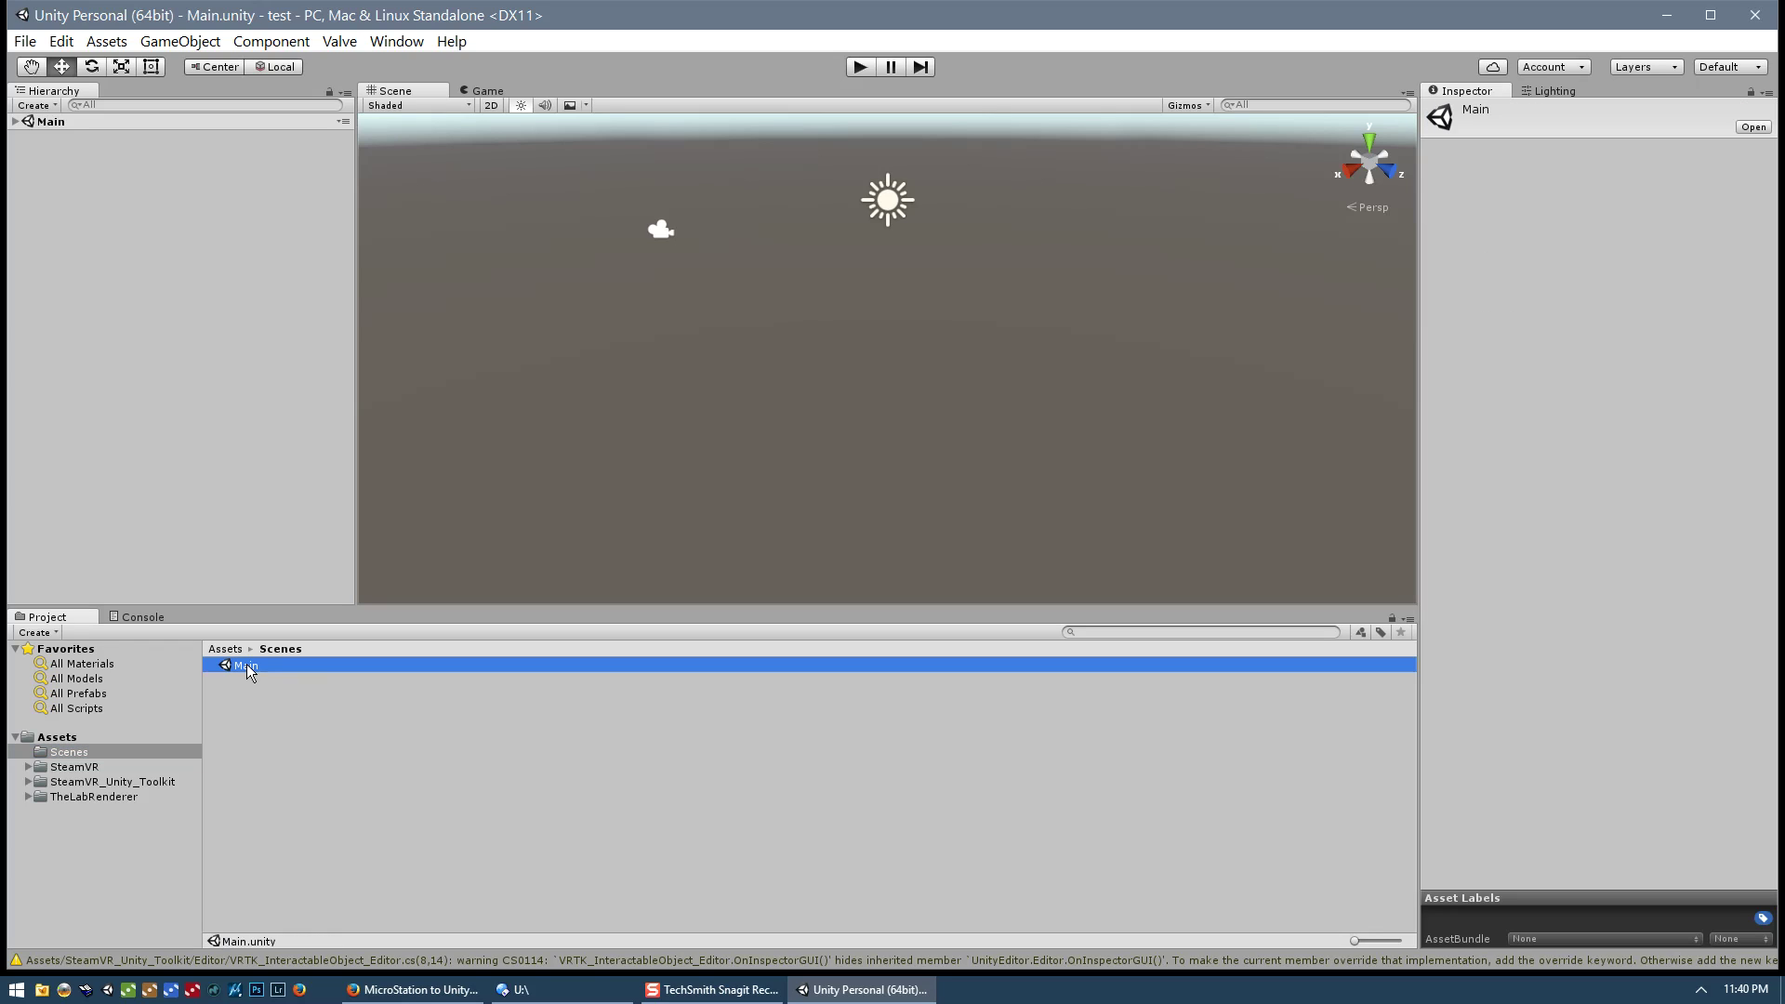
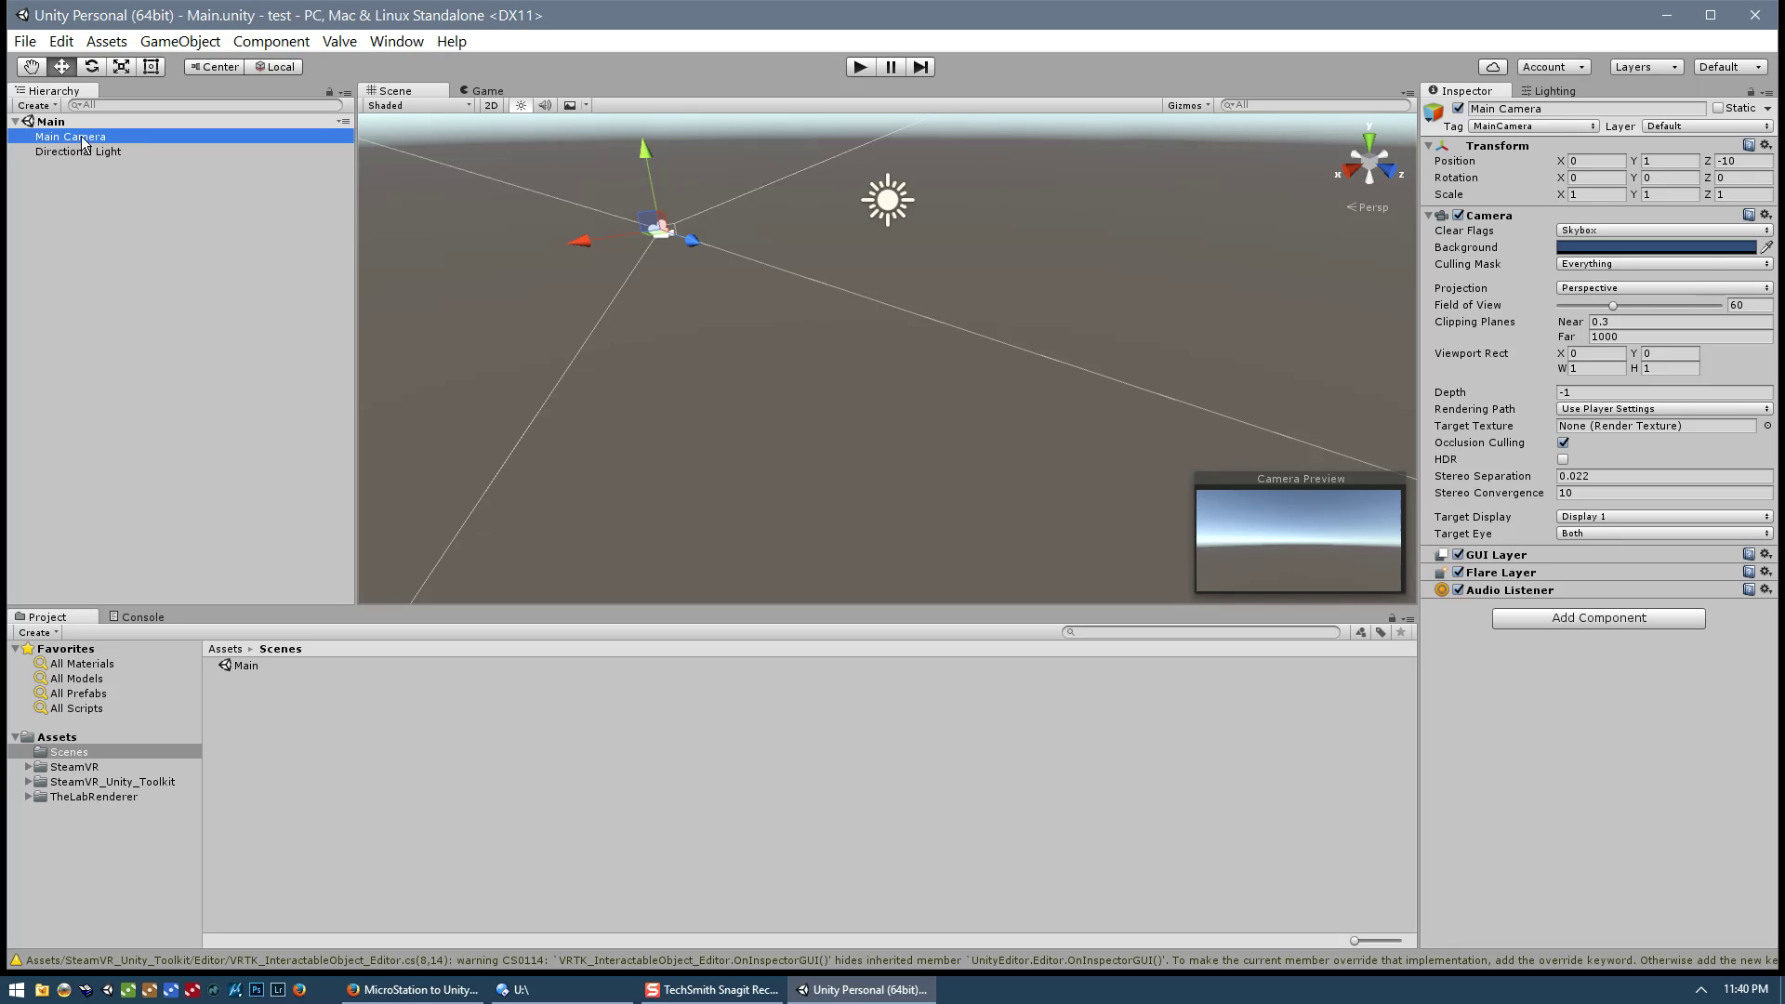
Step: Delete the Main Camera from the Main scene
{"action": "key", "text": "Delete"}
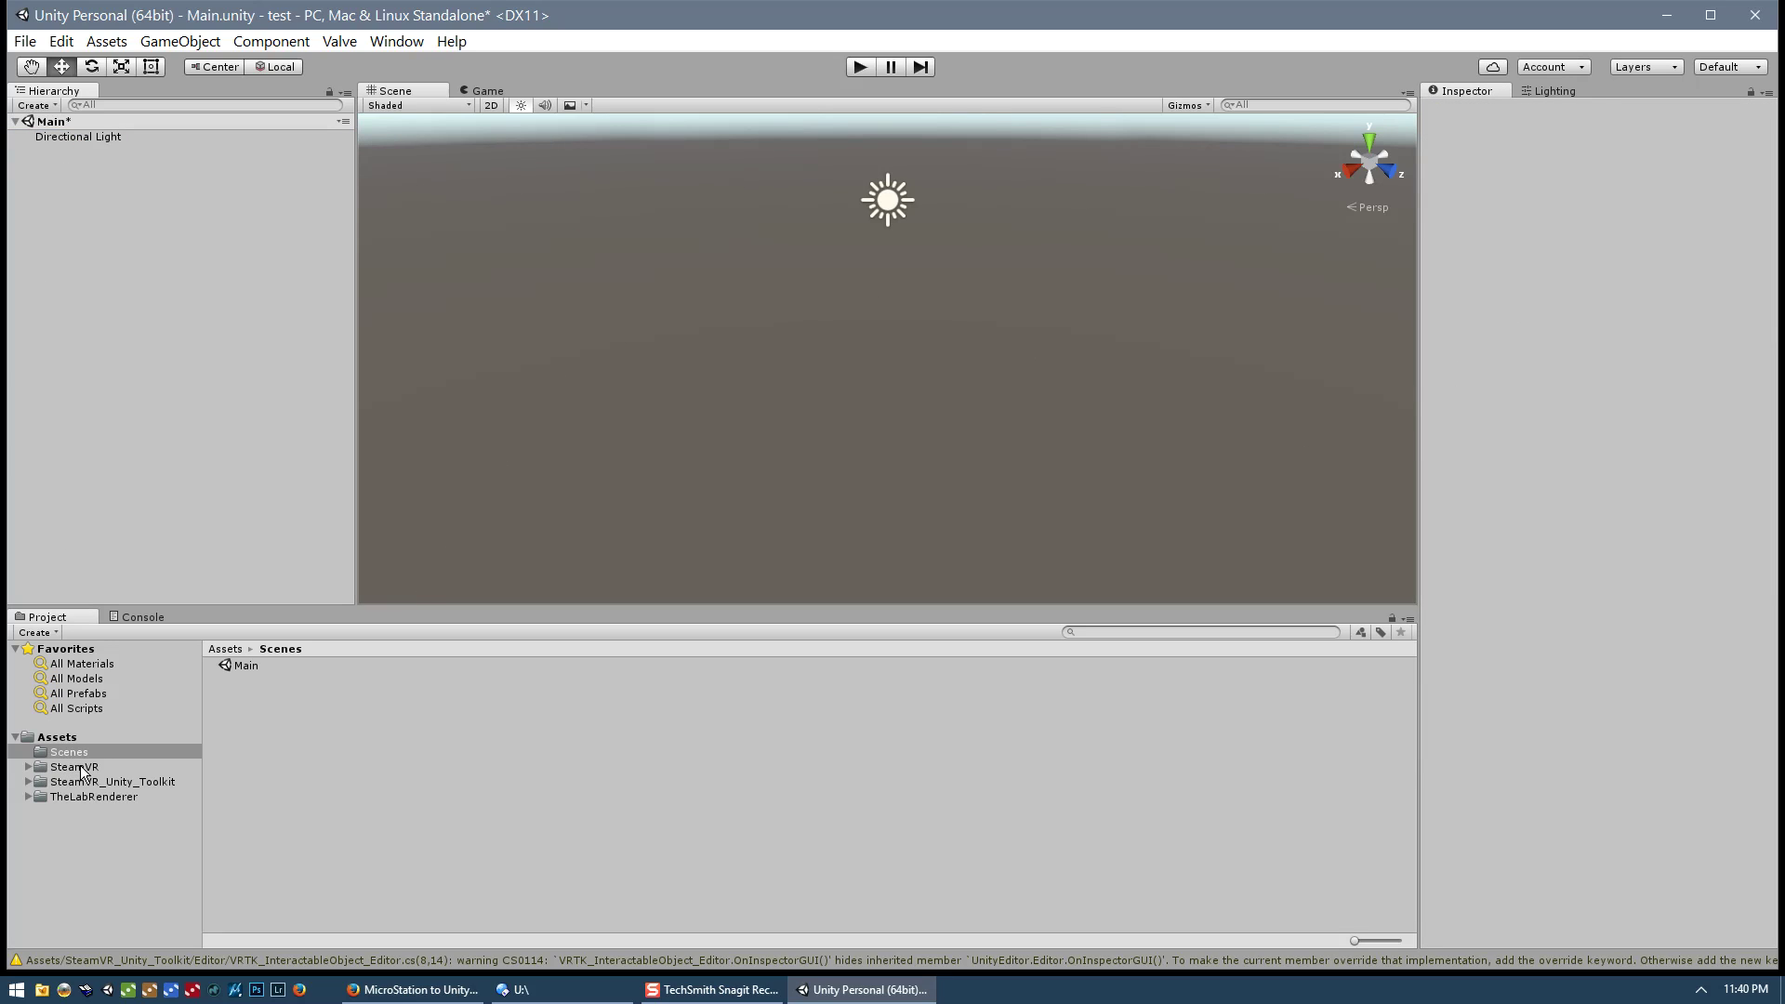
Step: Add the [CameraRig] prefab from the SteamVR Prefabs folder to the Main scene
{"action": "left_click", "coordinate": [29, 767]}
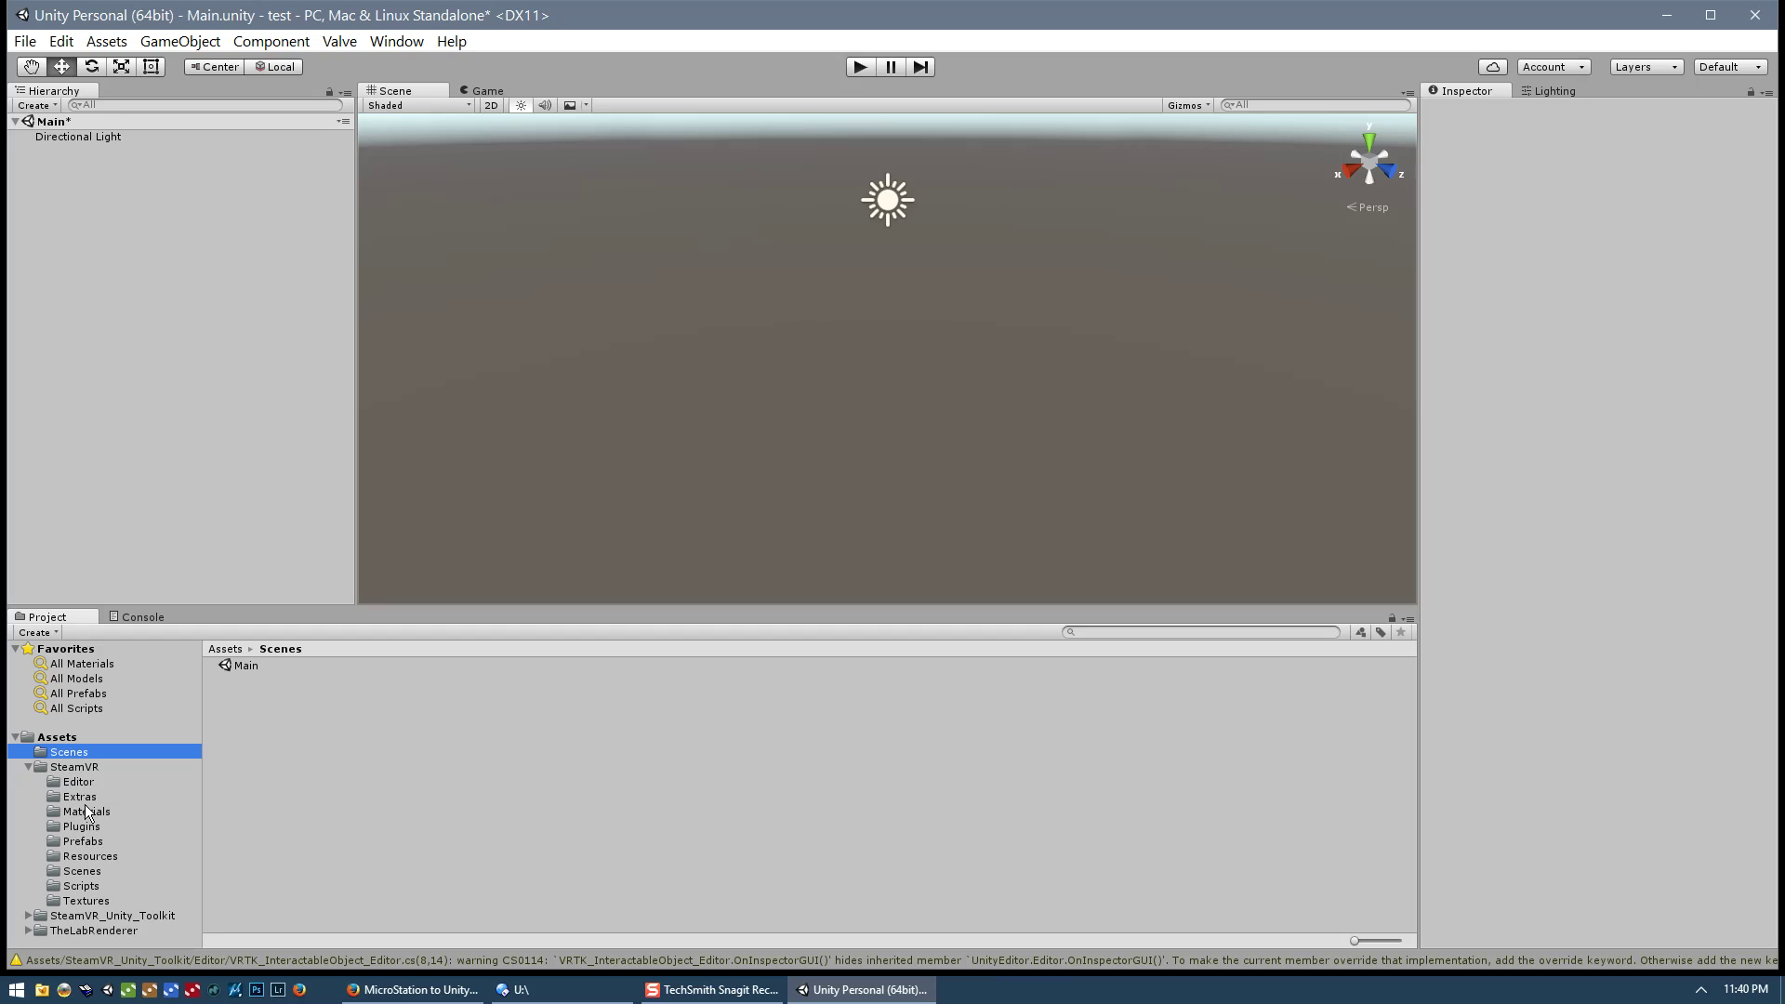
{"action": "left_click", "coordinate": [87, 841]}
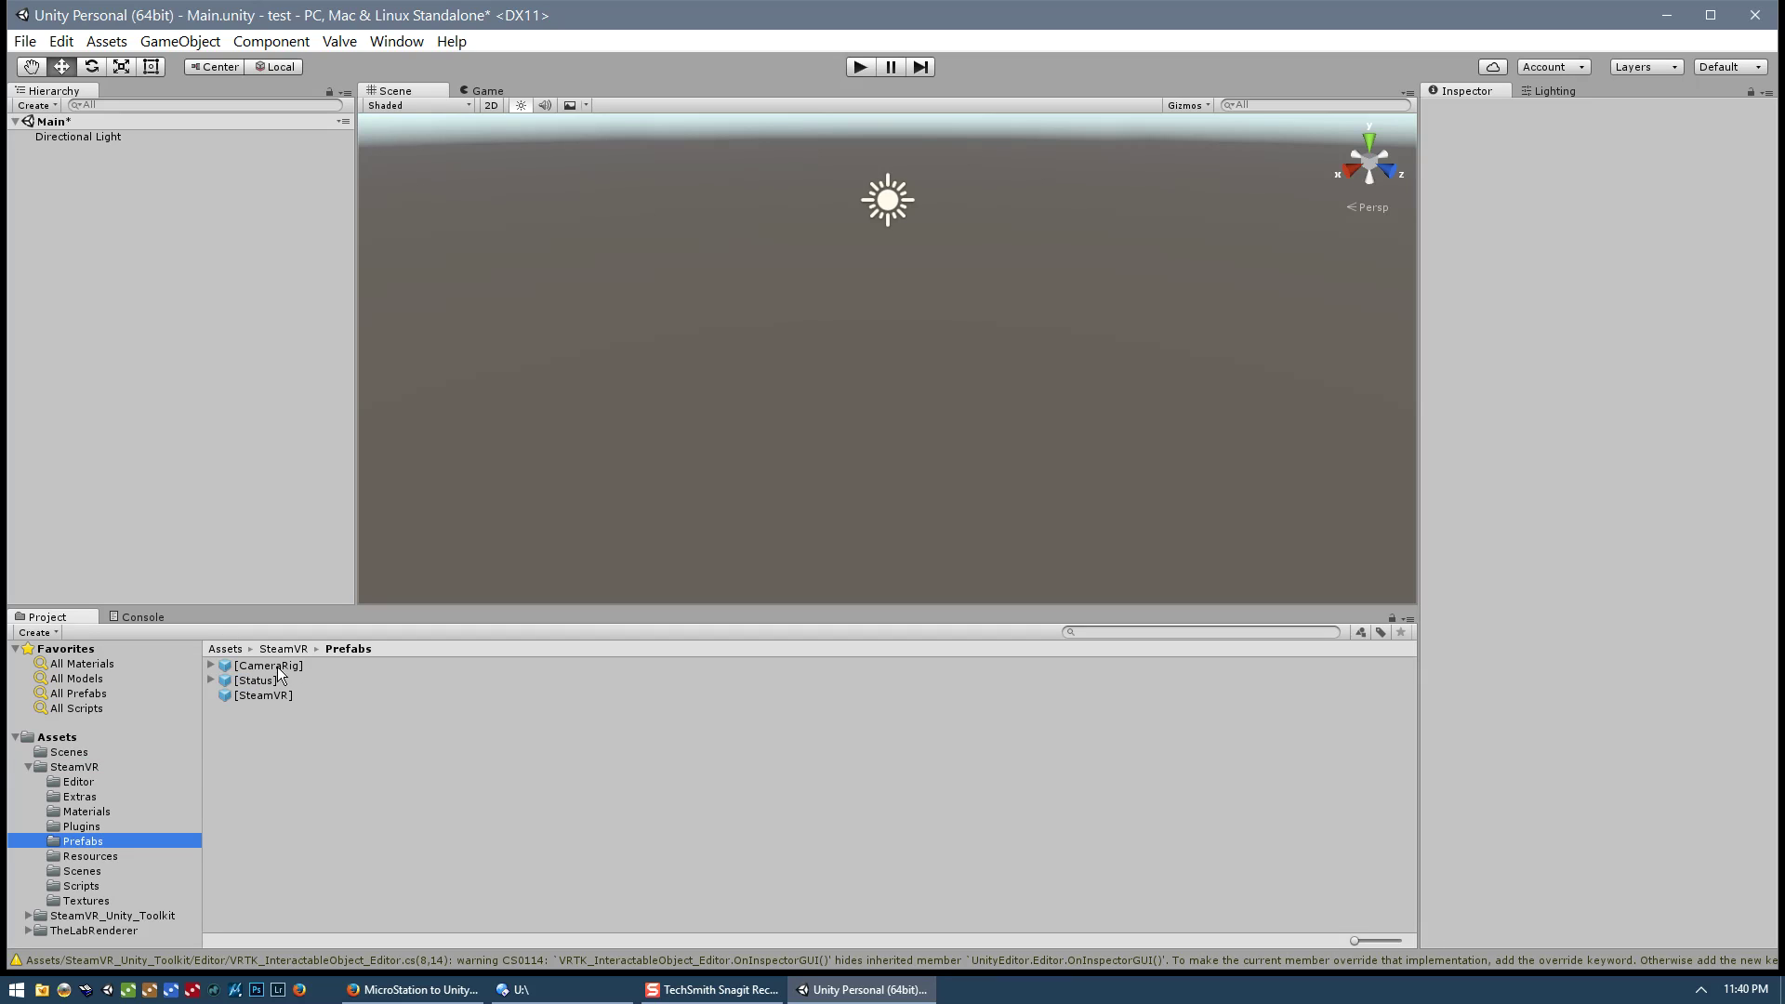
{"action": "left_click_drag", "start_coordinate": [284, 665], "coordinate": [100, 247]}
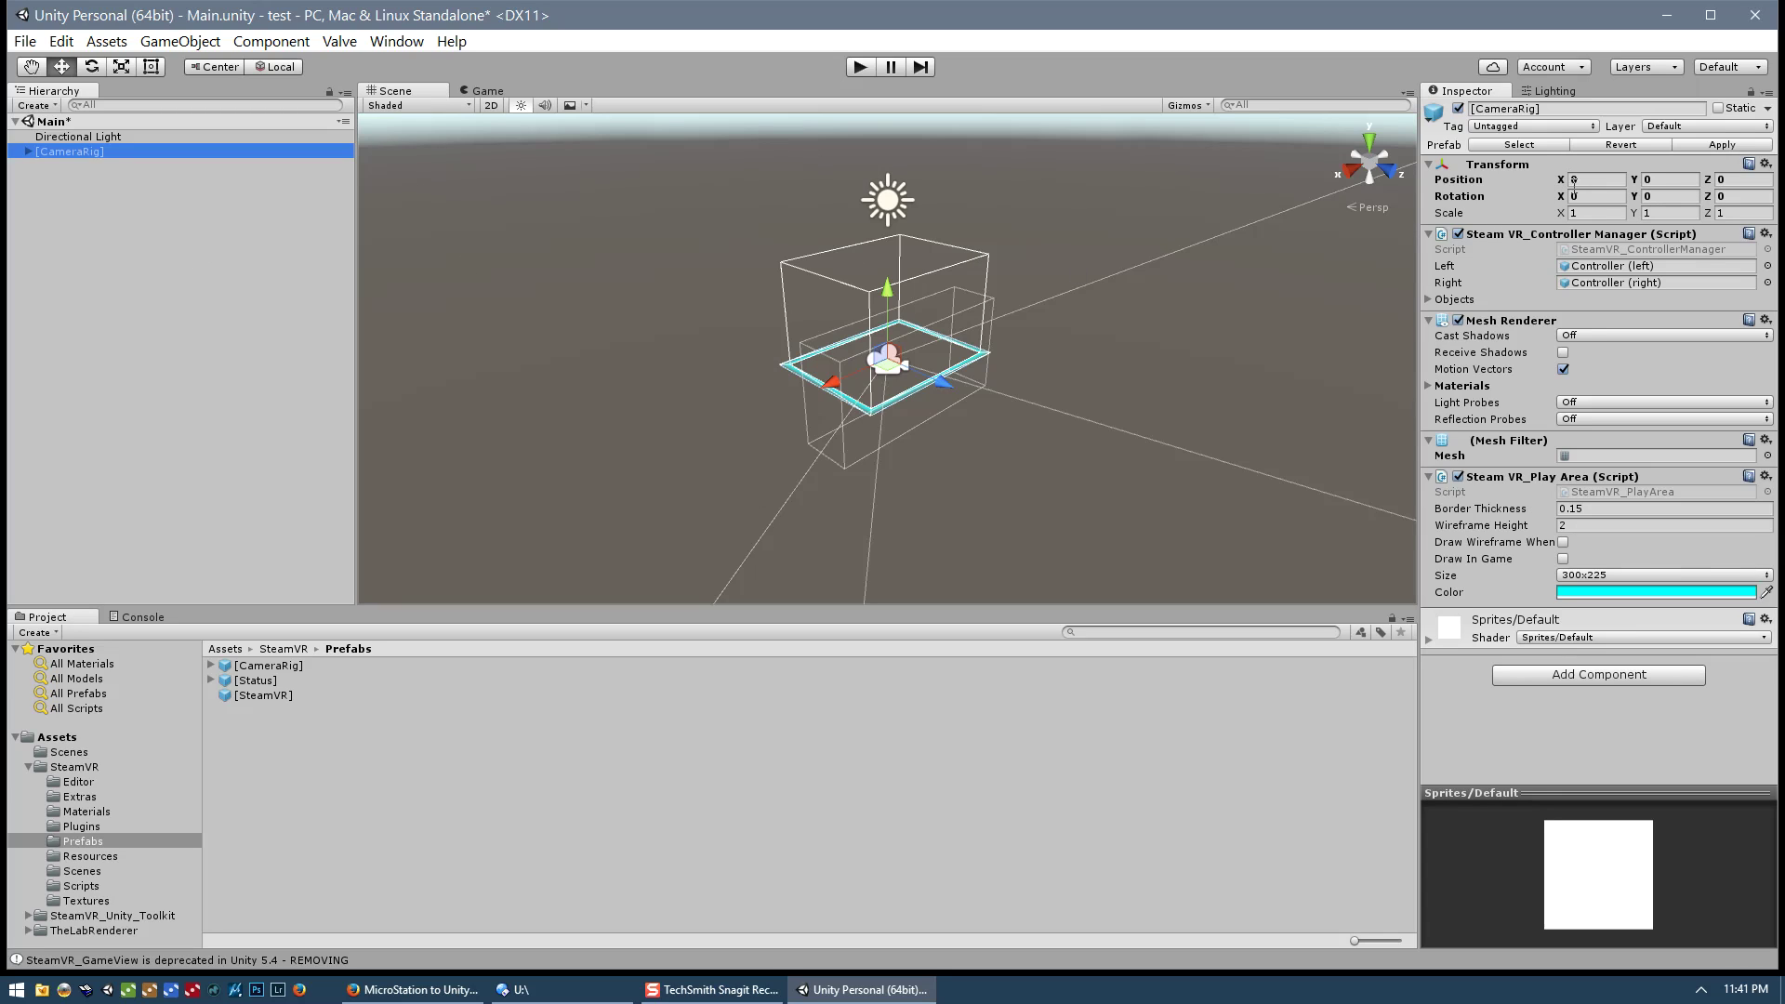
Step: Expand the [CameraRig] and its Camera (head) object, and inspect the components of Camera (eye)
{"action": "left_click", "coordinate": [28, 151]}
{"action": "left_click", "coordinate": [41, 196]}
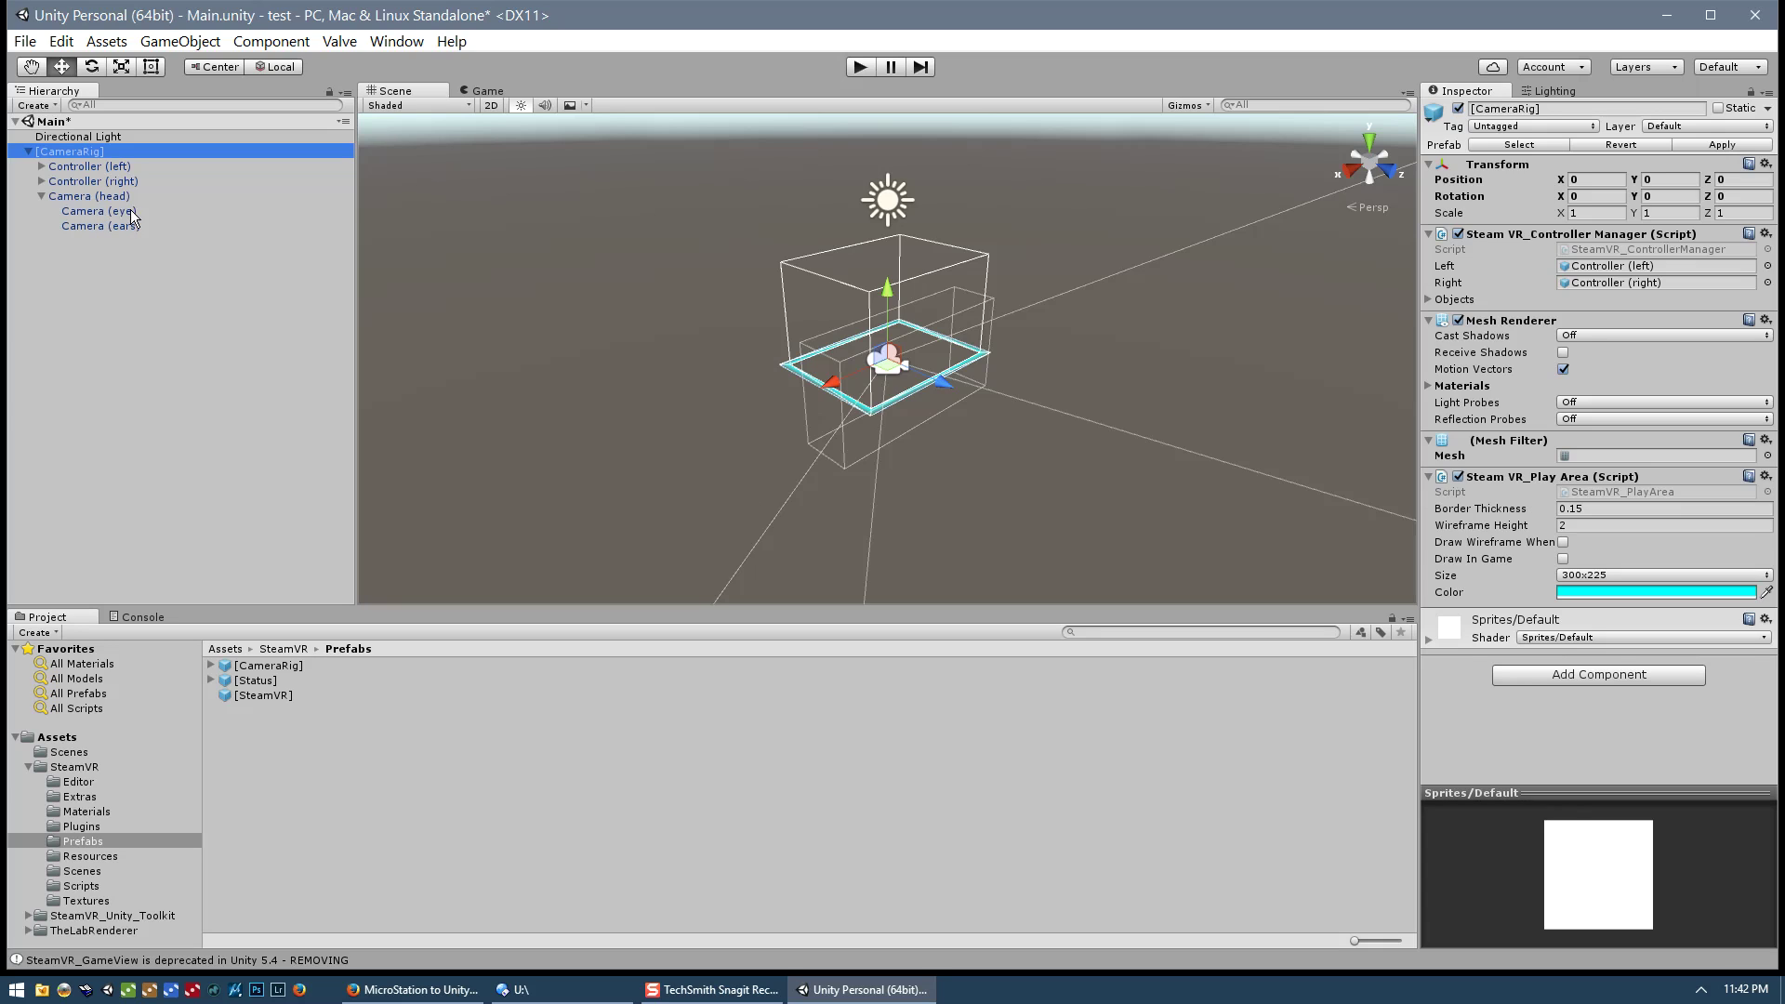
{"action": "left_click", "coordinate": [94, 211]}
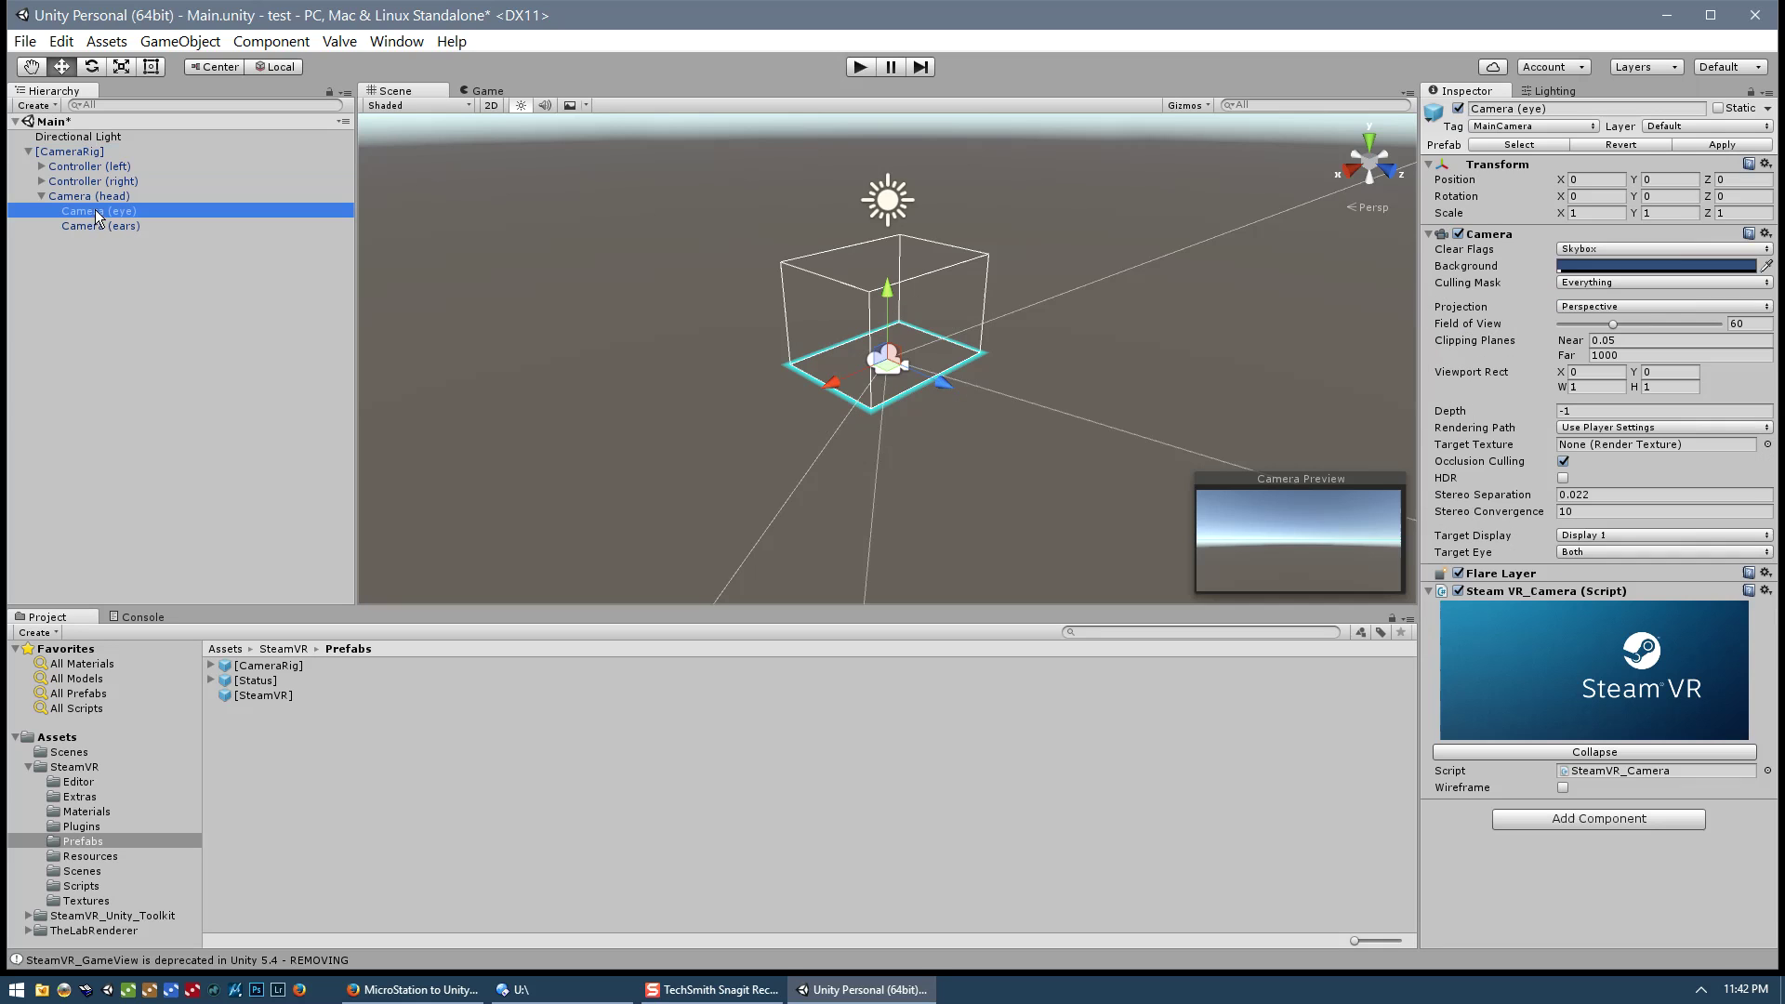
Step: Turn off Draw In Game and set the size to Calibrated in the [CameraRig]'s play area script
{"action": "left_click", "coordinate": [71, 152]}
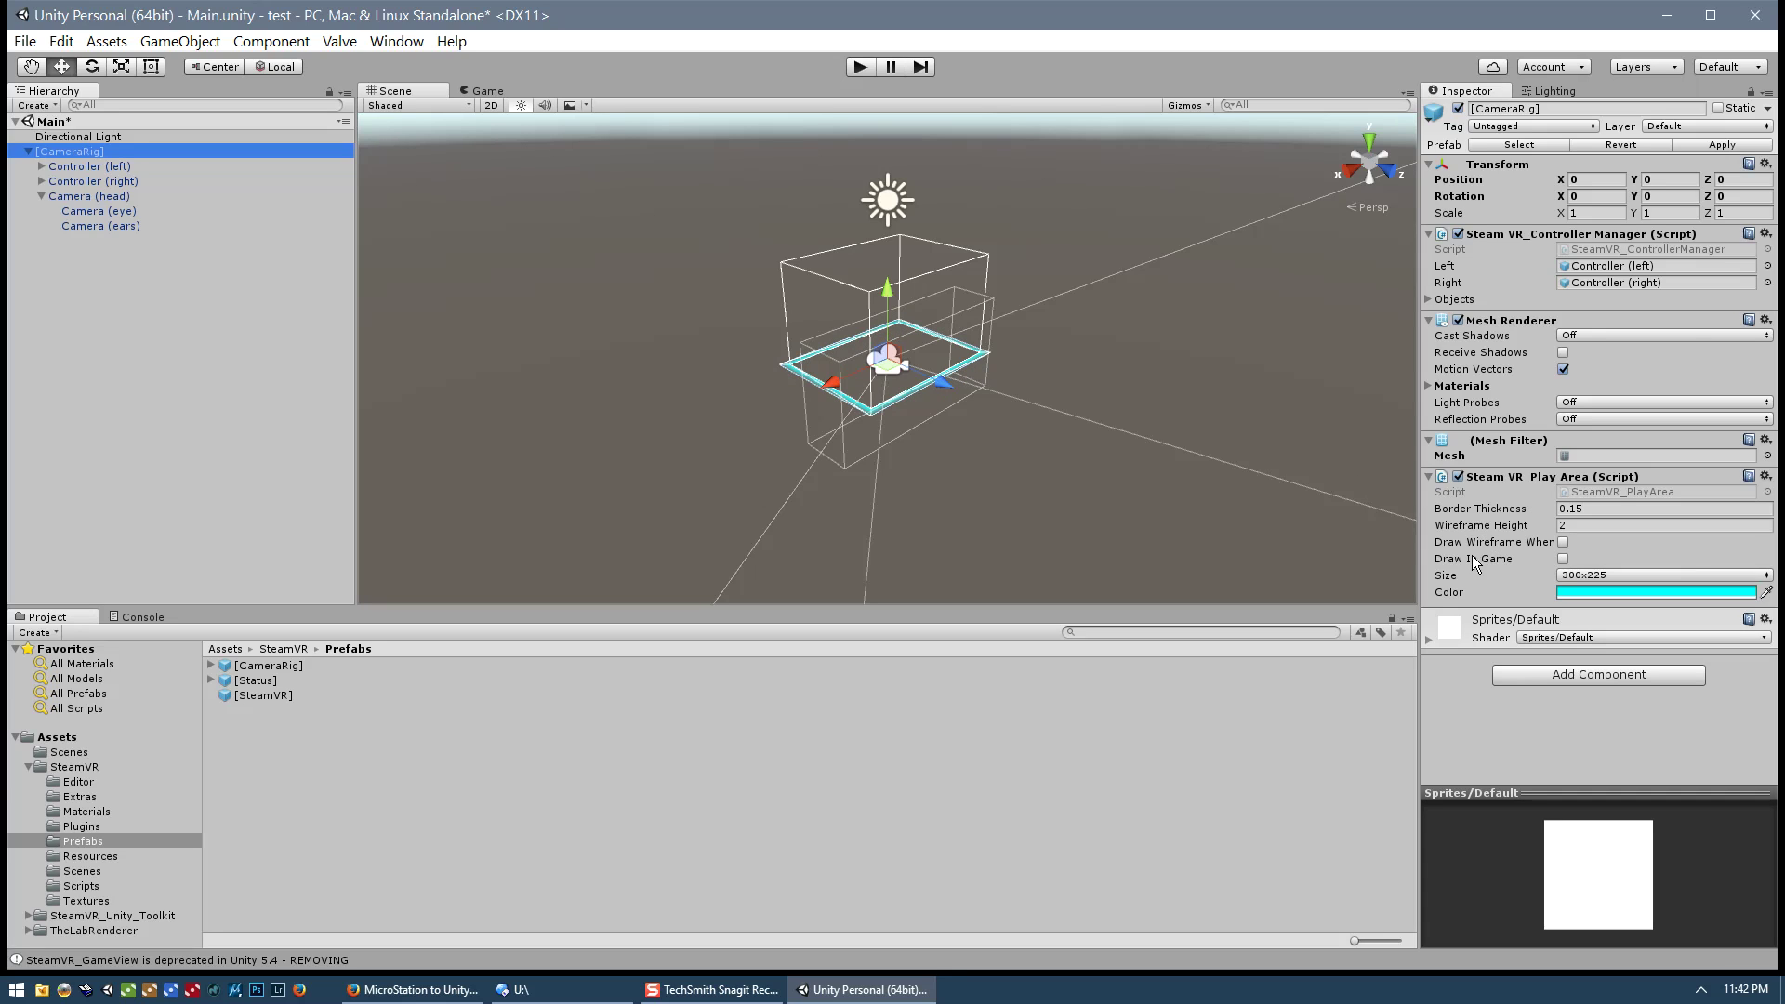
{"action": "left_click", "coordinate": [1563, 559]}
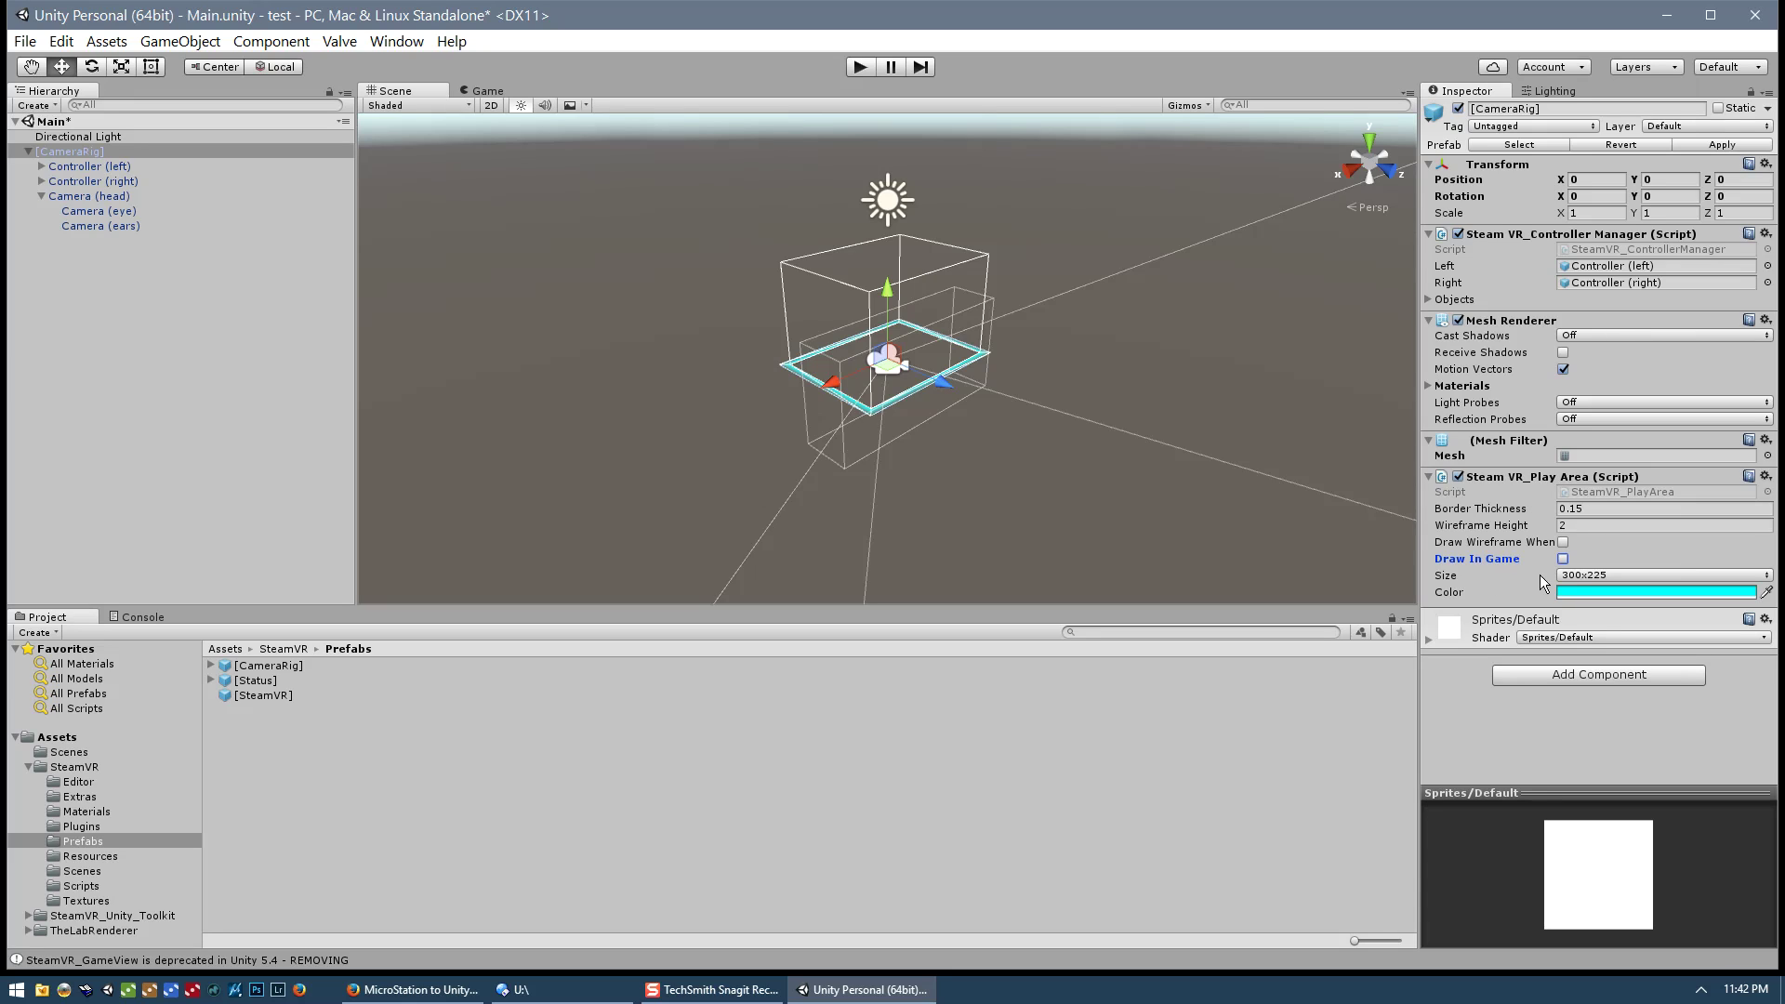
{"action": "left_click", "coordinate": [1584, 574]}
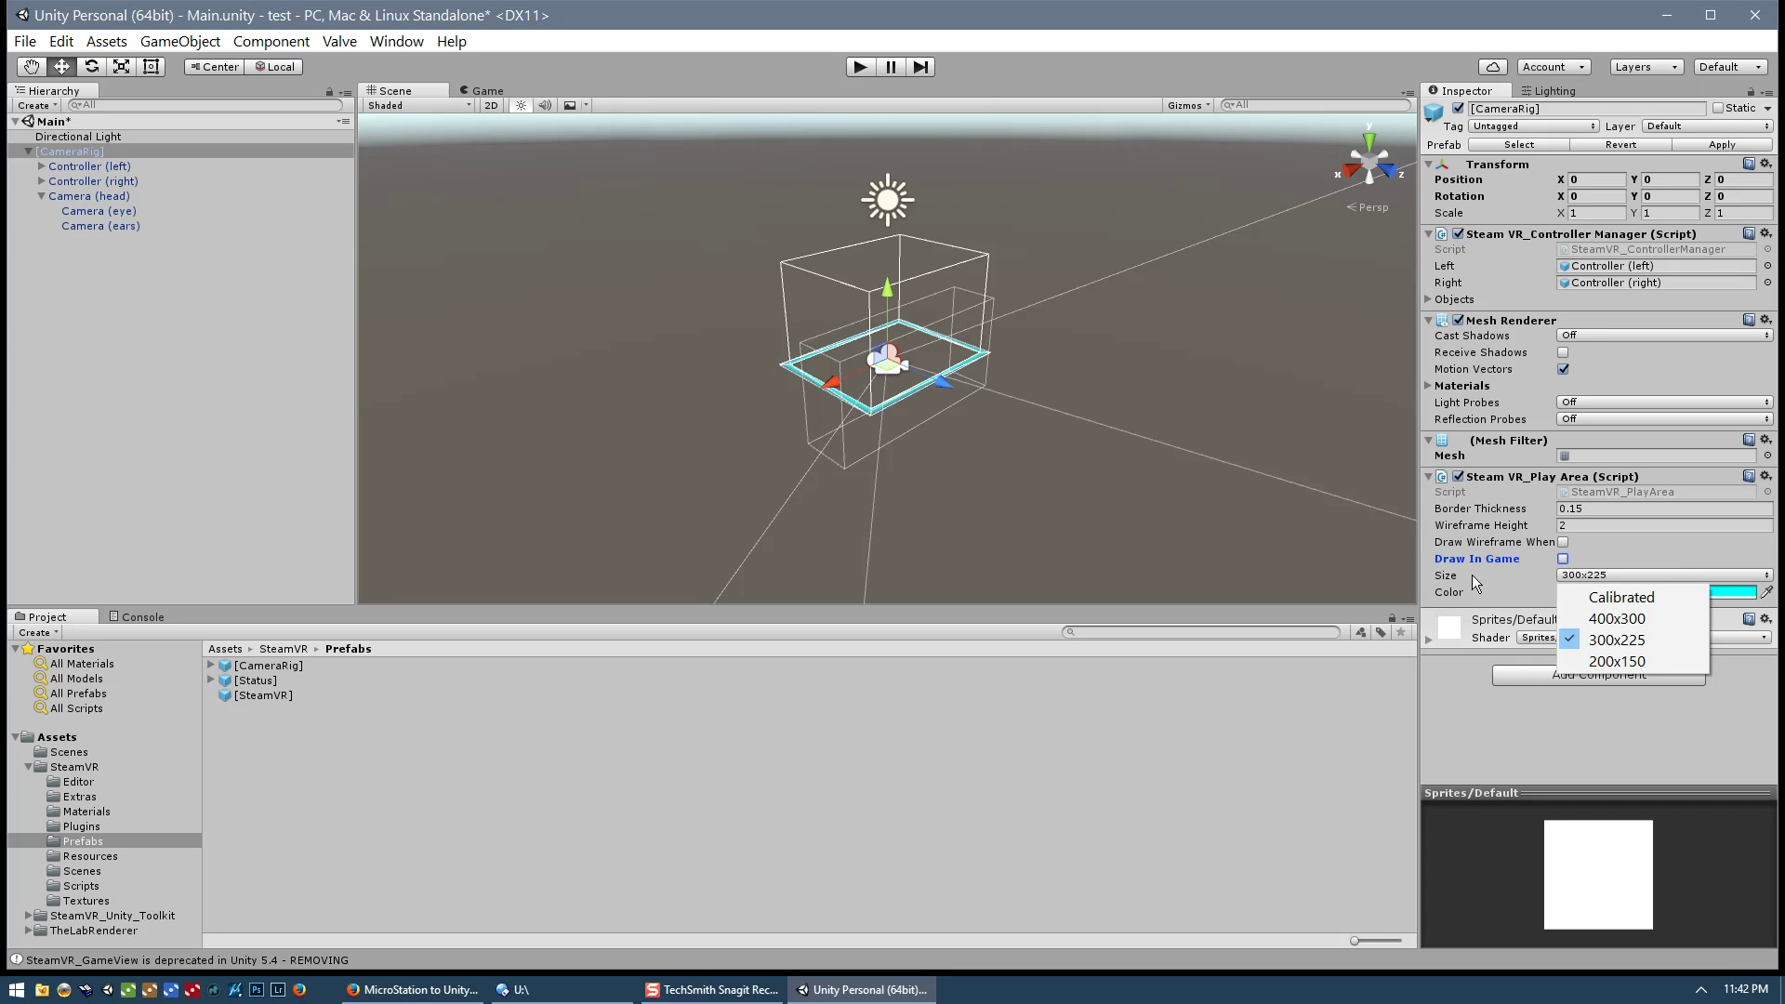
{"action": "left_click", "coordinate": [1630, 597]}
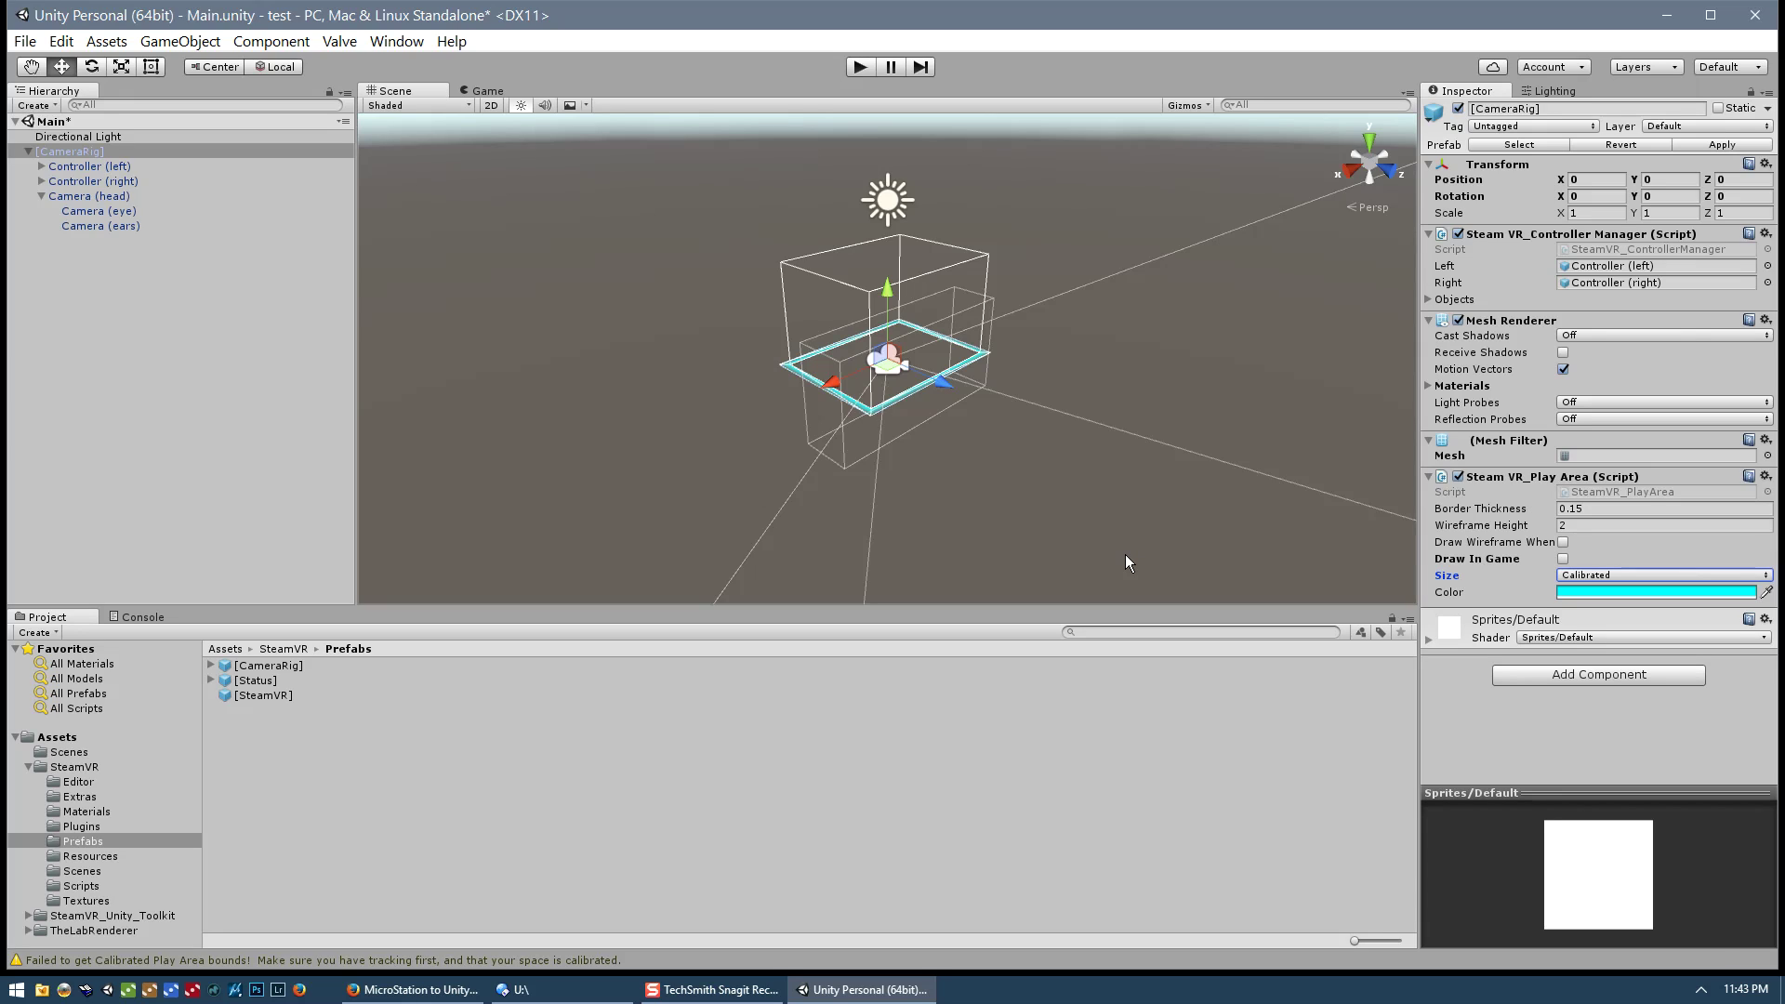
Step: Attach the VRTK_ControllerEvents script from the SteamVR_Unity_Toolkit Scripts folder to the left and right controllers
{"action": "left_click", "coordinate": [30, 766]}
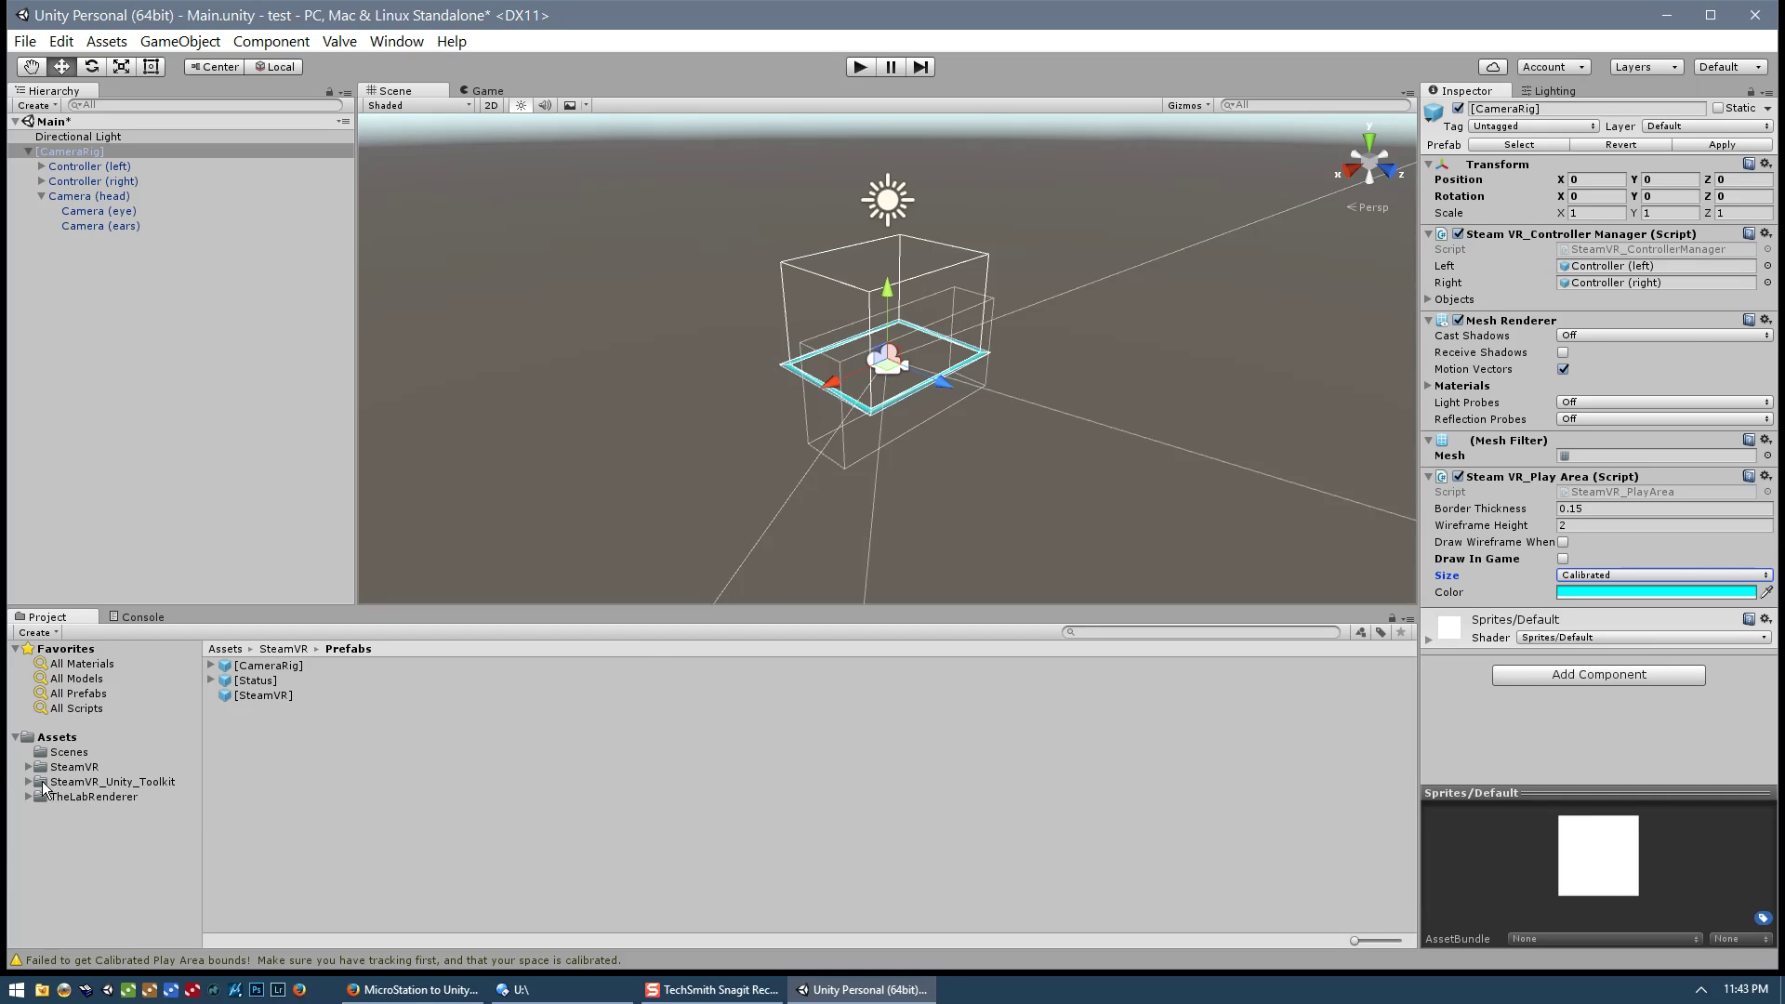
{"action": "left_click", "coordinate": [29, 782]}
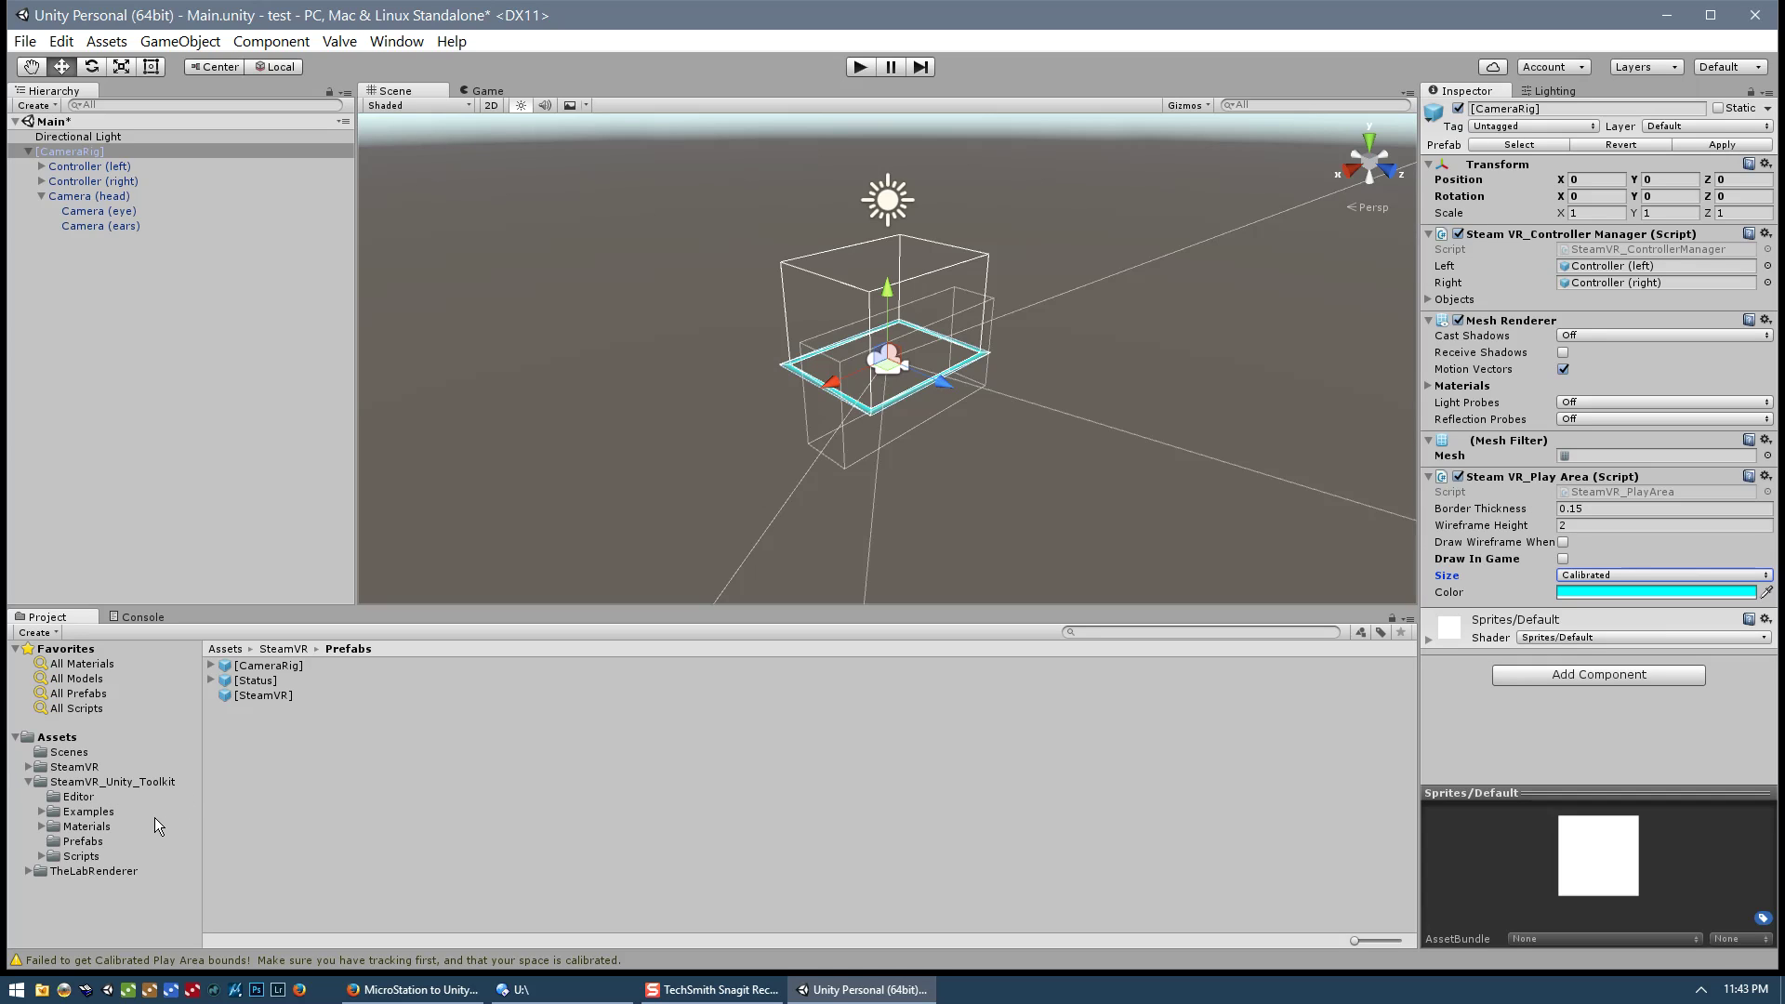
{"action": "left_click", "coordinate": [82, 856]}
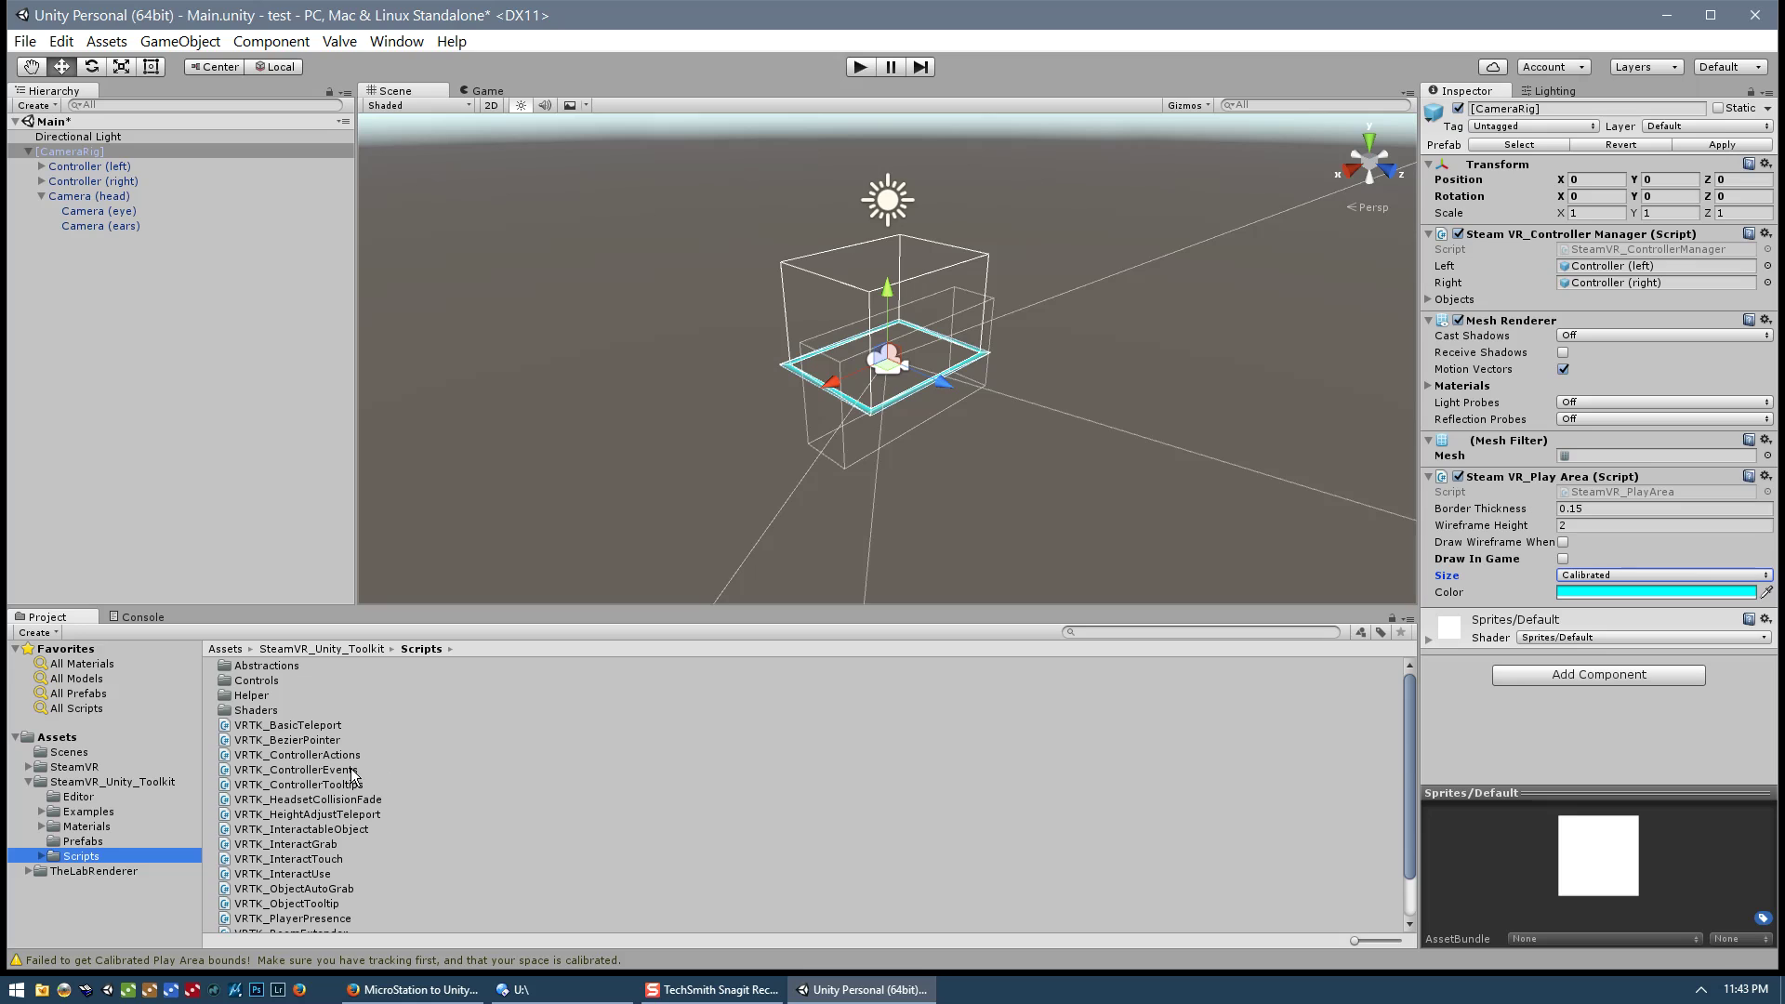
{"action": "left_click", "coordinate": [331, 770]}
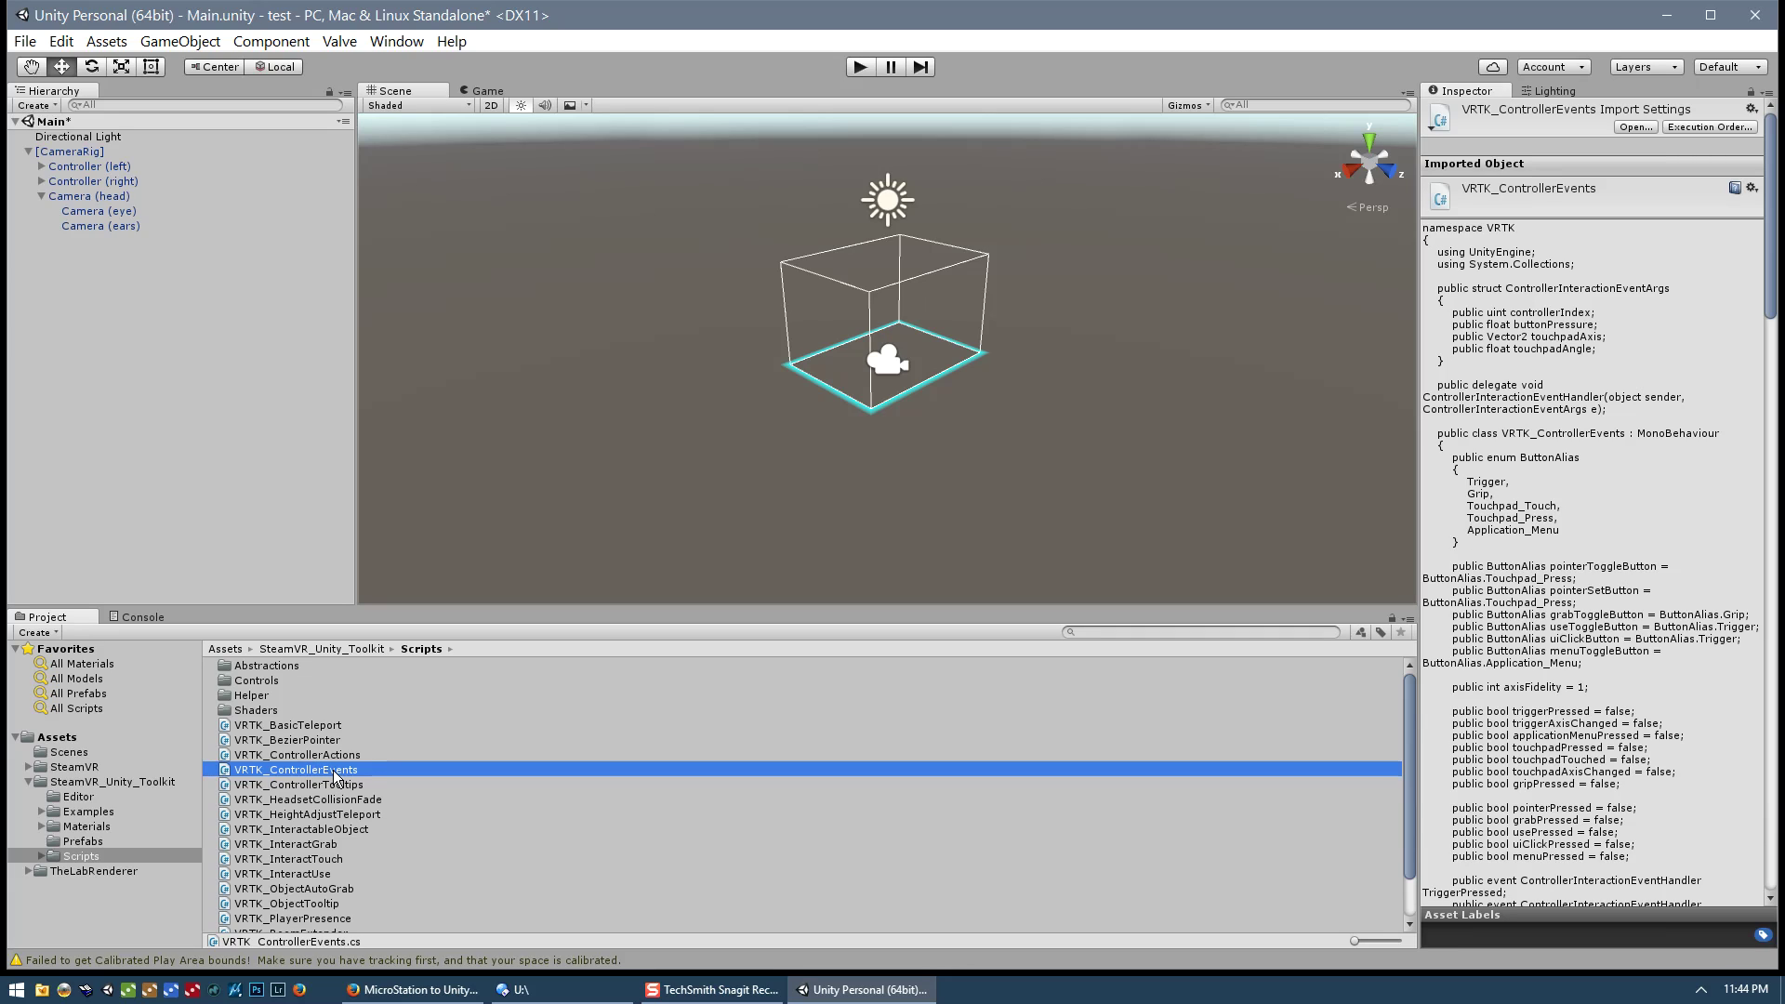
{"action": "left_click_drag", "start_coordinate": [335, 777], "coordinate": [114, 164]}
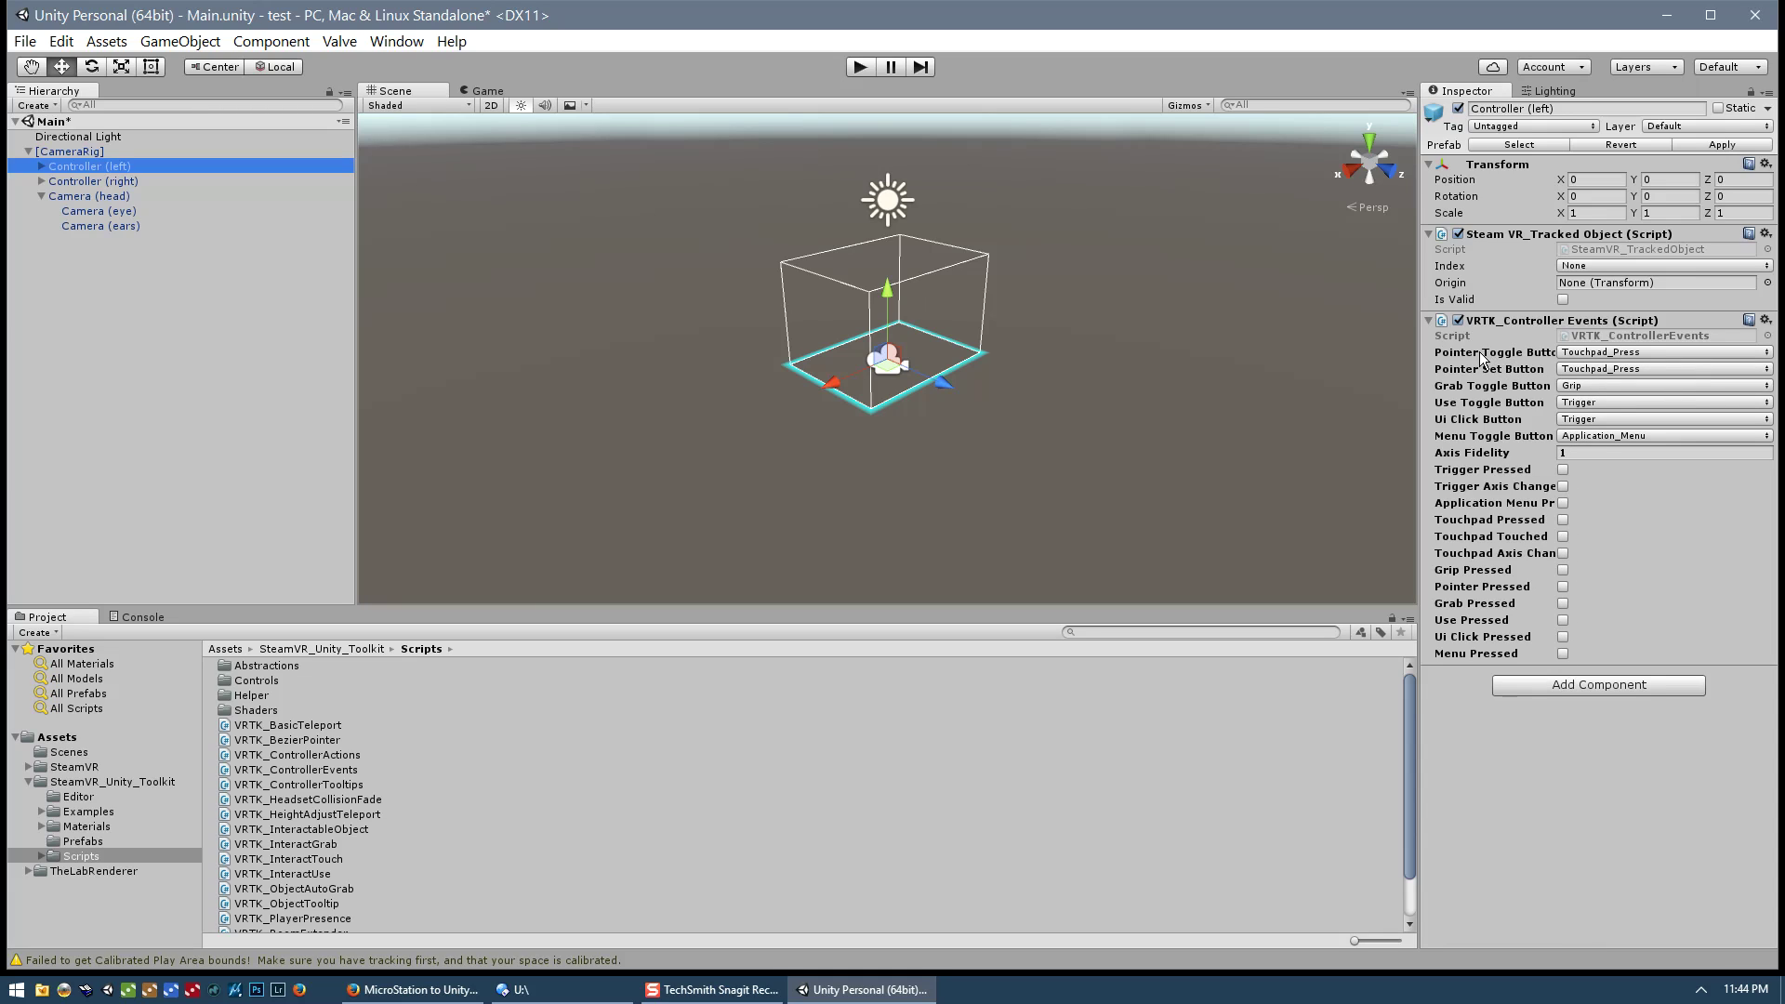
Step: Widen the component details area and examine the VRTK_Controller Events button assignments on the left and right controllers
{"action": "left_click_drag", "start_coordinate": [1420, 360], "coordinate": [1321, 360]}
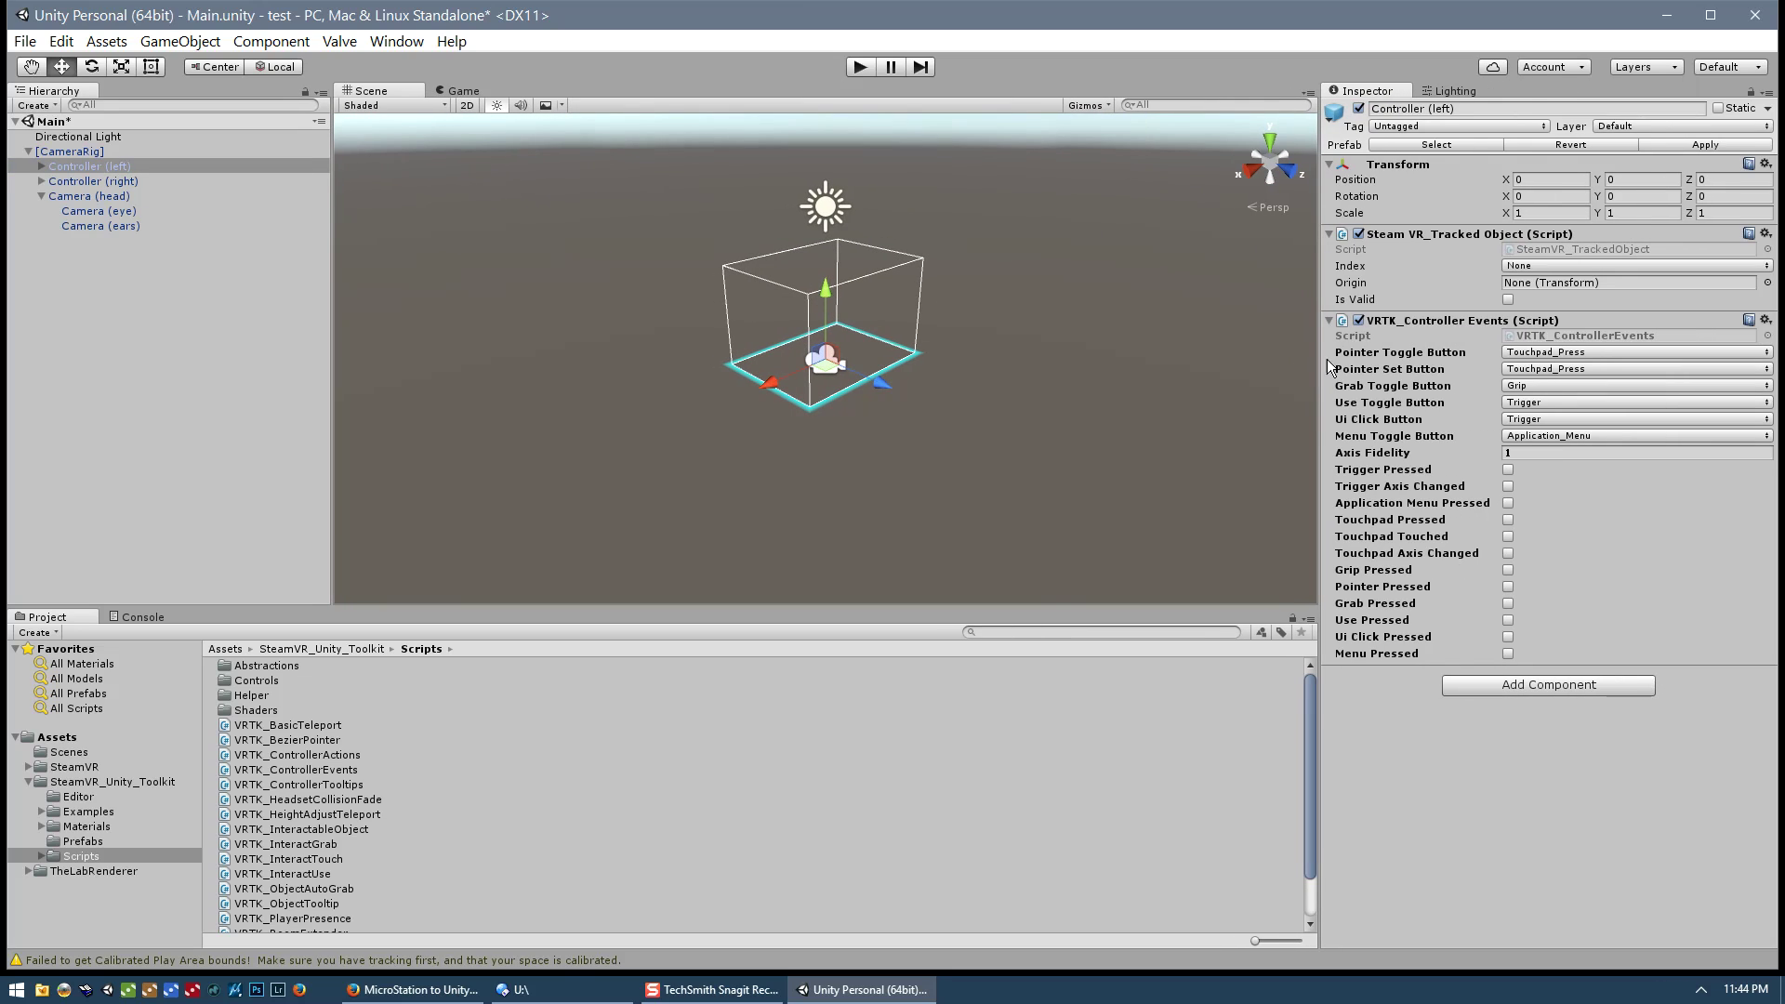
{"action": "left_click", "coordinate": [1529, 353]}
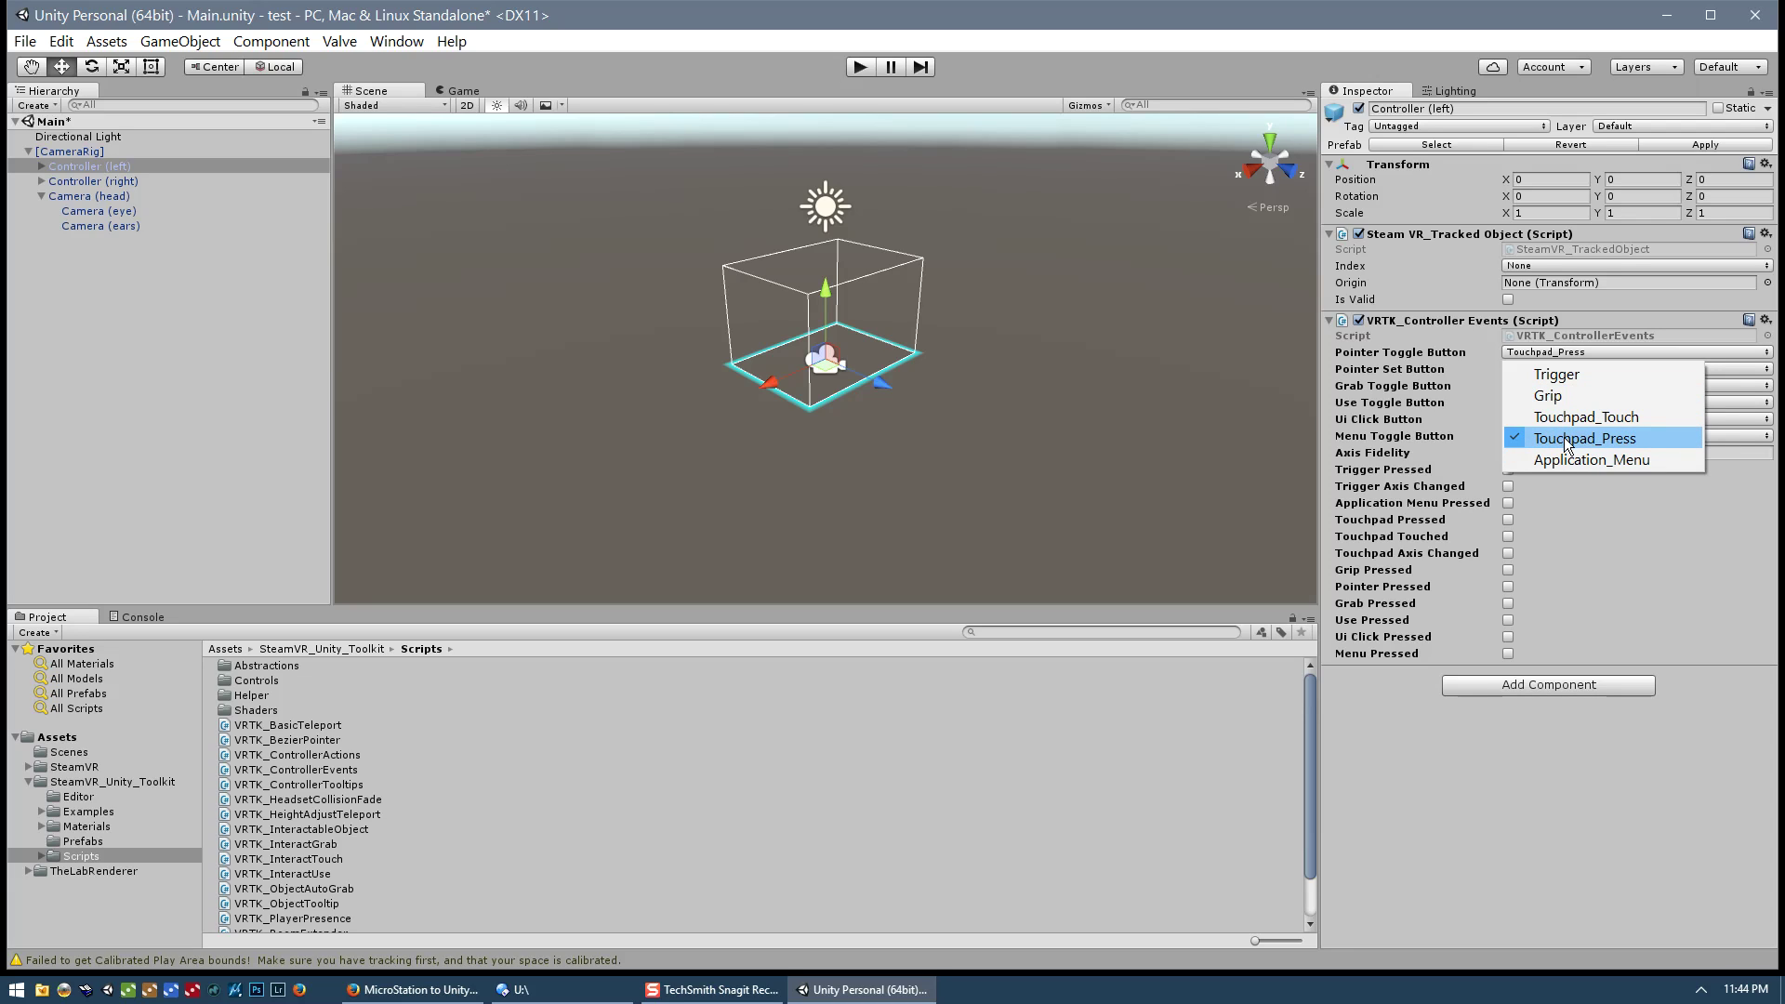
{"action": "left_click", "coordinate": [1638, 553]}
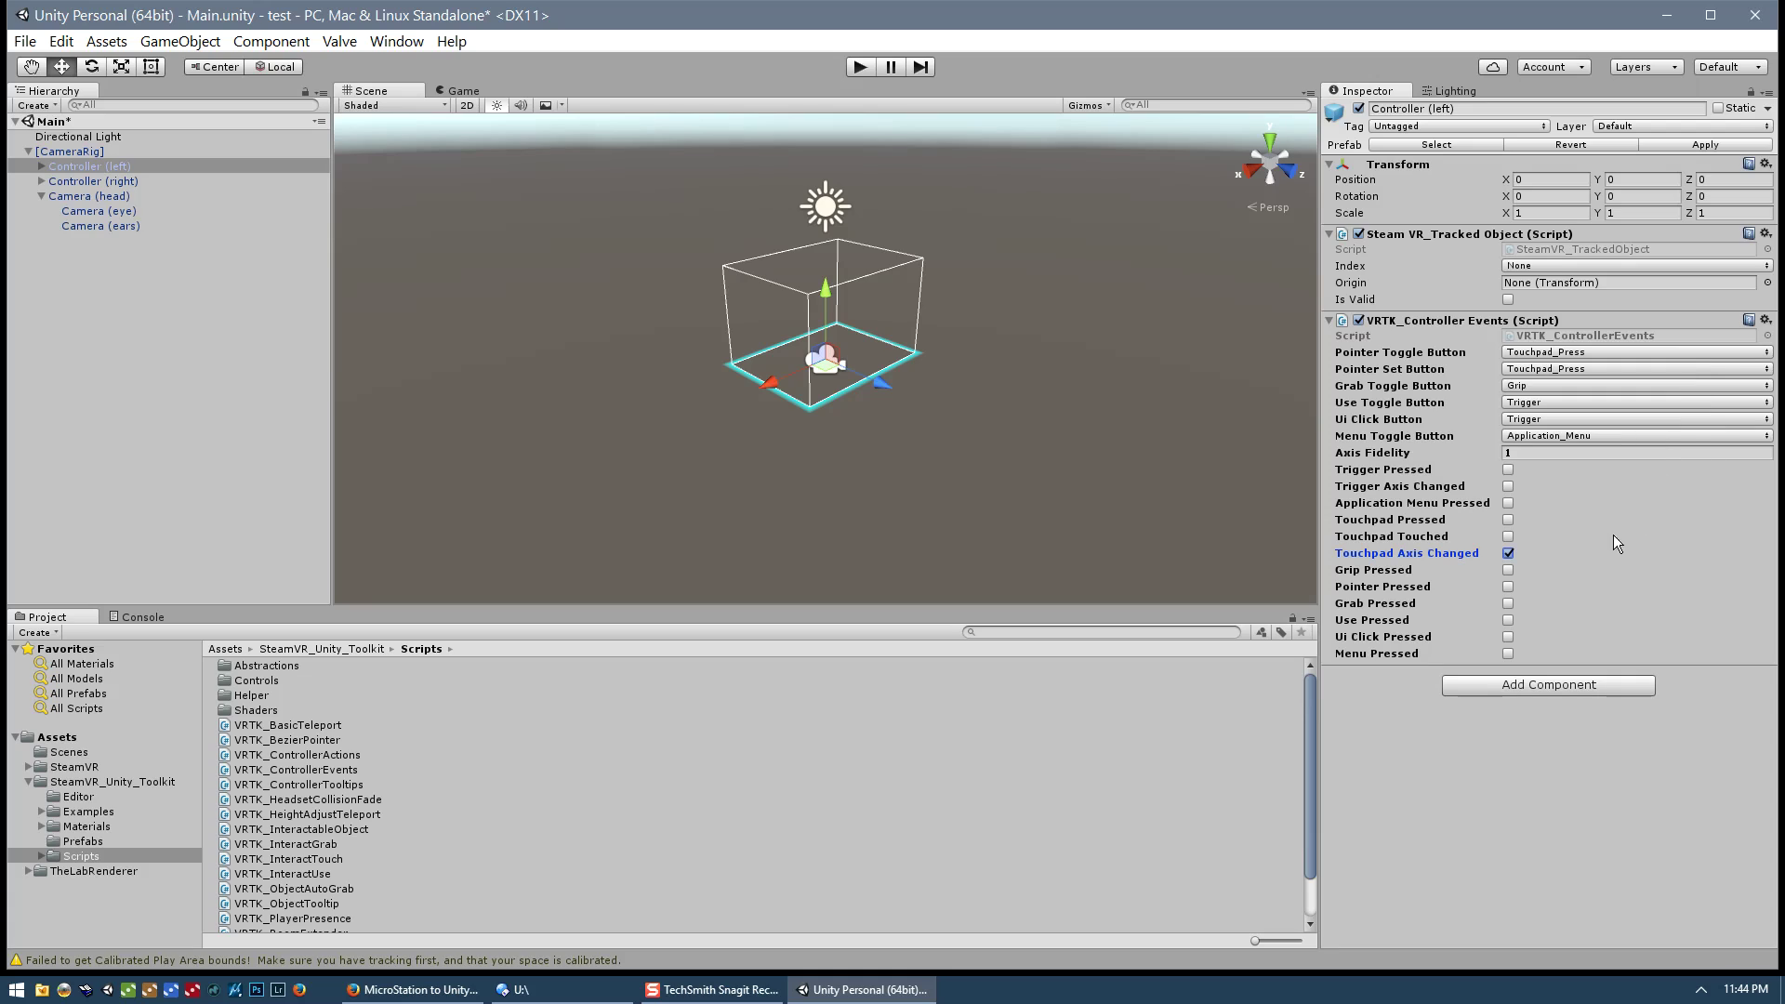
{"action": "left_click", "coordinate": [1508, 553]}
{"action": "left_click", "coordinate": [133, 184]}
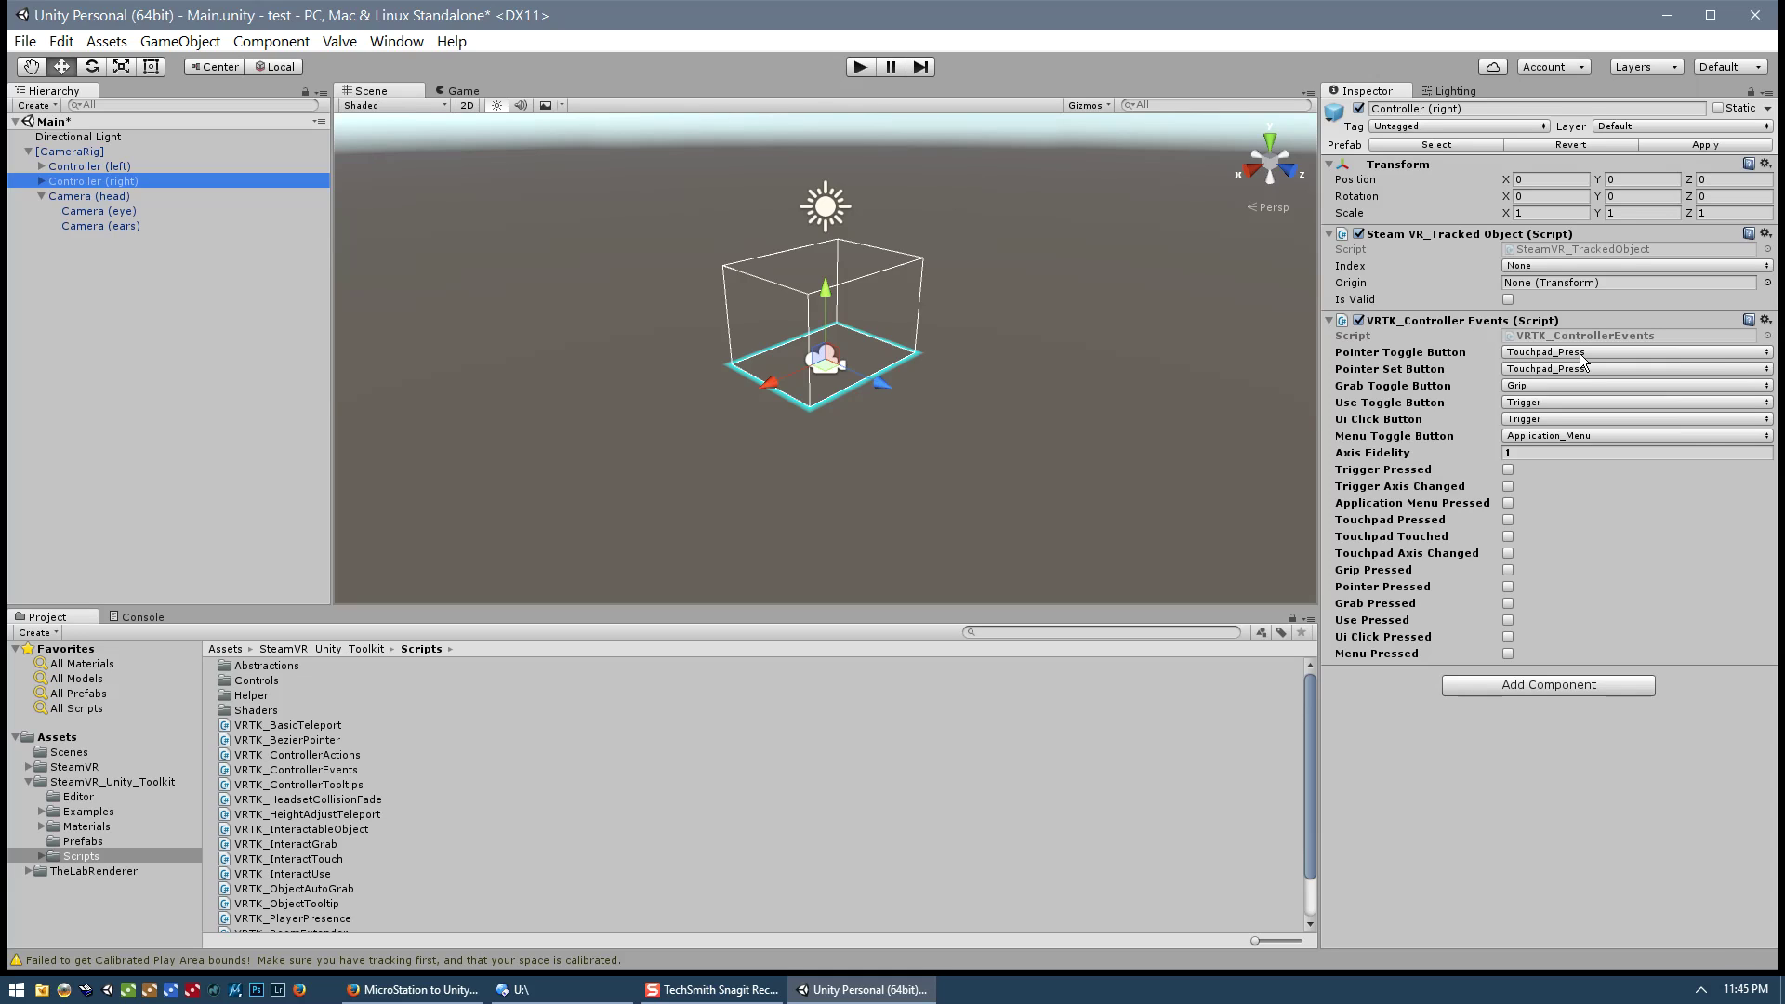
Step: Enlarge the project asset area and compare the VRTK_BezierPointer and VRTK_SimplePointer scripts
{"action": "left_click", "coordinate": [316, 741]}
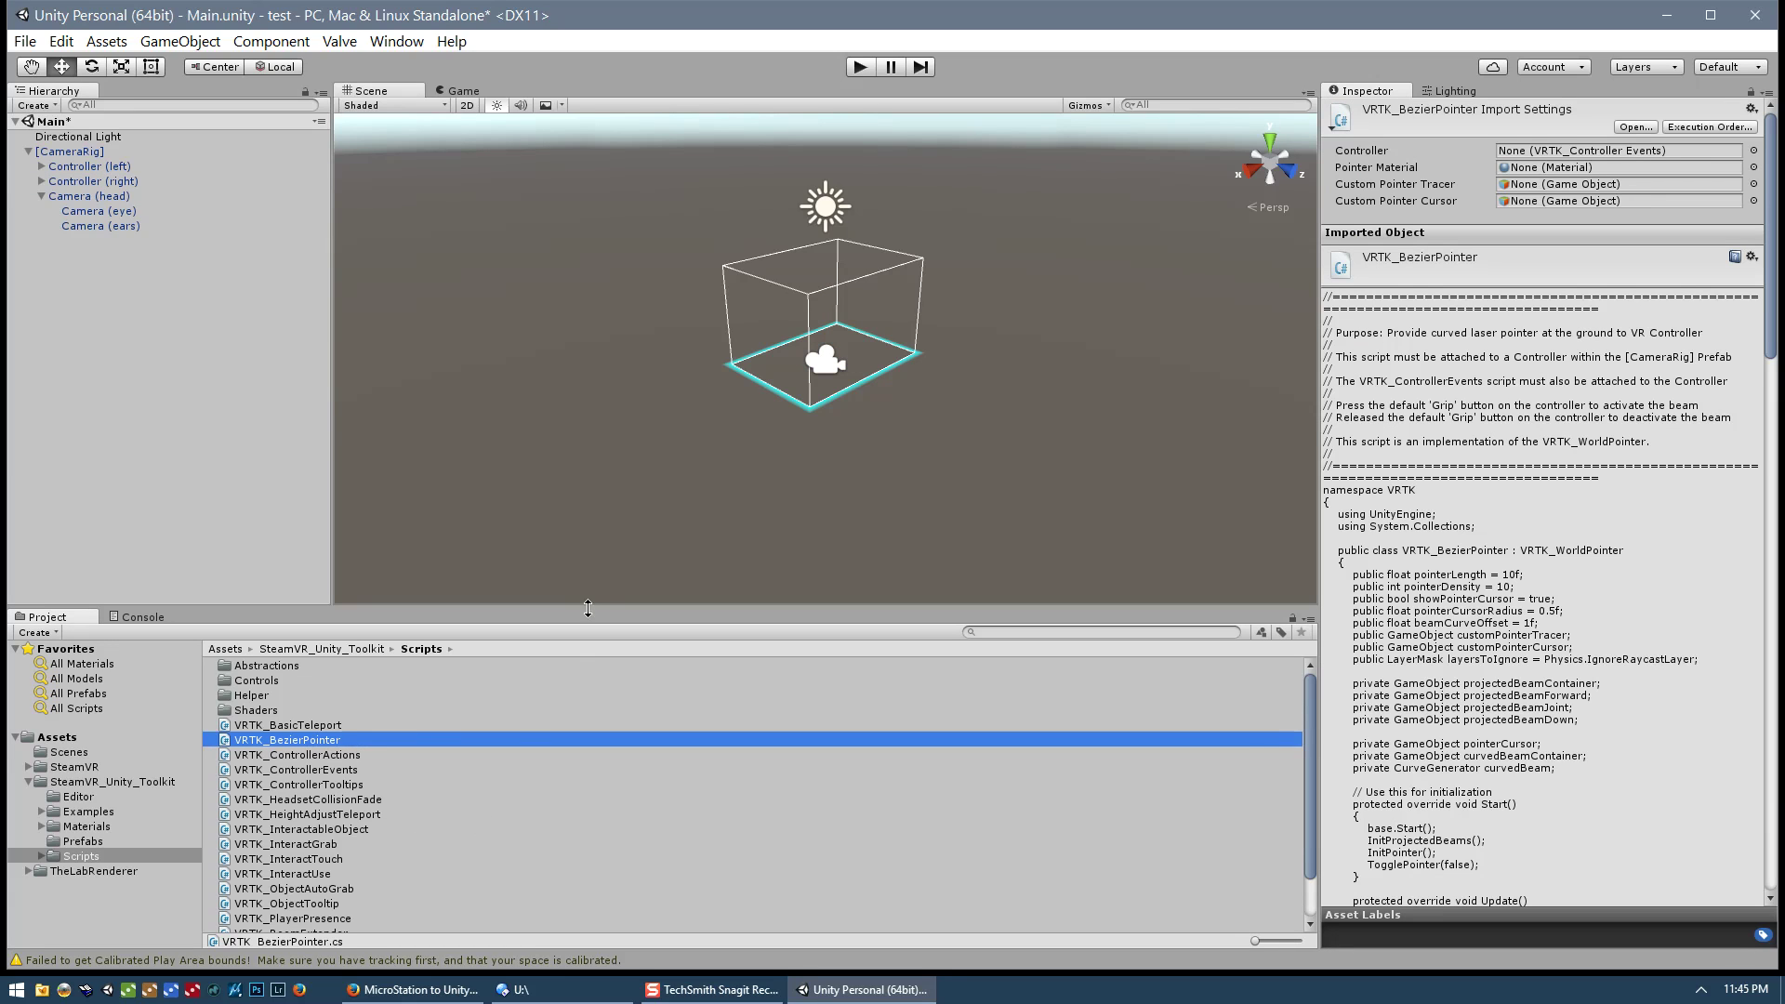
{"action": "left_click_drag", "start_coordinate": [598, 606], "coordinate": [605, 536]}
{"action": "left_click", "coordinate": [328, 879]}
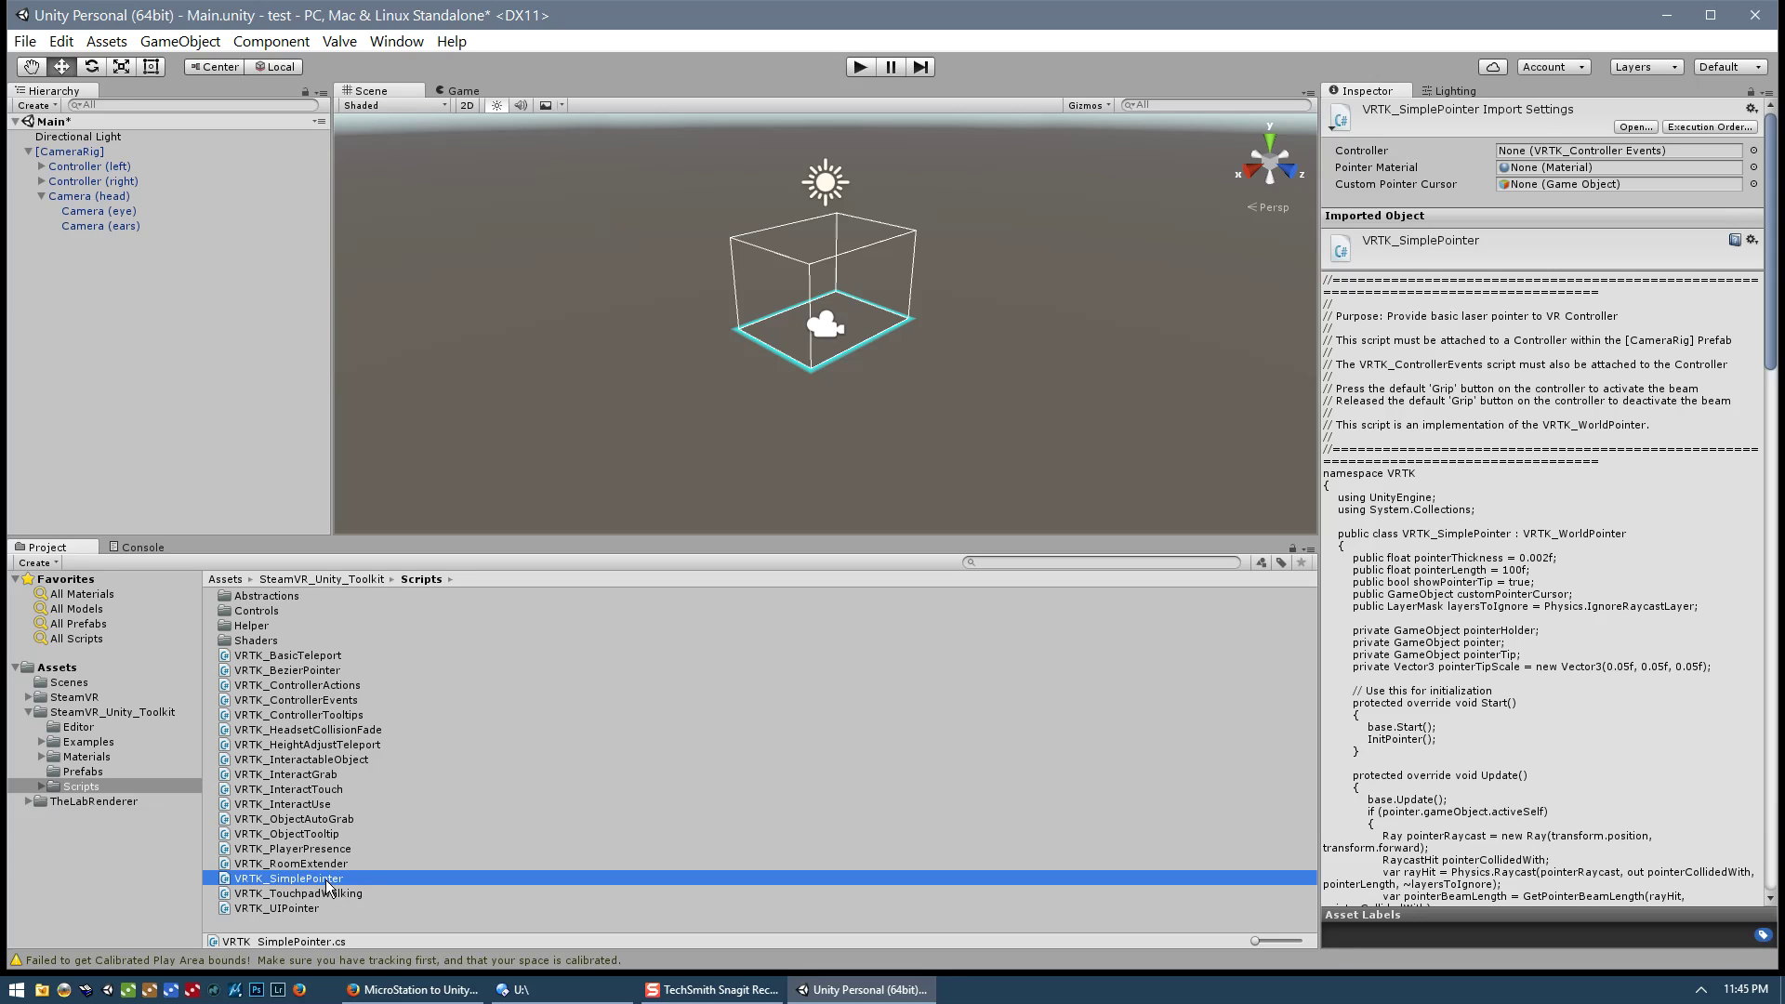
Step: Attach the VRTK_BezierPointer script to both the left and right controllers of the [CameraRig]
{"action": "left_click", "coordinate": [307, 671]}
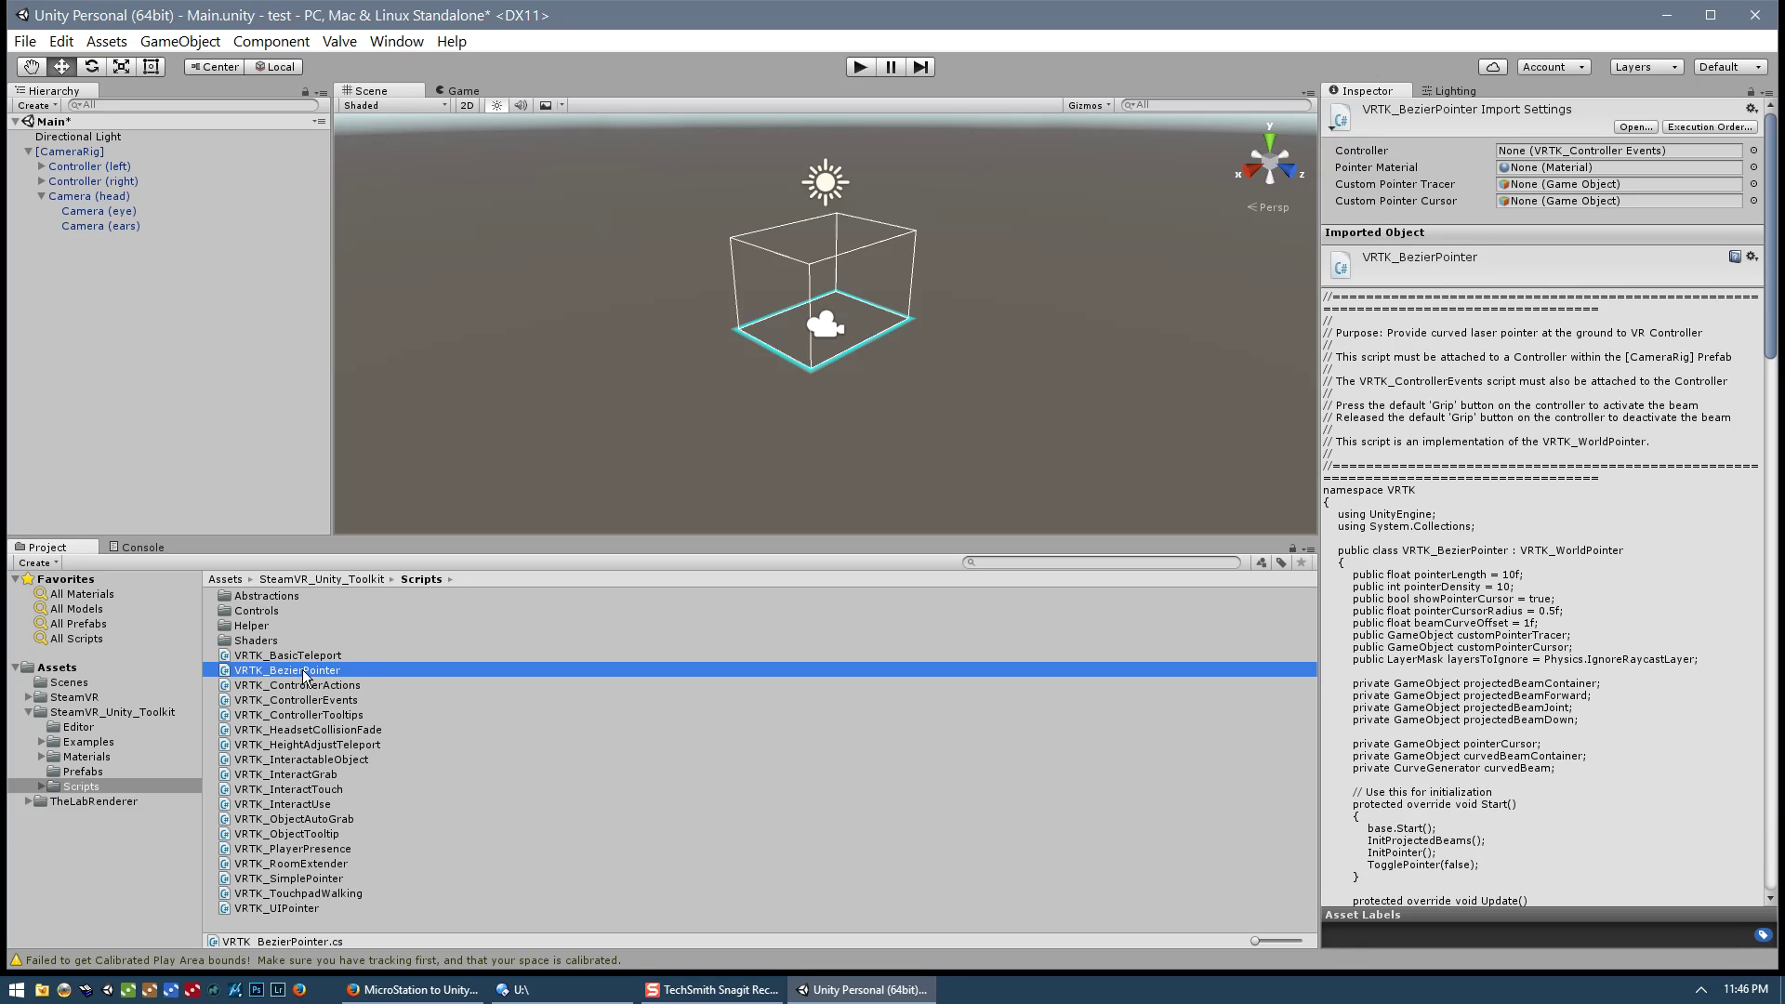
{"action": "left_click_drag", "start_coordinate": [312, 677], "coordinate": [122, 167]}
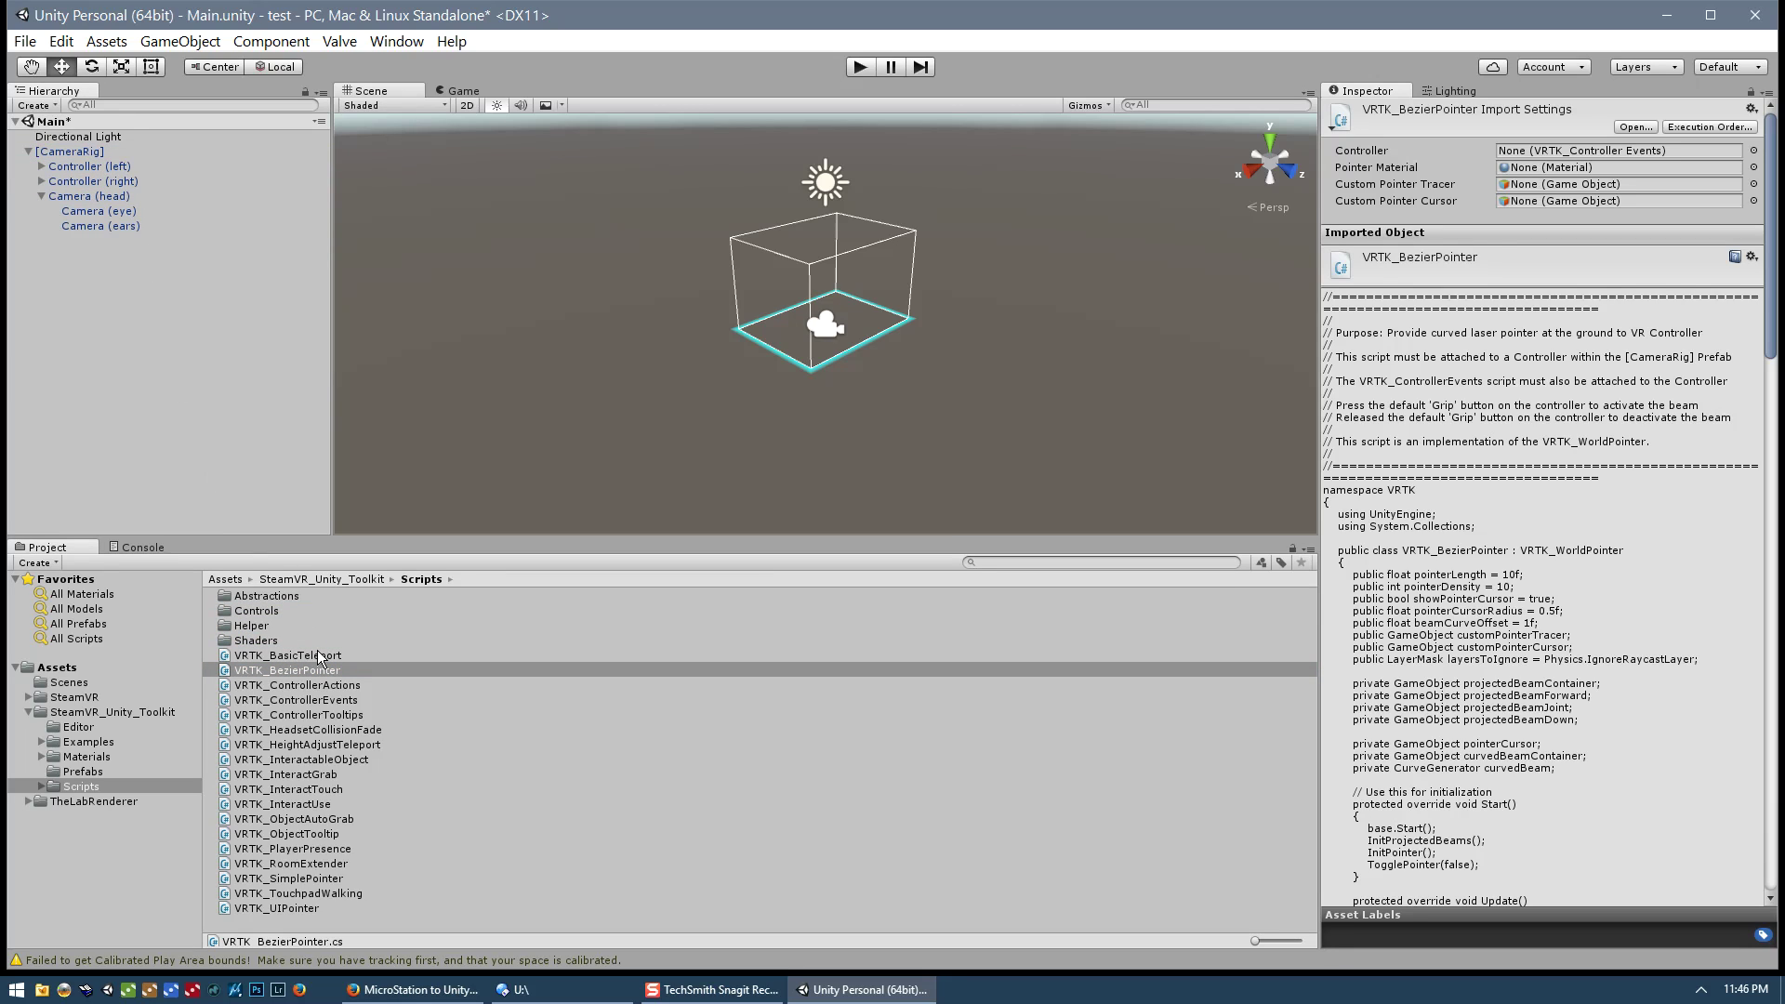
{"action": "left_click_drag", "start_coordinate": [316, 667], "coordinate": [129, 184]}
Step: Set the Bezier pointer's Pointer Length to 15 and Pointer Density to 20 on the left controller
{"action": "left_click", "coordinate": [119, 170]}
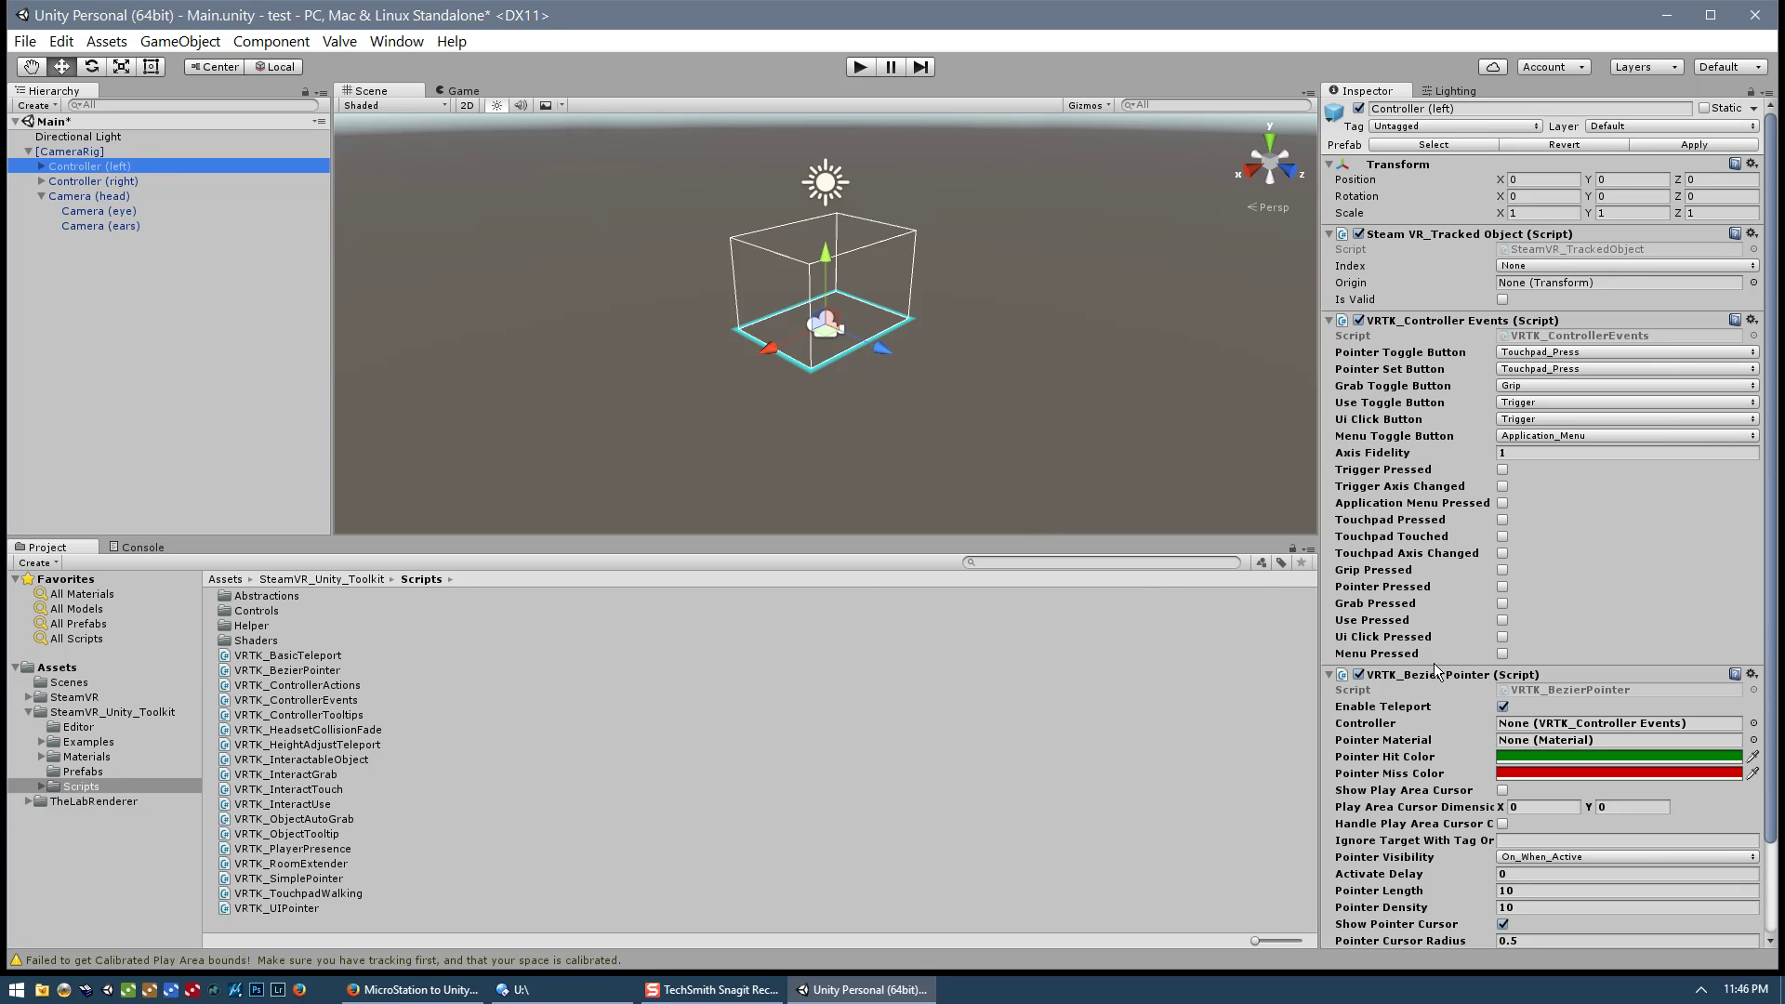
{"action": "left_click_drag", "start_coordinate": [1774, 553], "coordinate": [1774, 789]}
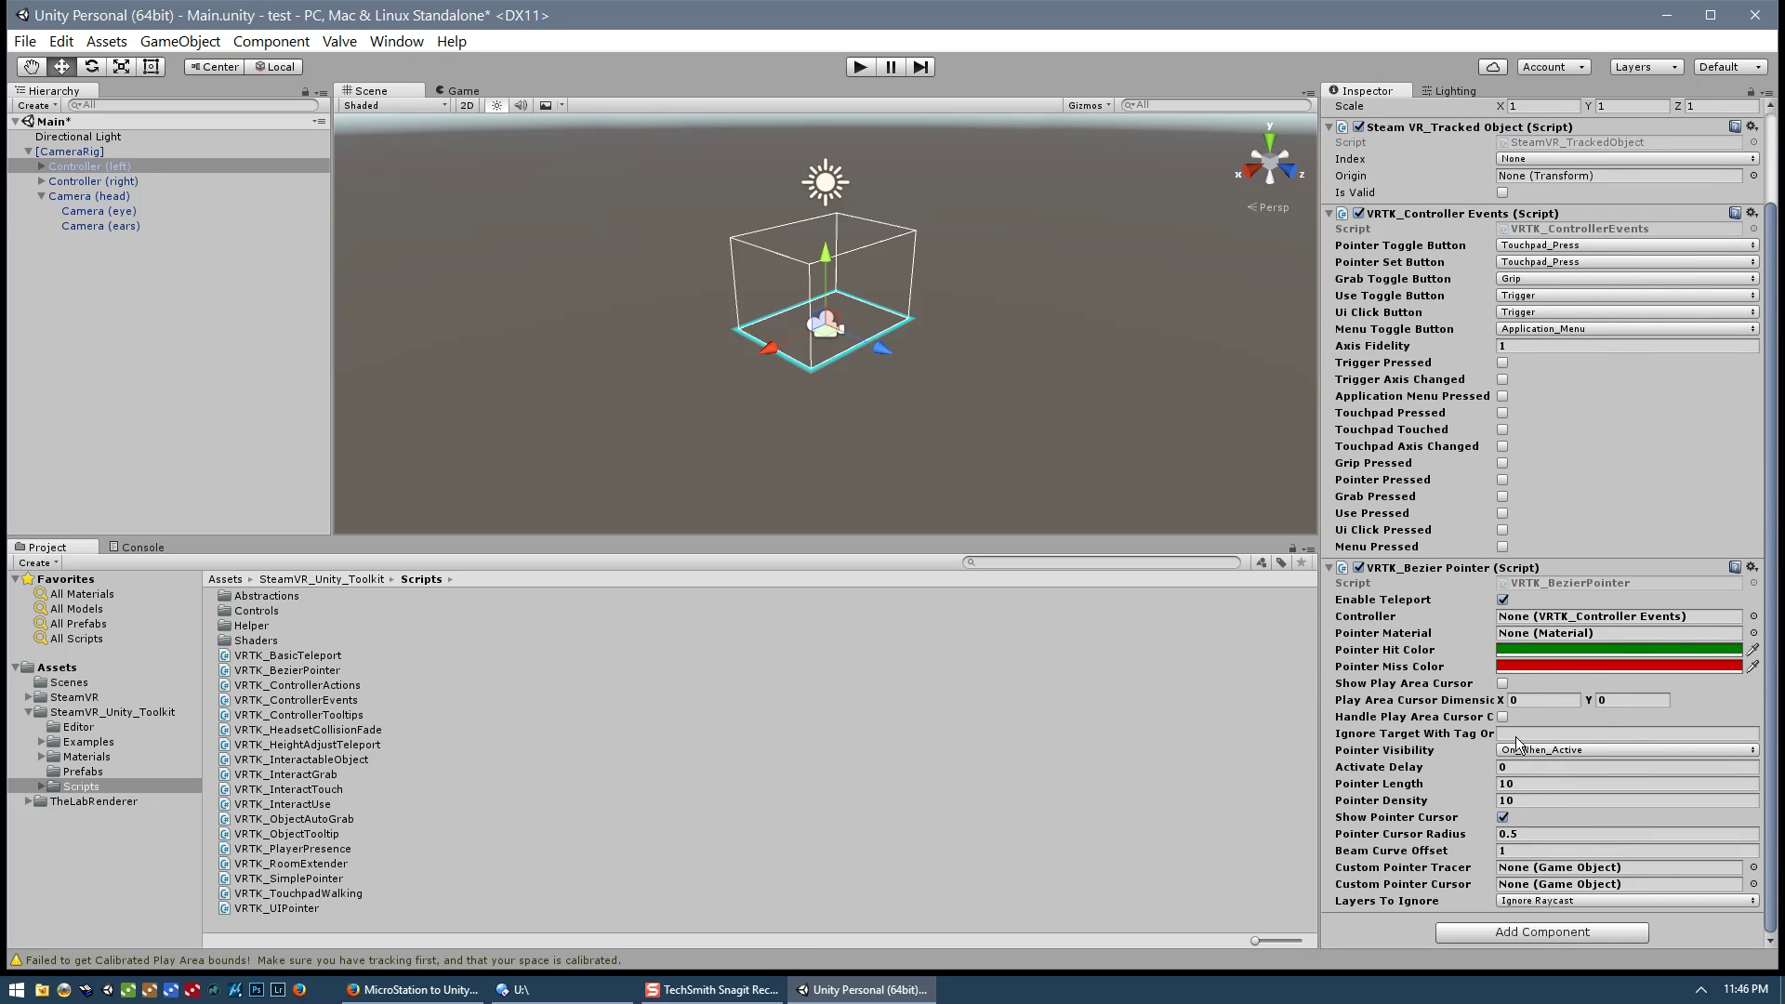
{"action": "left_click", "coordinate": [1533, 784]}
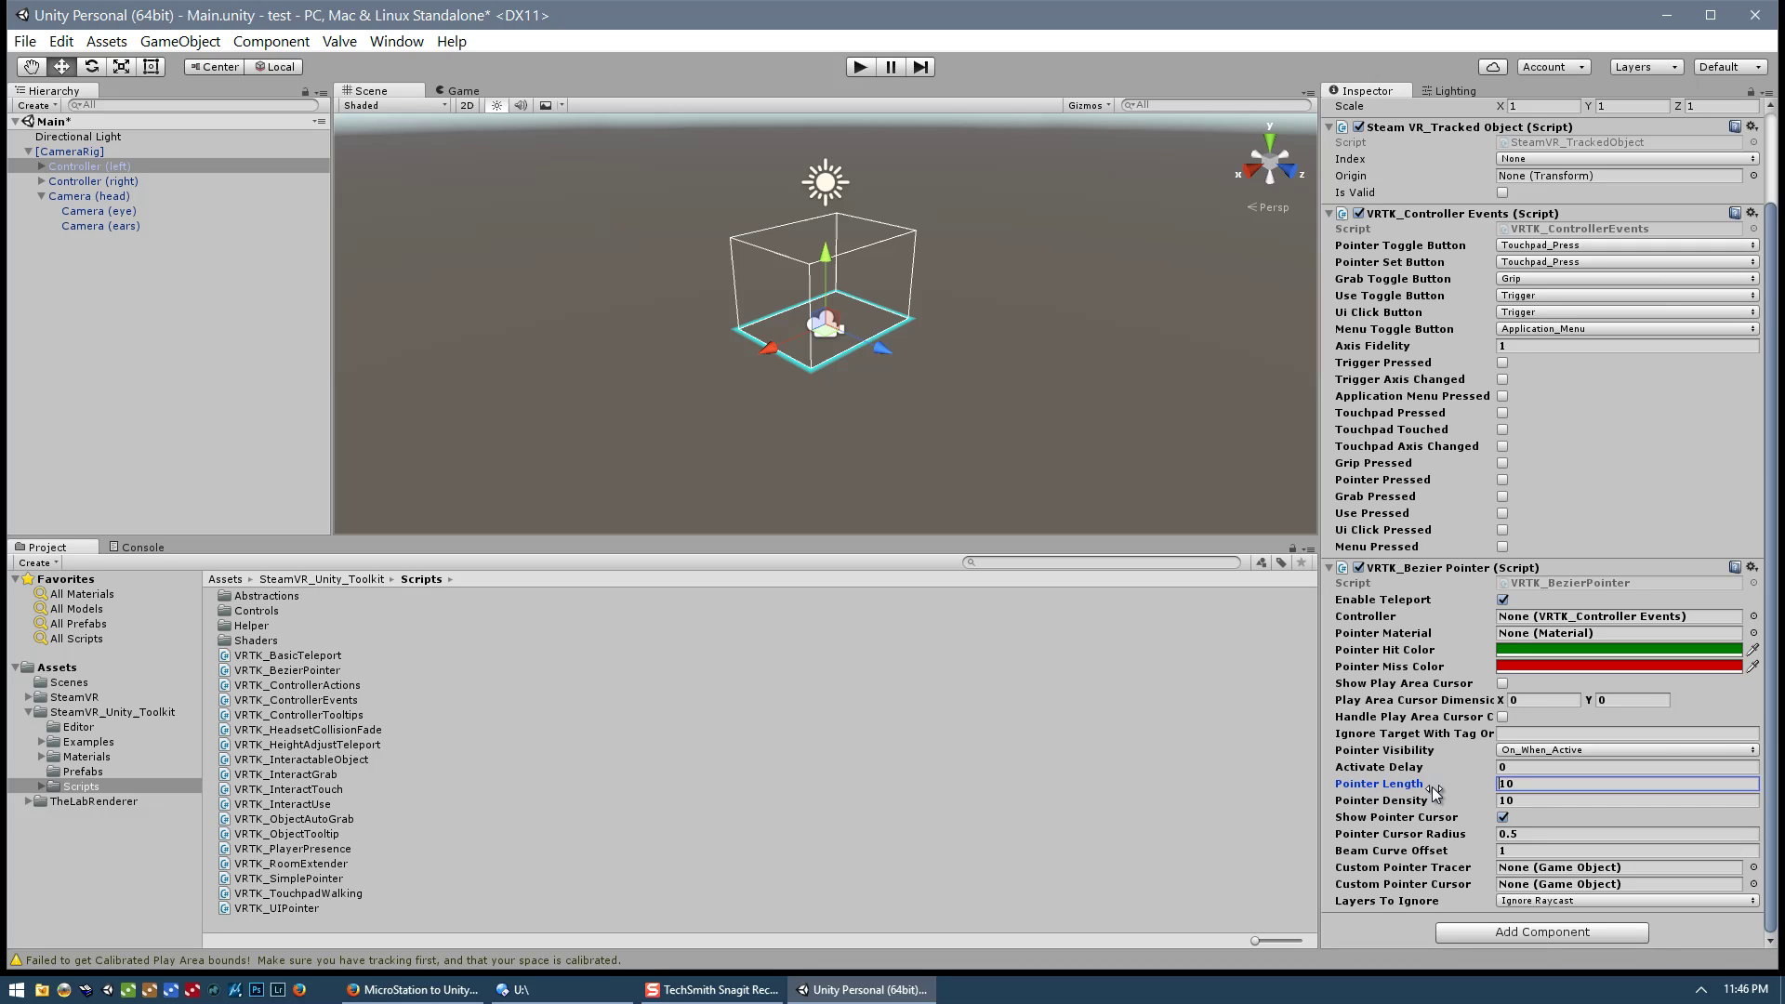
{"action": "double_click", "coordinate": [1515, 786]}
{"action": "type", "text": "15"}
{"action": "left_click", "coordinate": [1530, 801]}
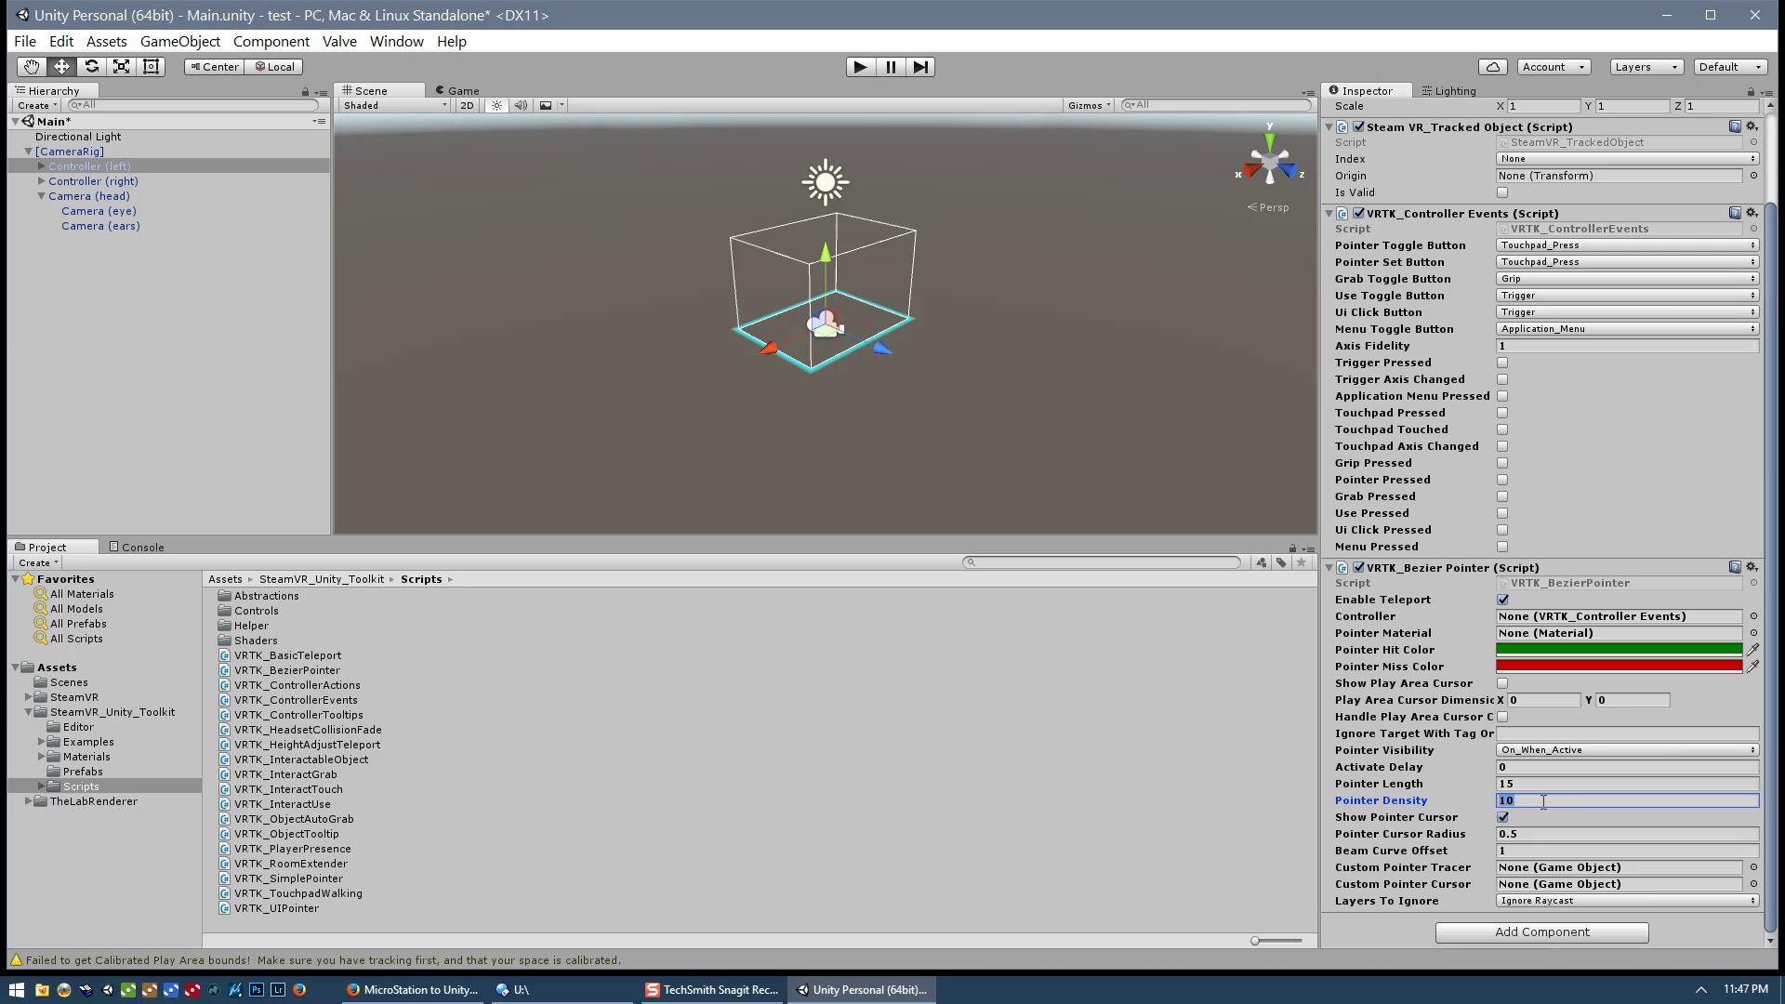
{"action": "type", "text": "20"}
Step: Set the alpha of the left controller's Pointer Hit Color and Pointer Miss Color to 128
{"action": "left_click", "coordinate": [1581, 649]}
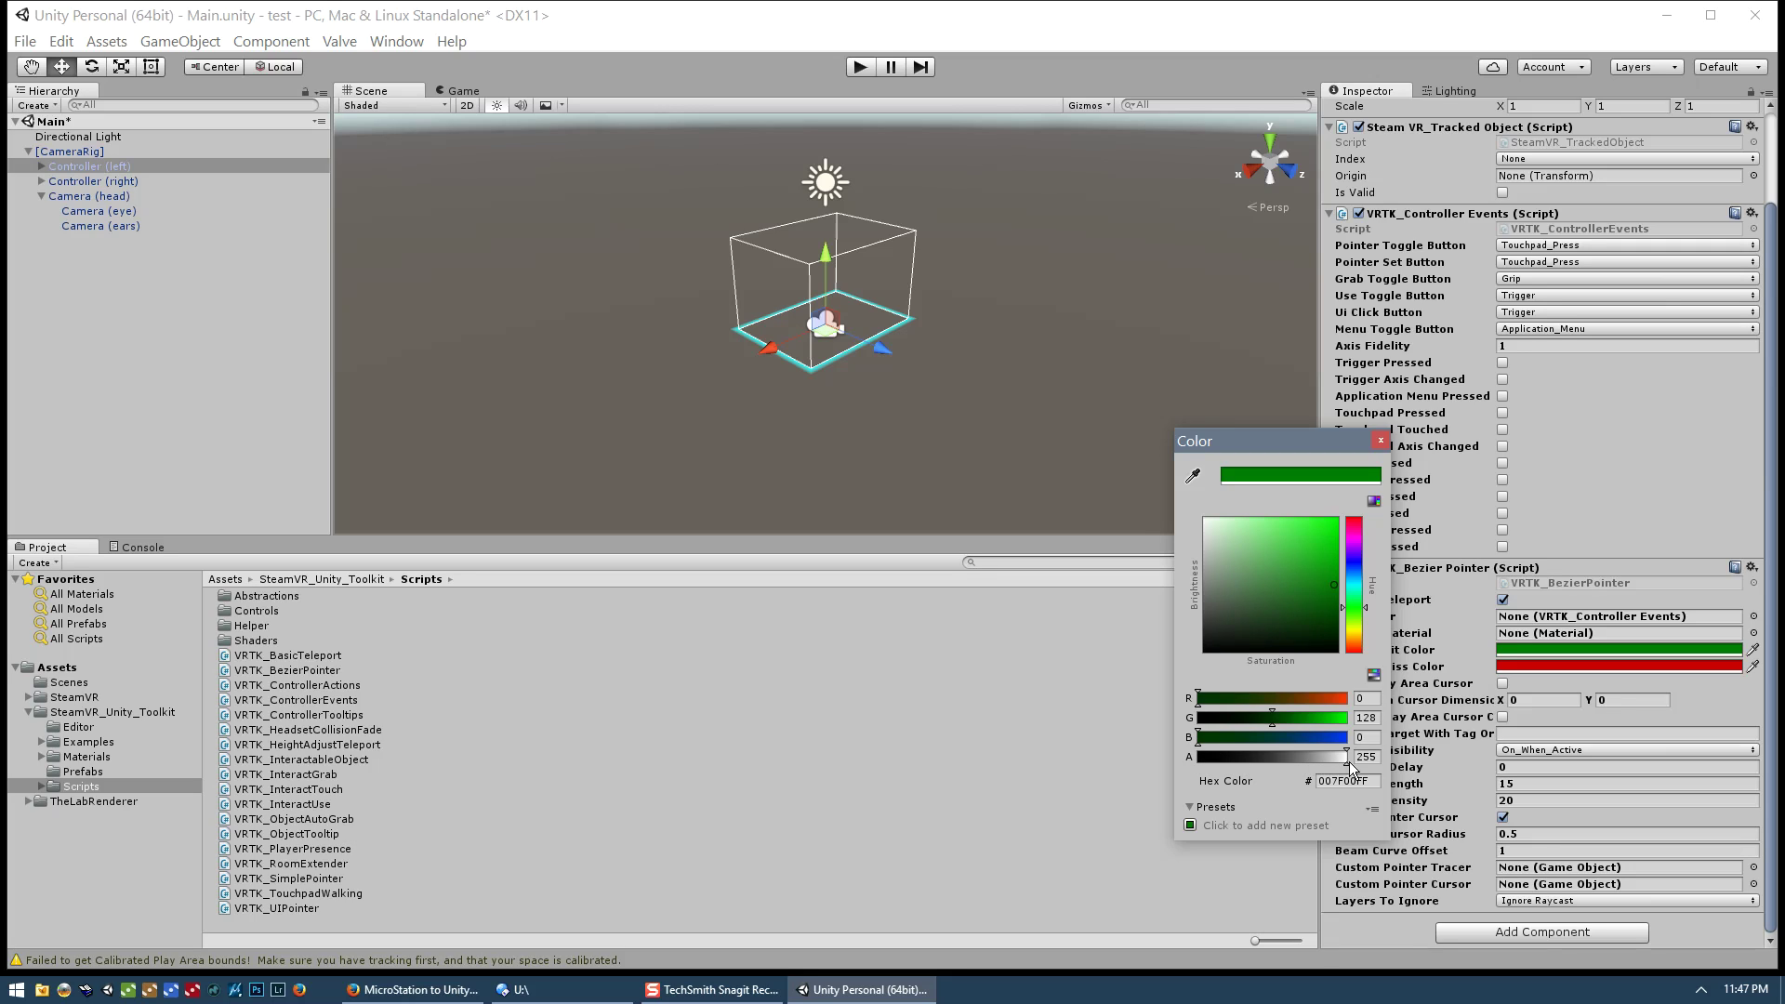
{"action": "mouse_move", "coordinate": [1339, 762]}
{"action": "left_mouse_down"}
{"action": "mouse_move", "coordinate": [1240, 755]}
{"action": "mouse_move", "coordinate": [1335, 757]}
{"action": "left_mouse_up"}
{"action": "mouse_move", "coordinate": [1297, 756]}
{"action": "left_mouse_down"}
{"action": "mouse_move", "coordinate": [1364, 761]}
{"action": "mouse_move", "coordinate": [1165, 761]}
{"action": "mouse_move", "coordinate": [1281, 766]}
{"action": "left_mouse_up"}
{"action": "type", "text": "128"}
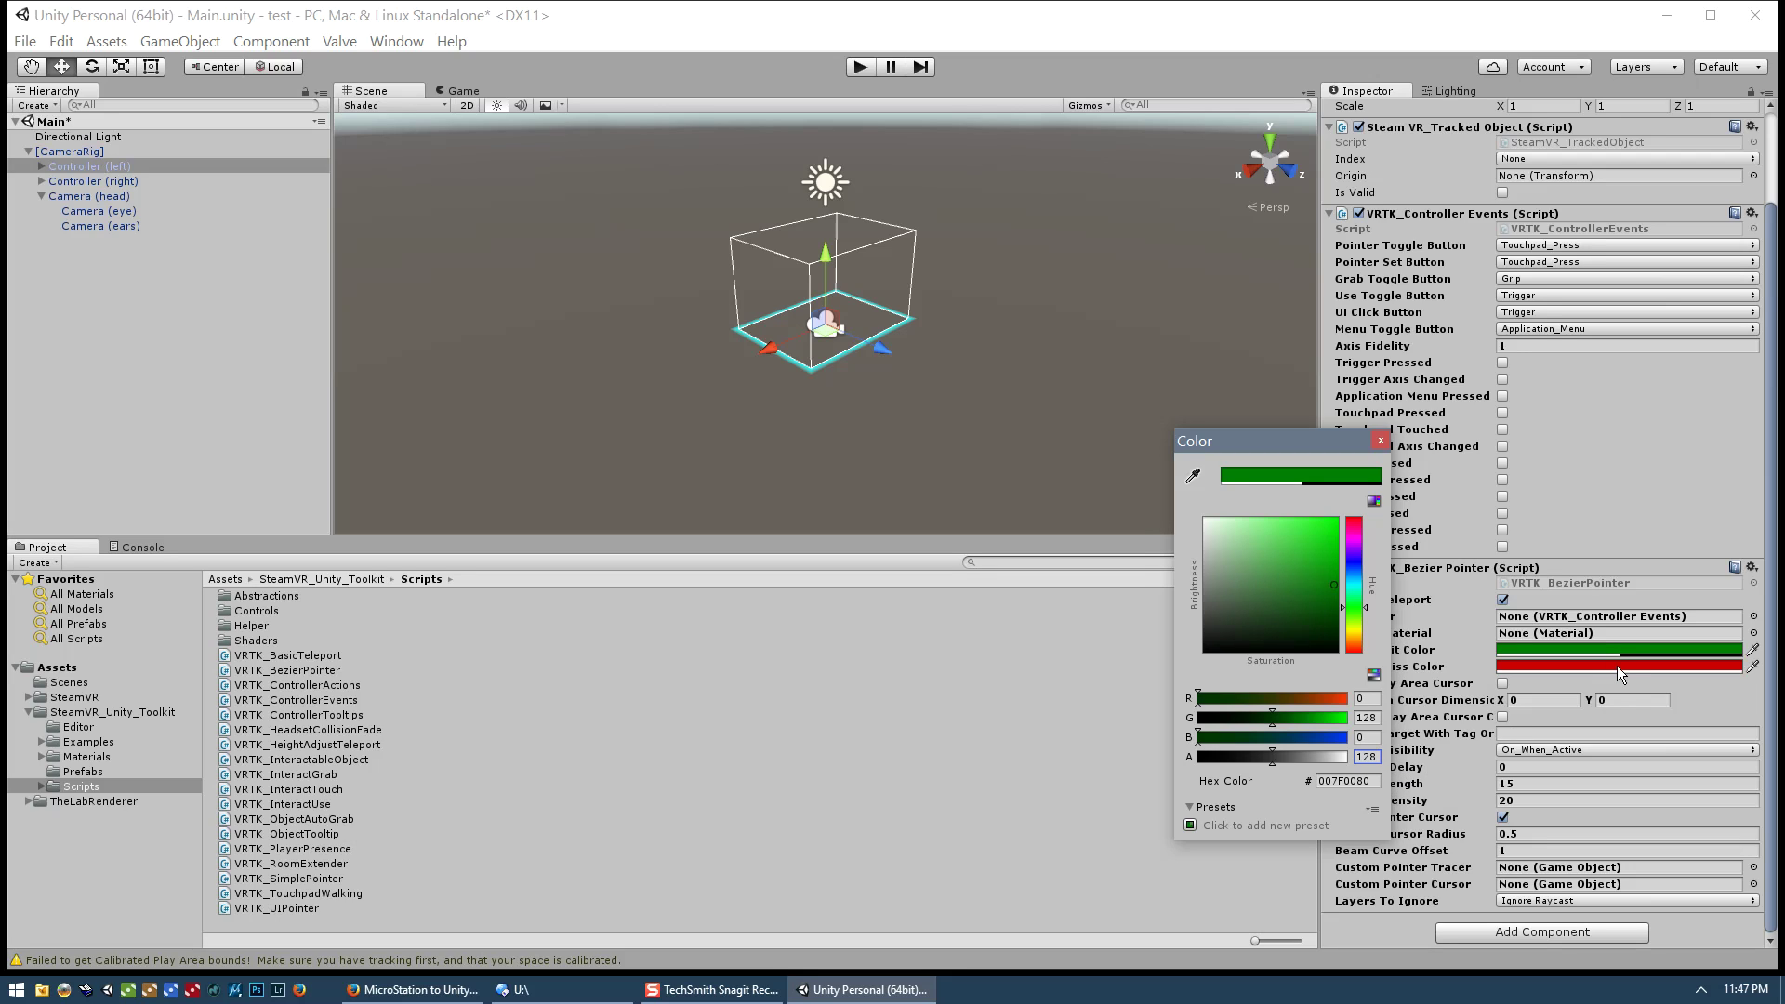
{"action": "left_click", "coordinate": [1616, 666]}
{"action": "left_click", "coordinate": [1368, 755]}
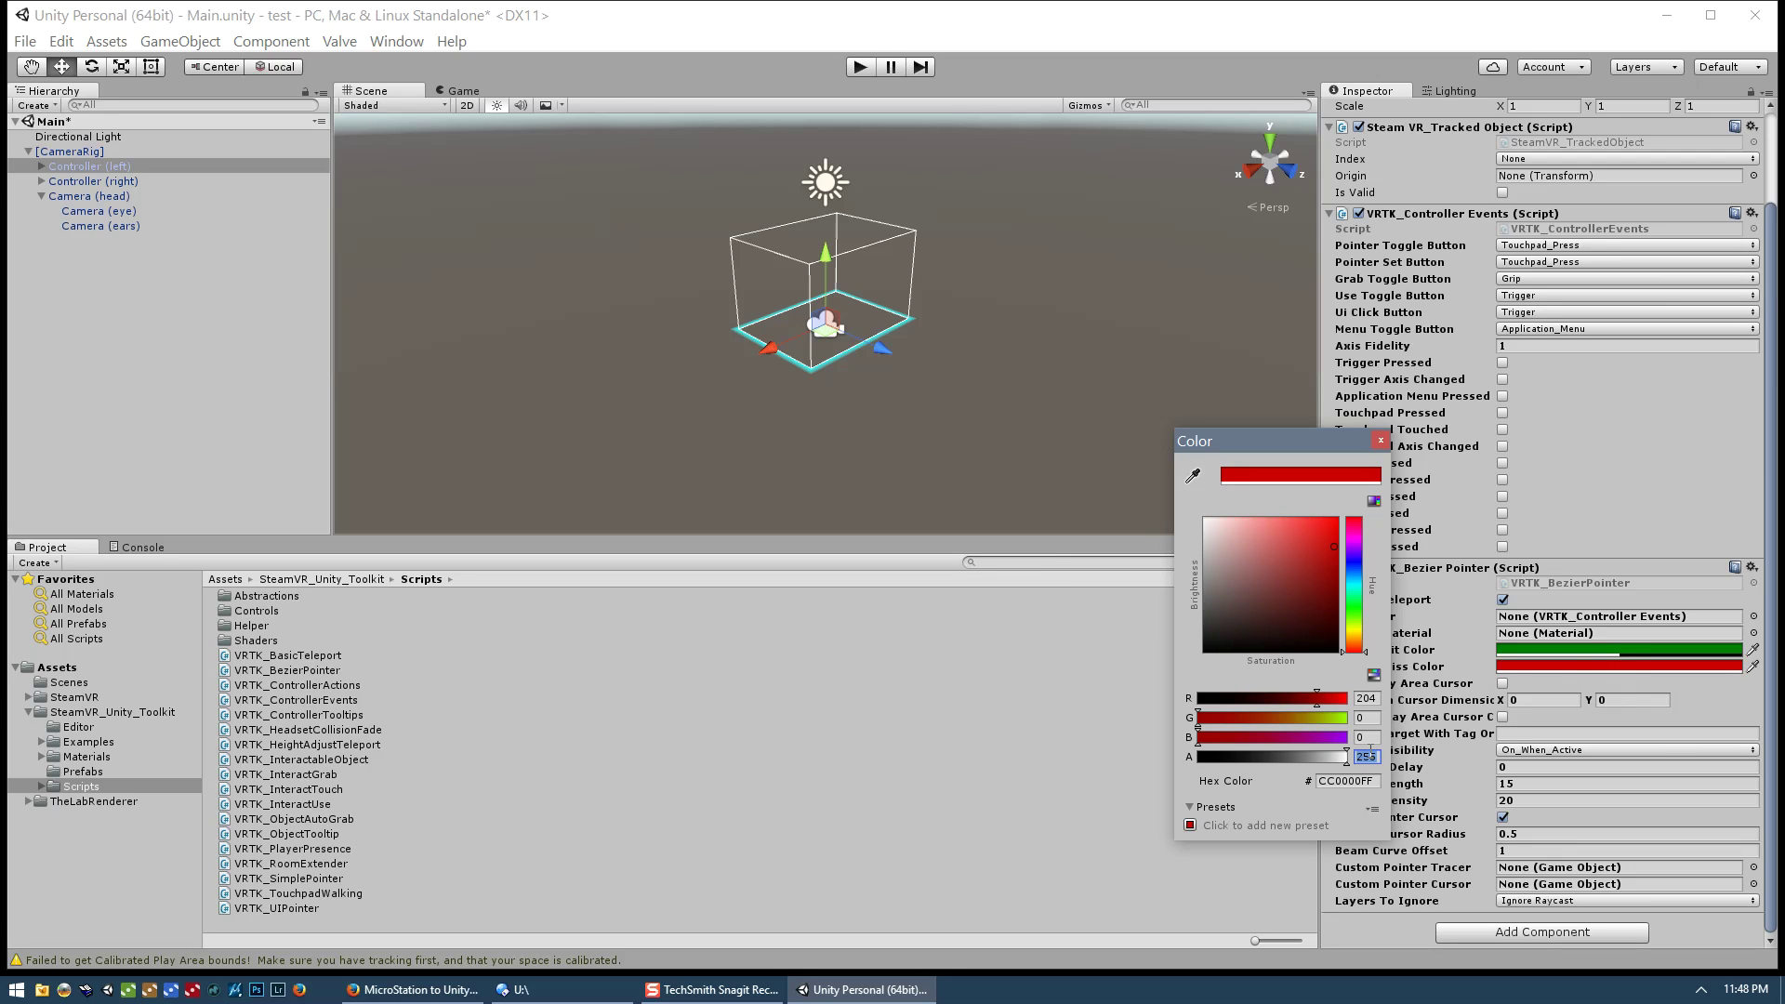
{"action": "type", "text": "128"}
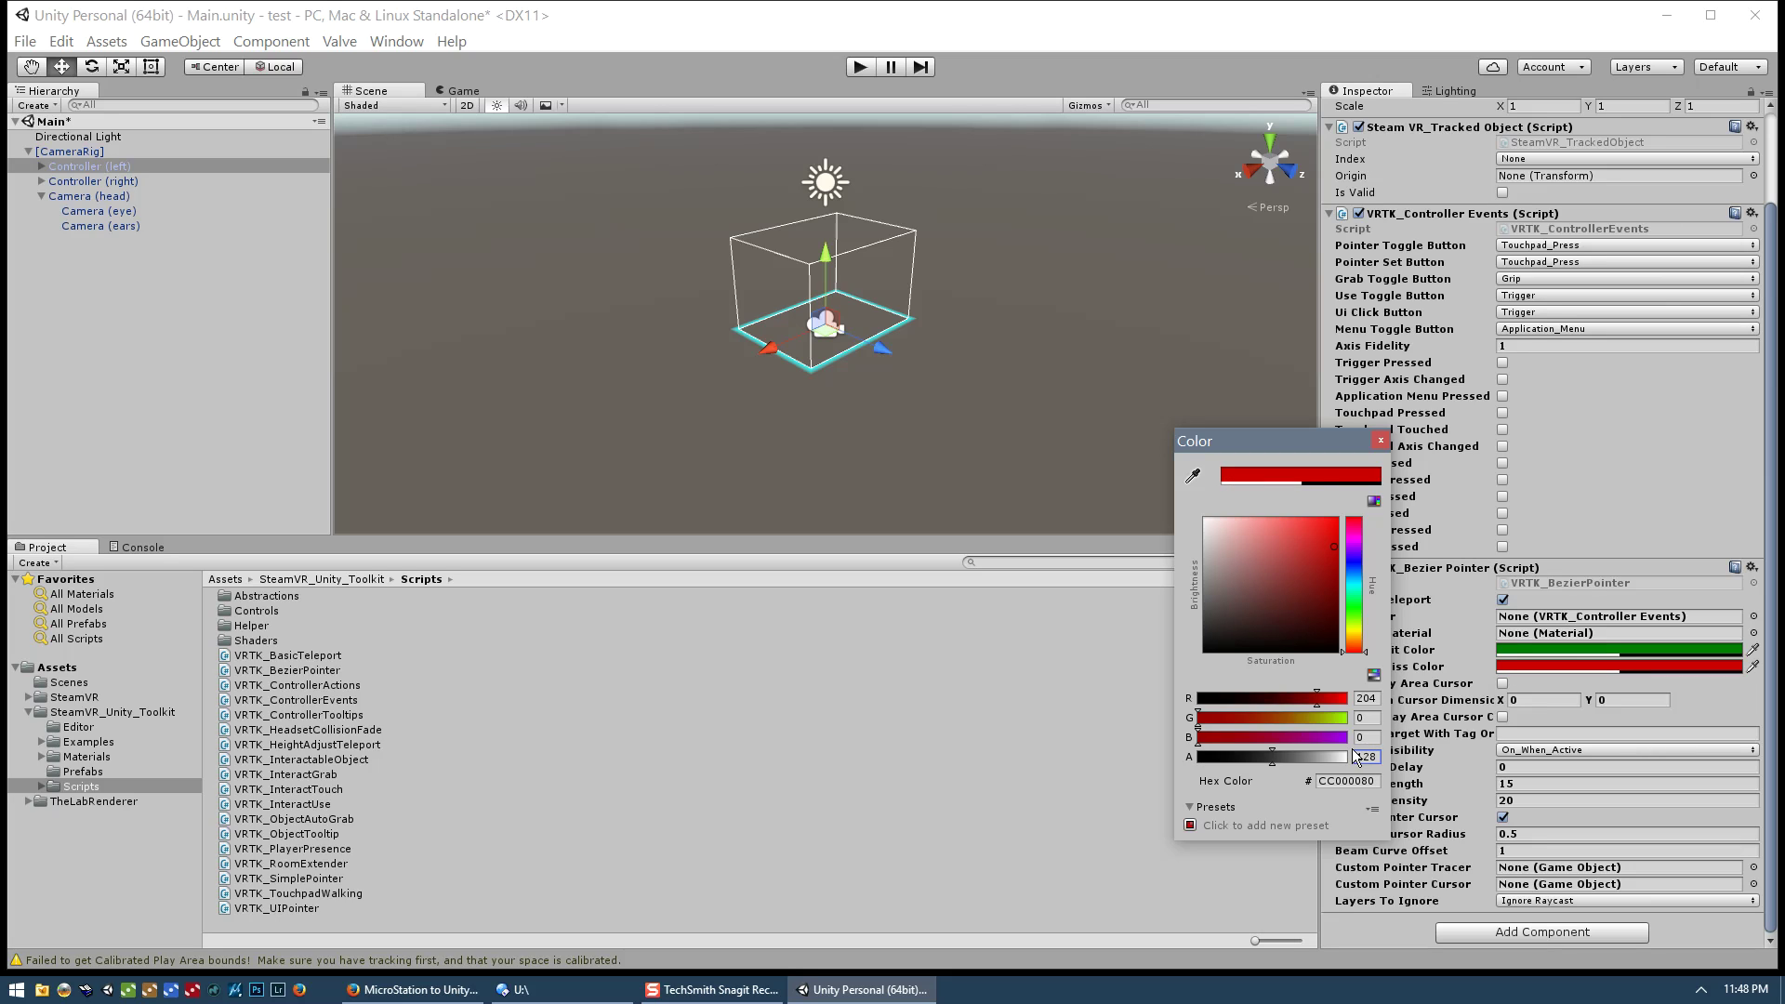
{"action": "left_click", "coordinate": [1379, 438]}
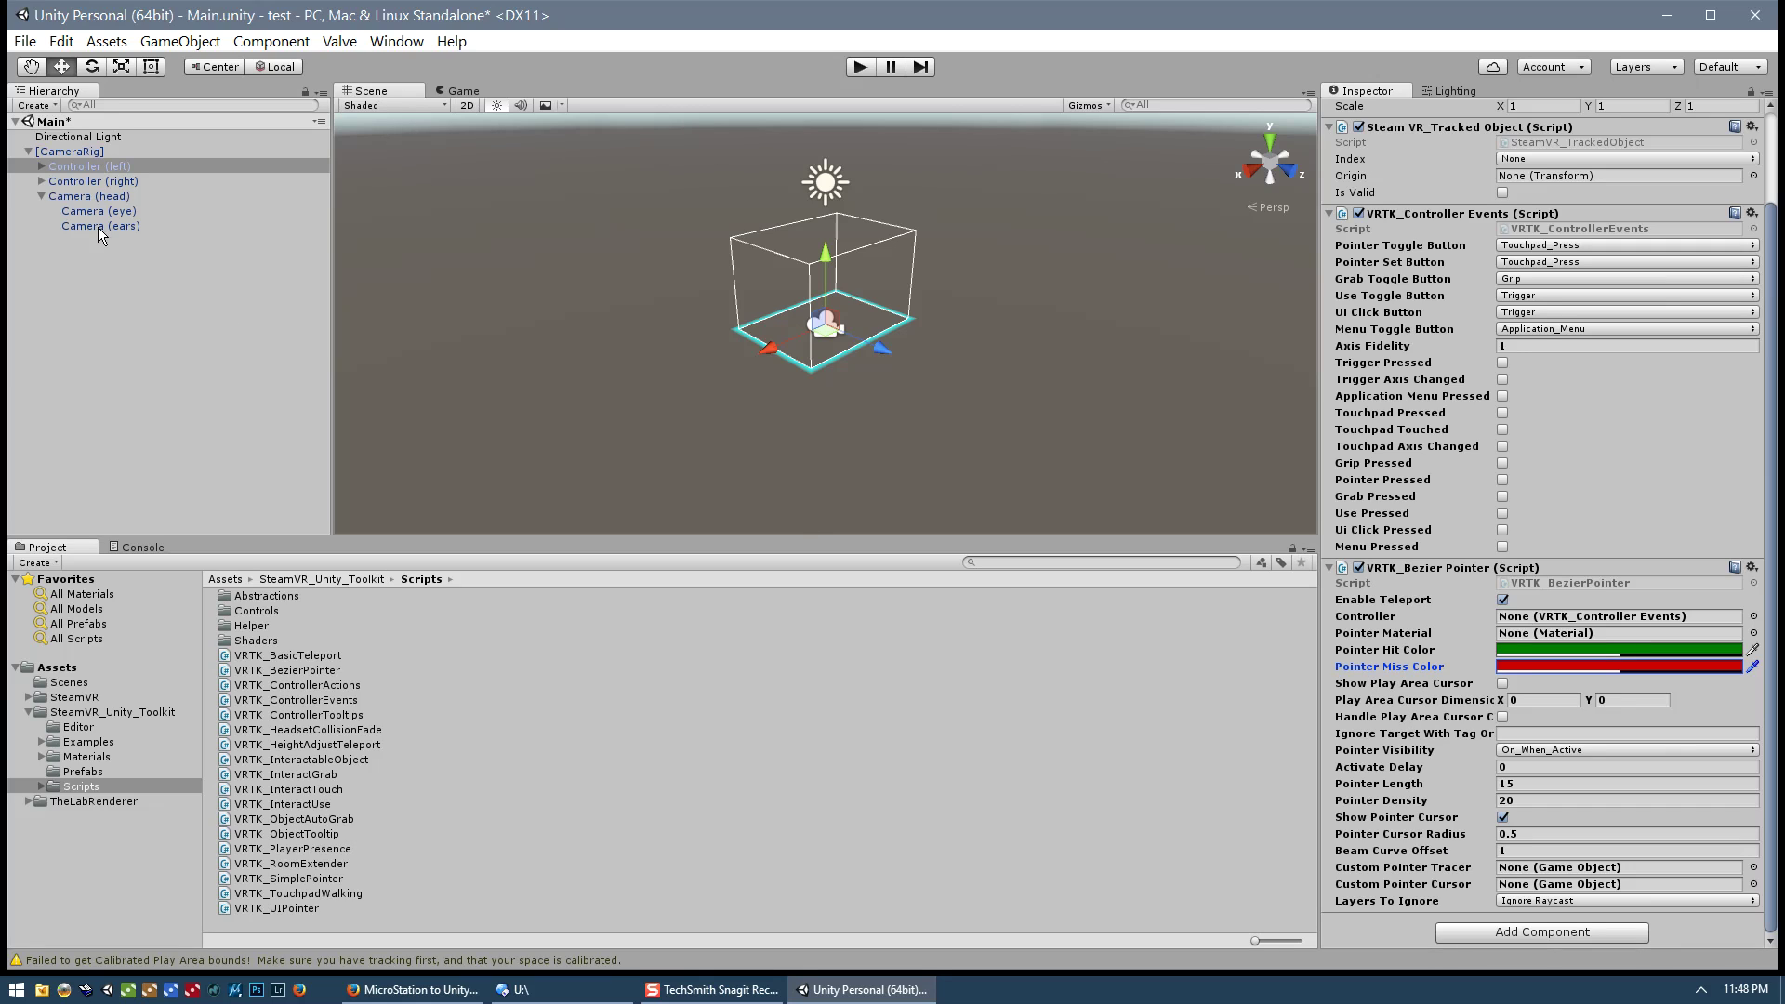
Step: Set the alpha of the right controller's Pointer Hit Color and Pointer Miss Color to 128
{"action": "left_click", "coordinate": [119, 183]}
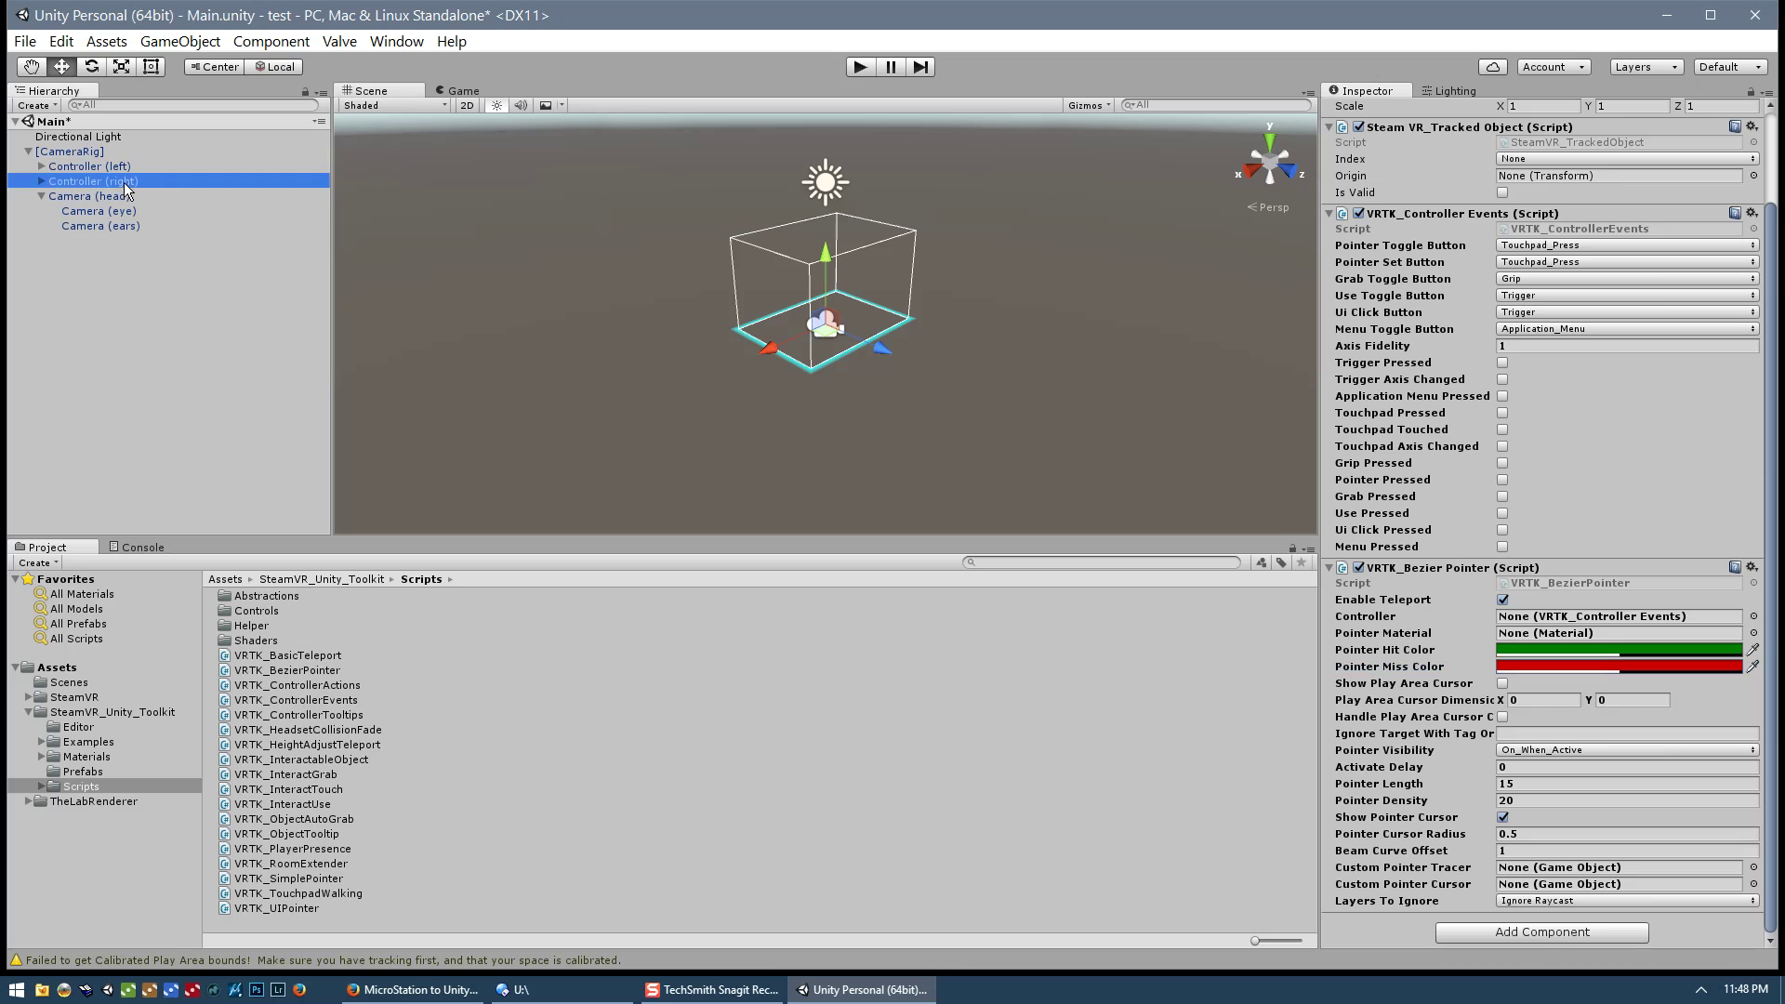
{"action": "left_click", "coordinate": [1590, 649]}
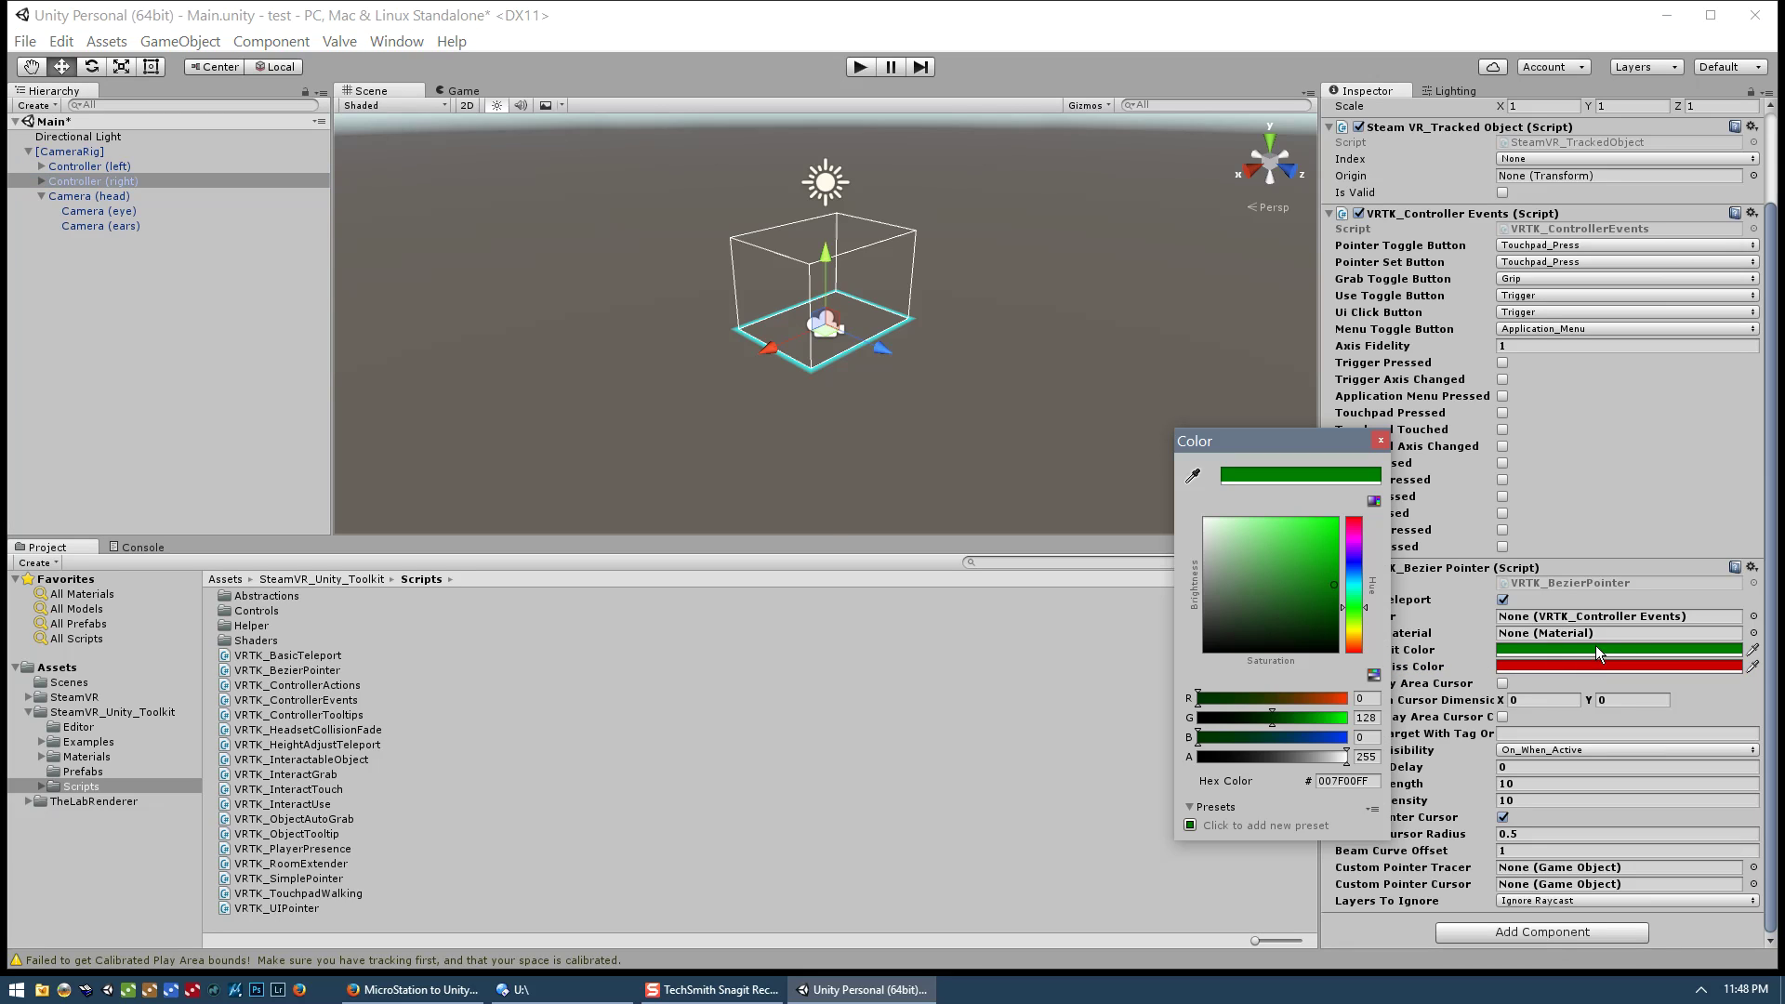
{"action": "left_click", "coordinate": [1366, 757]}
{"action": "type", "text": "128"}
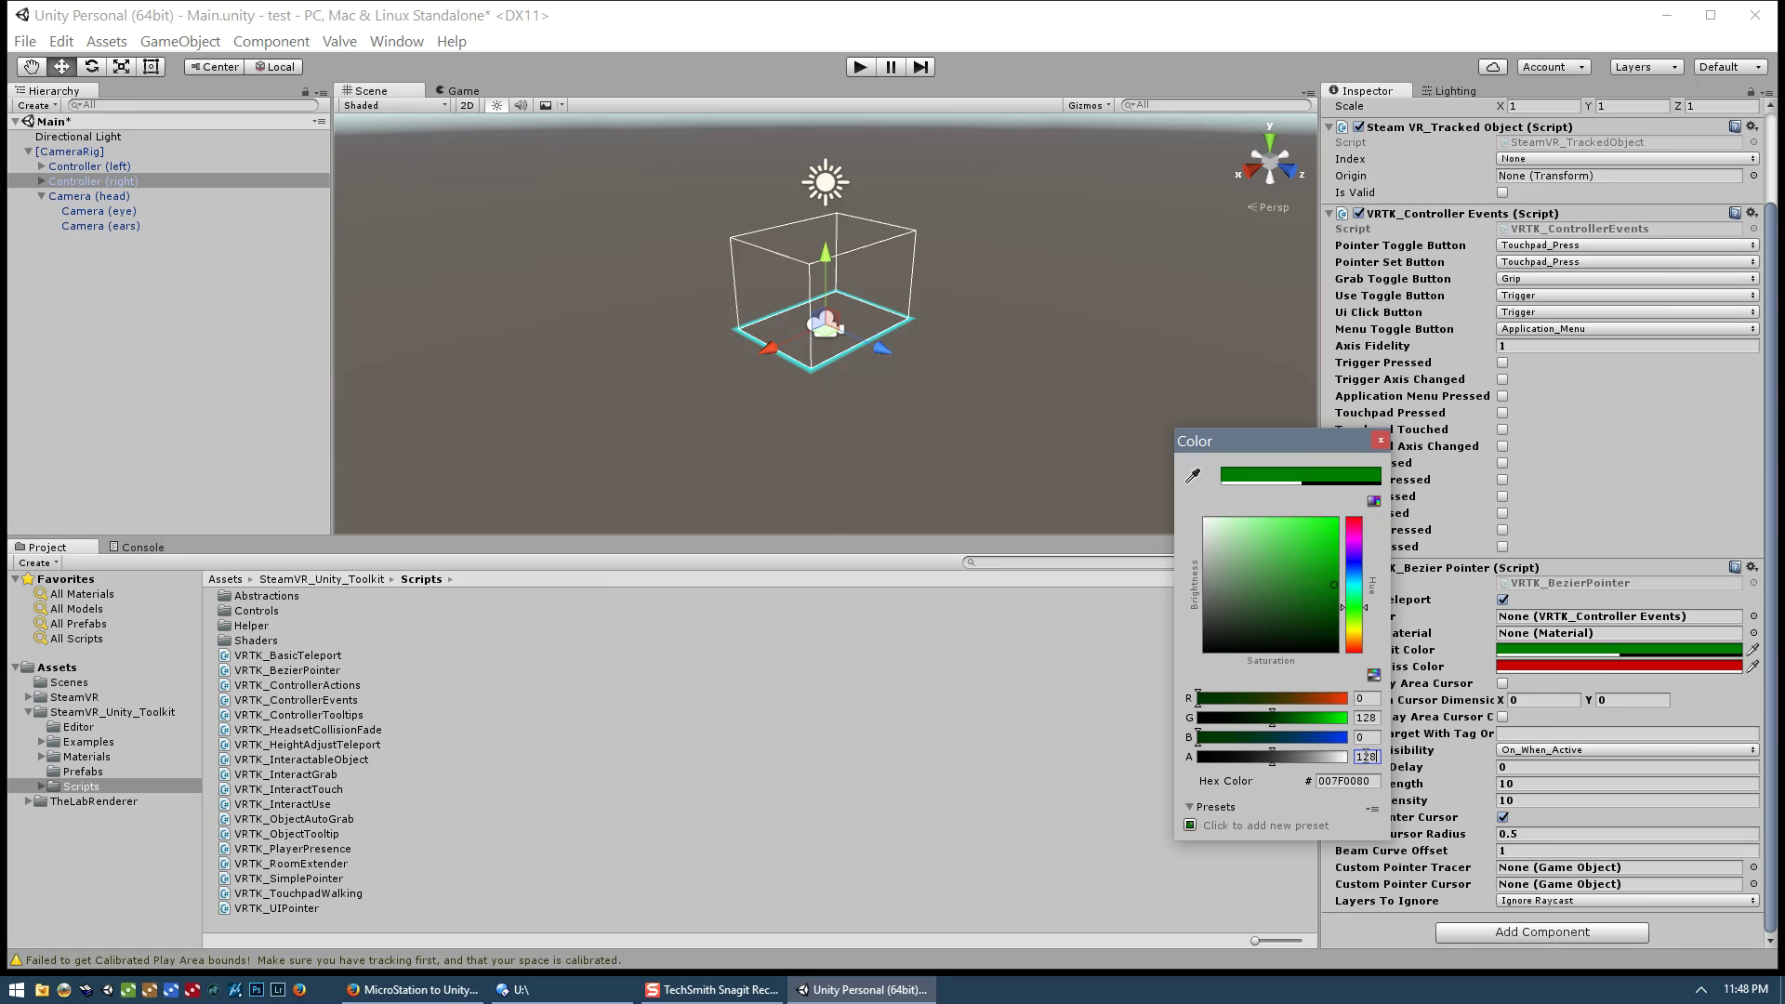
{"action": "left_click", "coordinate": [1636, 665]}
{"action": "left_click", "coordinate": [1366, 757]}
{"action": "type", "text": "128"}
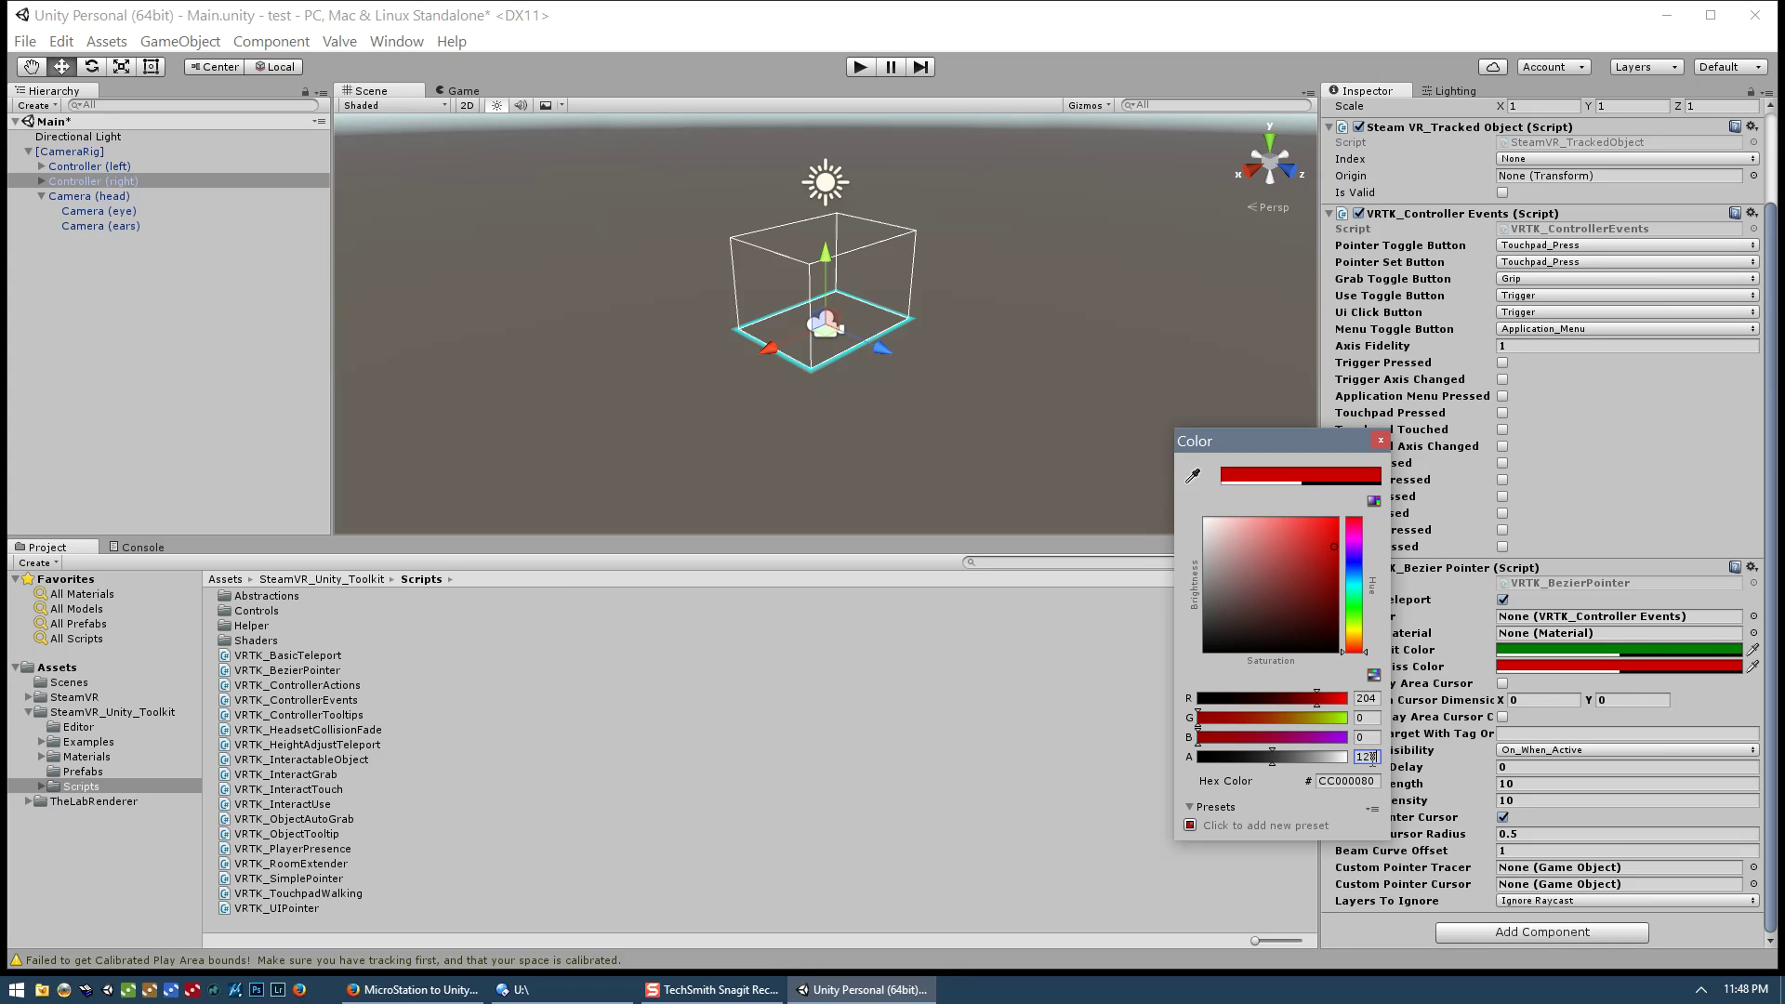
Step: Set the Bezier pointer's Pointer Length to 15 and Pointer Density to 20 on the right controller
{"action": "left_click", "coordinate": [1381, 439]}
{"action": "left_click", "coordinate": [1524, 786]}
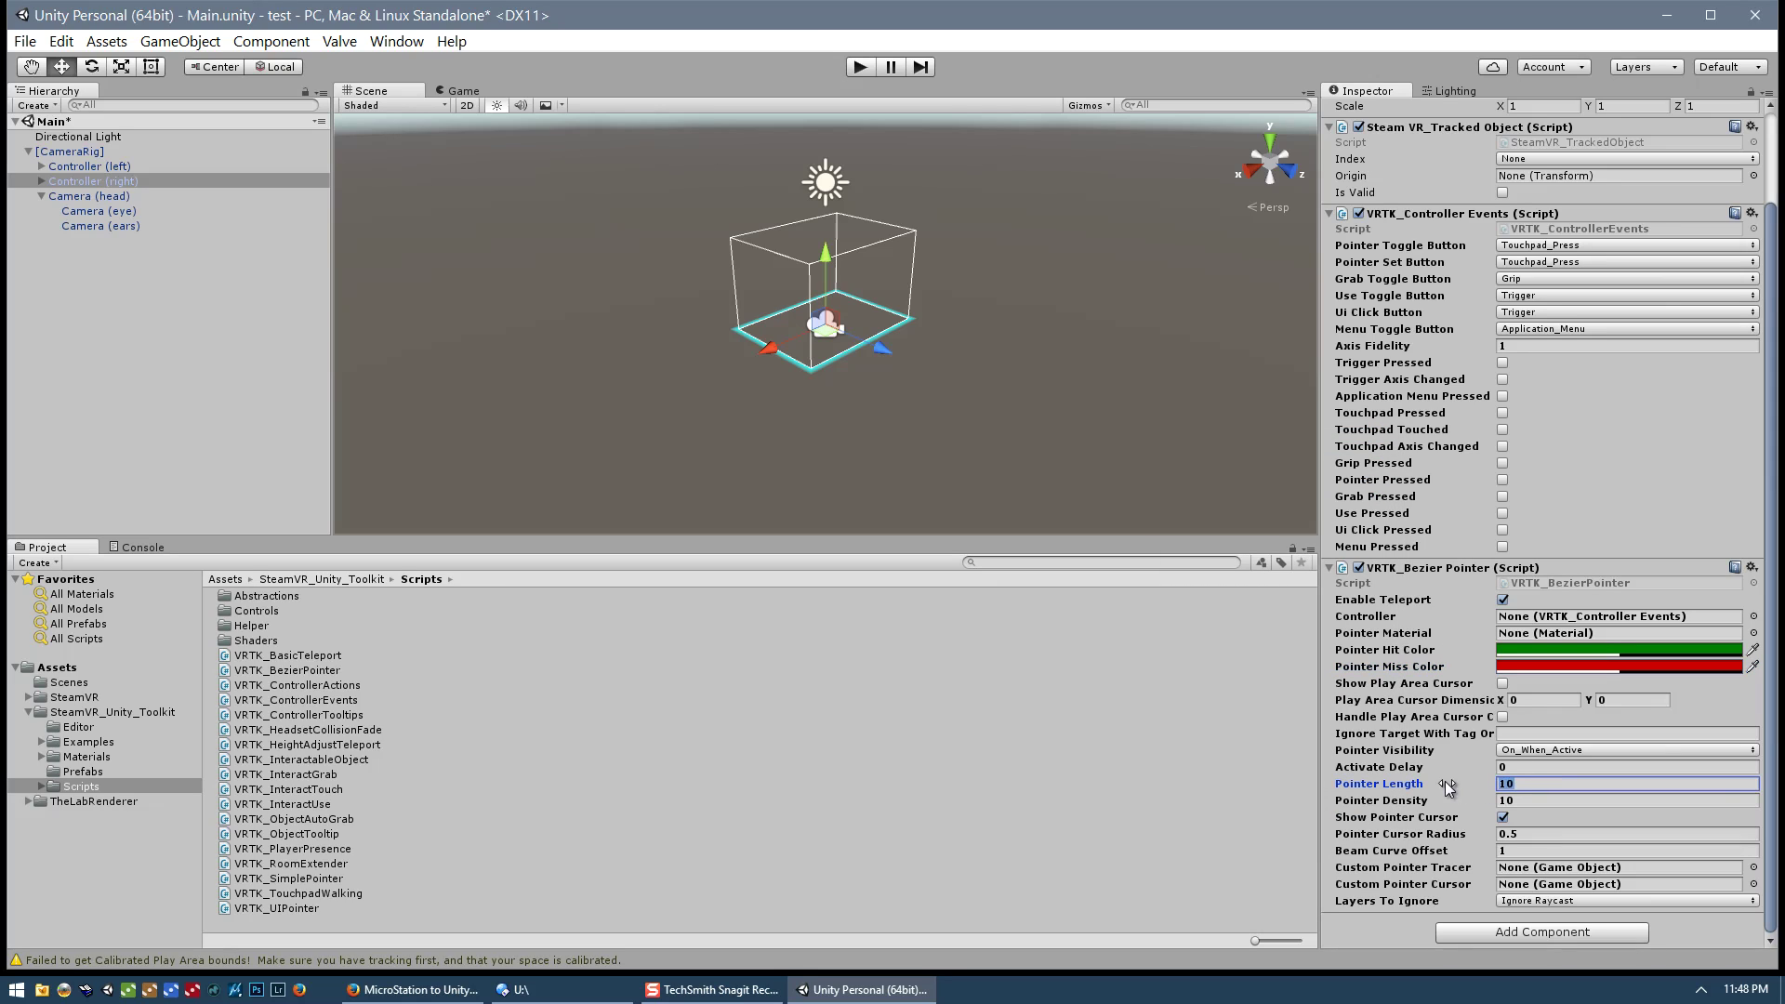
{"action": "type", "text": "15"}
{"action": "key", "text": "Tab"}
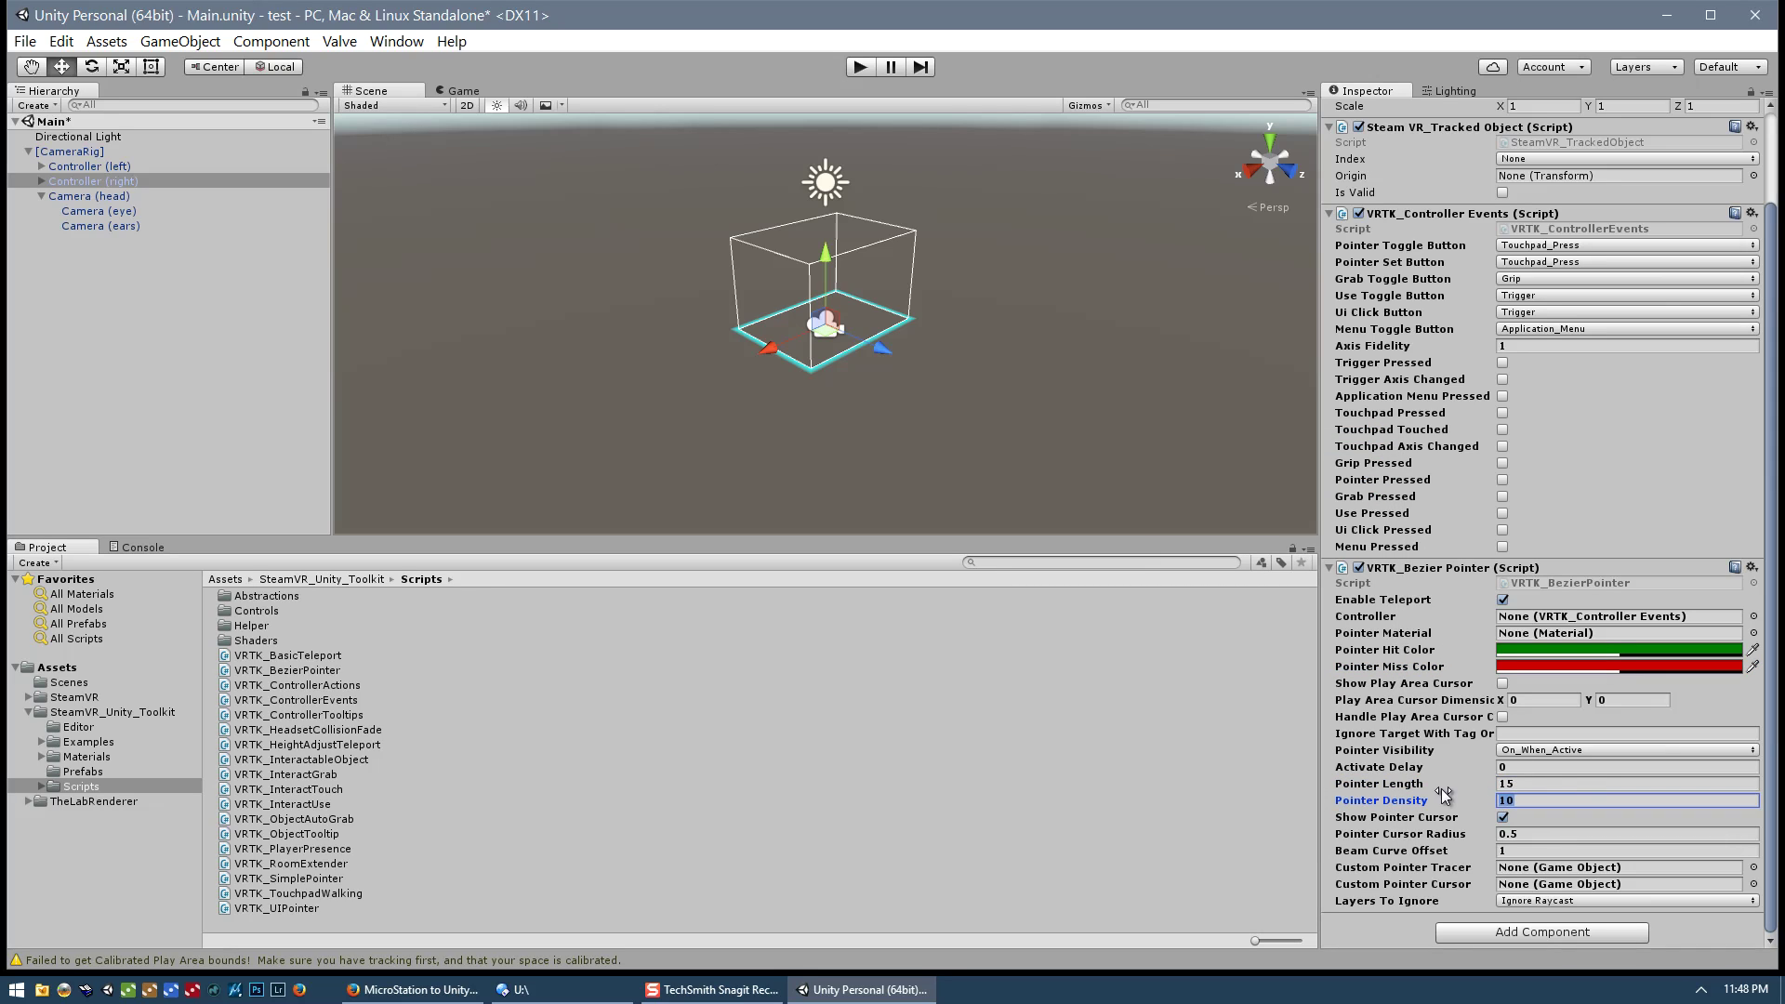
{"action": "type", "text": "20"}
Step: Attach the VRTK_HeightAdjustTeleport script to the [CameraRig] and turn off its Play Space Falling option
{"action": "left_click", "coordinate": [318, 744]}
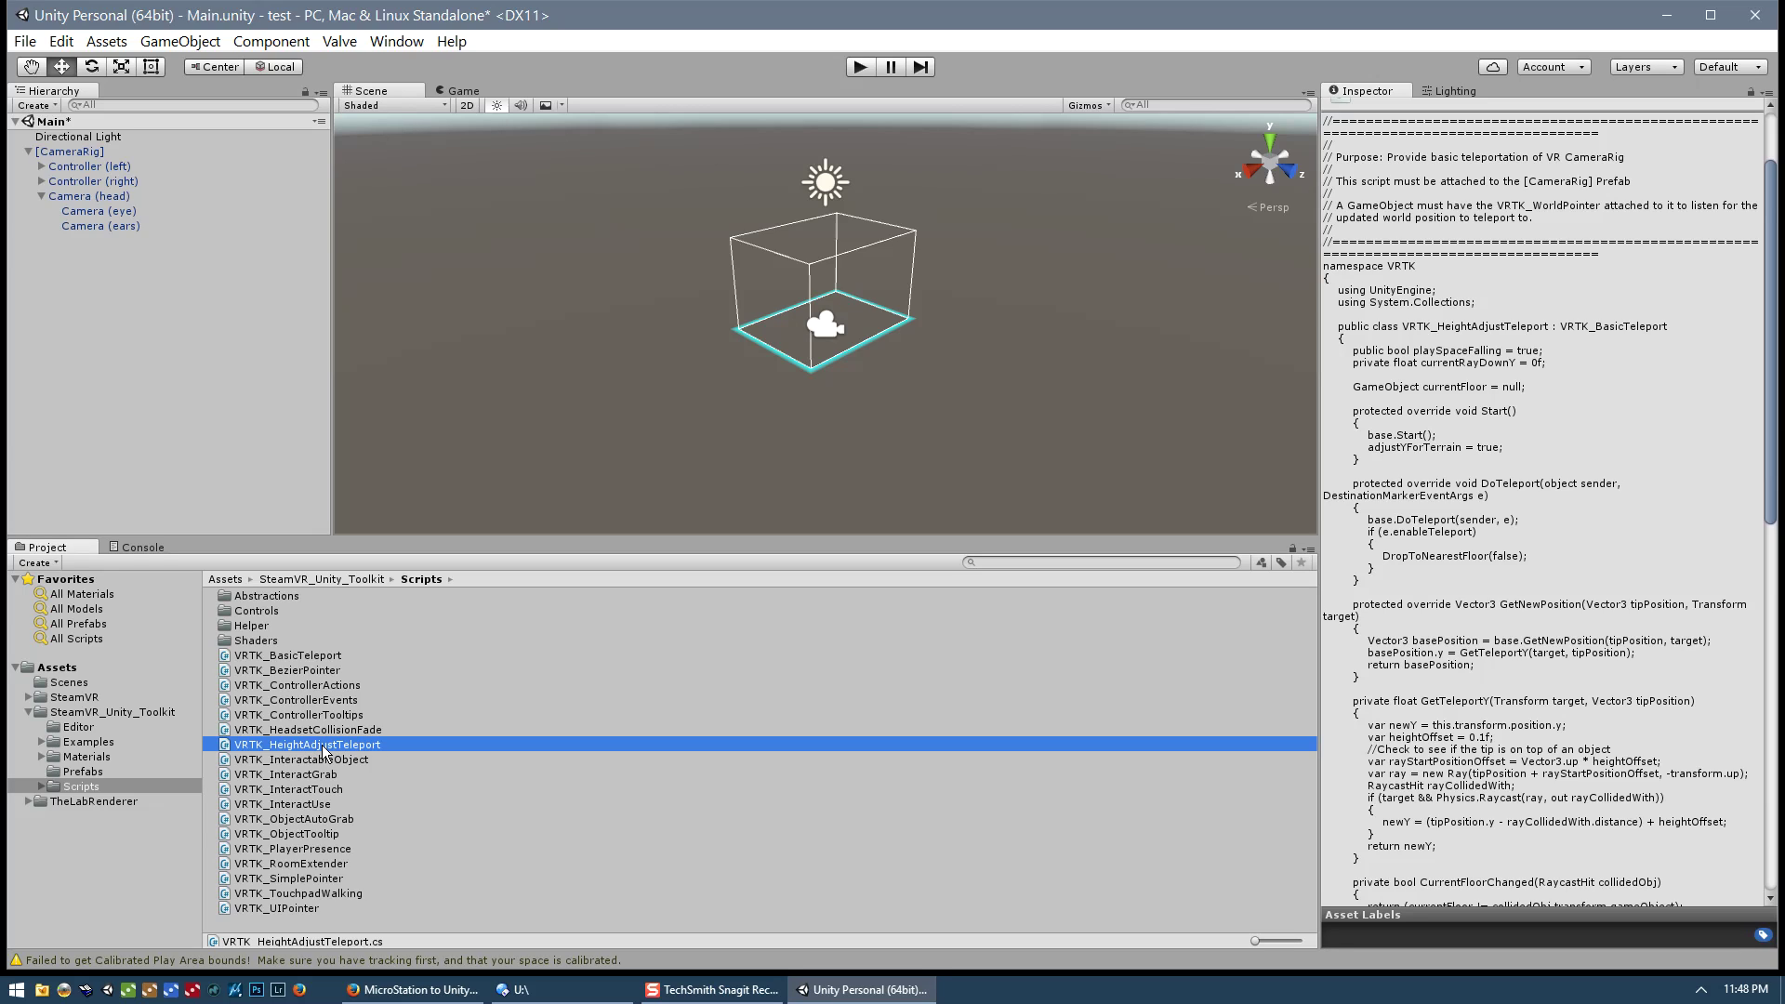
{"action": "left_click", "coordinate": [320, 656]}
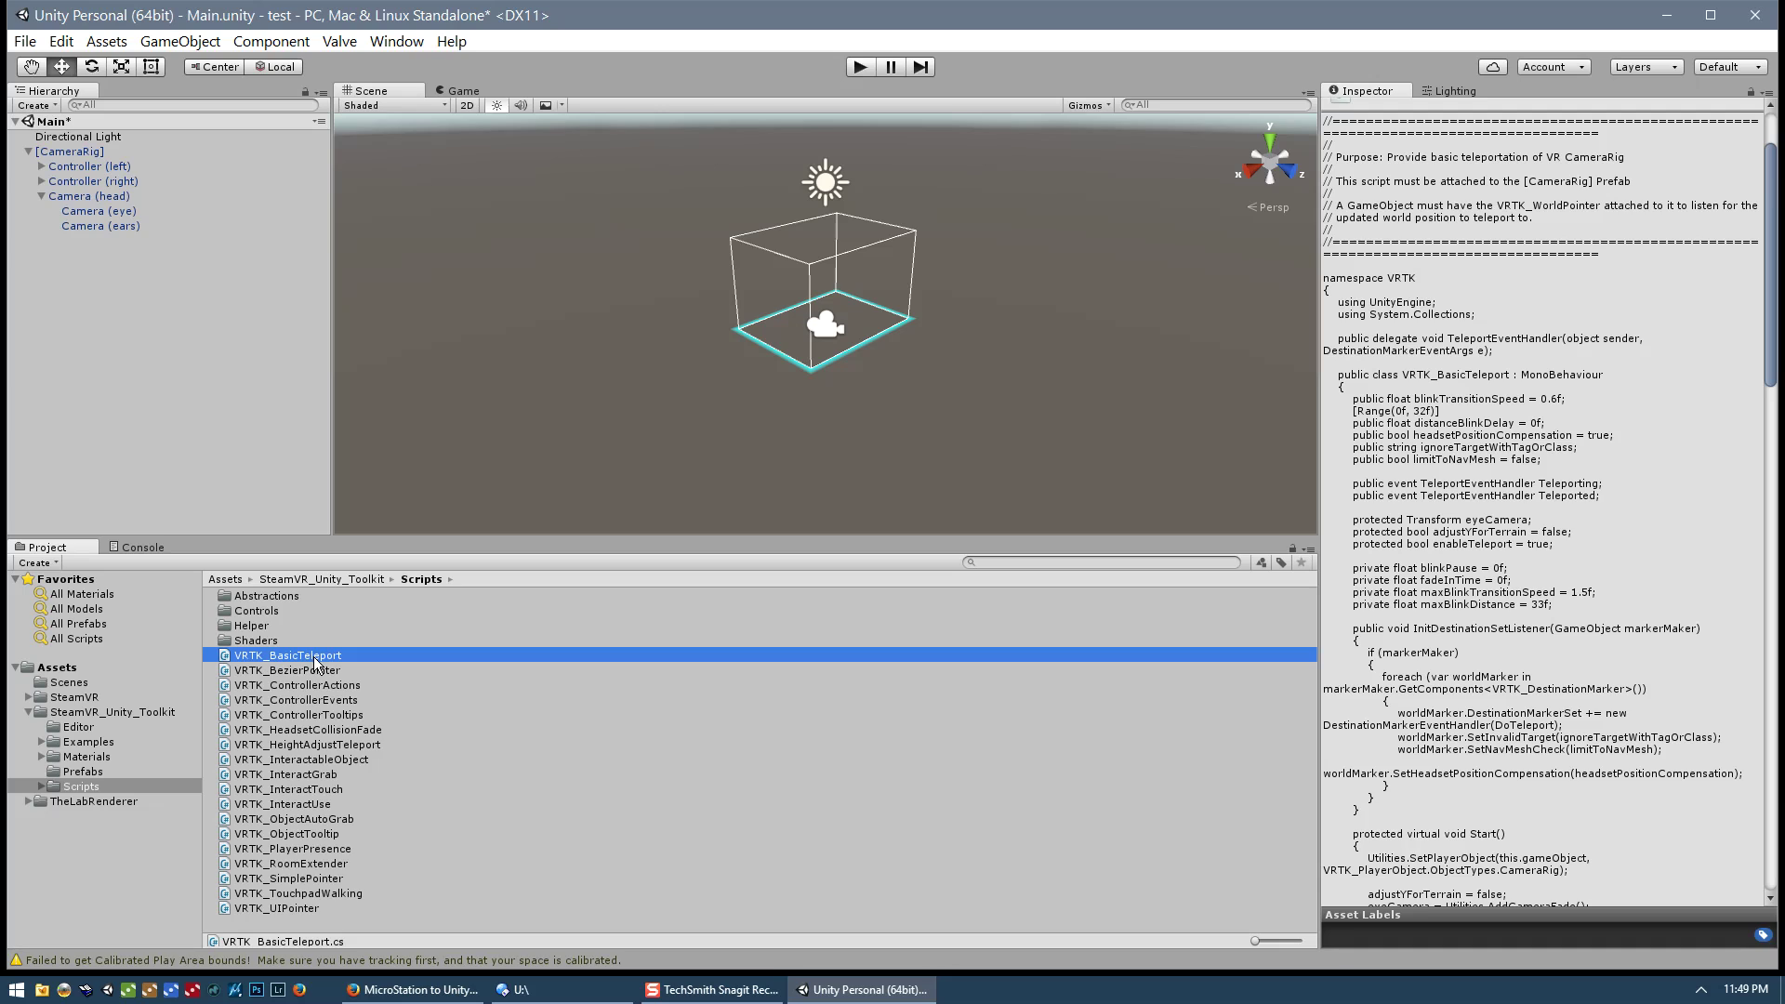
{"action": "left_click", "coordinate": [327, 743]}
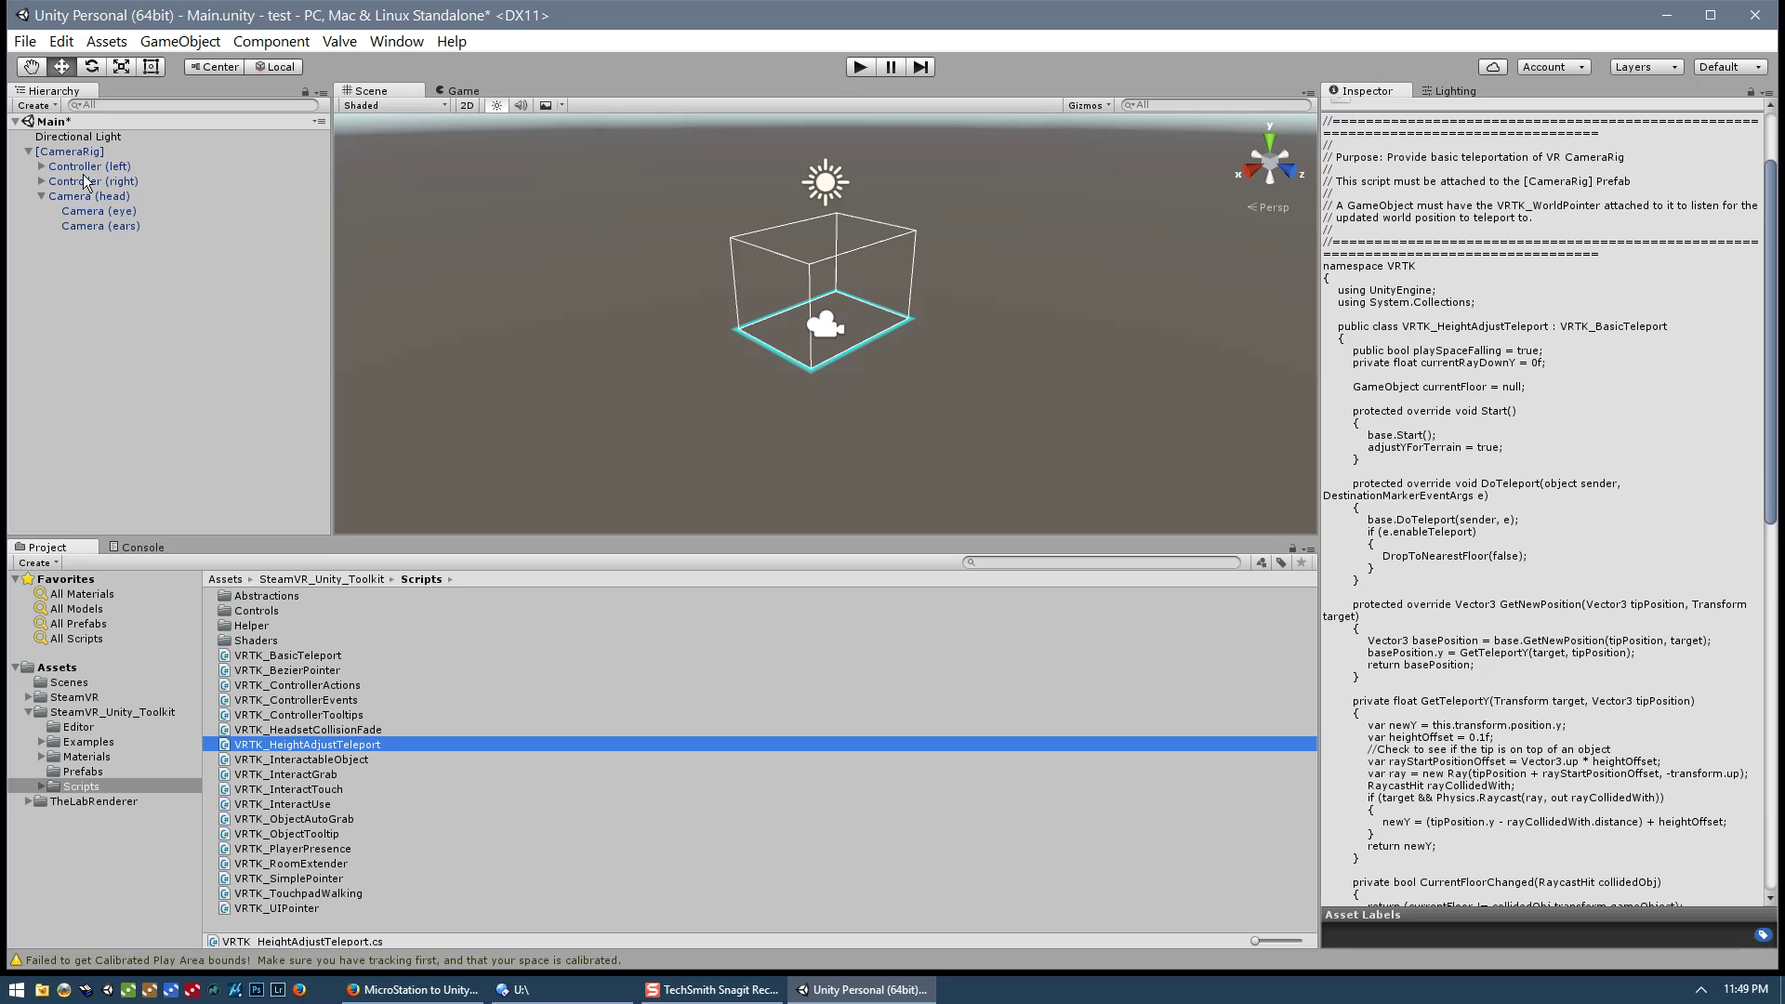
{"action": "left_click_drag", "start_coordinate": [337, 743], "coordinate": [91, 152]}
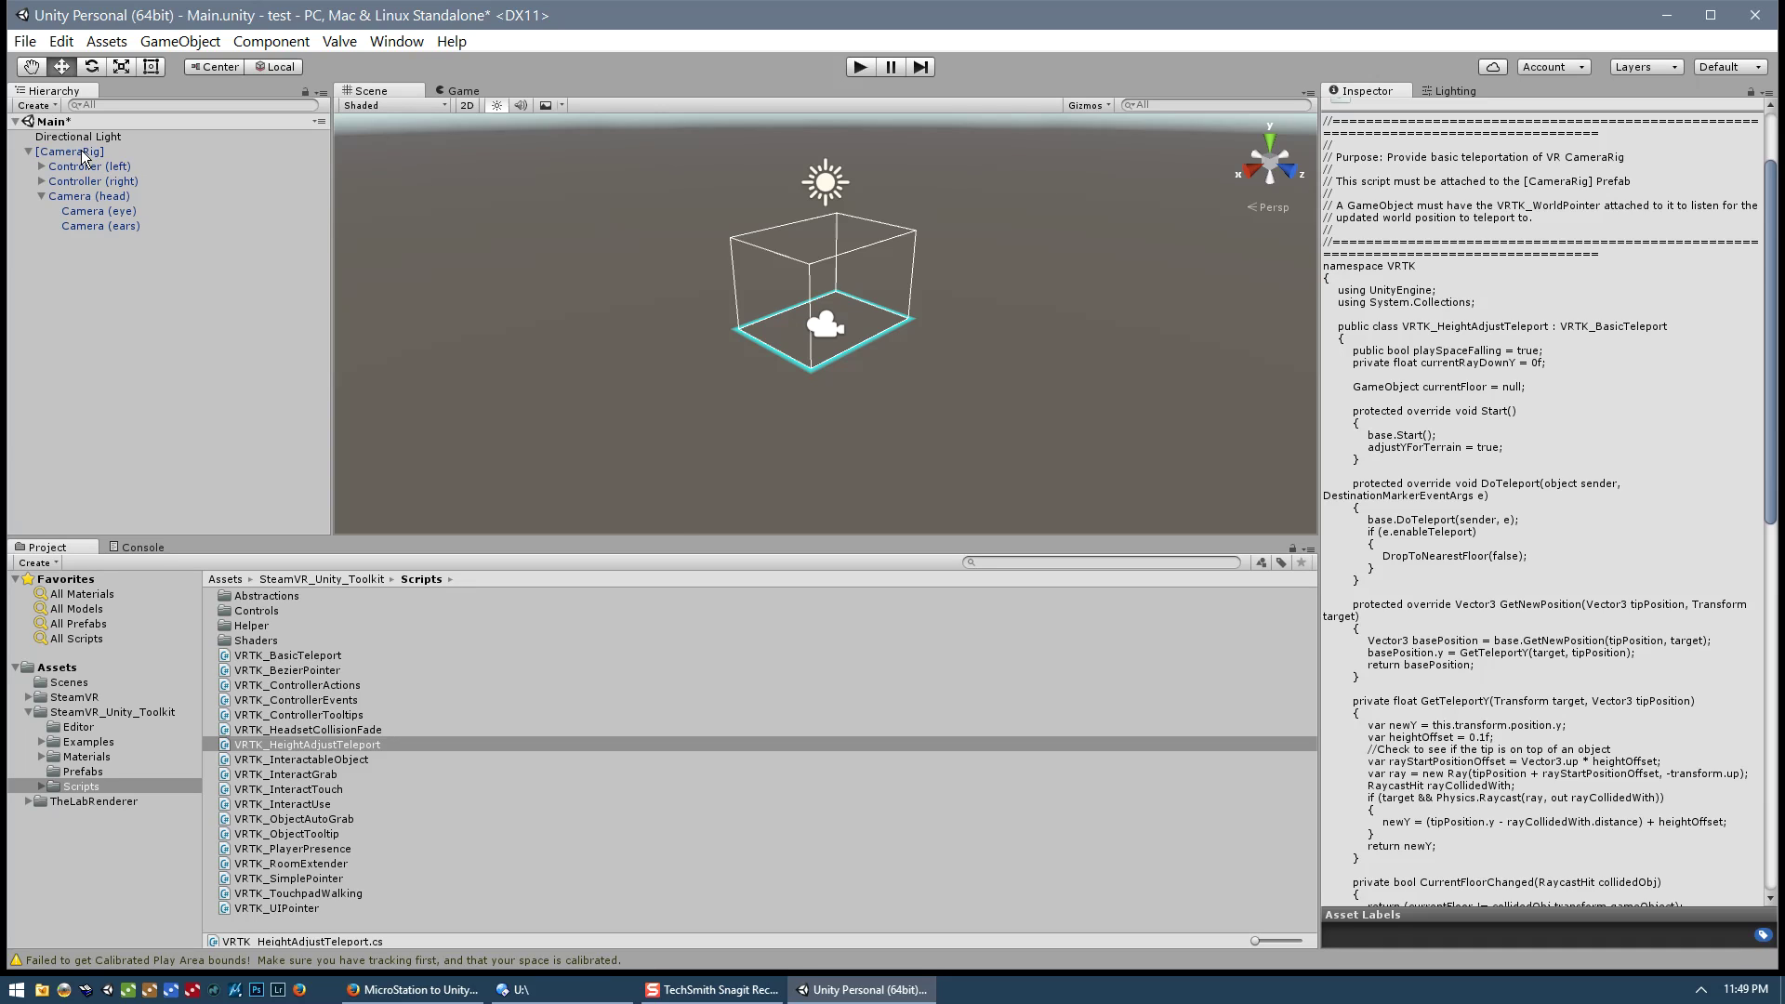
{"action": "left_click", "coordinate": [82, 150]}
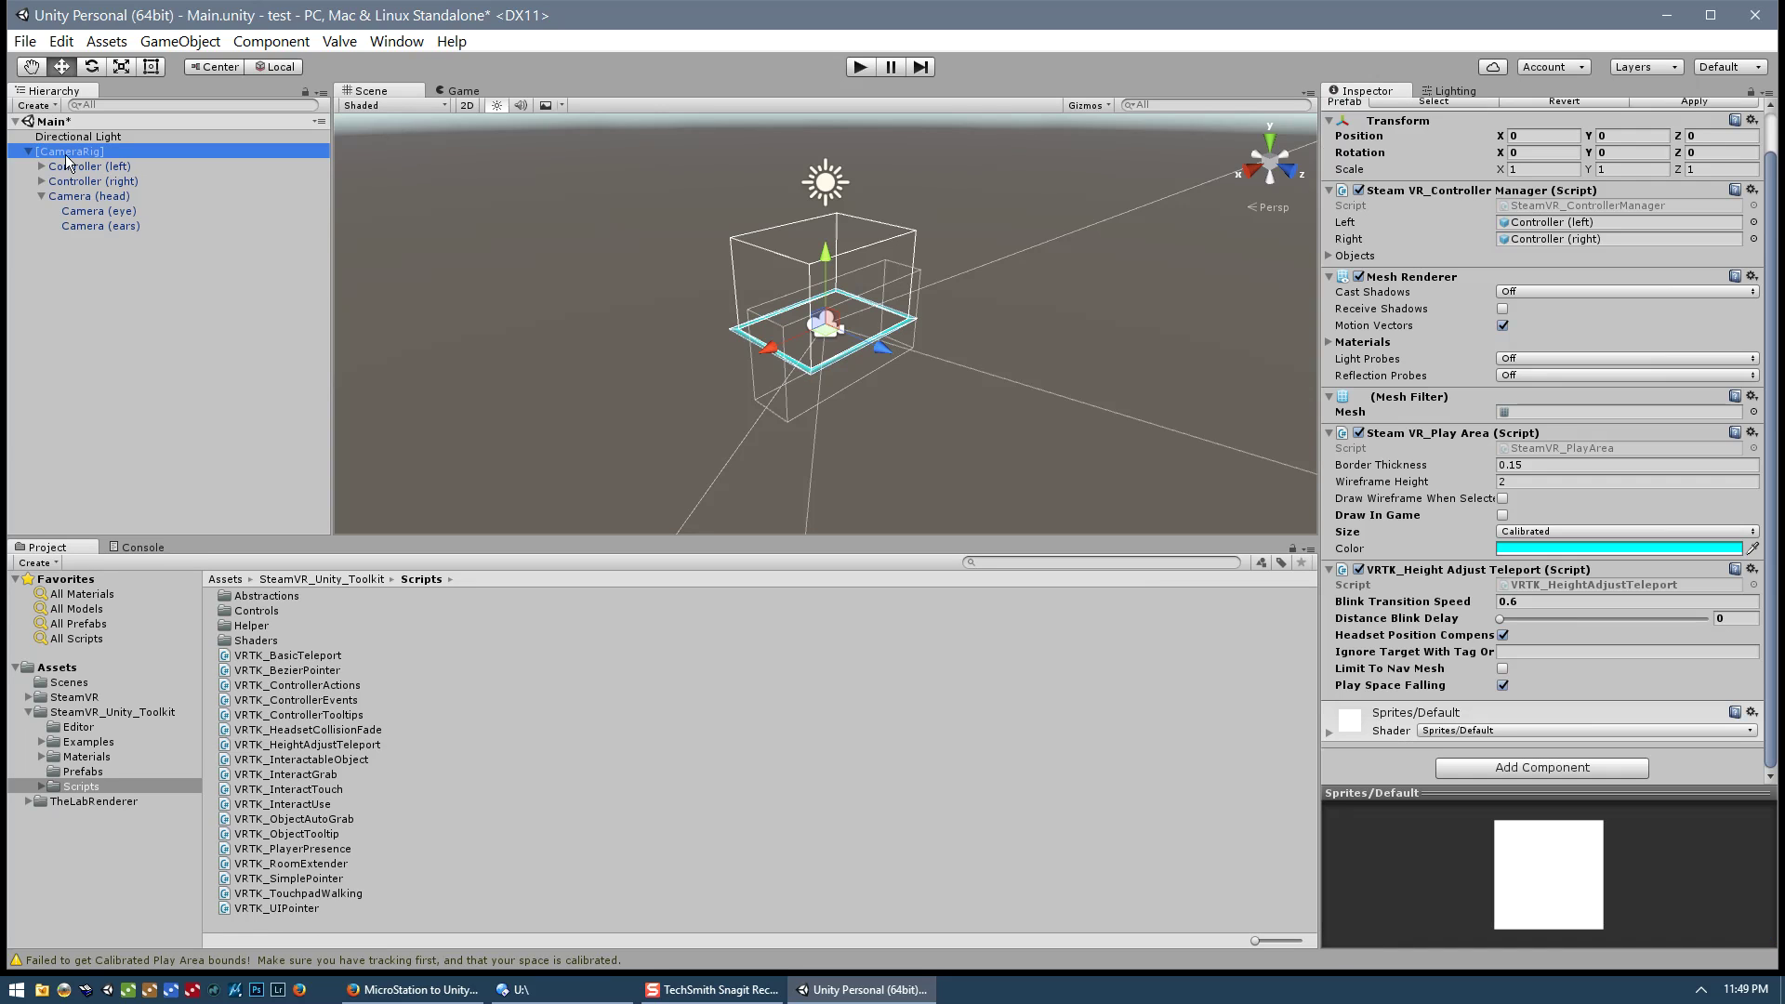
{"action": "left_click", "coordinate": [1502, 686]}
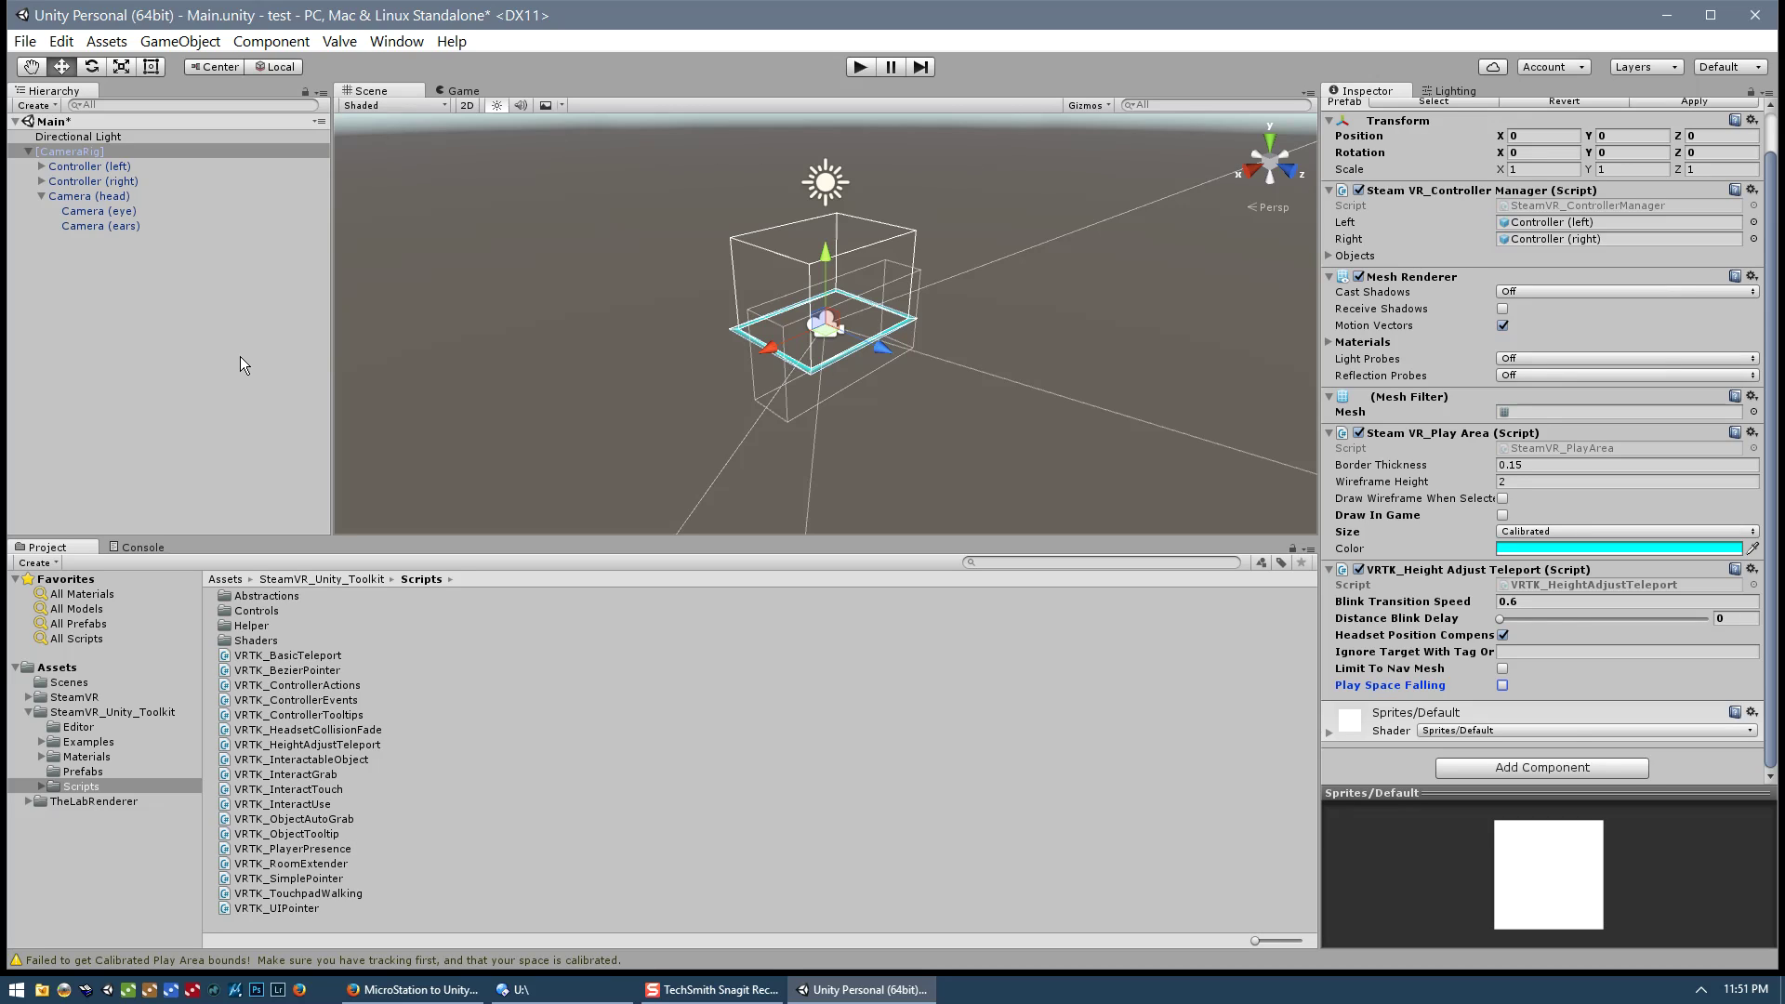
Step: Switch to the MicroStation to Unity workflow page in Firefox and review the instructions for importing and adding FBX files
{"action": "left_click", "coordinate": [701, 993]}
{"action": "left_click", "coordinate": [389, 991]}
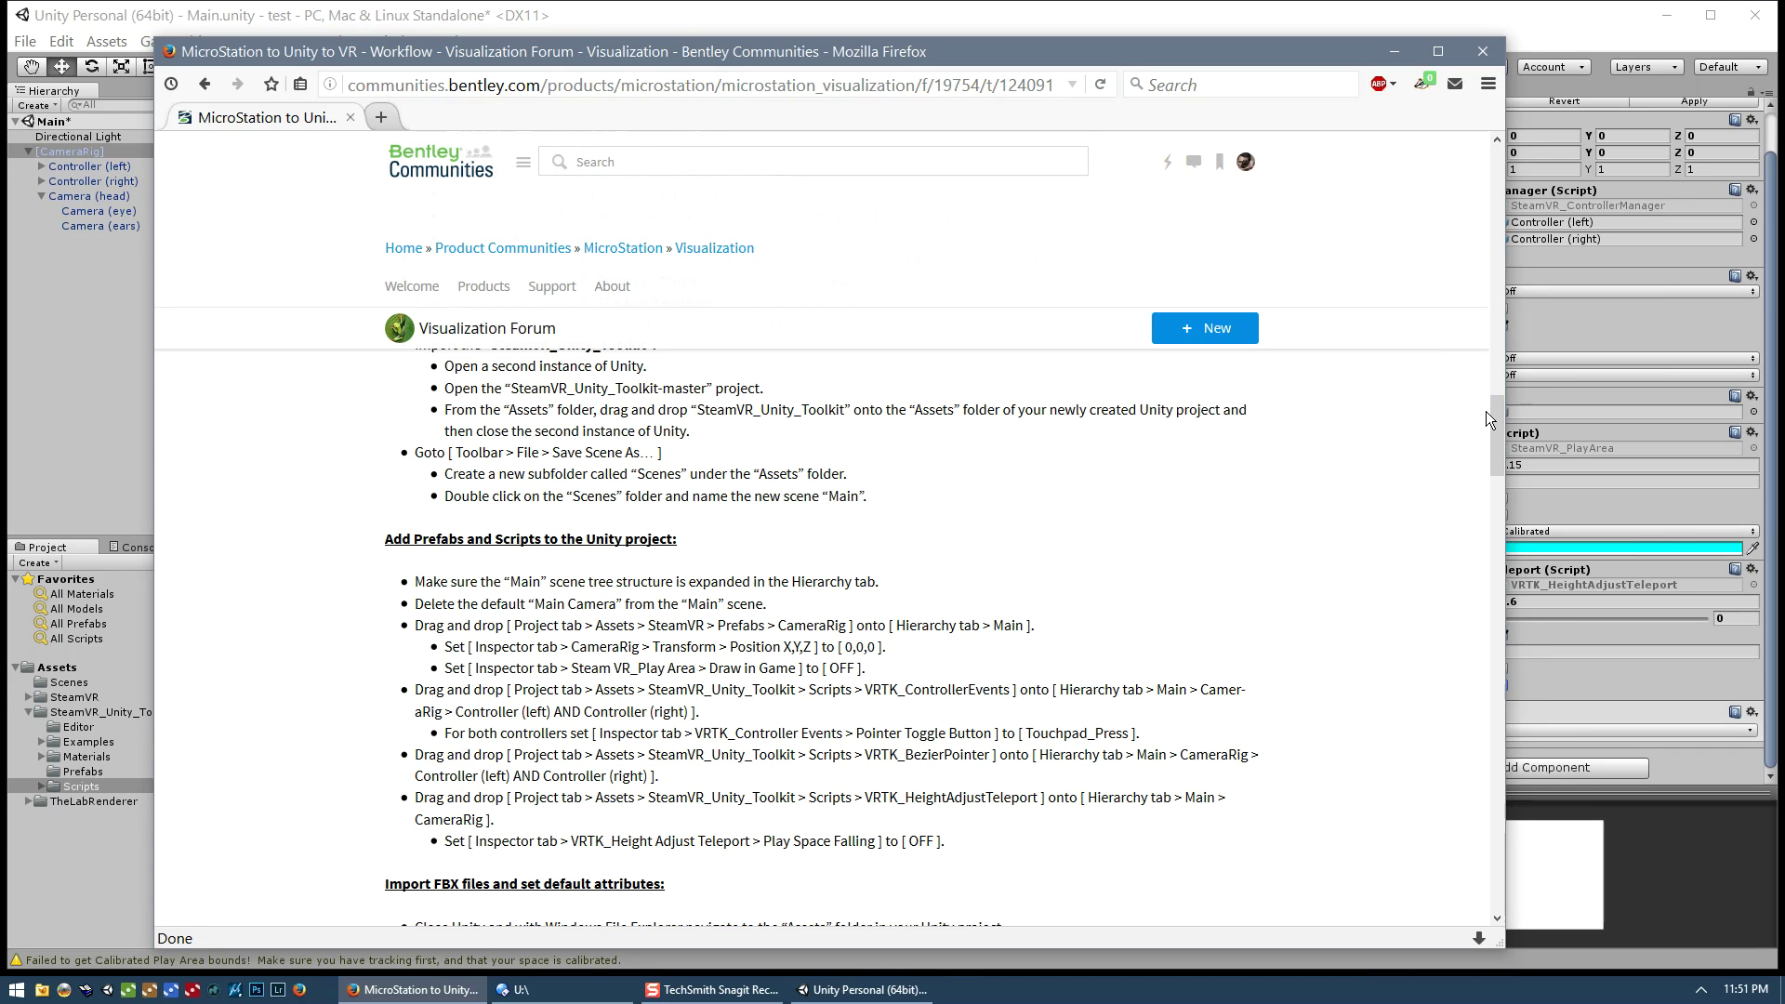
{"action": "left_click_drag", "start_coordinate": [1495, 418], "coordinate": [1494, 426]}
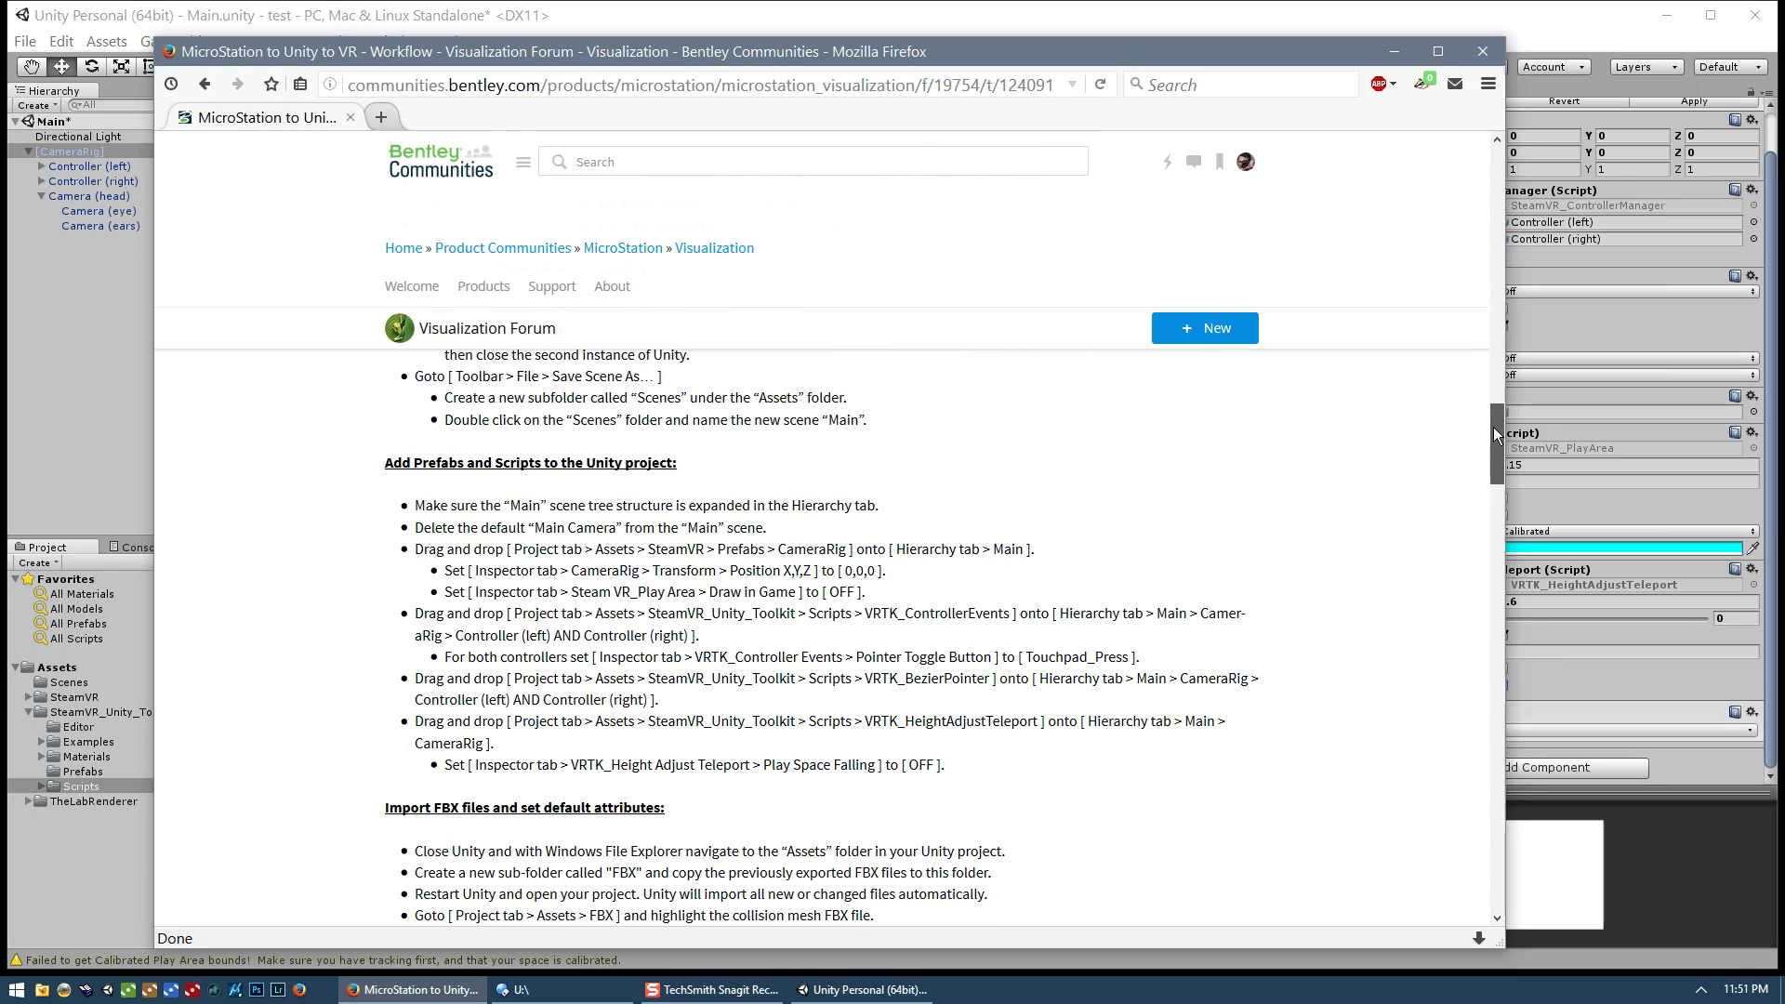
{"action": "left_click_drag", "start_coordinate": [1493, 427], "coordinate": [1485, 522]}
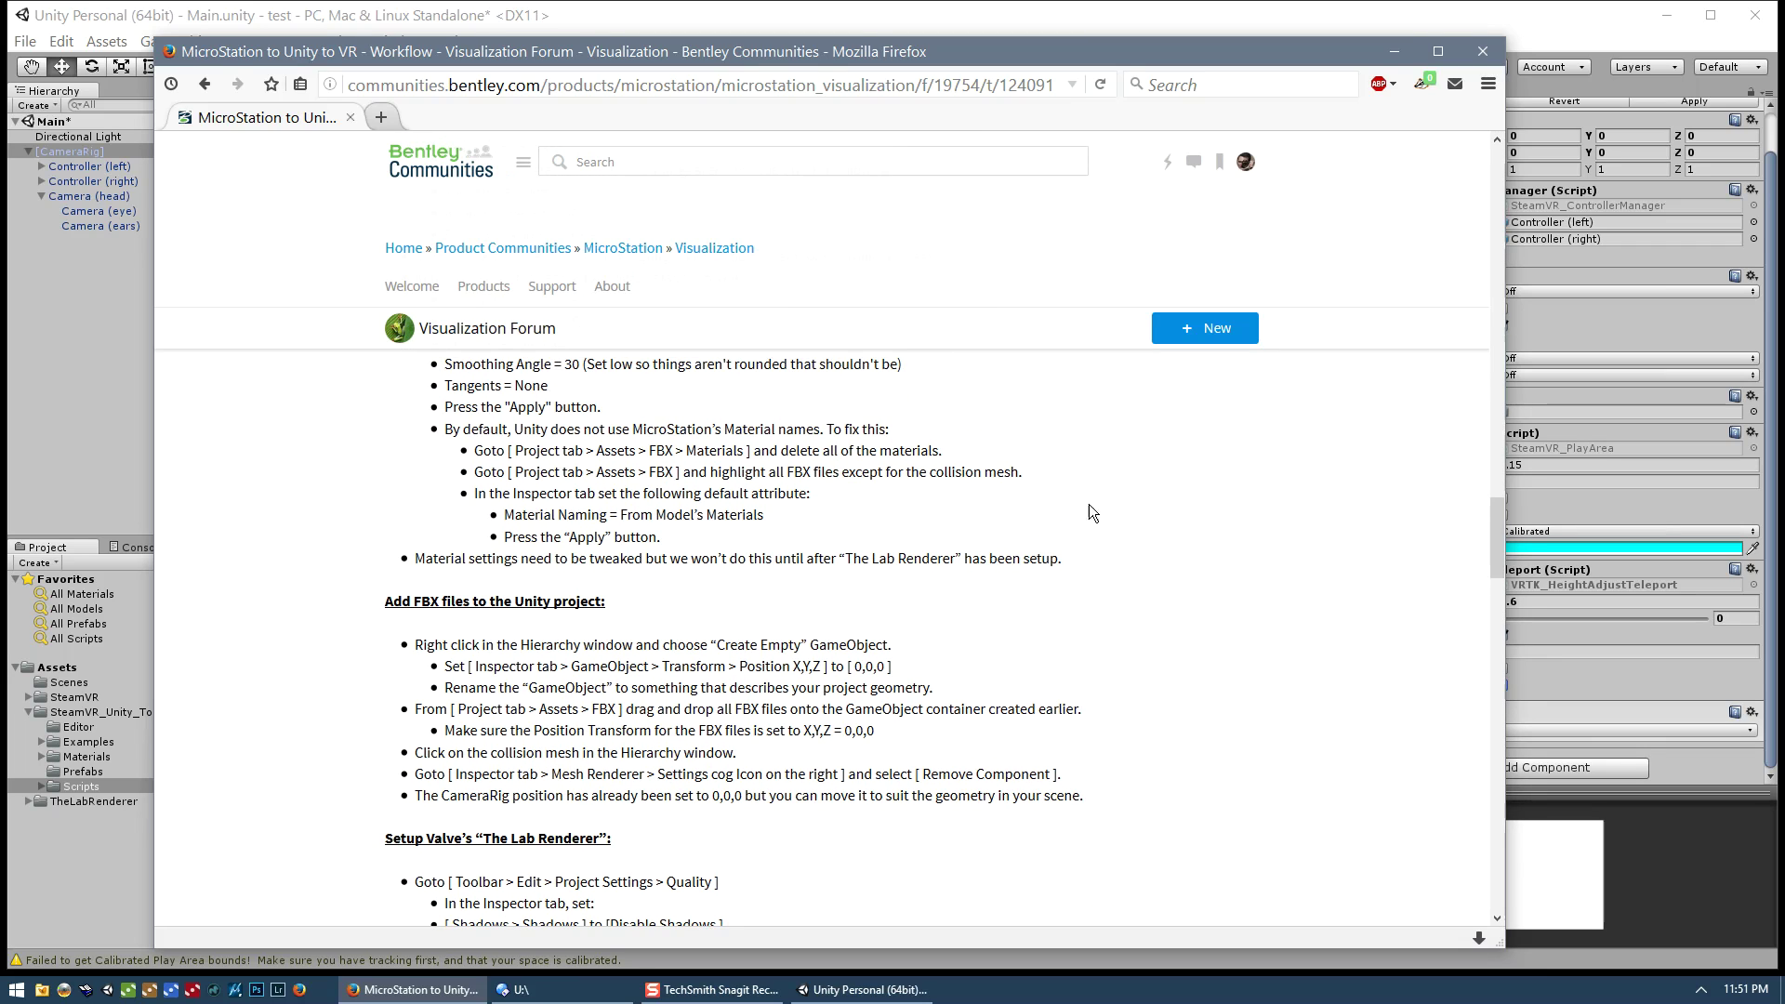